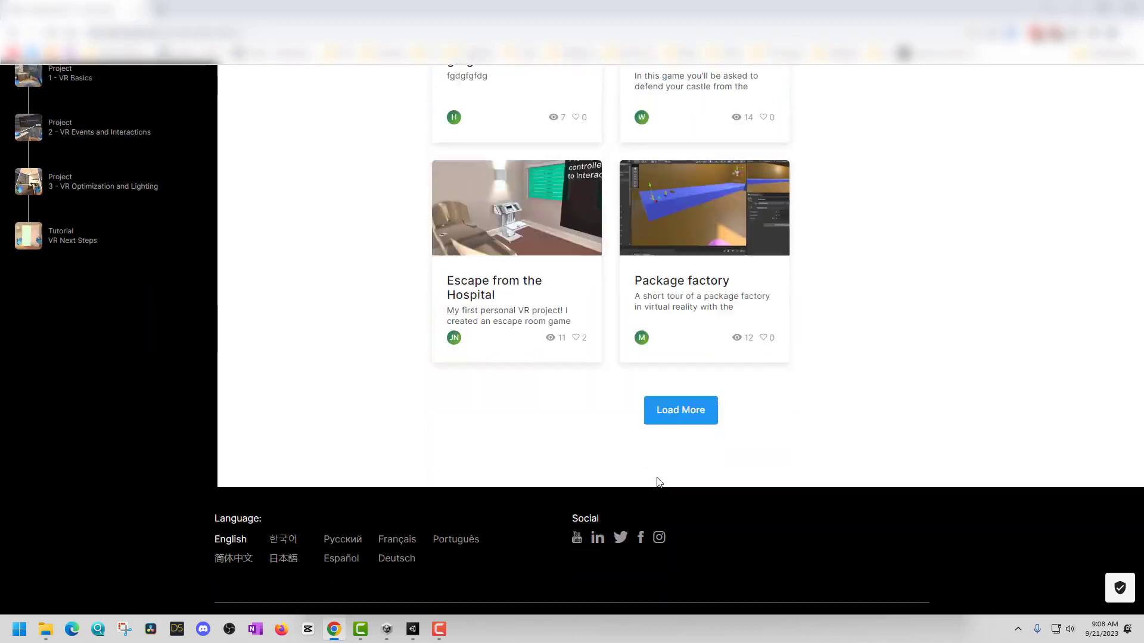
Look through the 1 - VR Basics project and the VR Software Setup tutorial, returning to the Create with VR course page.
scroll(656, 485, "up", 20)
scroll(644, 480, "up", 15)
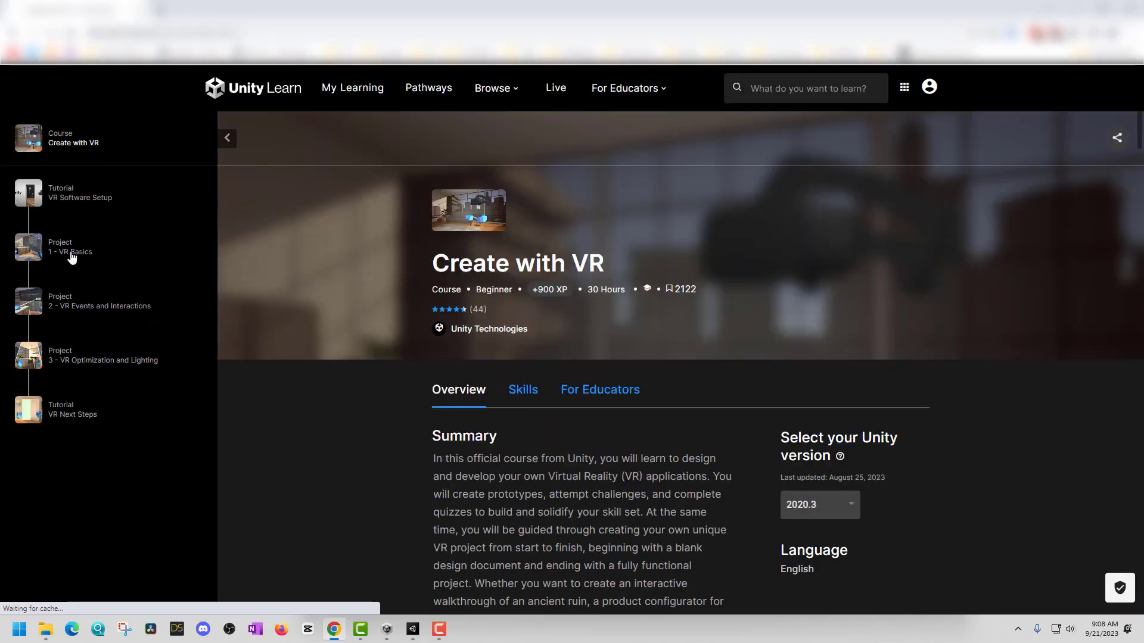
left_click(71, 255)
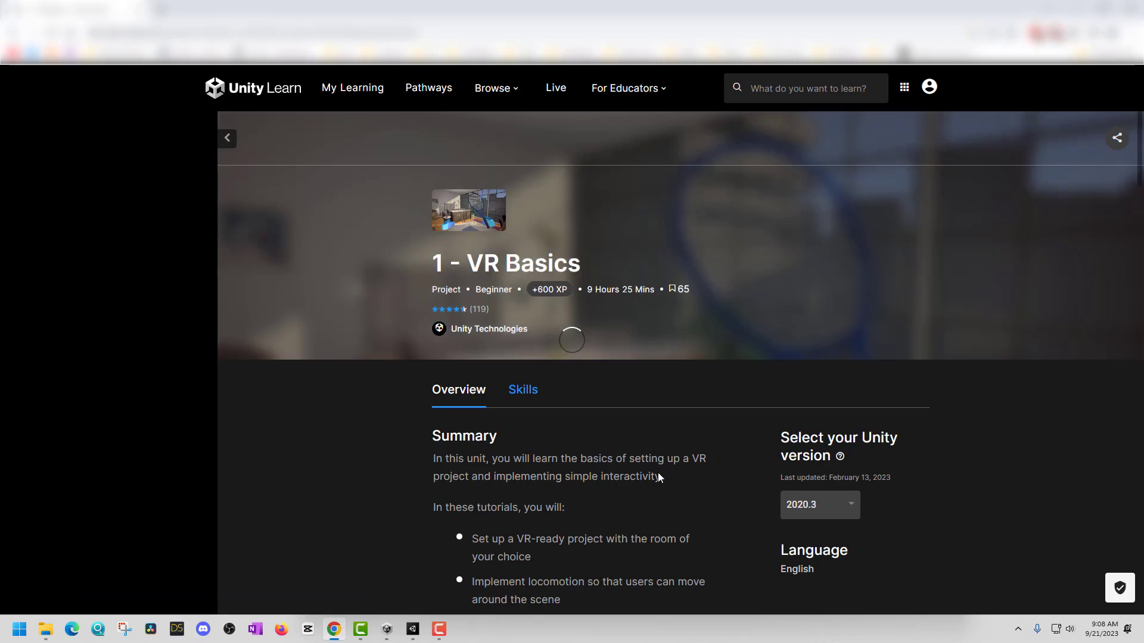
scroll(625, 477, "down", 10)
scroll(559, 478, "down", 20)
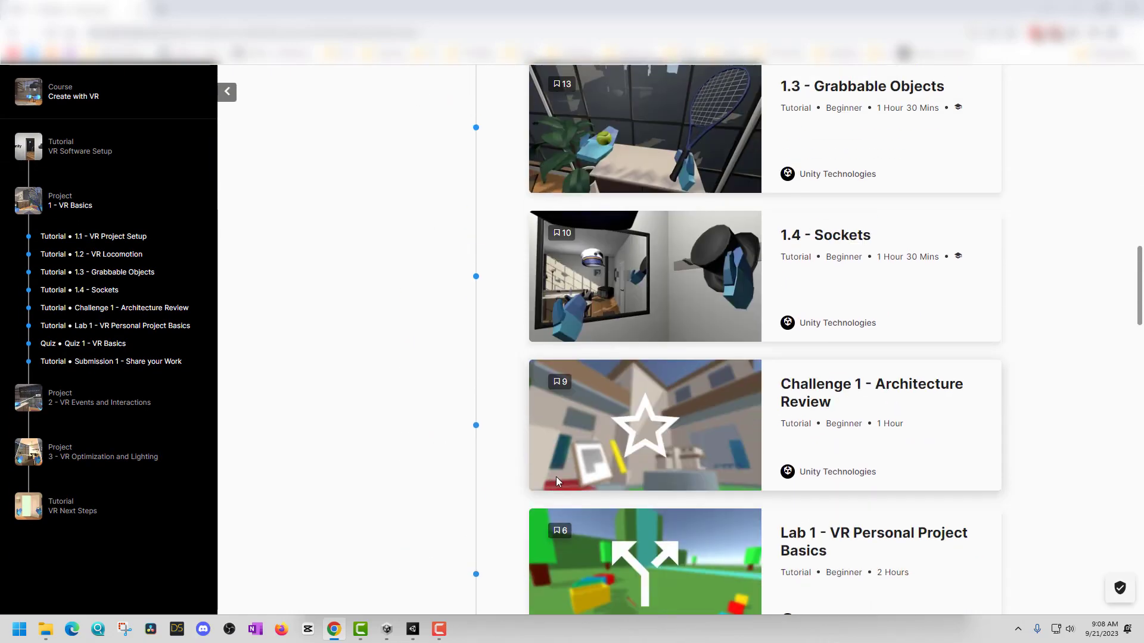
scroll(554, 479, "up", 20)
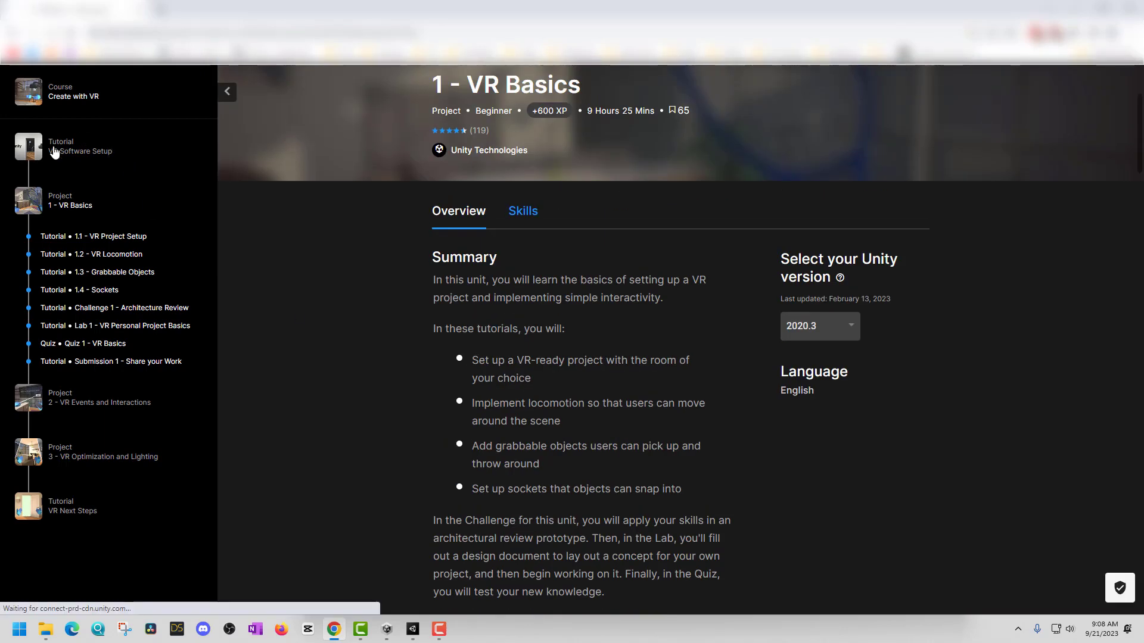
left_click(55, 152)
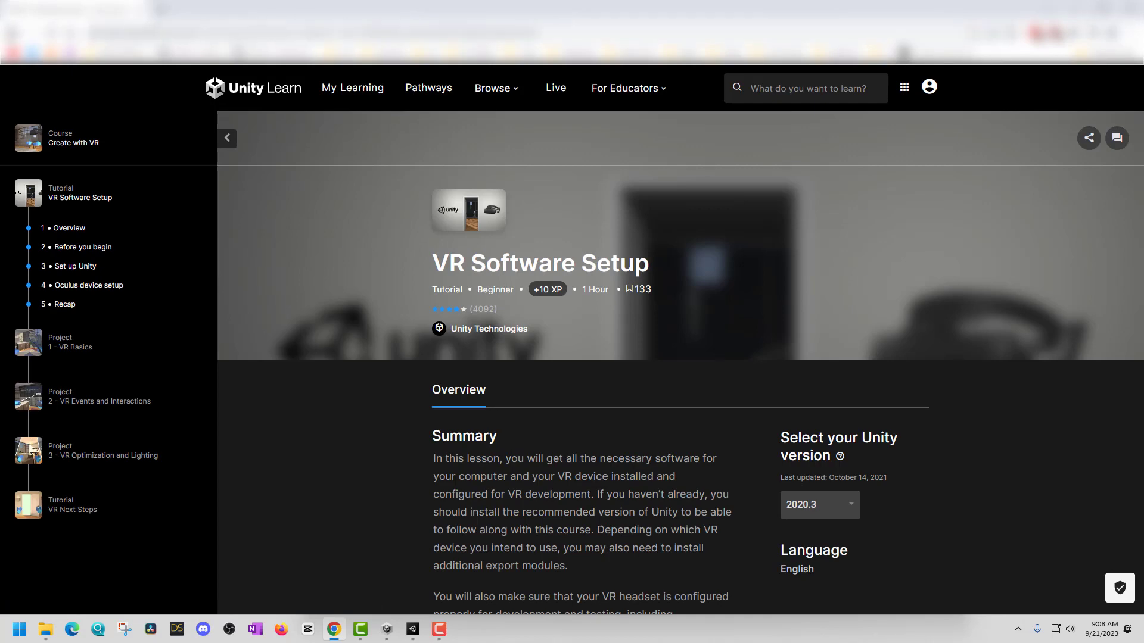
key("alt+Left")
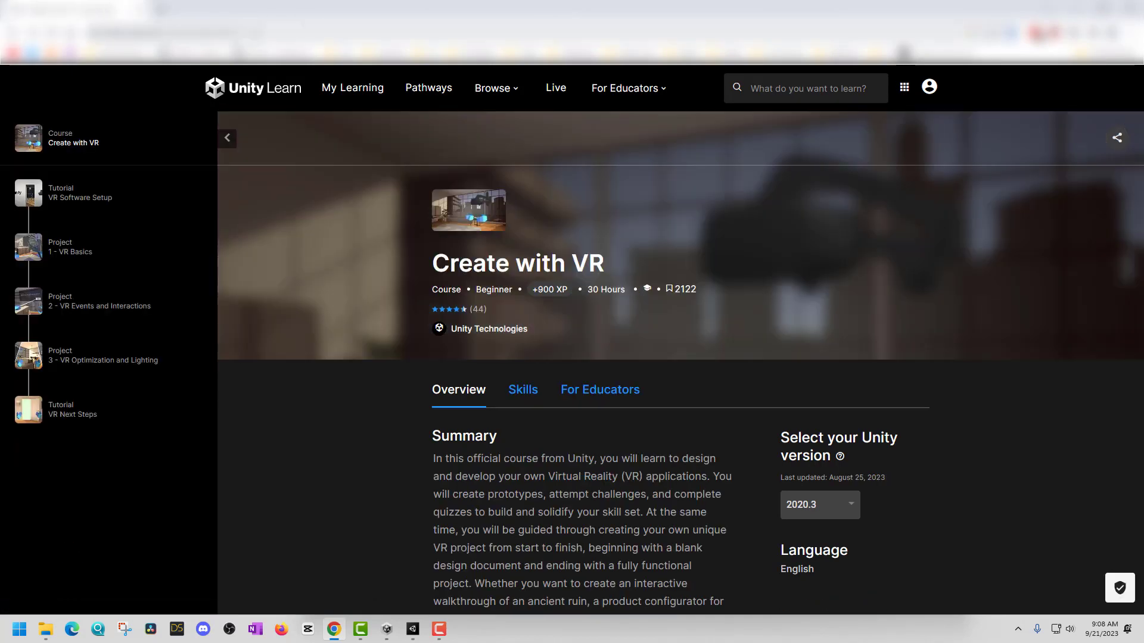
Copy the web address of the Create with VR course page.
left_click(243, 33)
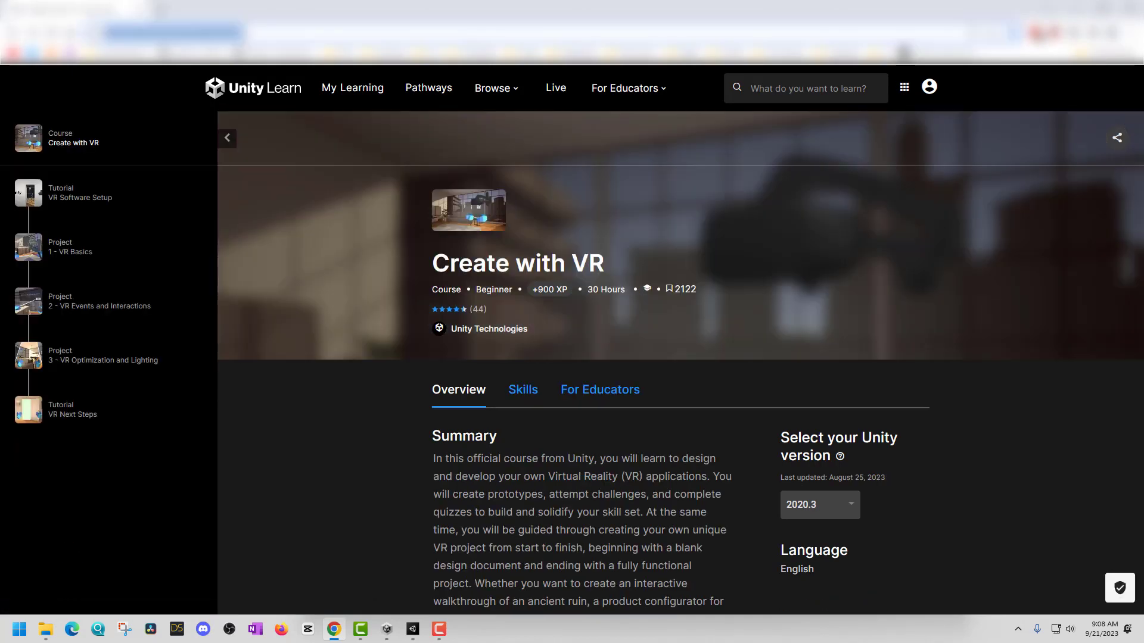
right_click(243, 34)
left_click(303, 102)
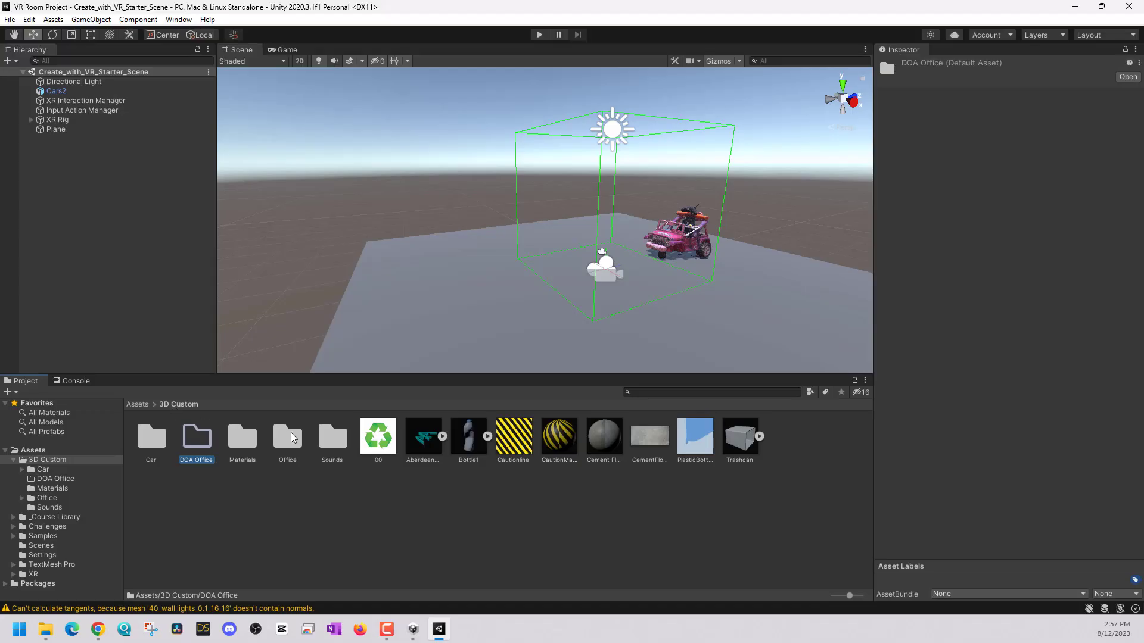
In Unity, place the DoAXVV_Office model from the 3D Custom/Office folder into the scene around the car and check the interior.
double_click(292, 438)
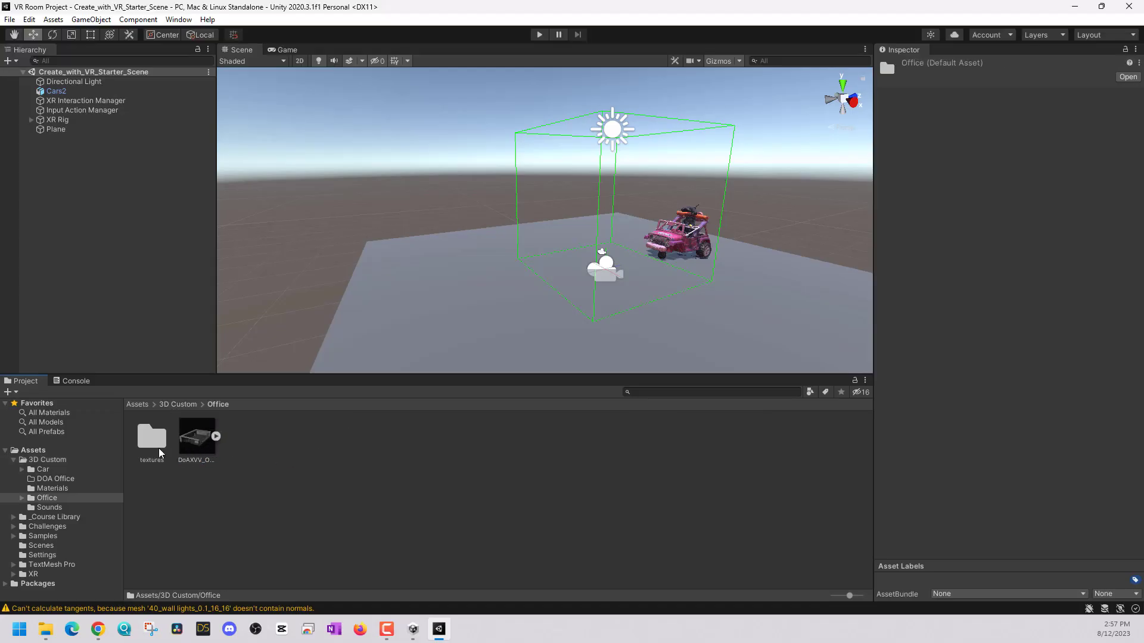
left_click(195, 442)
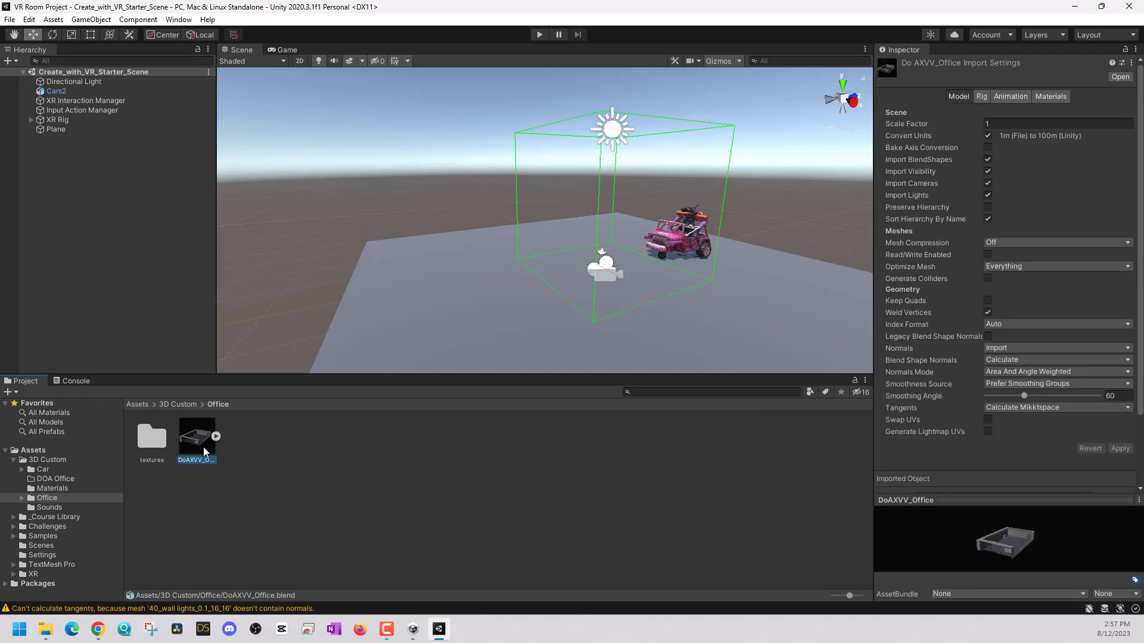
scroll(613, 326, "down", 5)
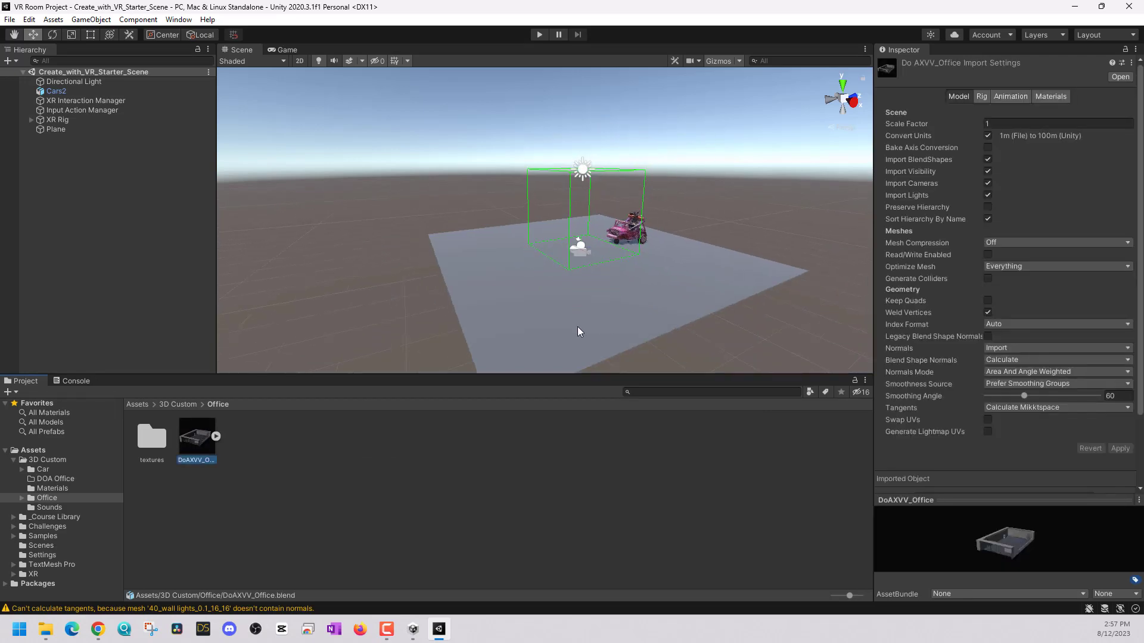
left_click_drag(197, 447, 620, 241)
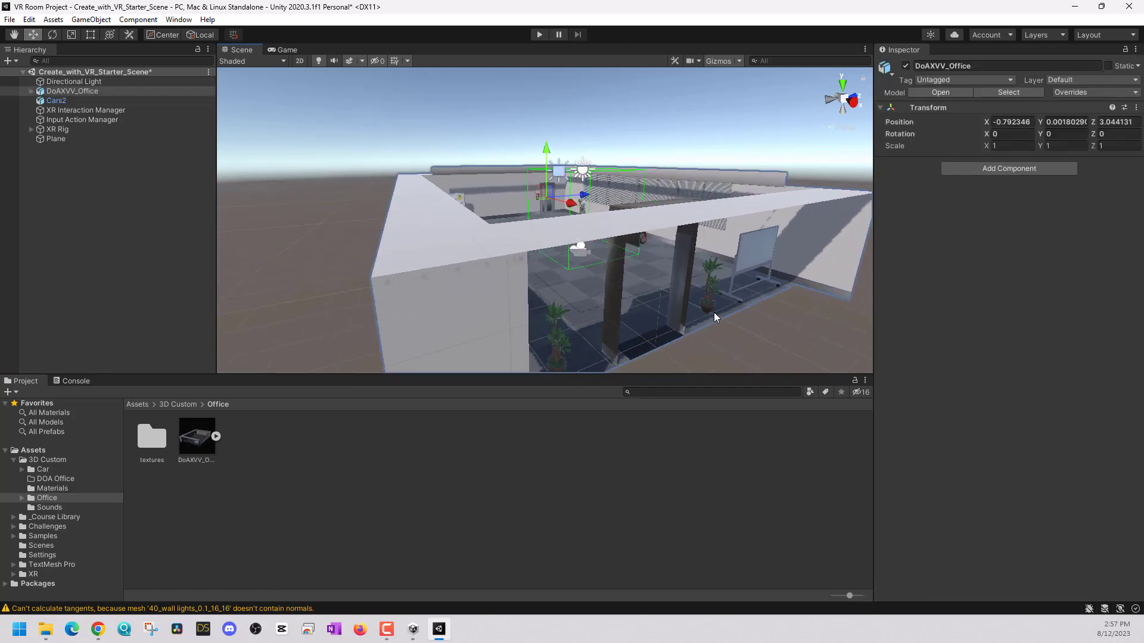
scroll(715, 317, "up", 5)
scroll(715, 316, "down", 1)
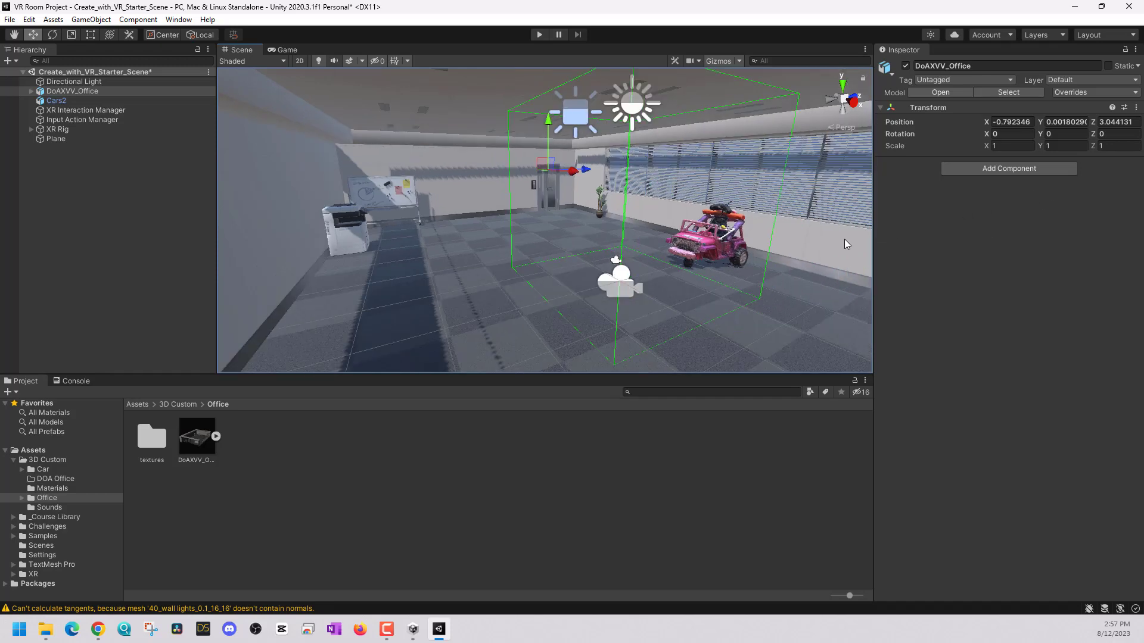
scroll(745, 230, "down", 5)
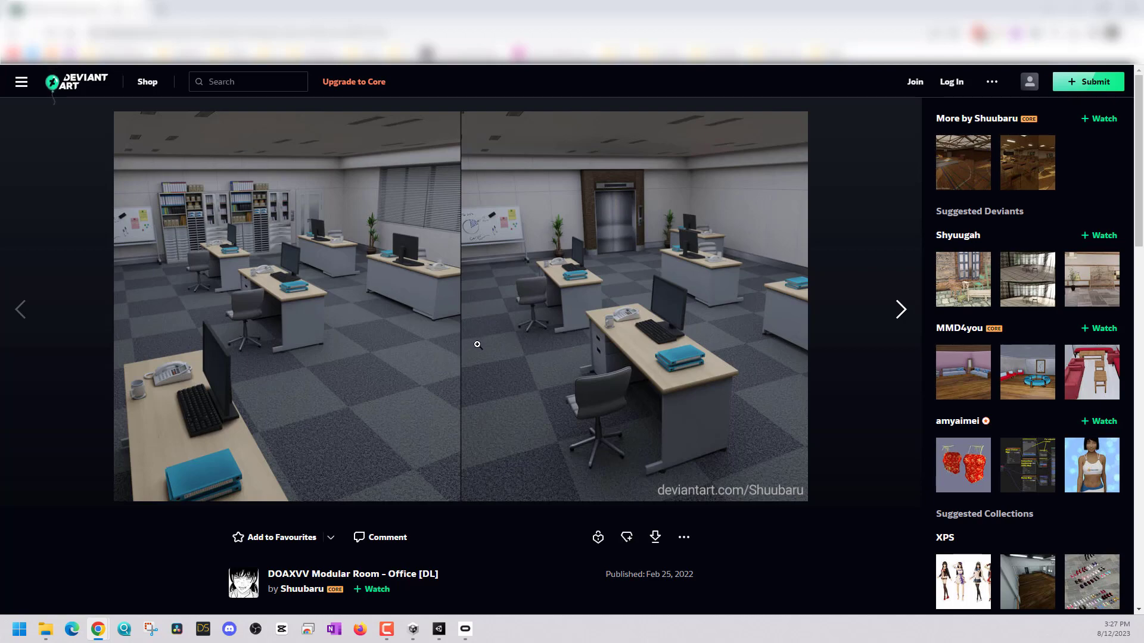
In the browser, read the DeviantArt description of DOAXVV Modular Room - Office, including its model formats and notes.
scroll(463, 371, "down", 8)
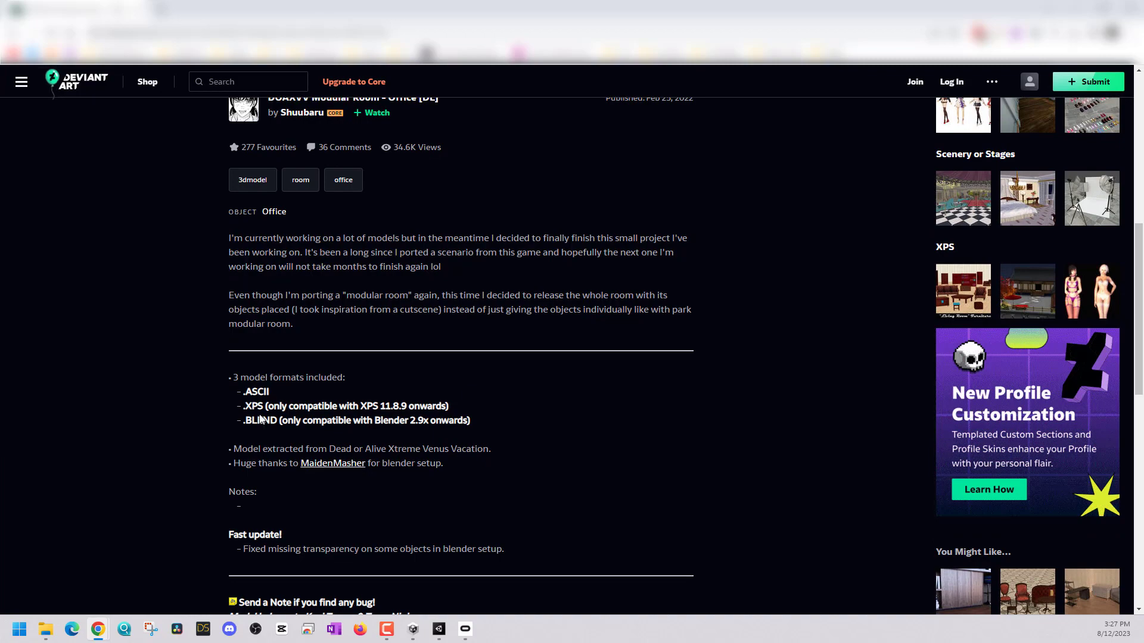
scroll(389, 444, "down", 1)
scroll(389, 448, "down", 7)
scroll(412, 450, "up", 7)
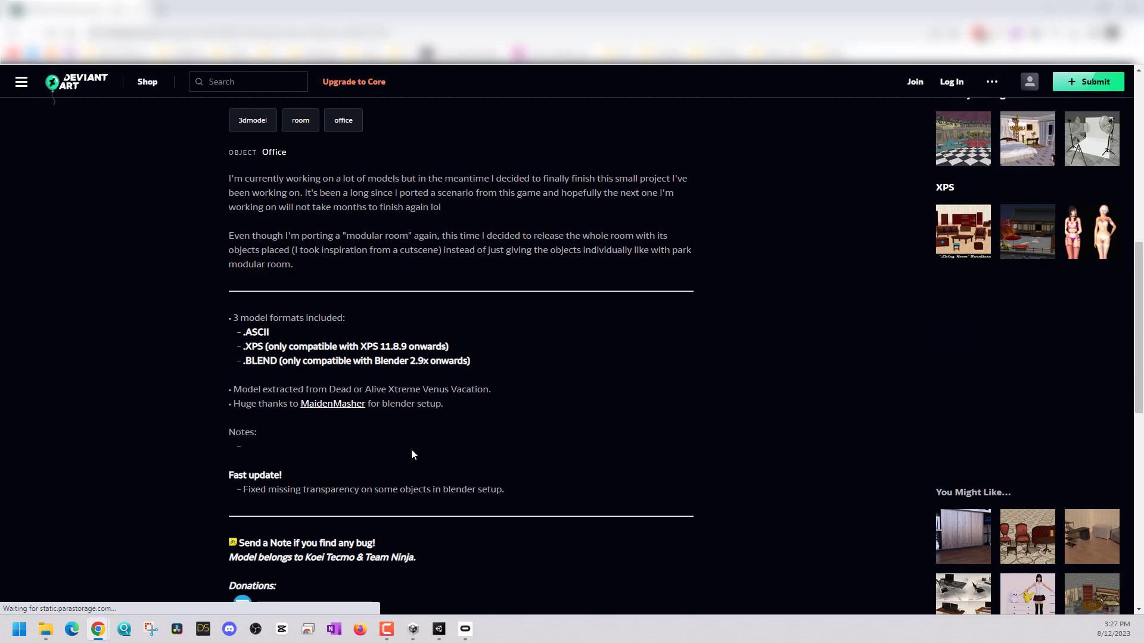
scroll(411, 449, "up", 1)
scroll(411, 449, "up", 8)
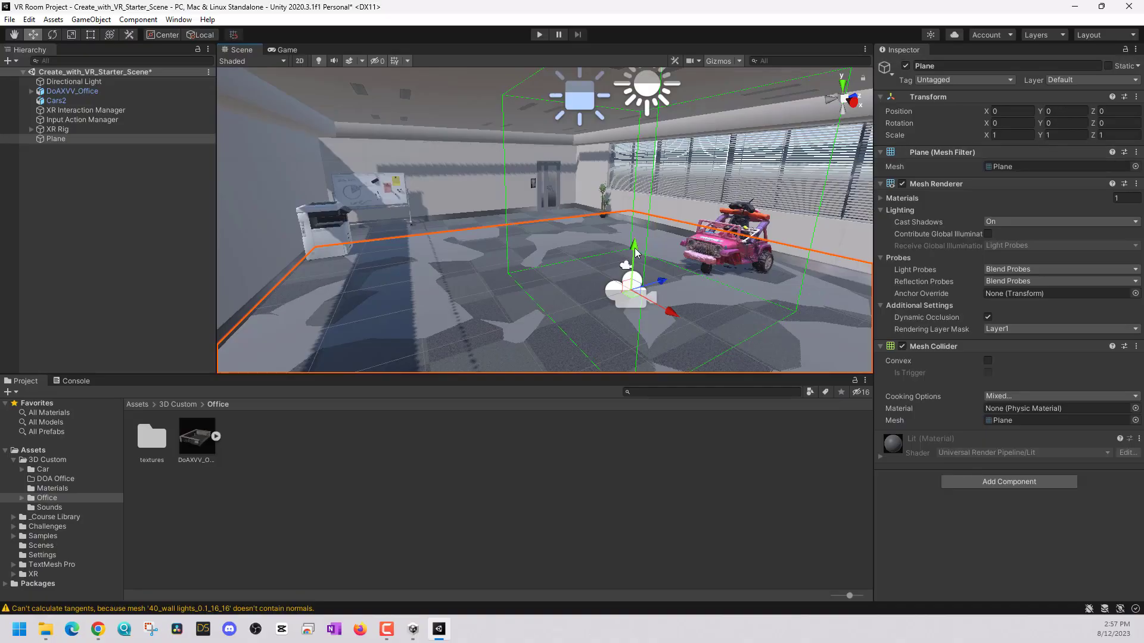
In Unity, set the Y position of the Plane to 0.1.
left_click(1058, 113)
type(".1")
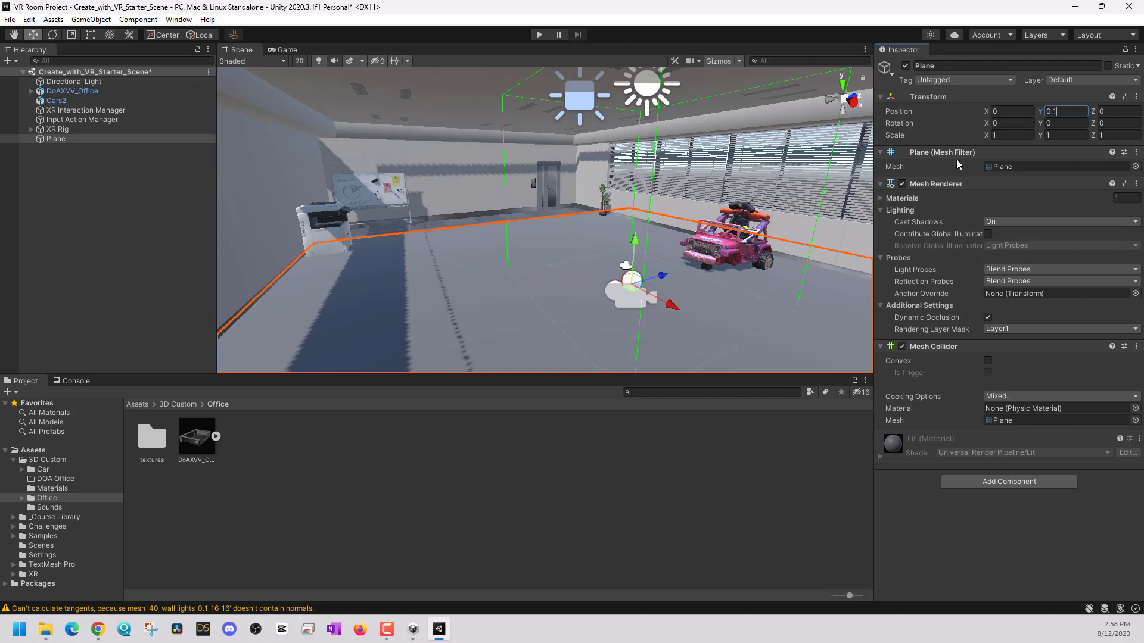
left_click(1065, 136)
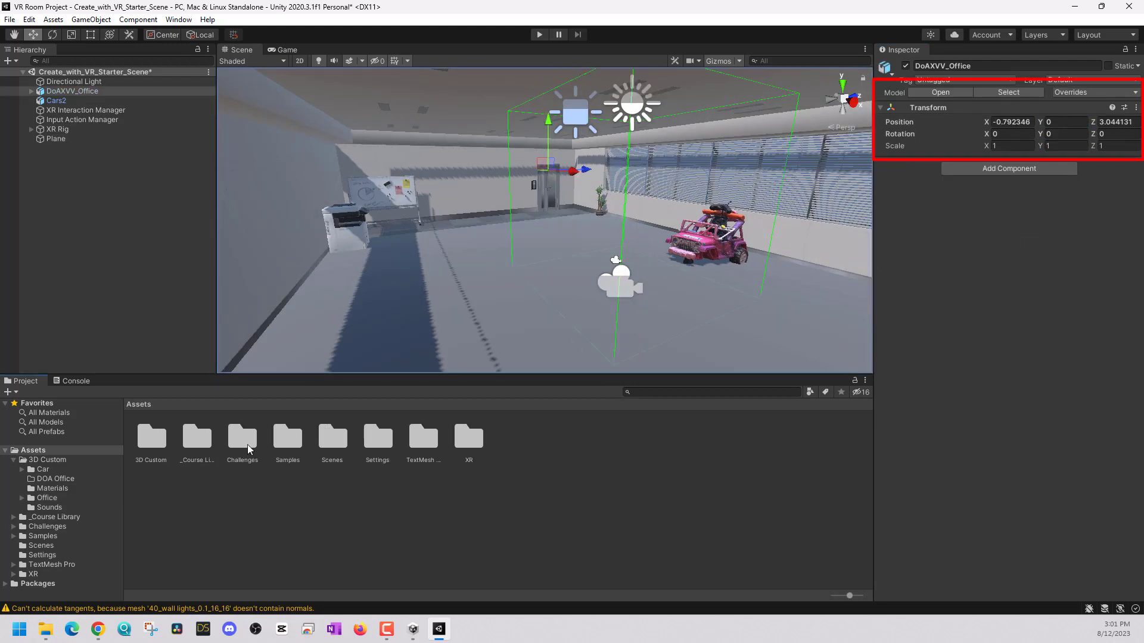
Look inside the _Course Library folder and return to the main Assets folder.
left_click(337, 442)
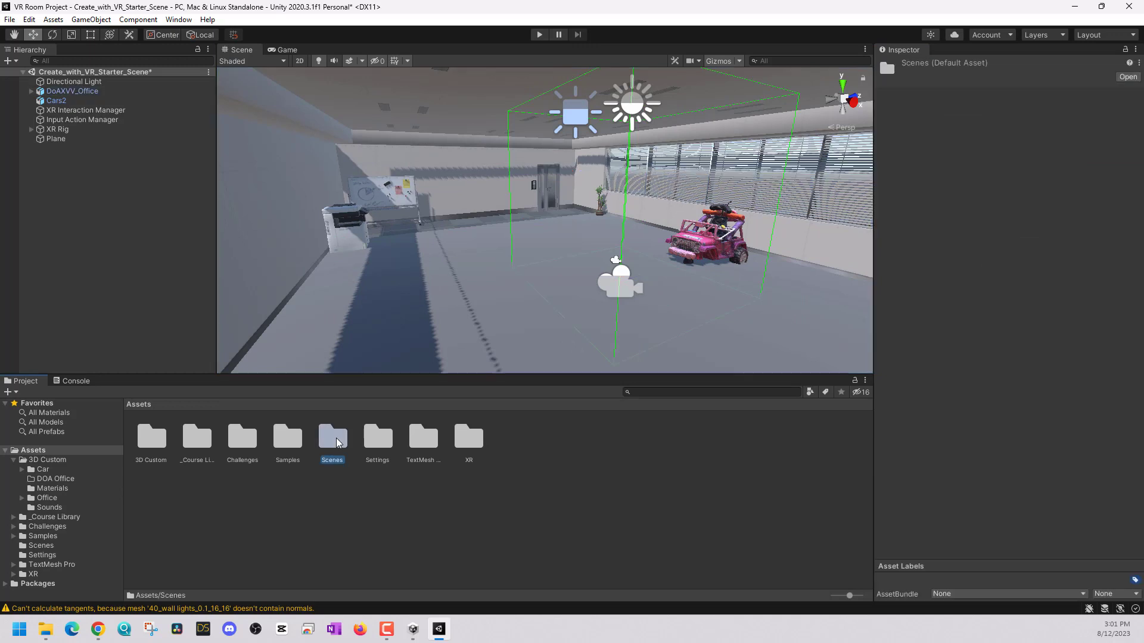
double_click(197, 439)
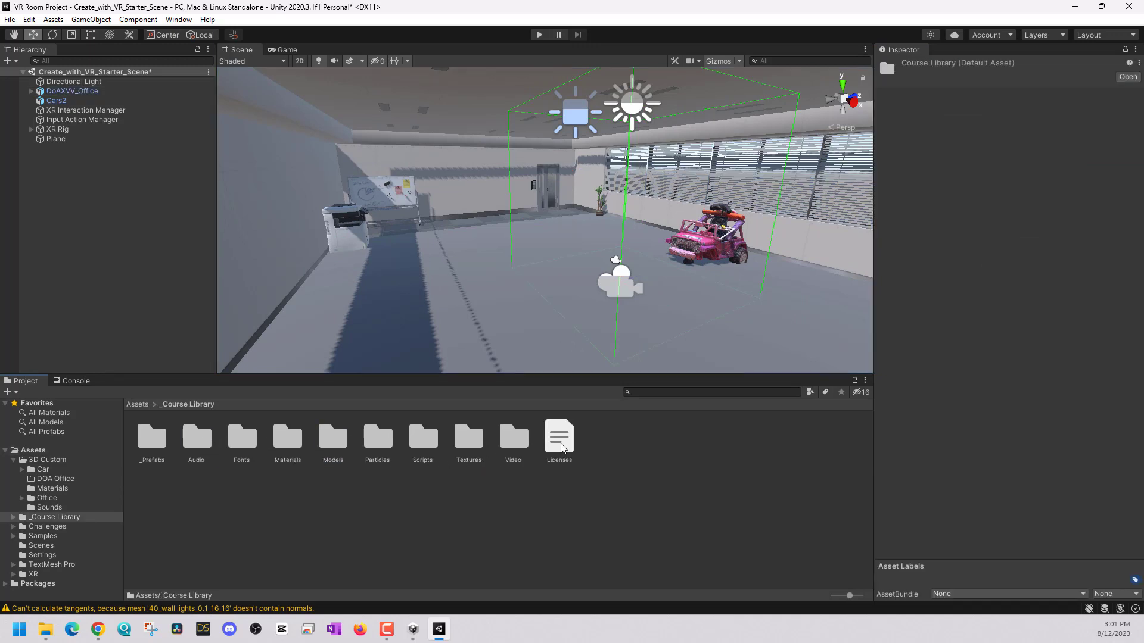
left_click(138, 405)
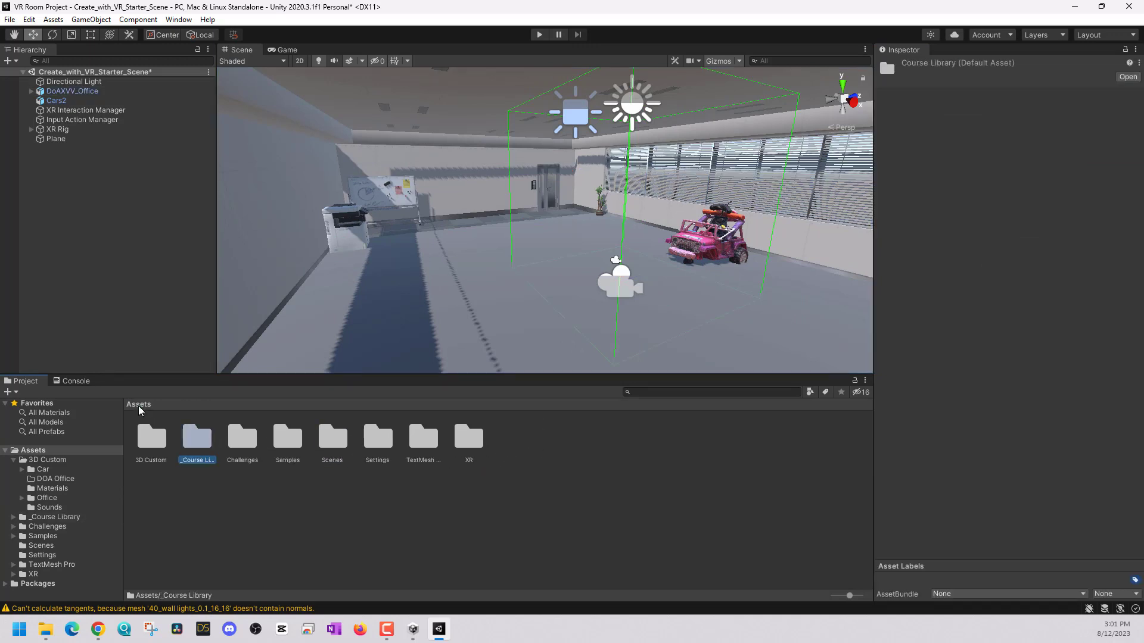
Open the Package Manager and browse the packages available in the Unity Registry.
left_click(178, 20)
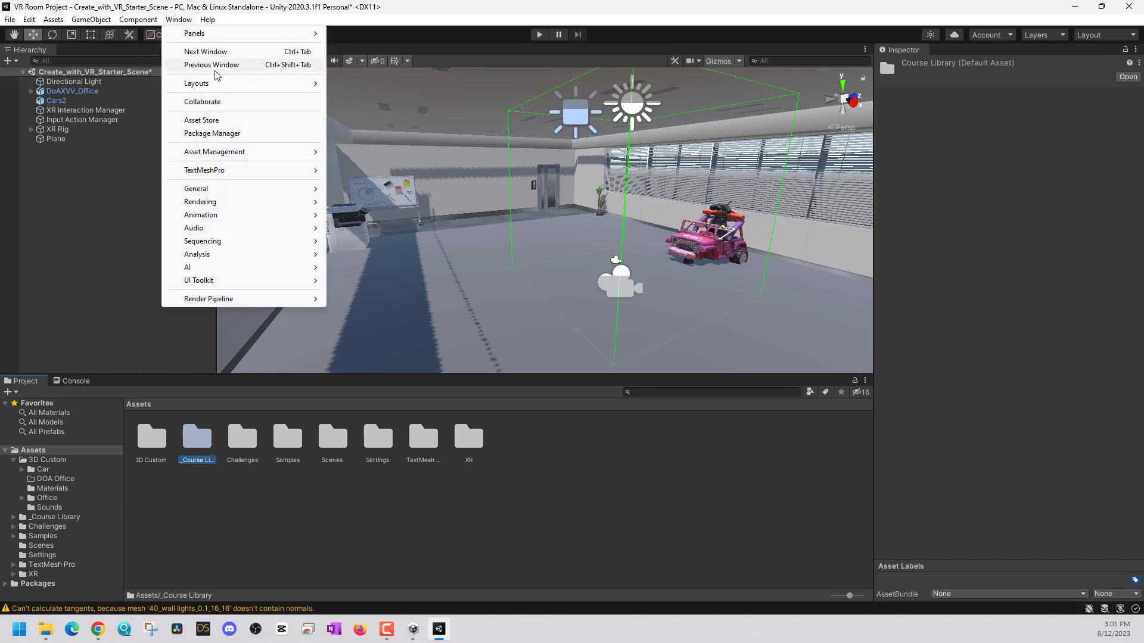
left_click(242, 133)
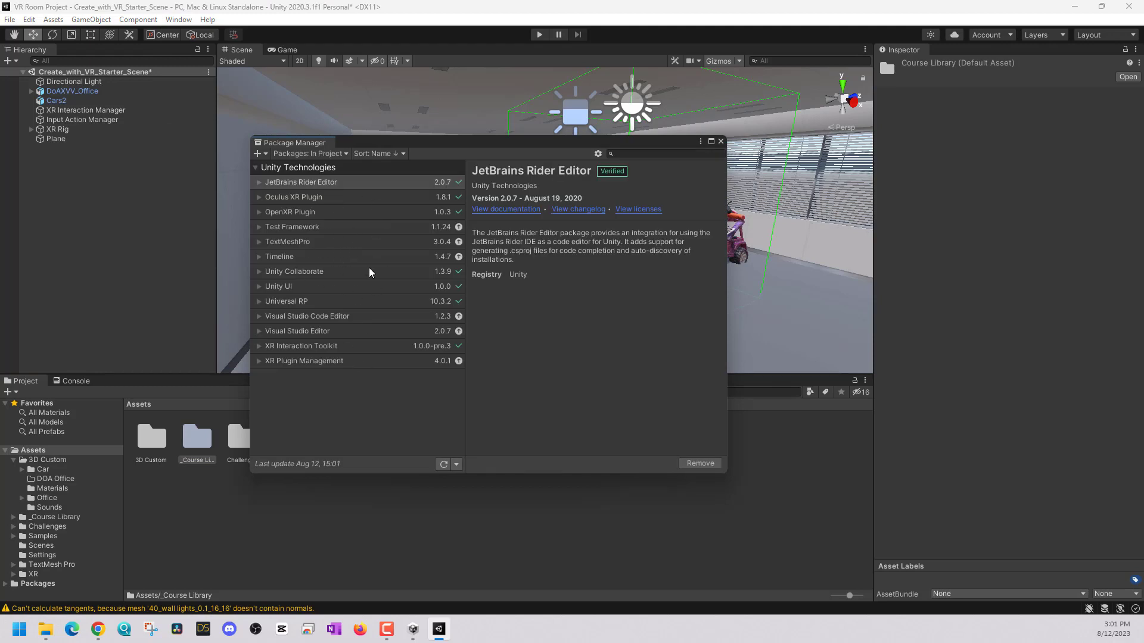
left_click(326, 153)
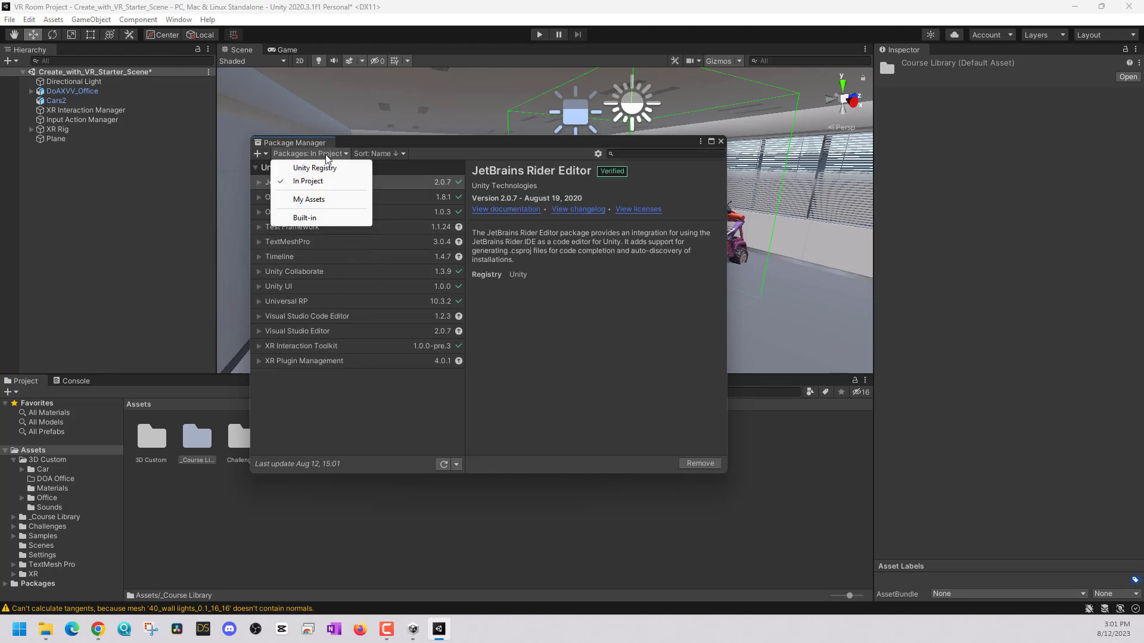
left_click(326, 168)
scroll(360, 322, "down", 15)
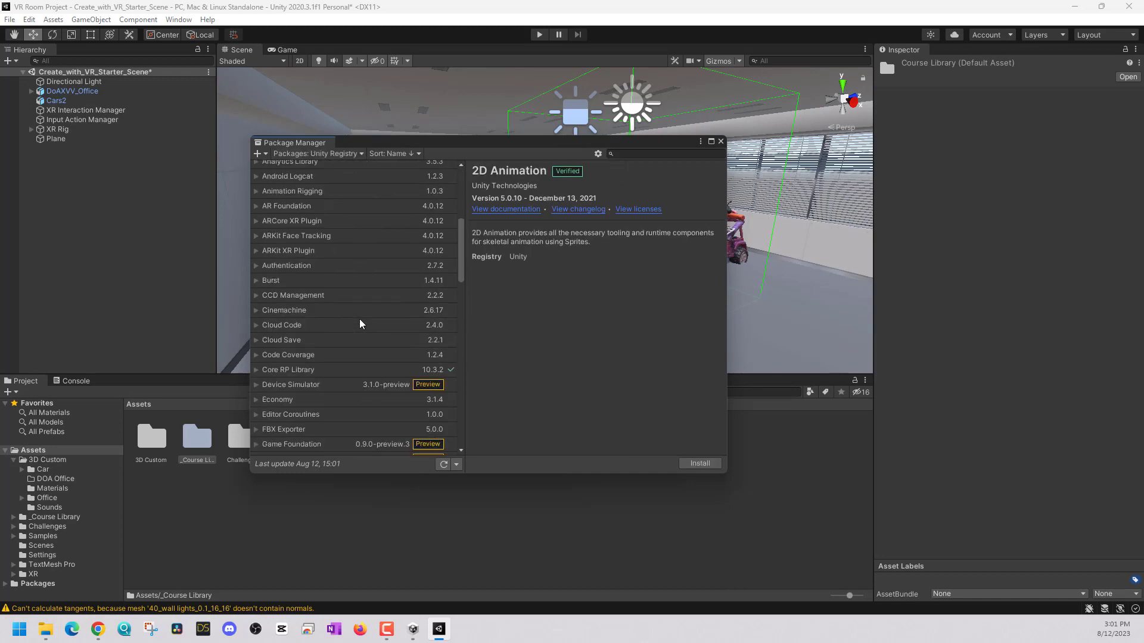
scroll(360, 322, "up", 15)
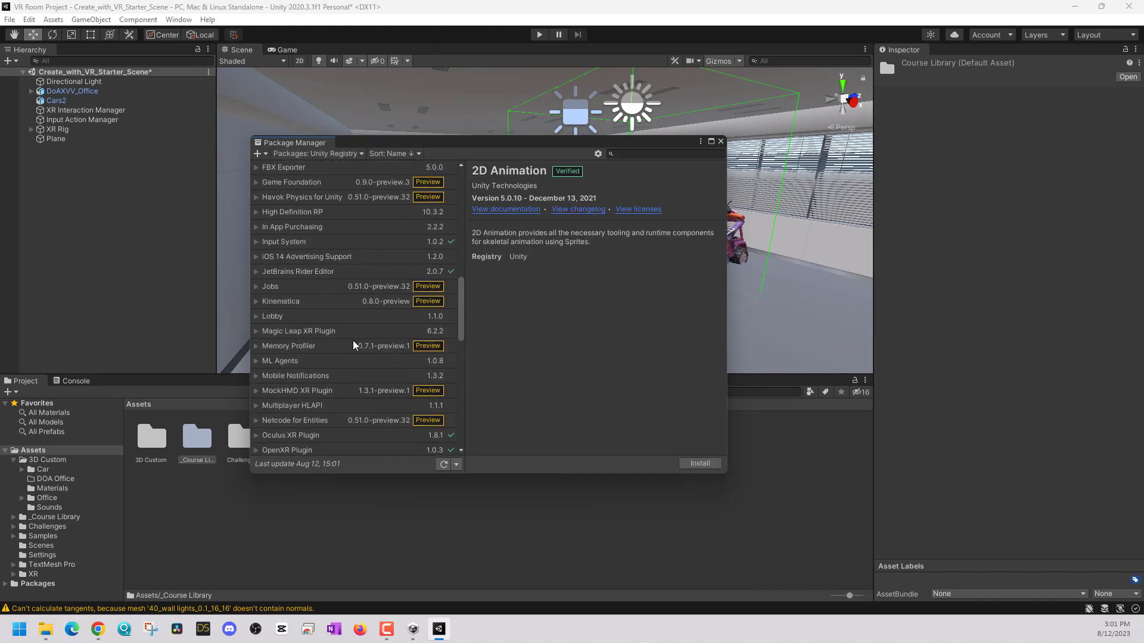
List only the packages in the project and check the installed version of Universal RP.
left_click(310, 154)
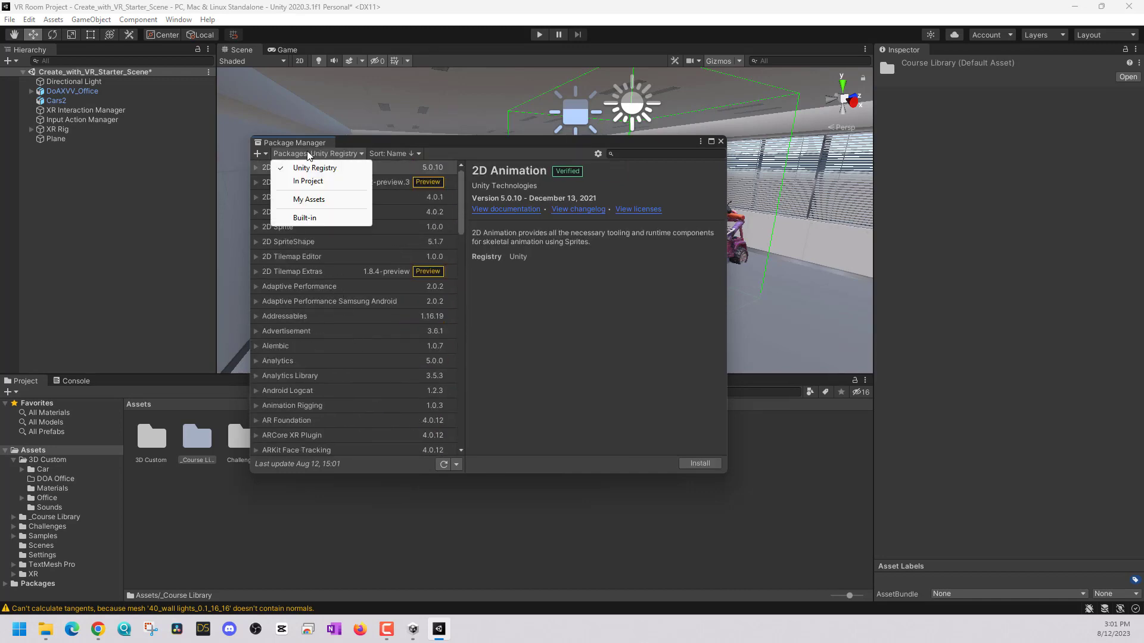
left_click(306, 182)
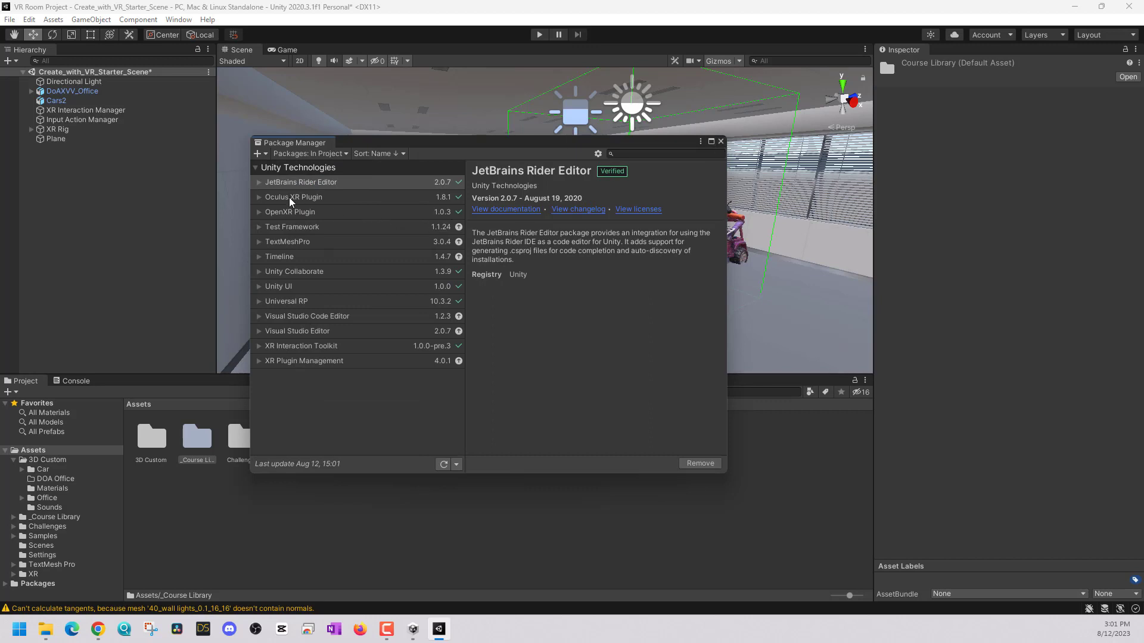
left_click(297, 302)
left_click(258, 302)
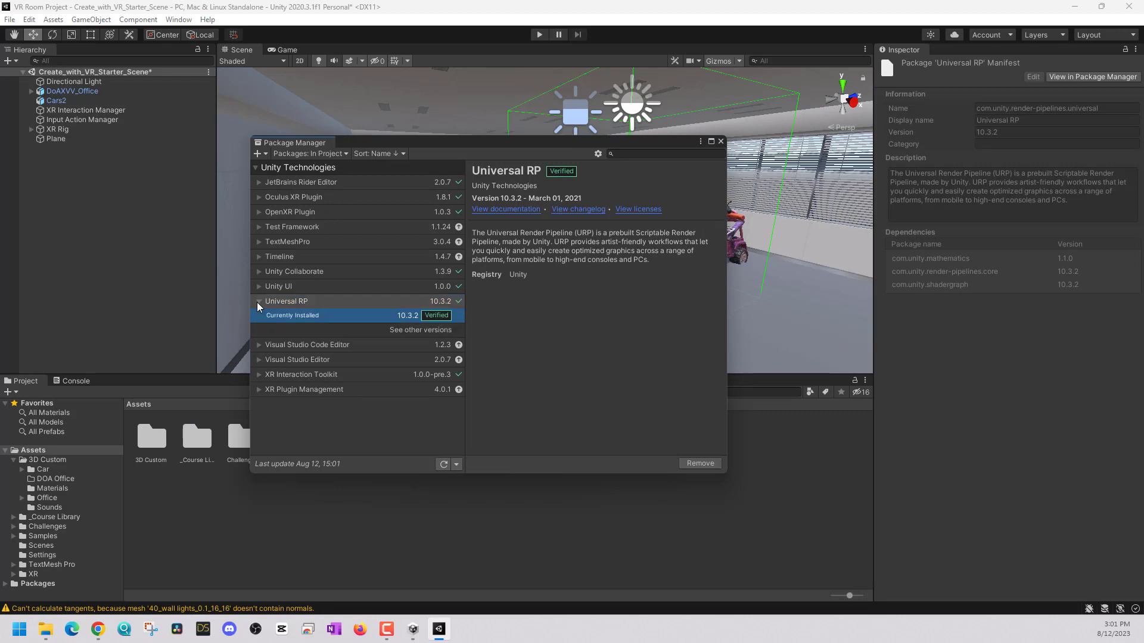
left_click(259, 302)
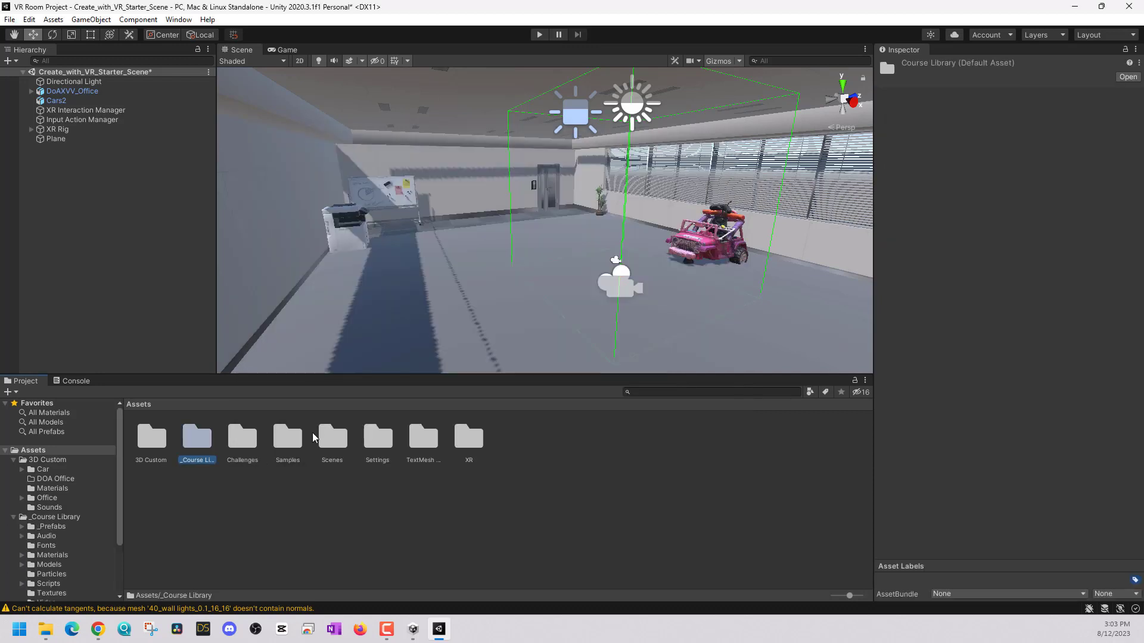
Open the Scenes folder and inspect the Create_with_VR_Starter_Scene and SampleScene assets, leaving SampleScene selected.
double_click(328, 436)
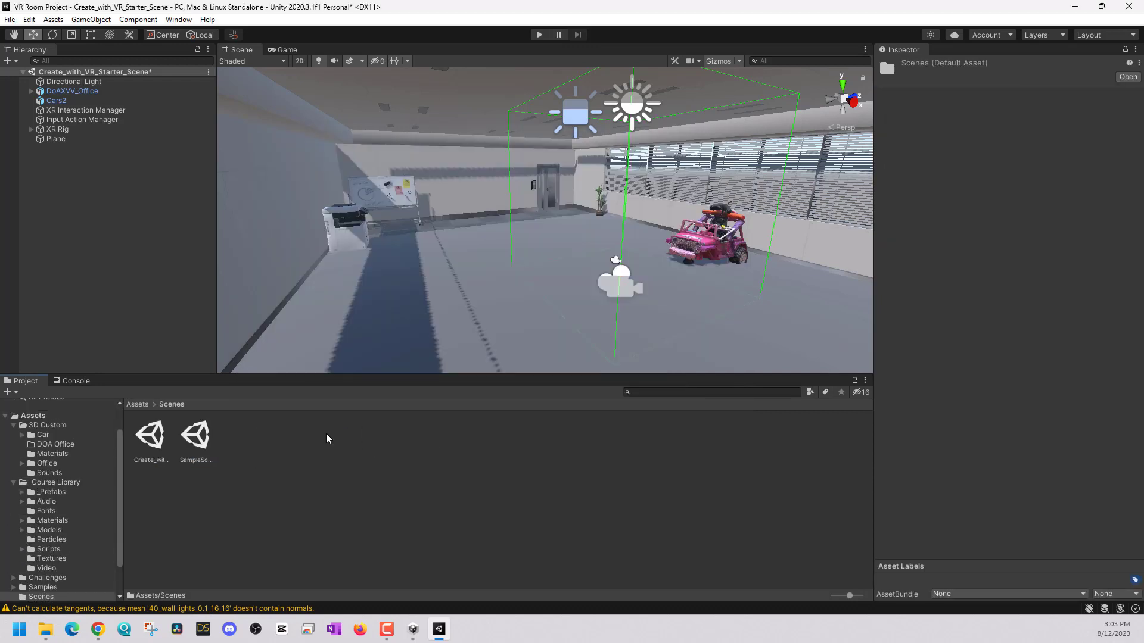
left_click(201, 444)
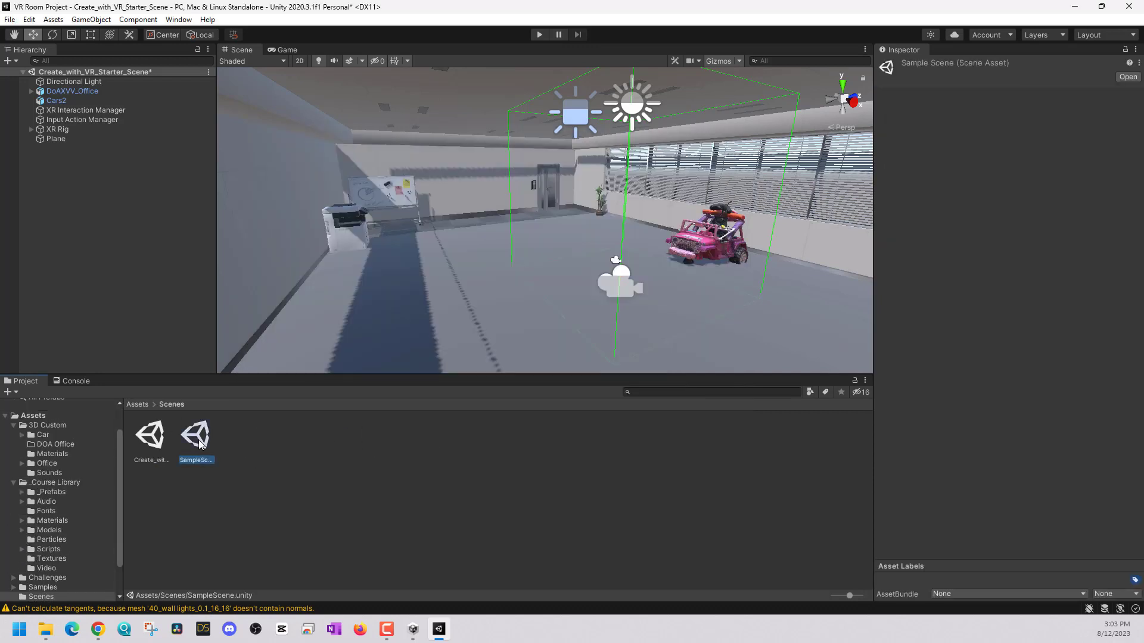
left_click(149, 444)
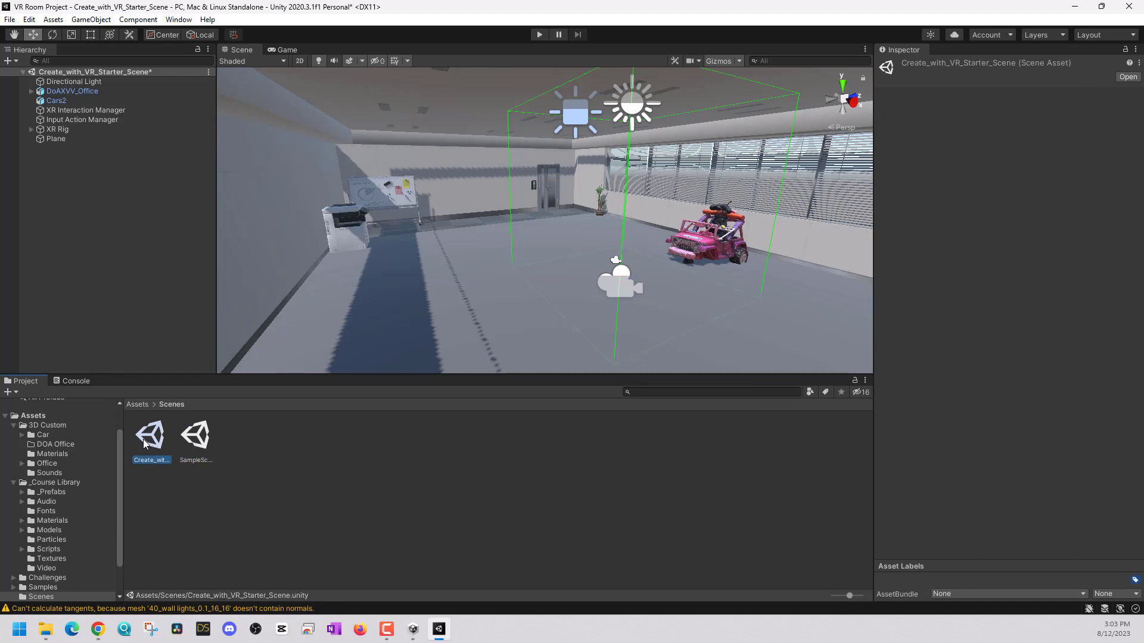
left_click(196, 442)
left_click(148, 443)
left_click(207, 440)
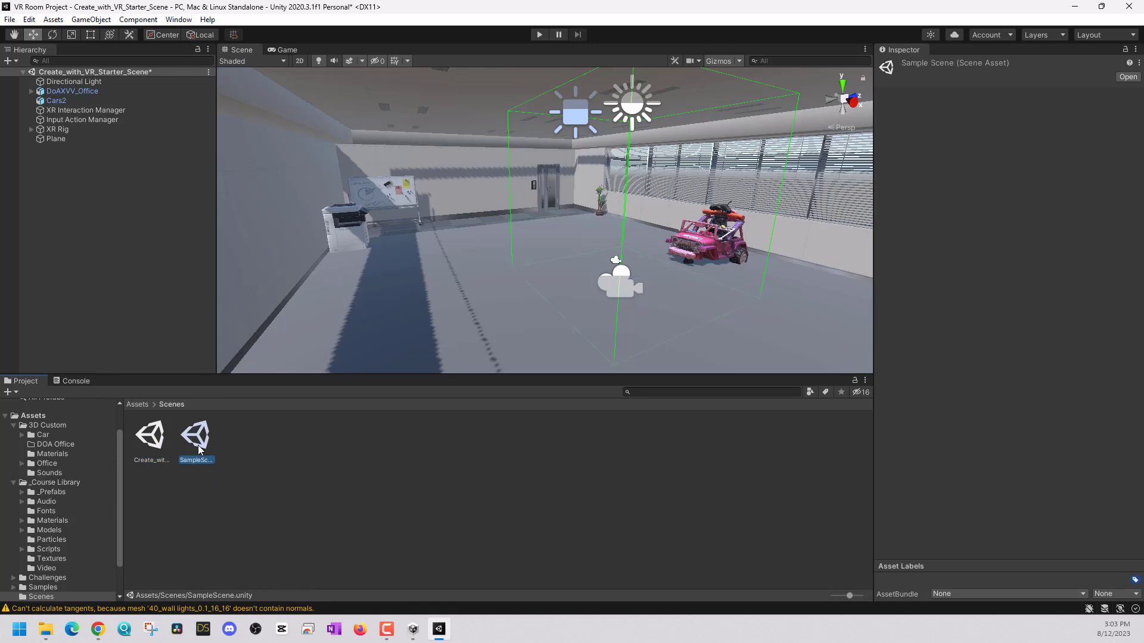
Open SampleScene, saving the changes to Create_with_VR_Starter_Scene, and return to the starter scene.
double_click(199, 448)
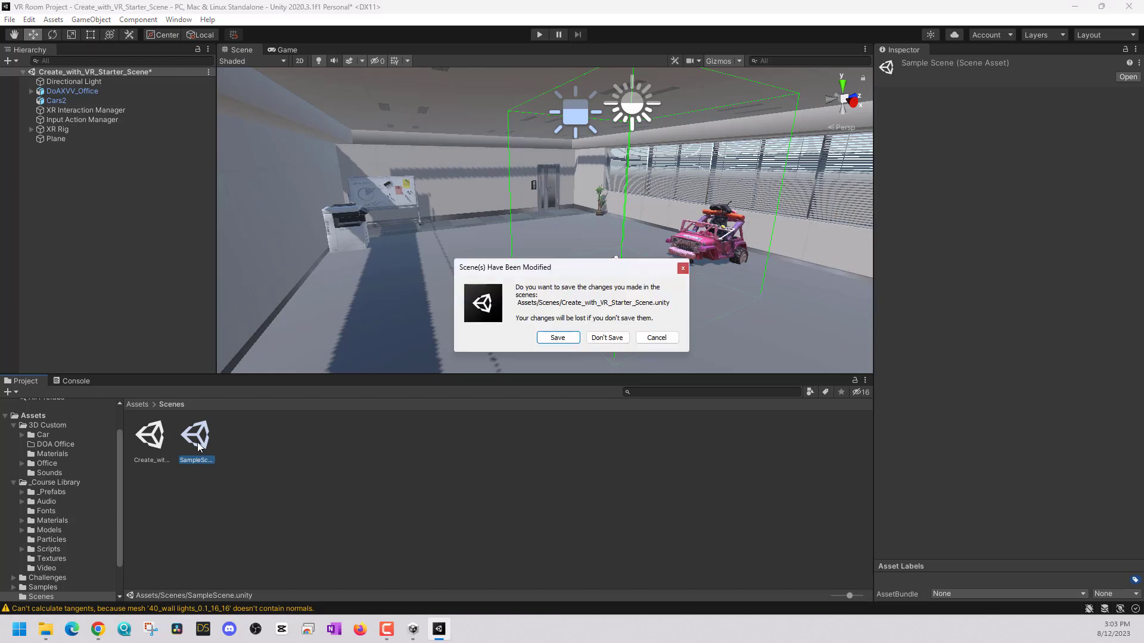
left_click(557, 338)
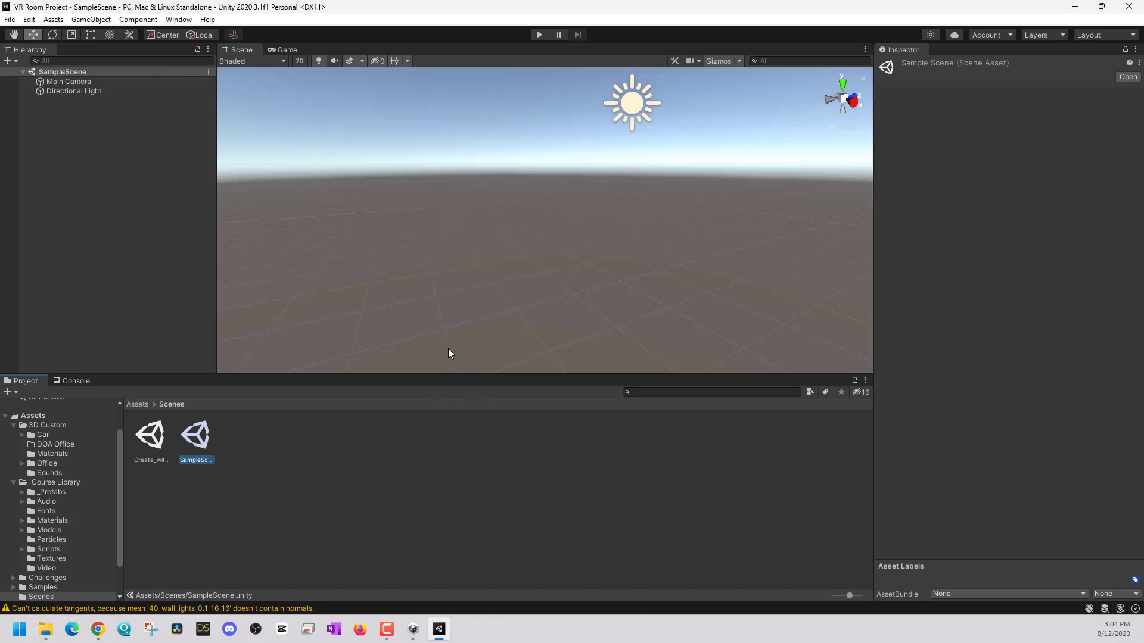
double_click(152, 438)
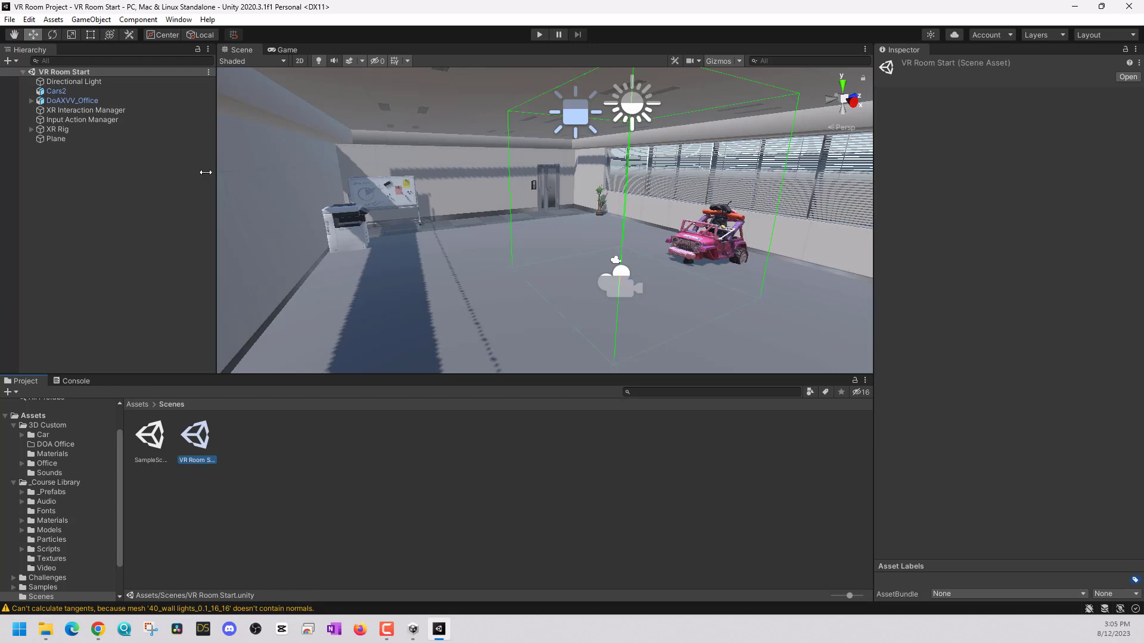
Expand the XR Rig down to its Main Camera and examine the Tracking Type options of its Tracked Pose Driver.
left_click(46, 130)
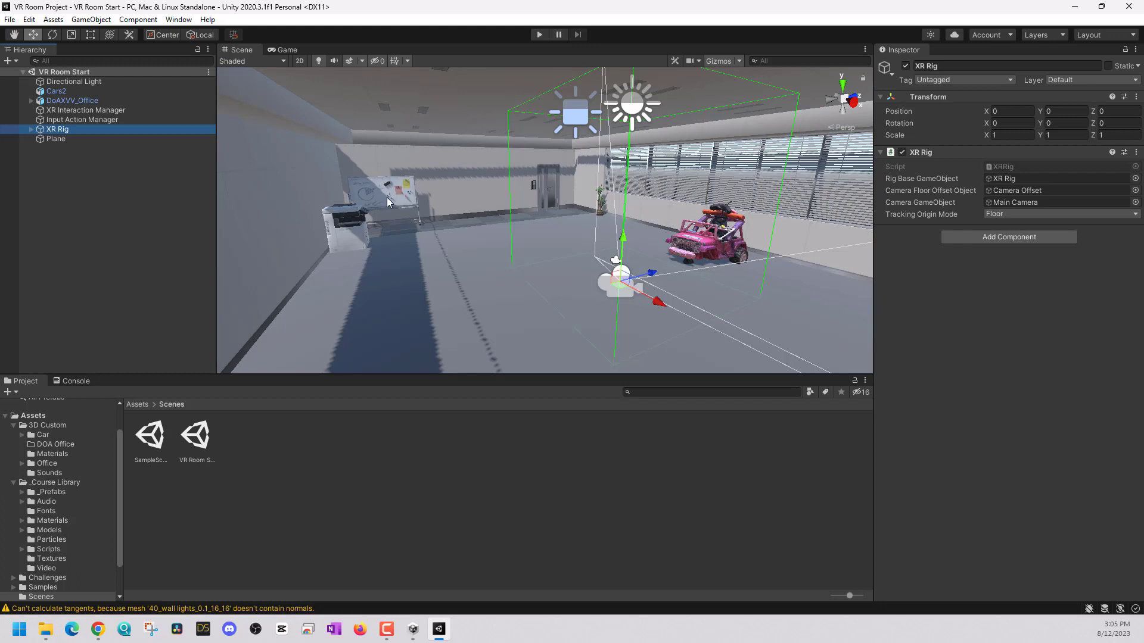
left_click(31, 129)
left_click(39, 139)
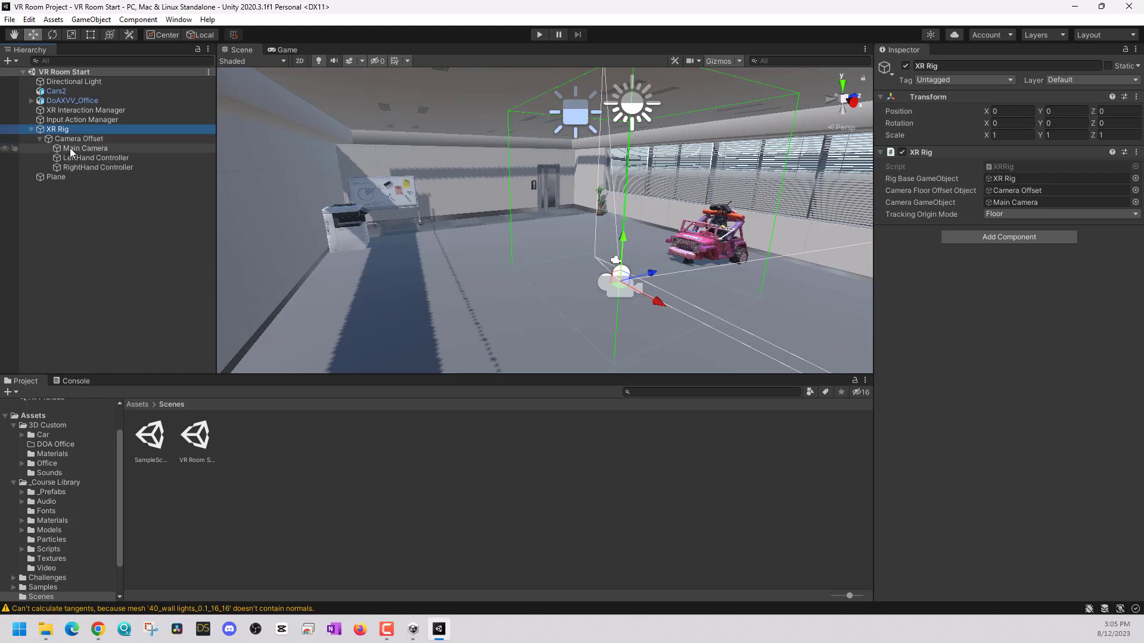
left_click(70, 147)
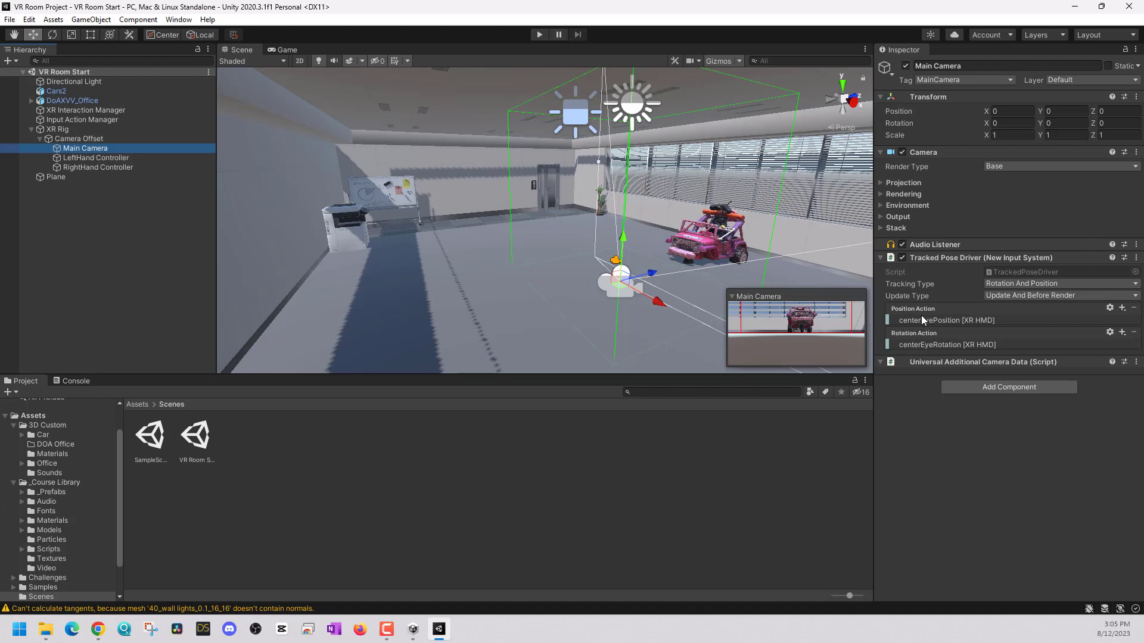
left_click(1046, 285)
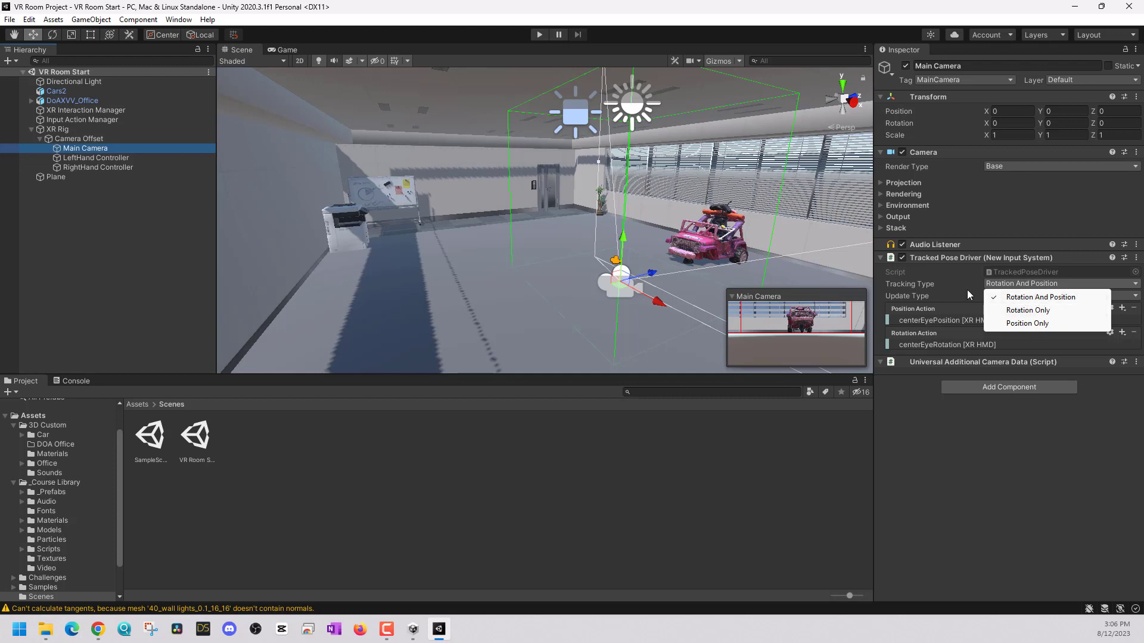
left_click(917, 287)
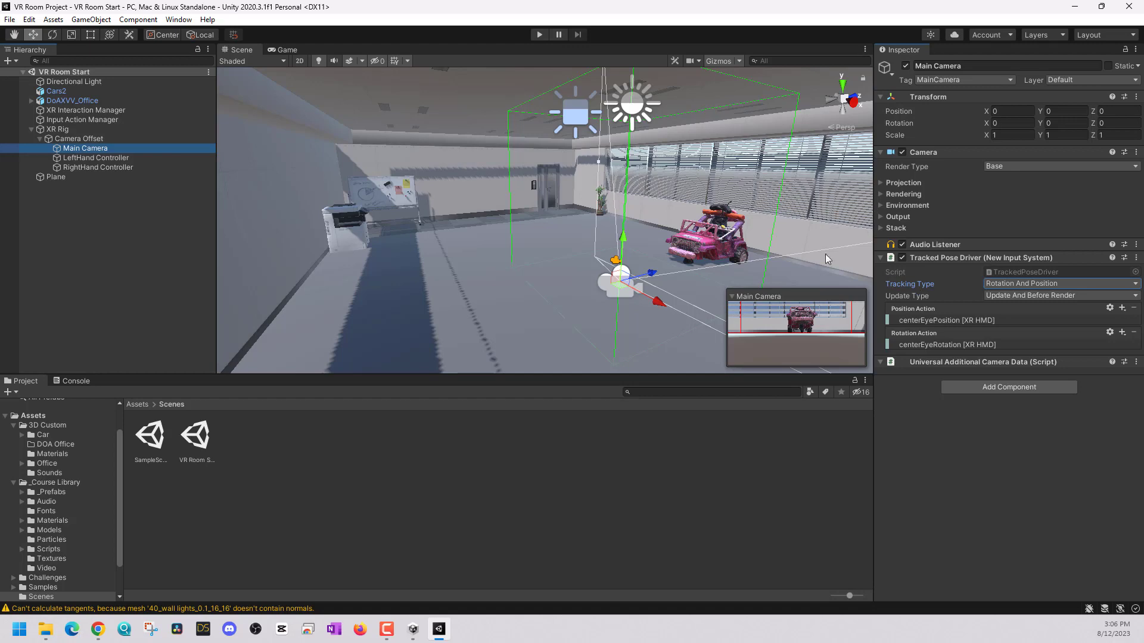
Examine the XR Controller and XR Ray Interactor settings of the LeftHand Controller.
left_click(131, 157)
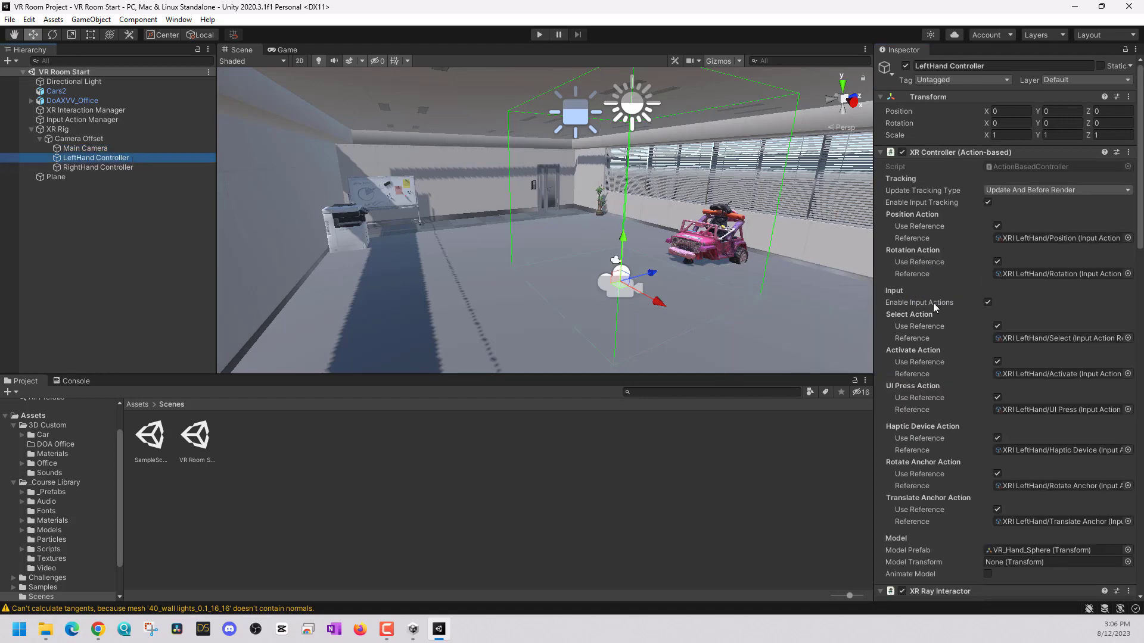
scroll(974, 359, "down", 5)
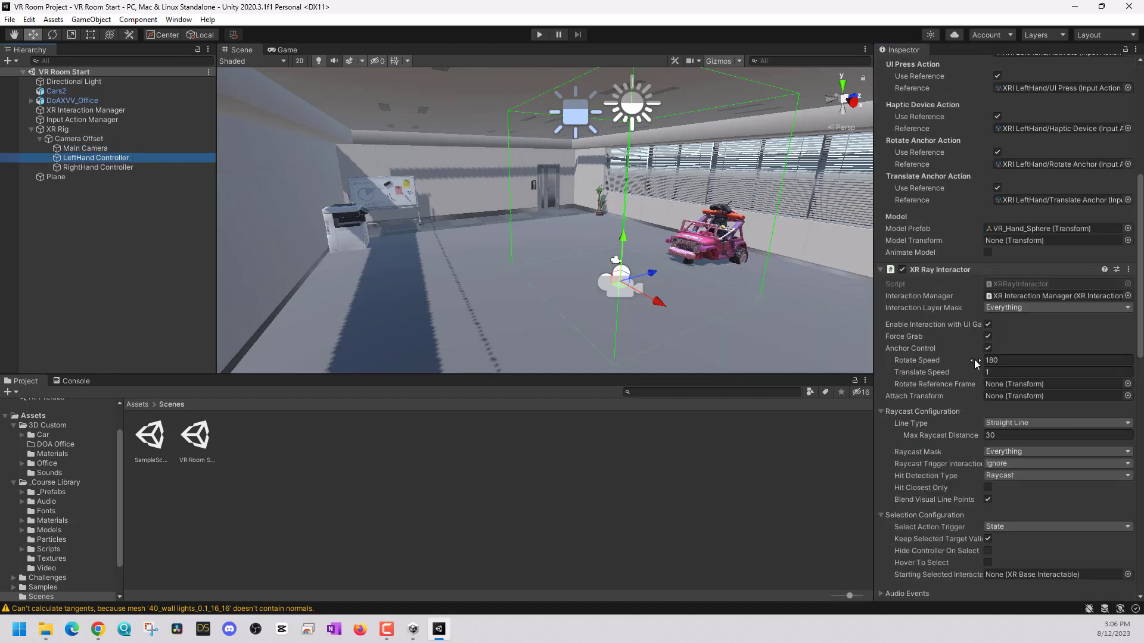
scroll(971, 373, "up", 3)
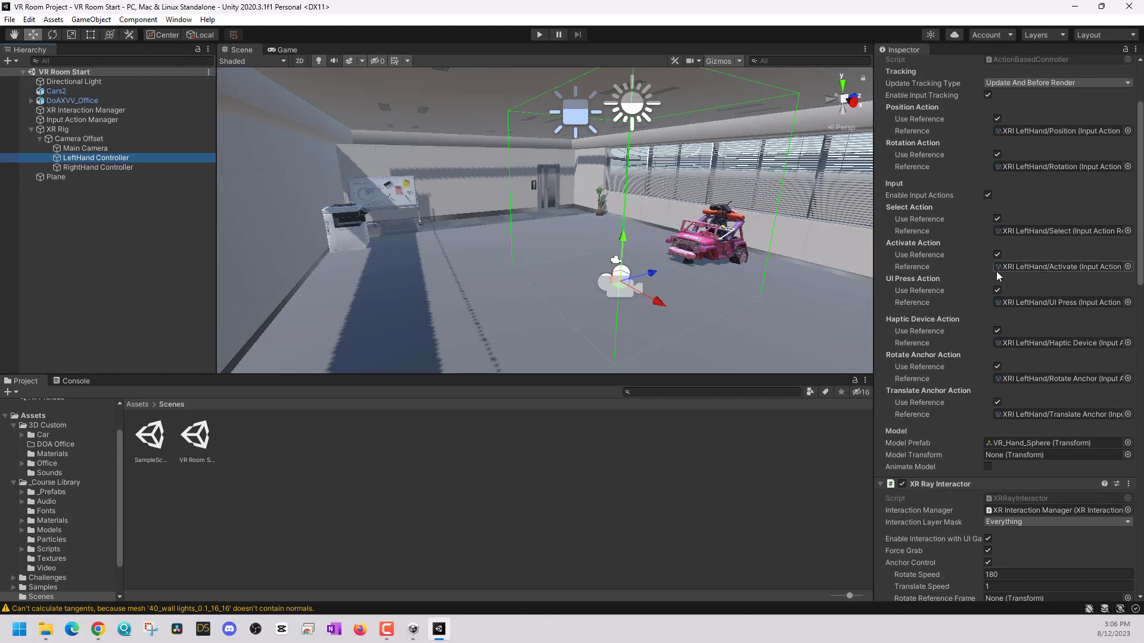
scroll(991, 275, "up", 2)
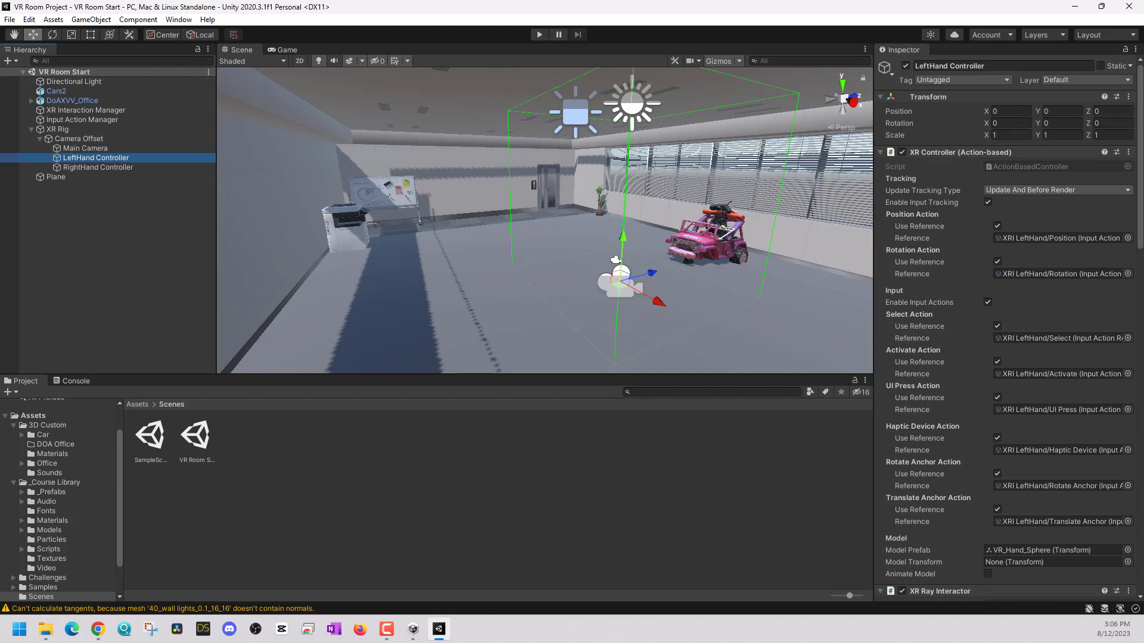
key("alt+Tab")
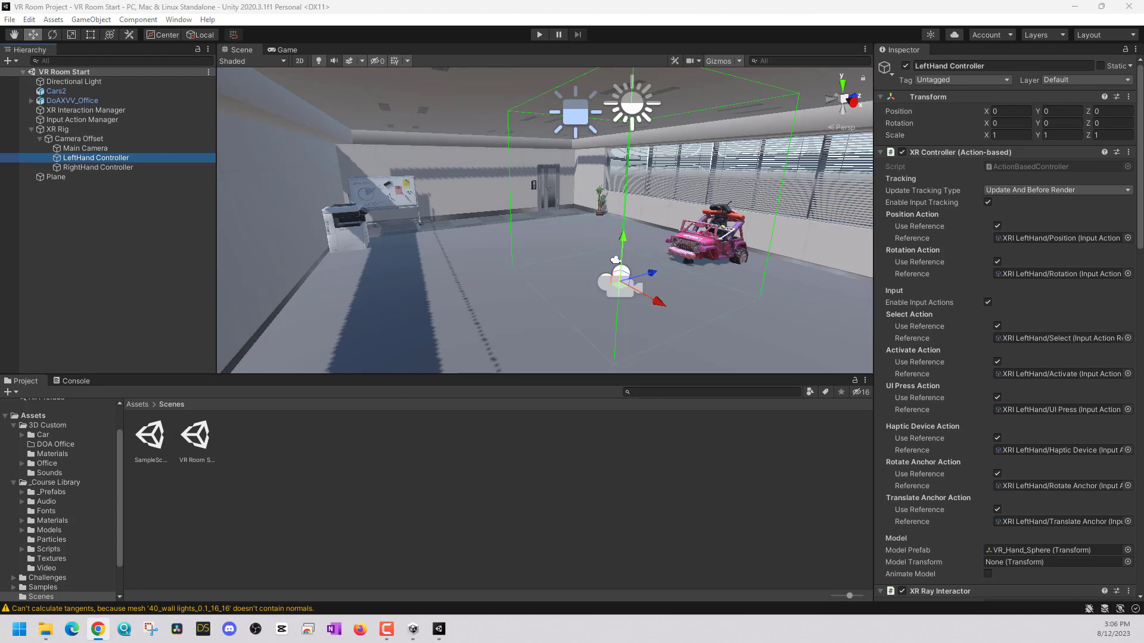
Locate the left controller's Select action reference and check the Select binding in XRI Default Input Actions under XRI LeftHand.
left_click(1024, 338)
left_click(1024, 338)
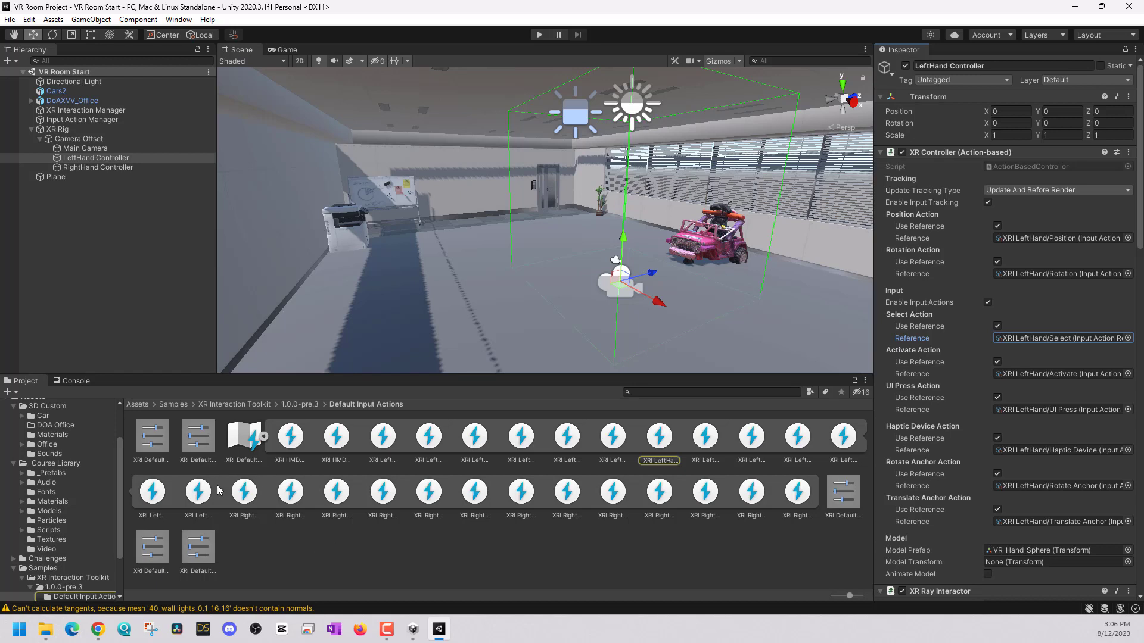
double_click(154, 494)
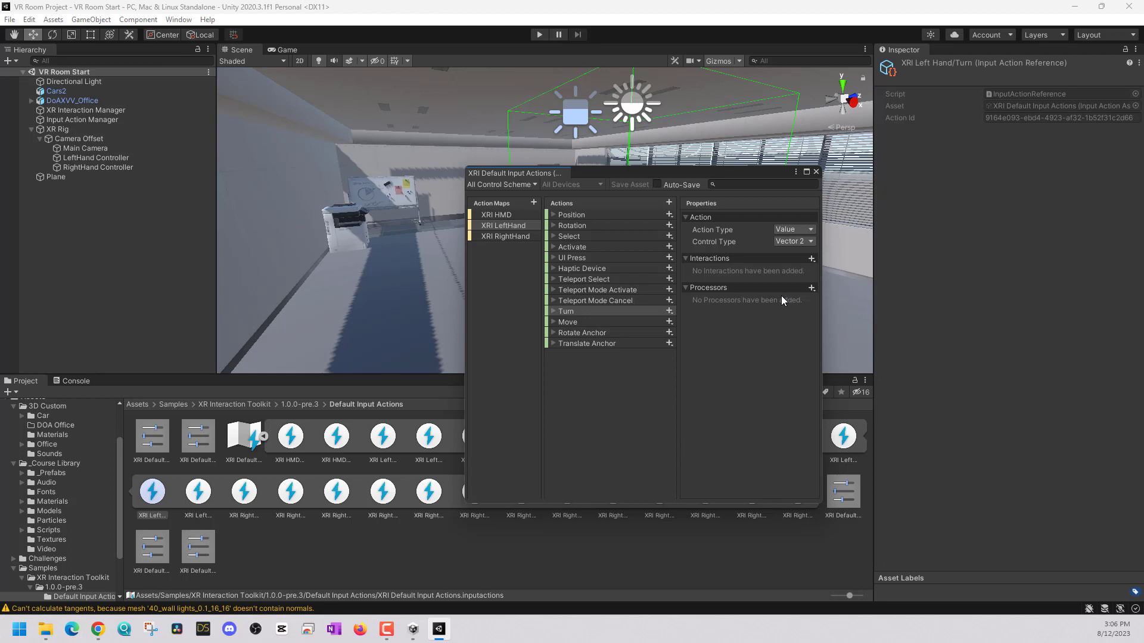
left_click(553, 236)
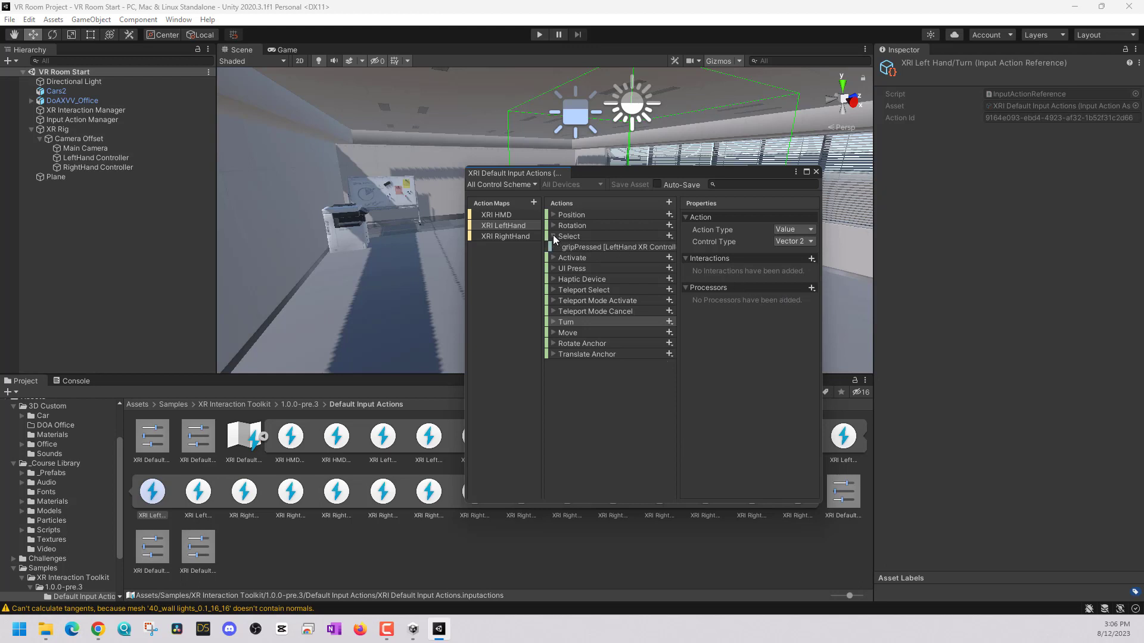
left_click_drag(467, 288, 280, 288)
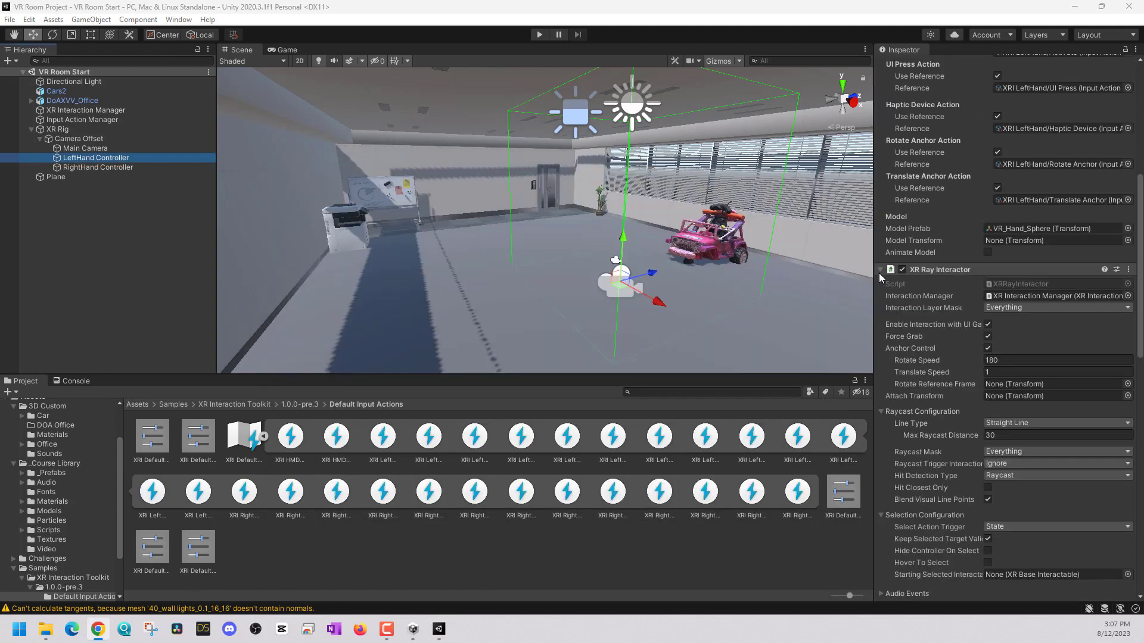
Review the XR Ray Interactor, Line Renderer and XR Interactor Line Visual components of the LeftHand Controller.
left_click(879, 269)
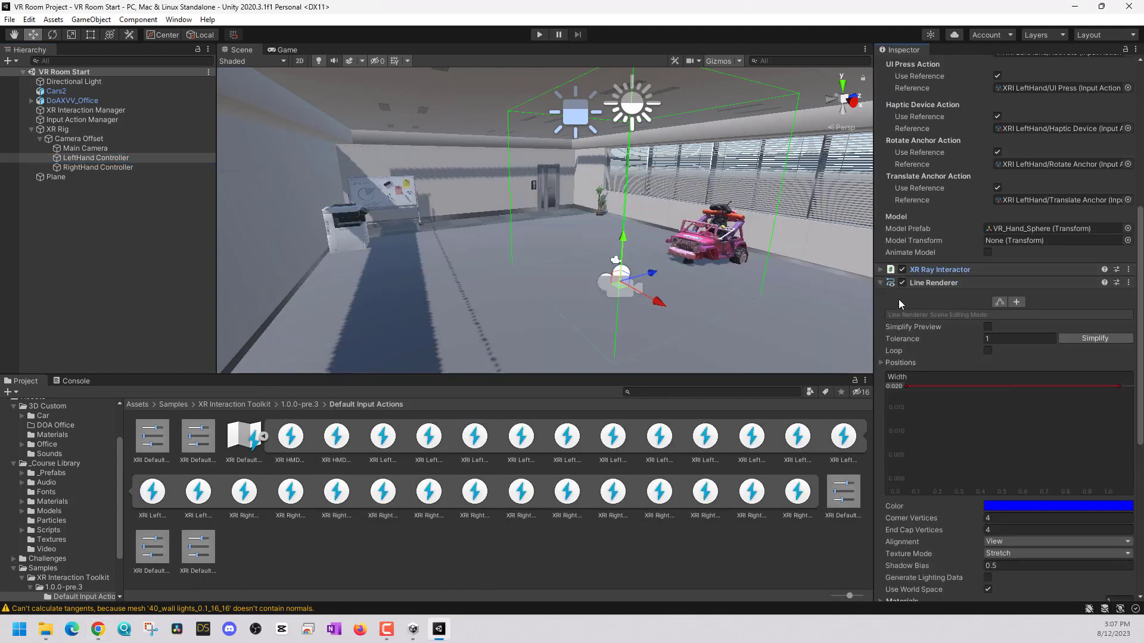
left_click(879, 283)
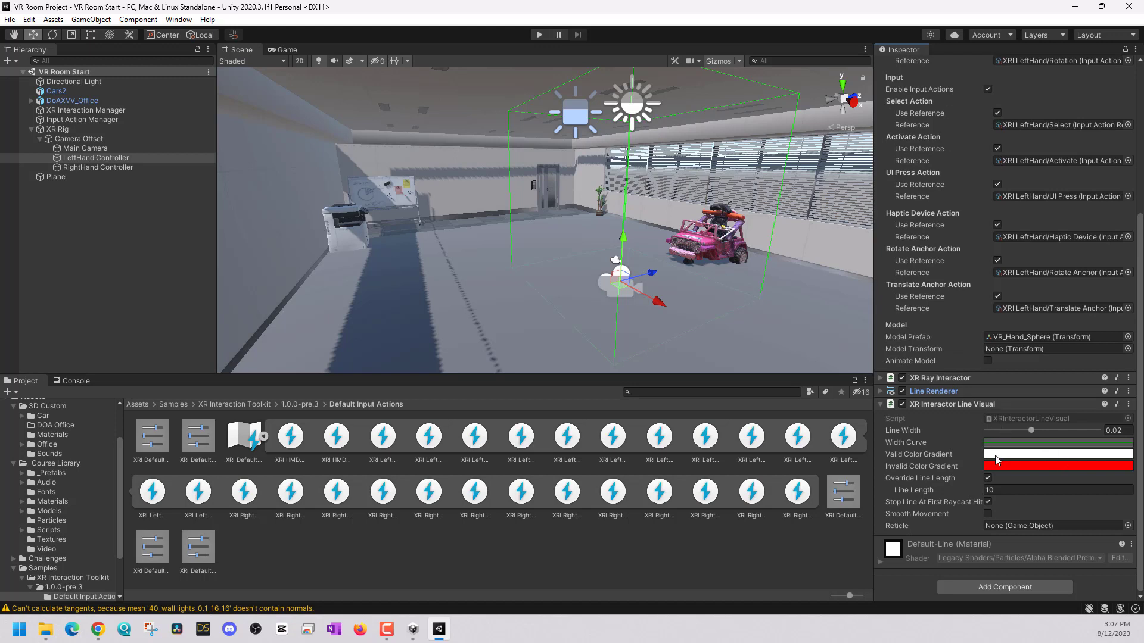
left_click(879, 405)
left_click(880, 378)
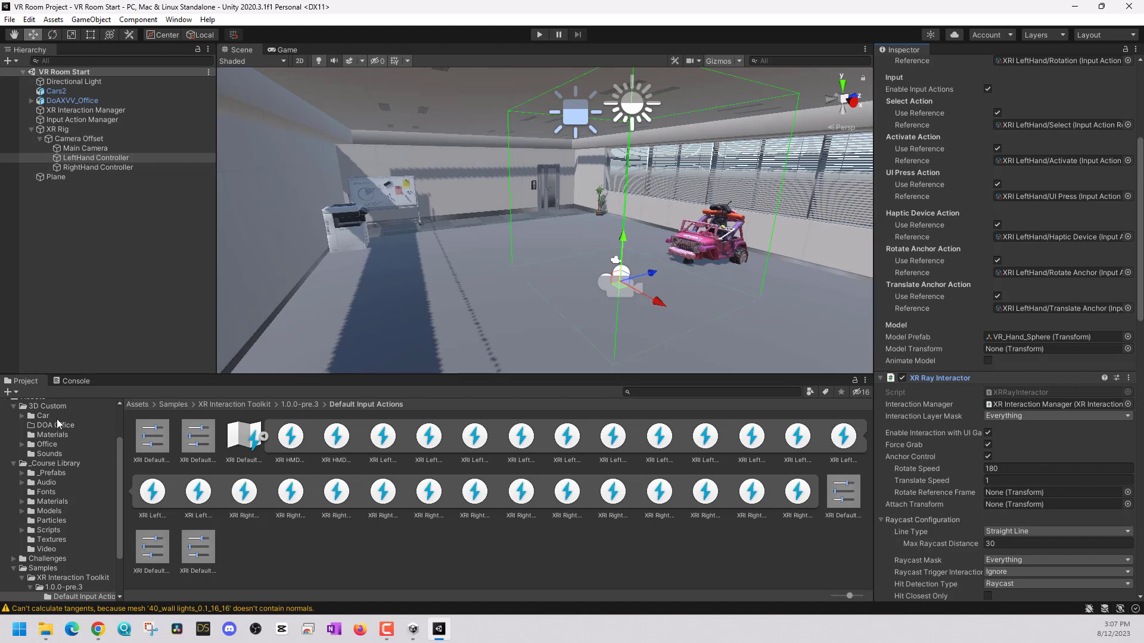
Return to the Scenes folder under the main Assets folder.
scroll(69, 439, "up", 3)
left_click(66, 452)
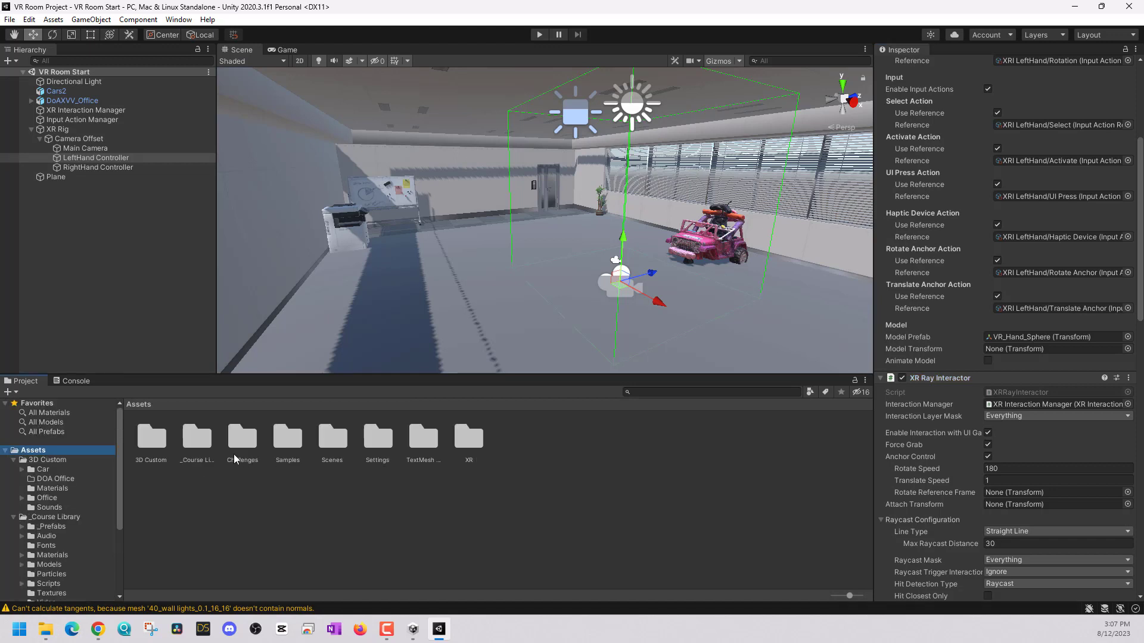
double_click(332, 438)
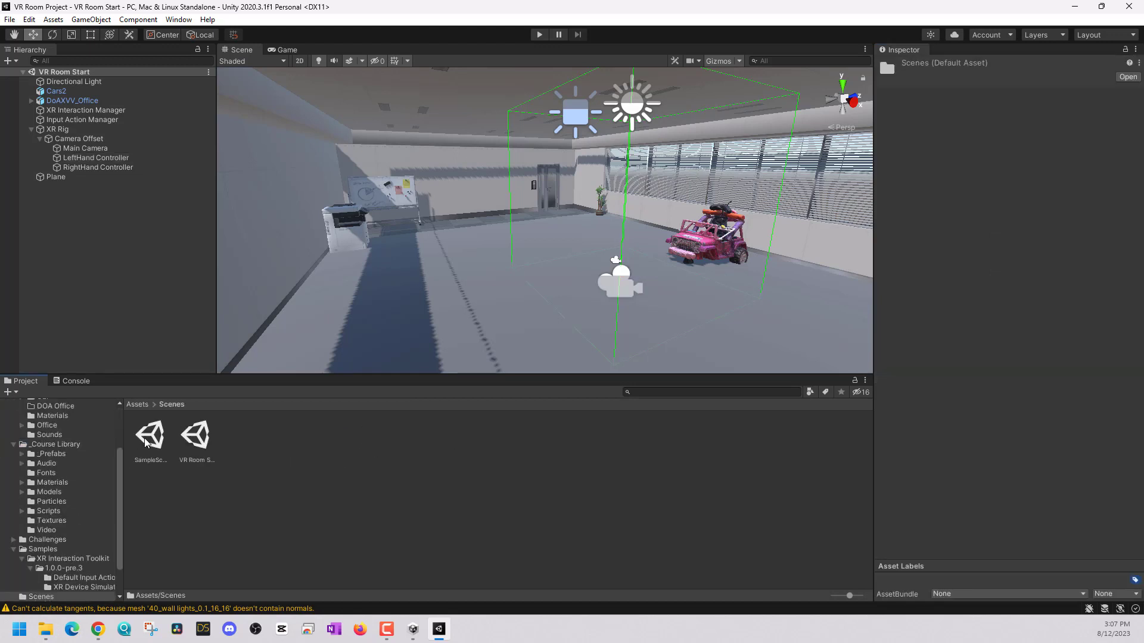
Look around and move through the office in the scene view, examining the room from different angles.
right_click_drag(405, 241, 527, 220)
mouse_move(526, 220)
middle_mouse_down()
mouse_move(520, 280)
mouse_move(496, 162)
mouse_move(513, 238)
mouse_move(516, 225)
middle_mouse_up()
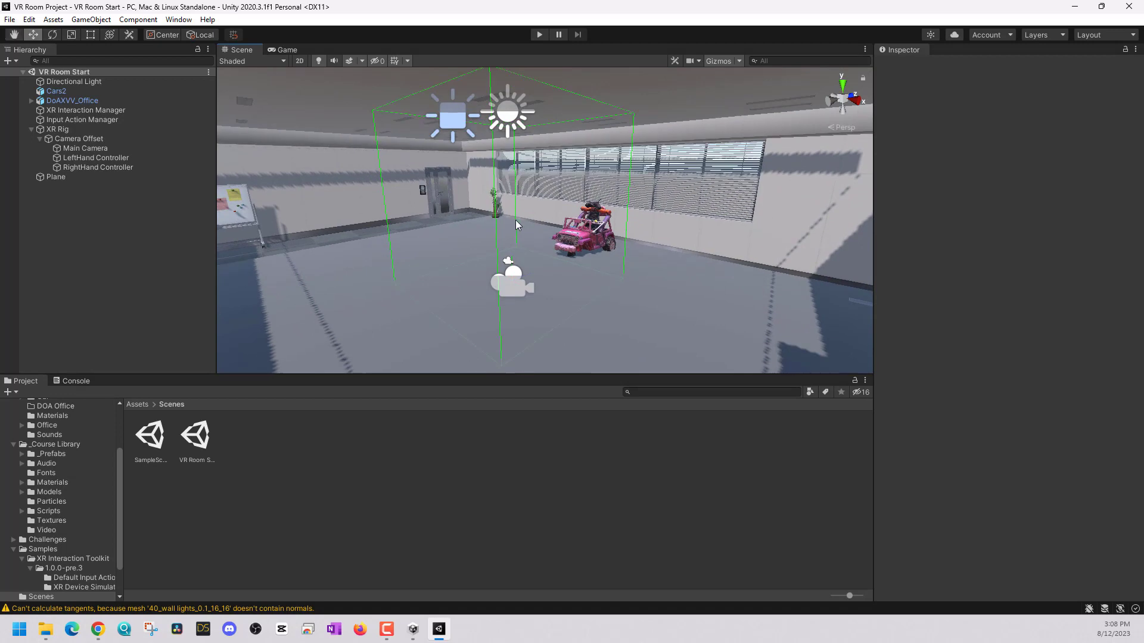
right_click_drag(509, 225, 420, 215)
middle_click_drag(529, 218, 386, 212)
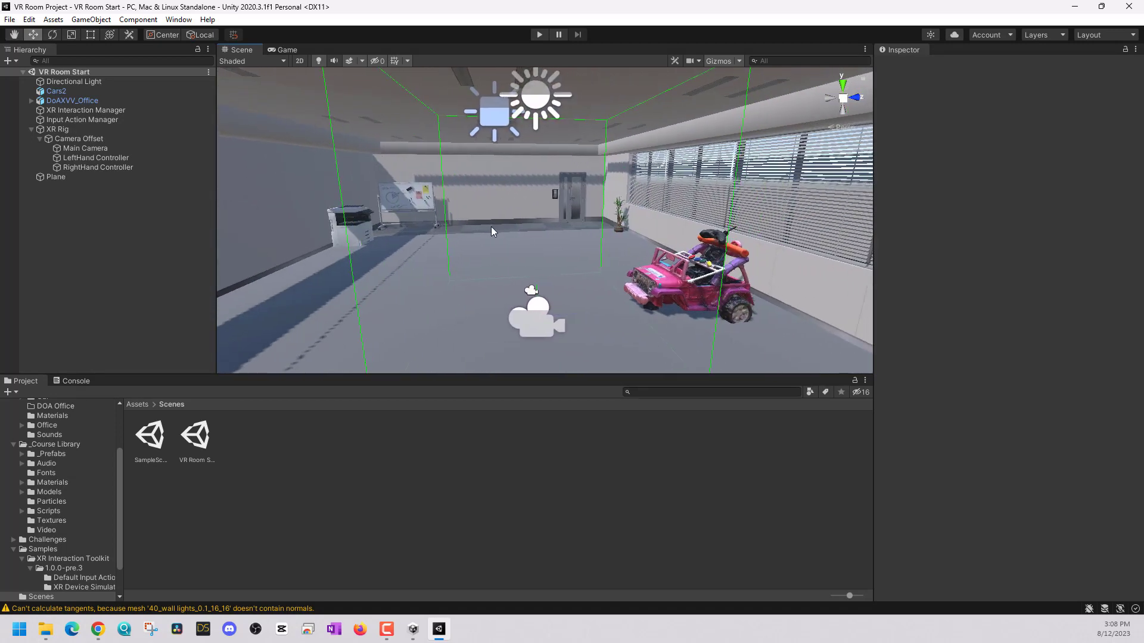
right_click_drag(491, 226, 387, 222)
middle_click_drag(581, 225, 483, 224)
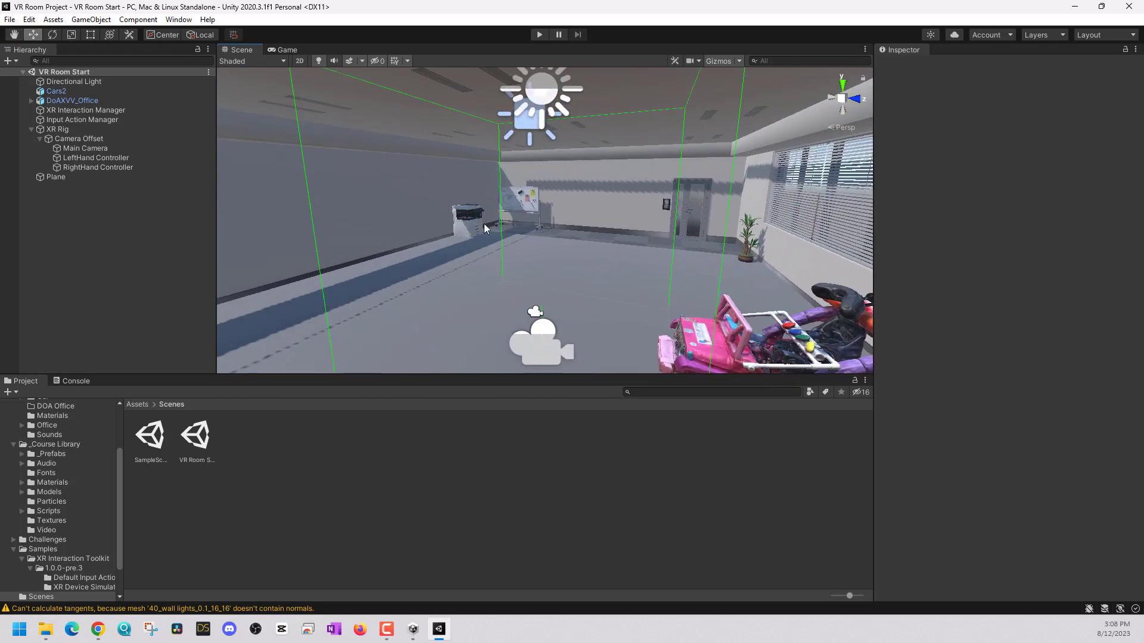
key("Up")
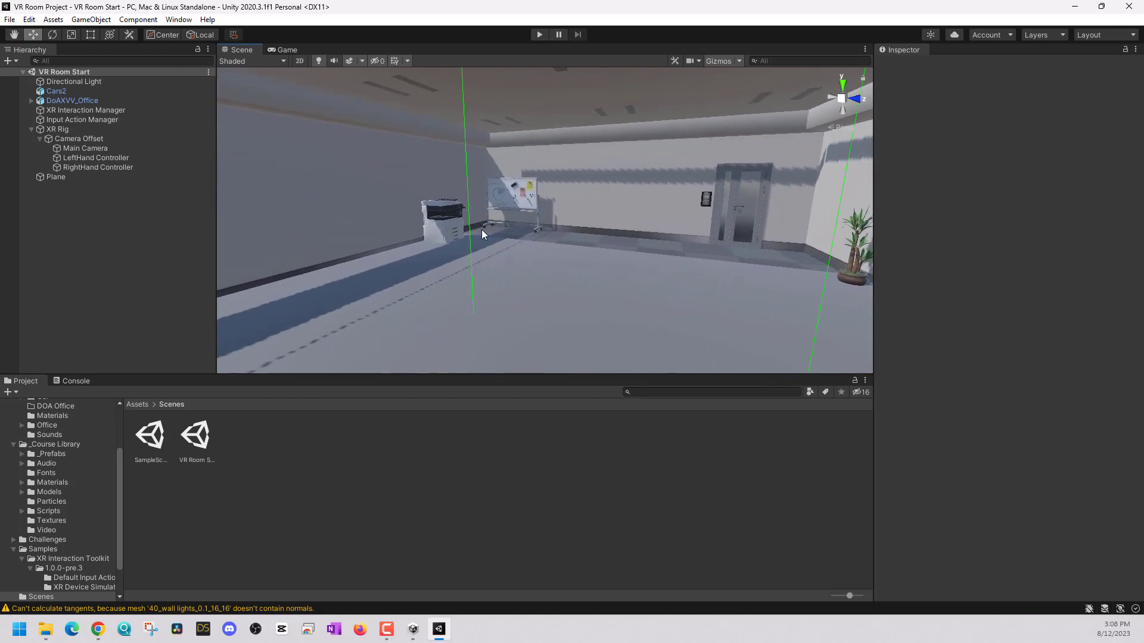
key("Down")
key("Left")
key("Right")
key("Left")
key("Right")
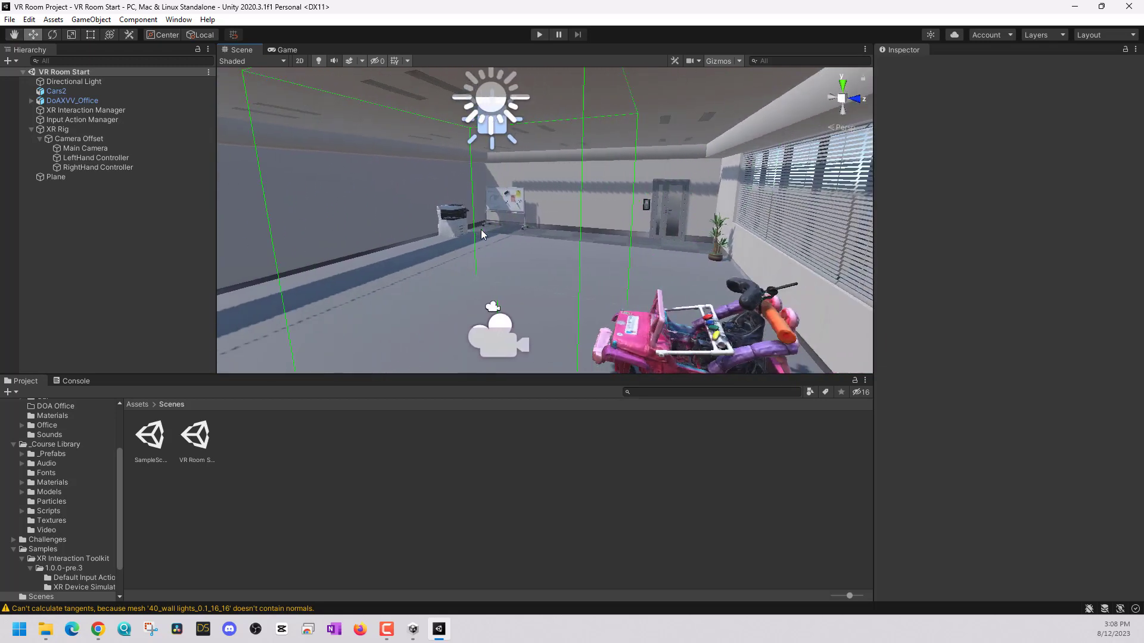
key("Left")
key("Up")
key("Down")
key("Down")
key("Right")
key("Left")
key("Up")
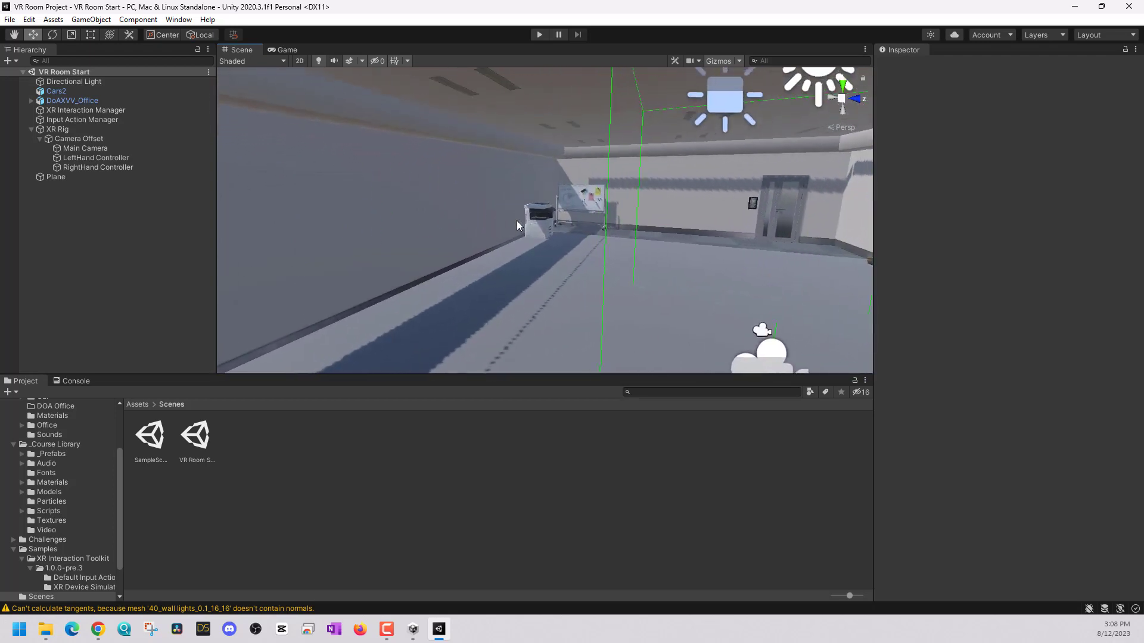
key("Up")
middle_click_drag(561, 223, 495, 212)
right_click_drag(495, 212, 599, 217)
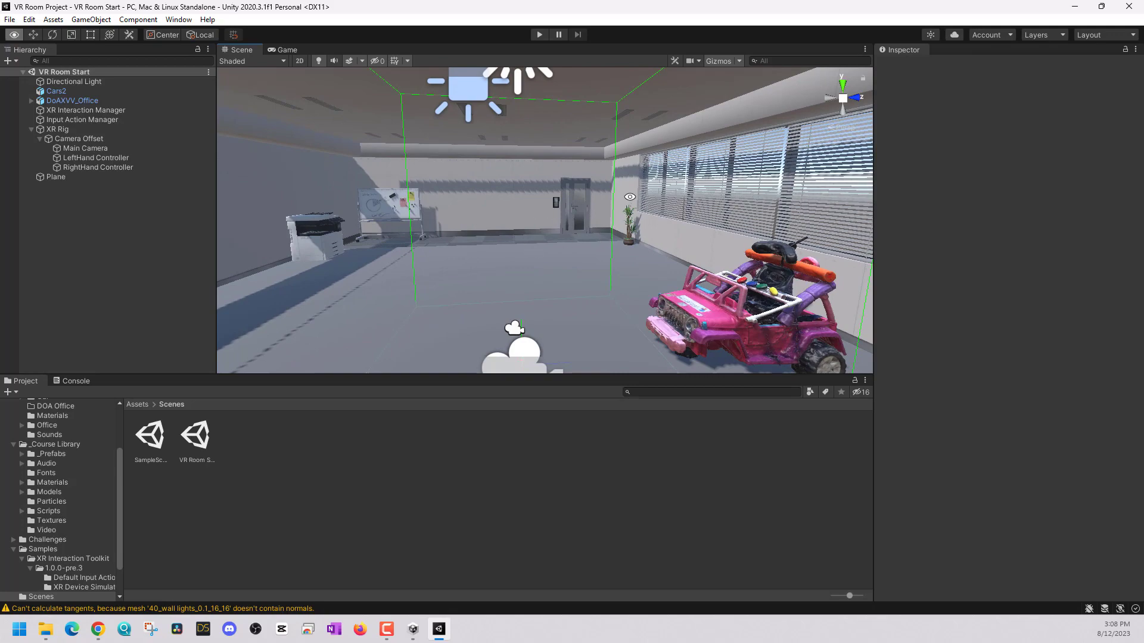
left_click_drag(519, 234, 554, 215, "alt")
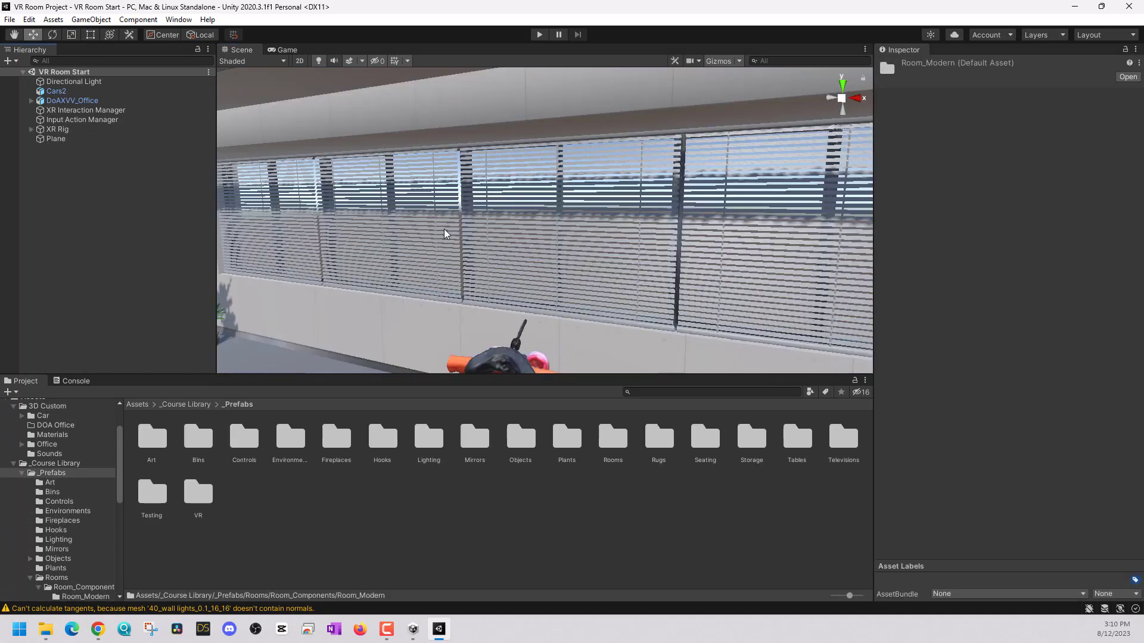
Examine the office windows up close and open the Environments folder of the course library prefabs.
key("w")
right_click_drag(446, 234, 484, 223)
key("d")
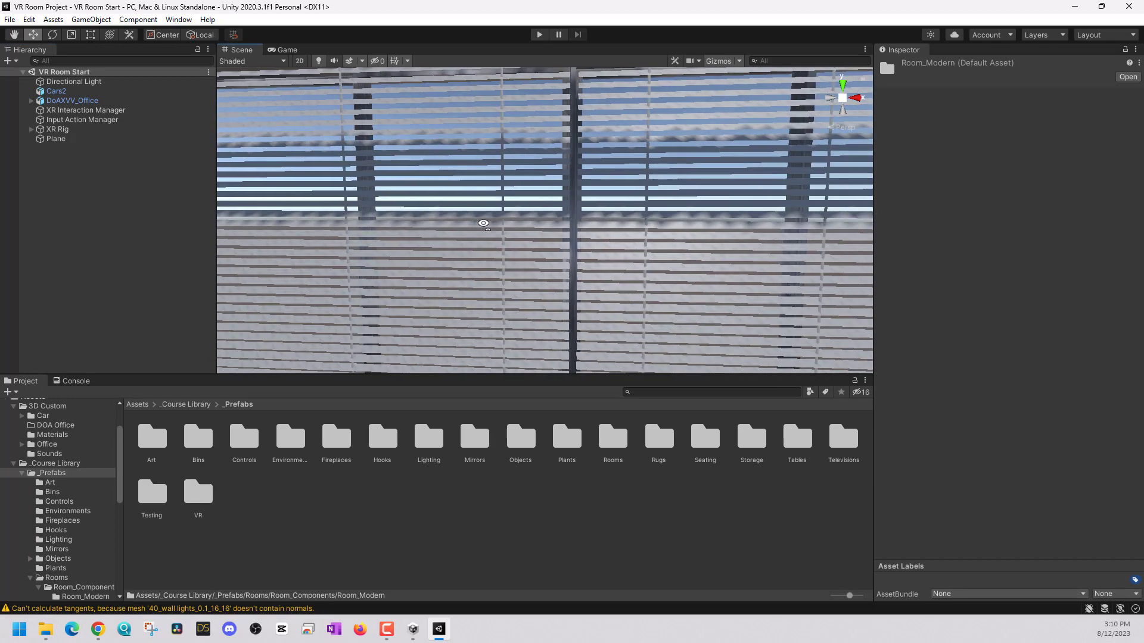
double_click(281, 445)
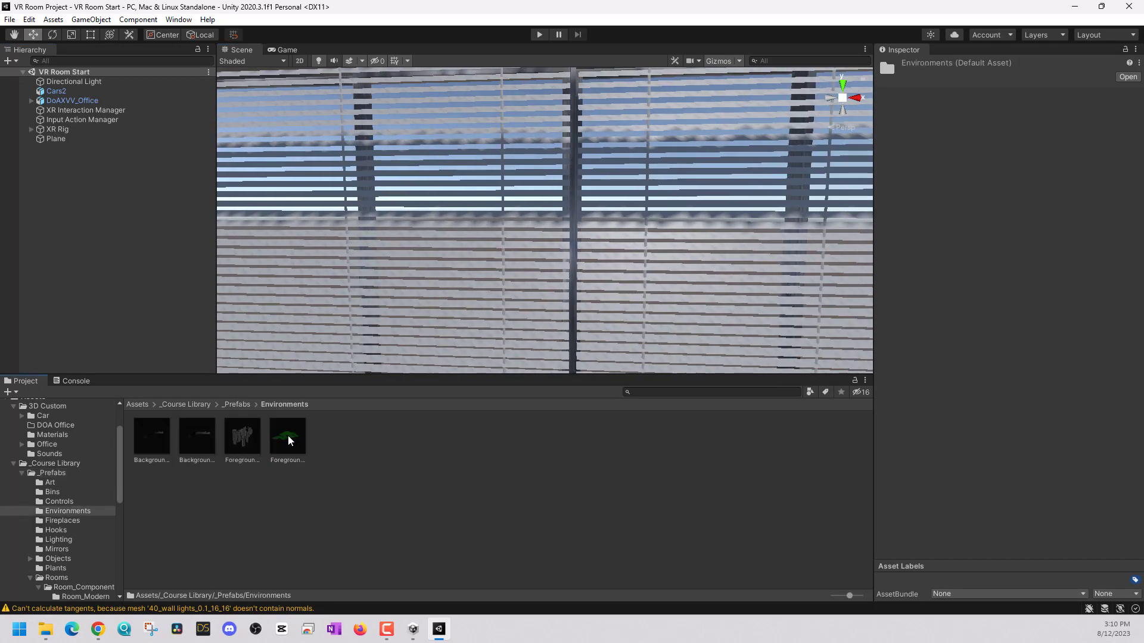
scroll(367, 340, "down", 5)
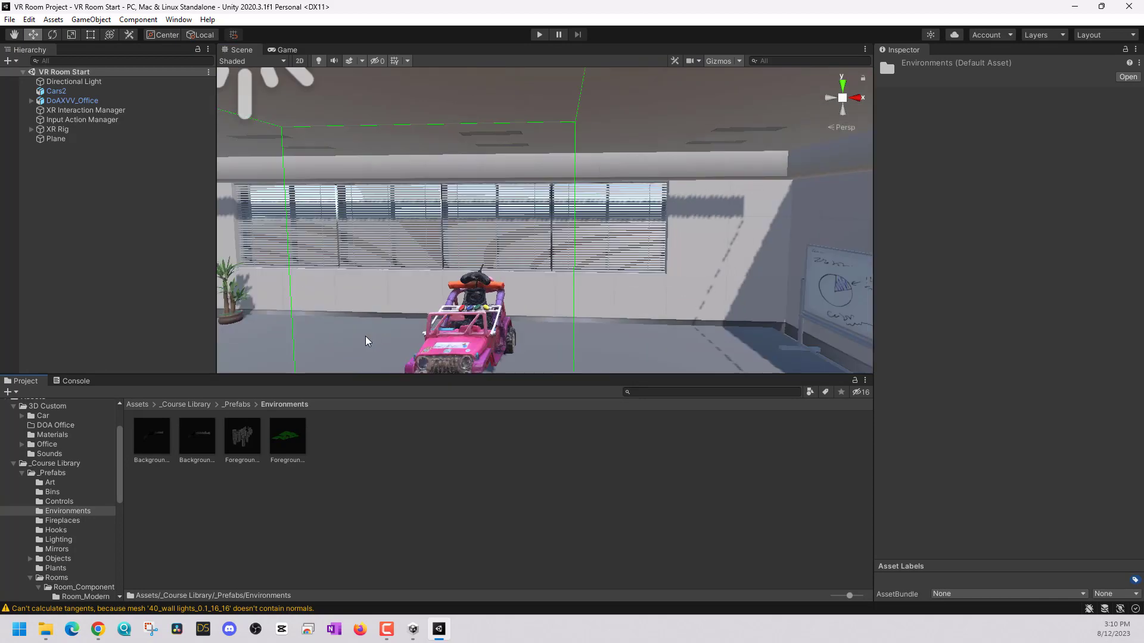
right_click_drag(439, 278, 481, 260)
Inspect the background and foreground prefabs in the Environments folder, including Foreground_Buildings.
left_click(246, 441)
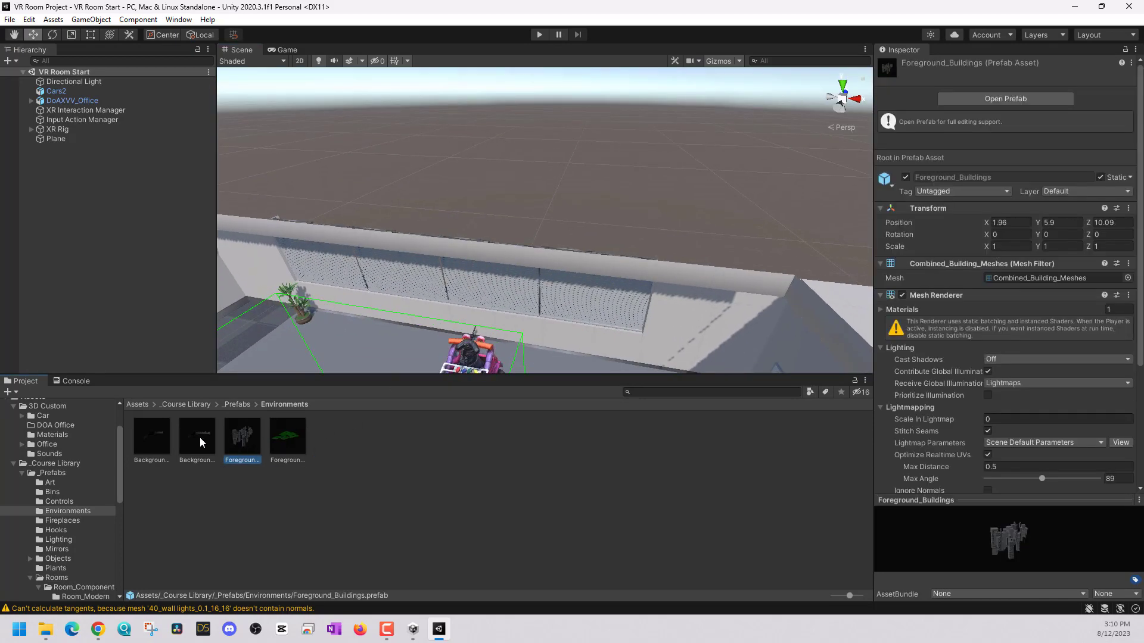
left_click(194, 438)
left_click(155, 439)
left_click(181, 438)
left_click(248, 438)
Add the Foreground_Buildings prefab to the VR Room Start scene and check it through the office windows.
left_click_drag(241, 441, 149, 237)
middle_click_drag(530, 298, 538, 256)
left_click_drag(538, 256, 541, 191, "alt")
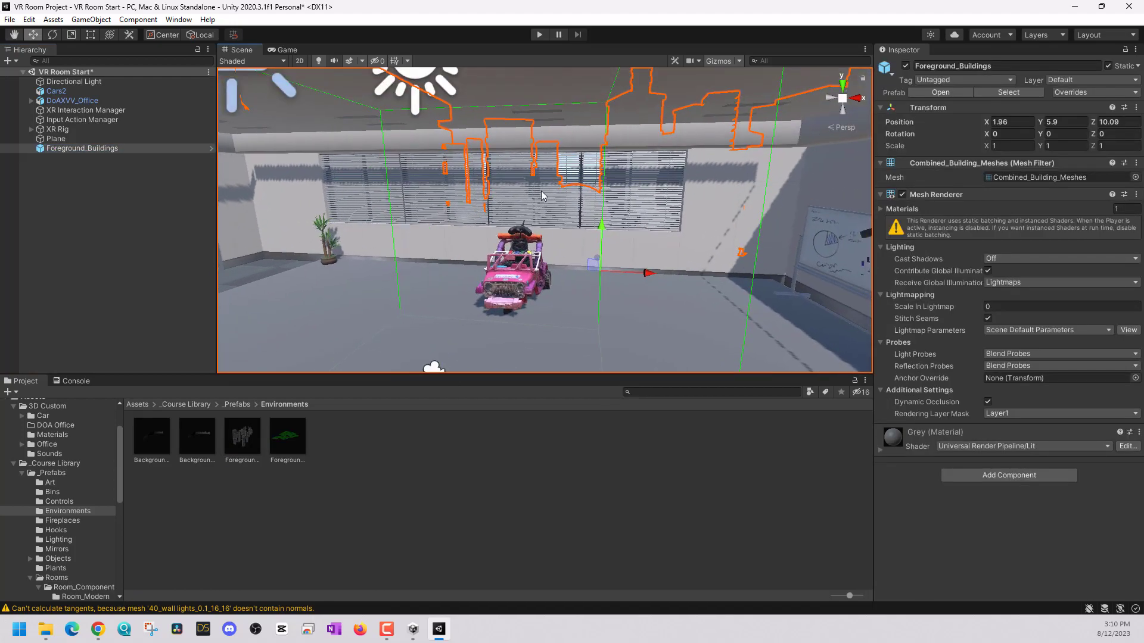
Examine the foreground buildings outside the office windows and inspect the Background_Hills and Background_Buildings prefabs.
scroll(540, 226, "up", 4)
middle_click_drag(539, 242, 546, 249)
left_click_drag(546, 248, 463, 230, "alt")
right_click_drag(462, 229, 490, 245)
scroll(499, 251, "up", 4)
scroll(500, 251, "up", 2)
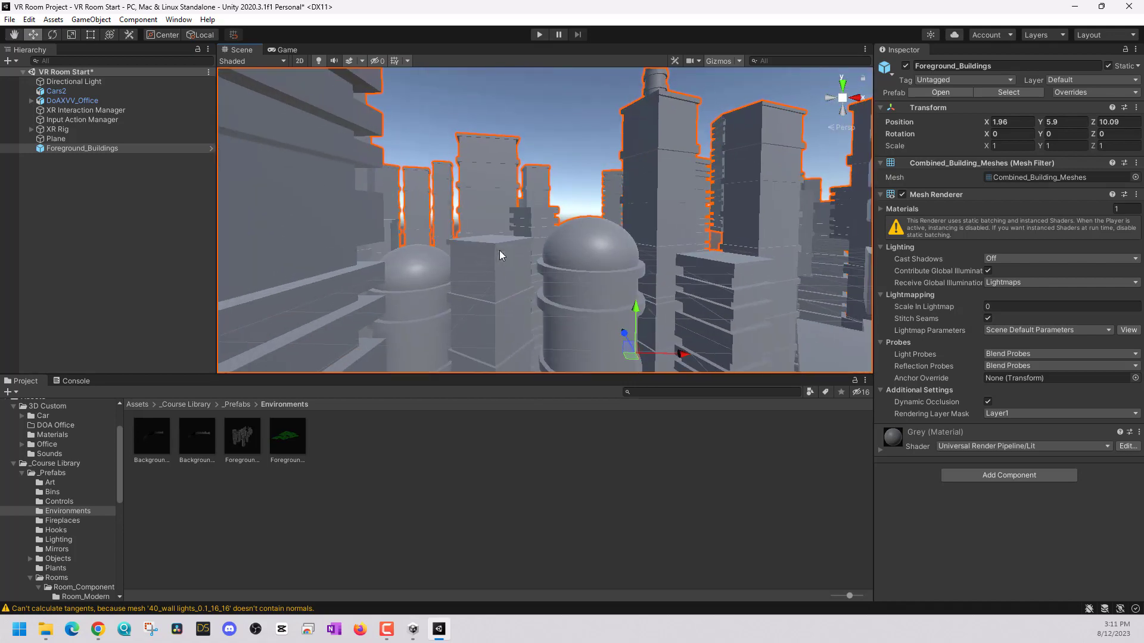
left_click(203, 436)
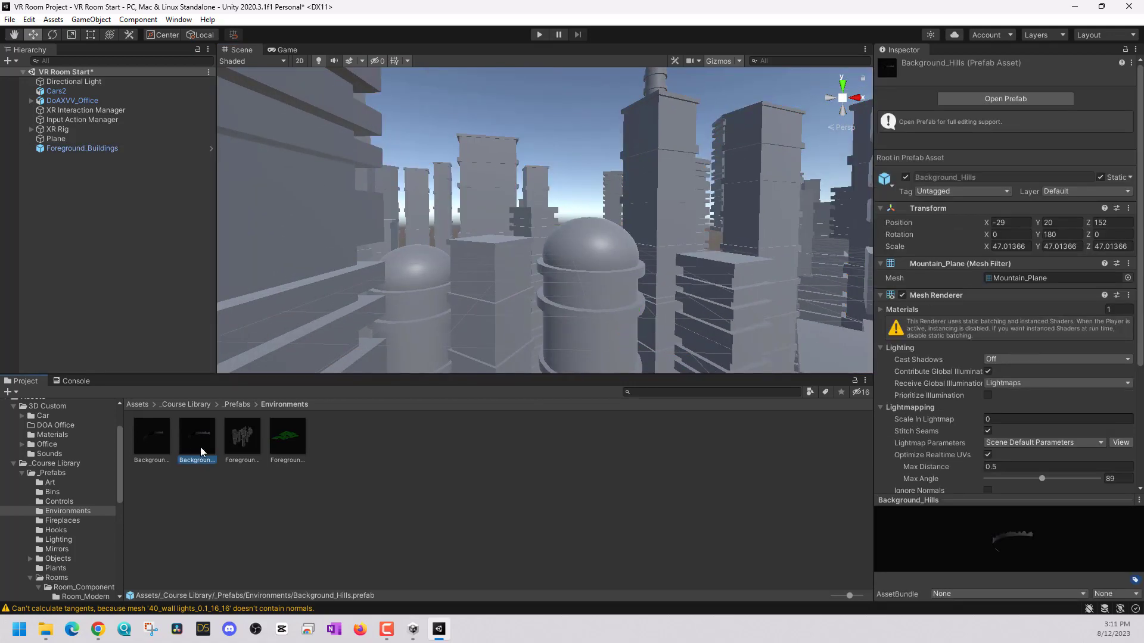
left_click(158, 447)
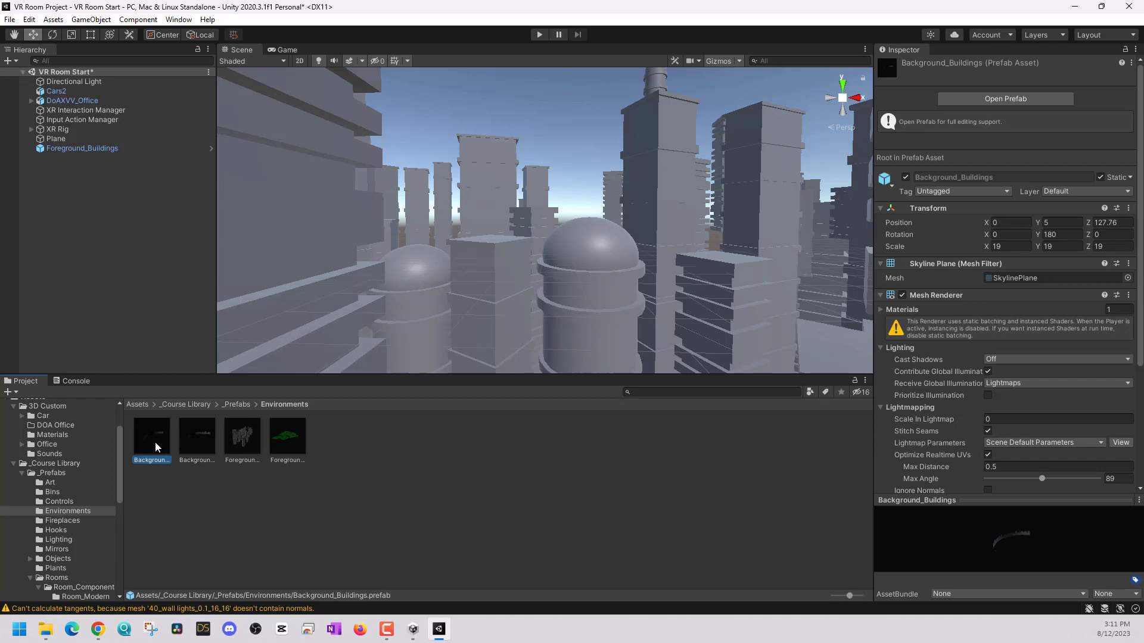
Add the Background_Buildings prefab to the VR Room Start scene and check the skyline from the office.
left_click_drag(155, 442, 130, 234)
left_click(567, 128)
left_click(577, 109)
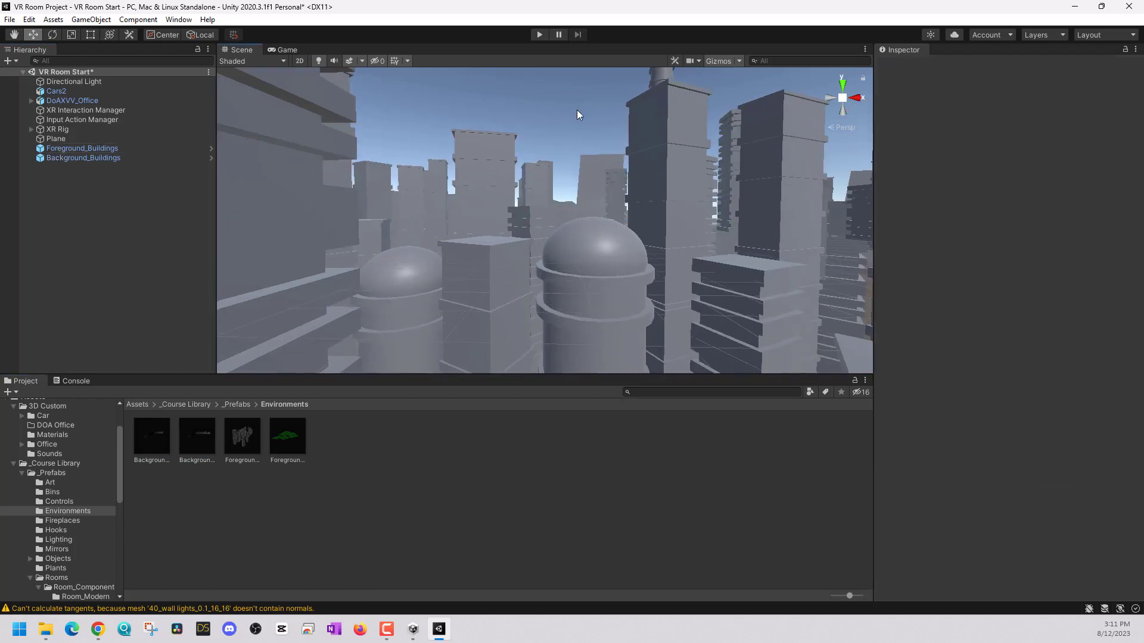
middle_click_drag(577, 111, 591, 162)
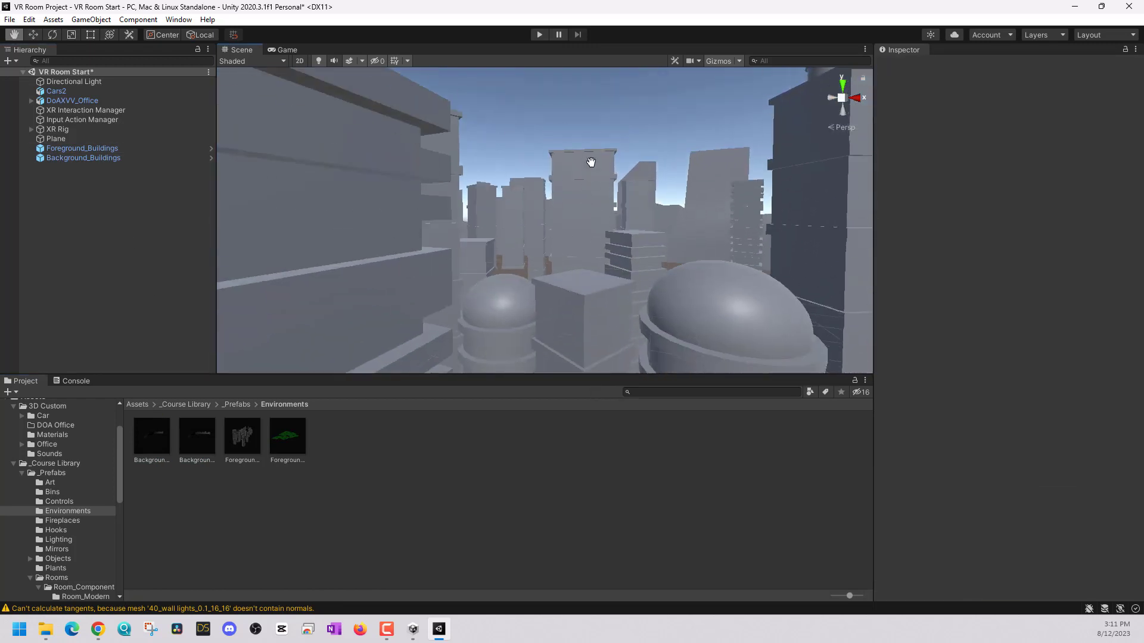
right_click_drag(590, 162, 490, 200)
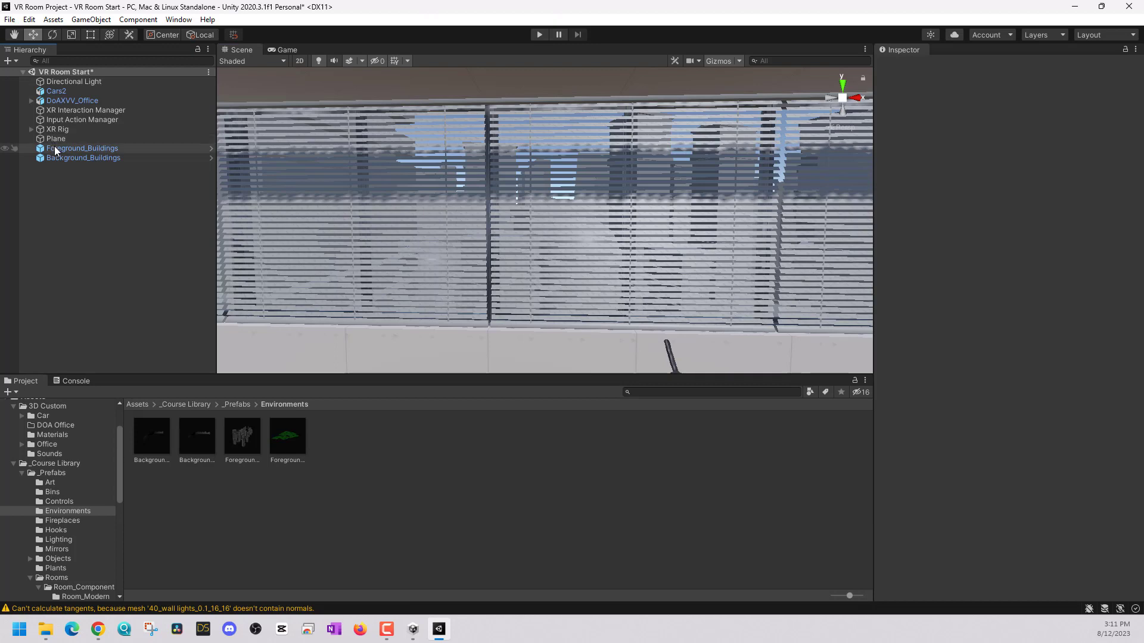
Disable scene picking for the Foreground_Buildings and Background_Buildings objects.
left_click(8, 150)
left_click(7, 150)
left_click(14, 149)
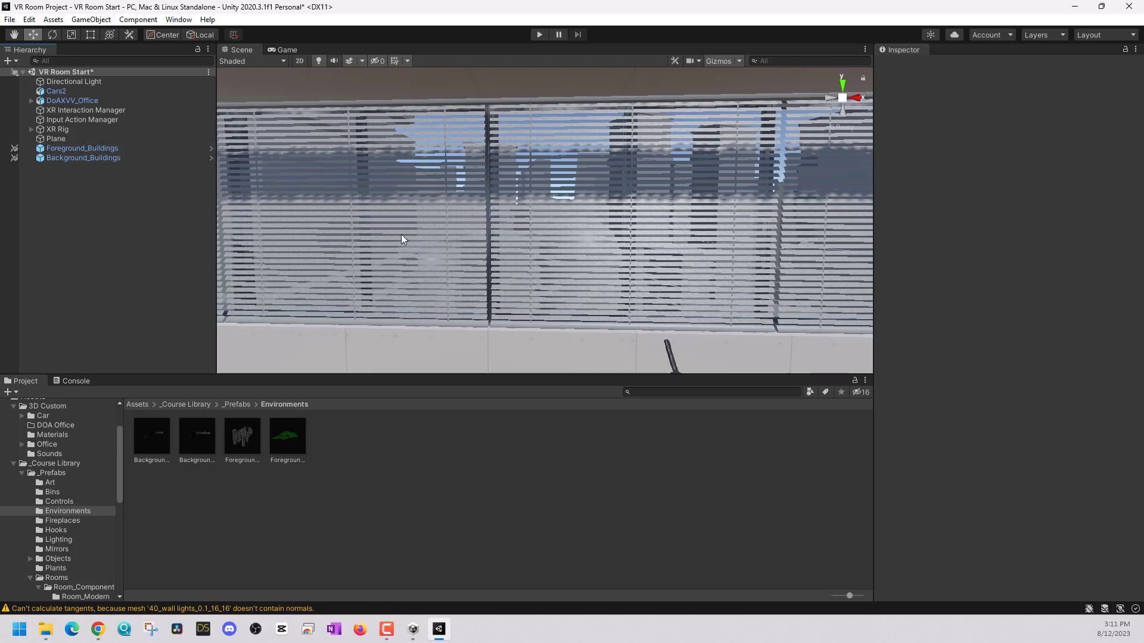
Test scene picking on the office window blinds and on the buildings outside.
left_click(475, 233)
left_click(474, 231)
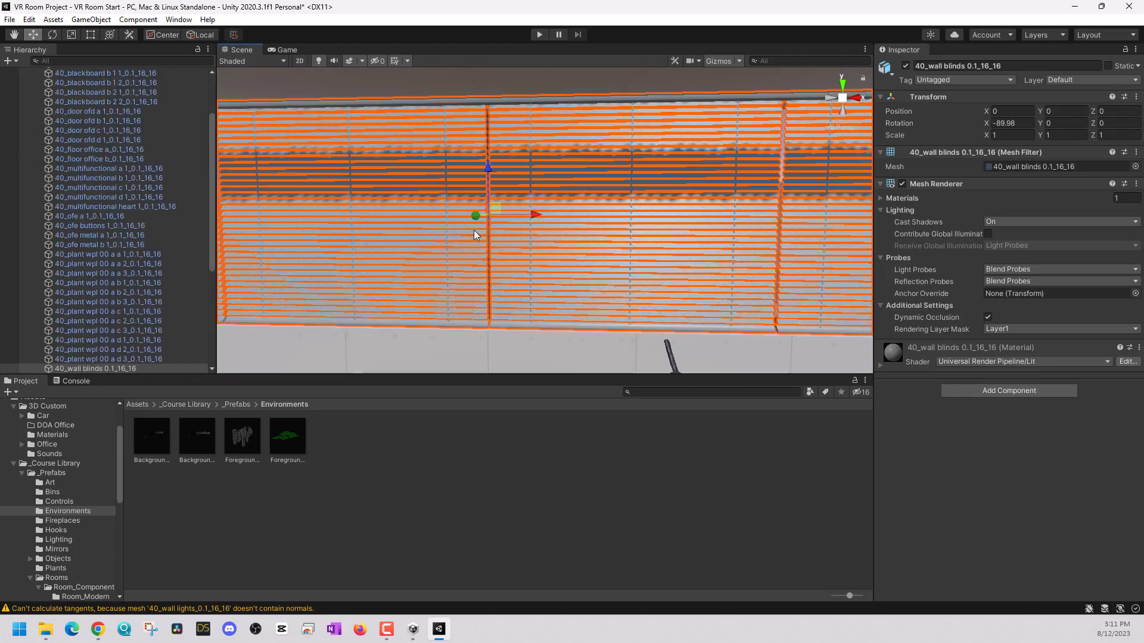
left_click(474, 231)
scroll(474, 231, "up", 5)
left_click(292, 215)
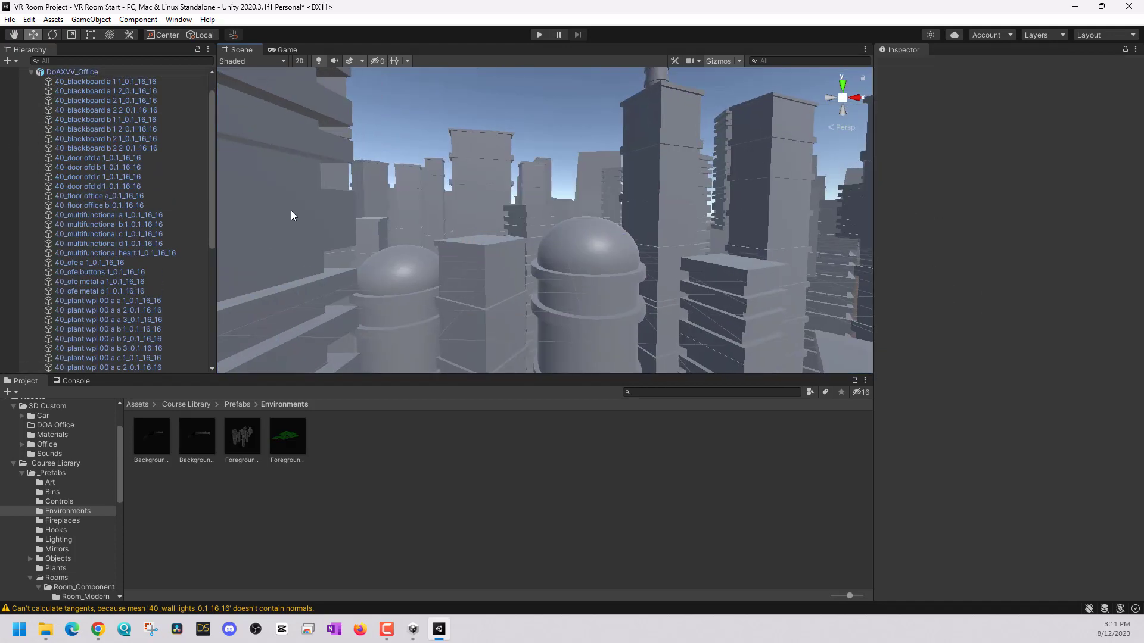
scroll(540, 234, "down", 5)
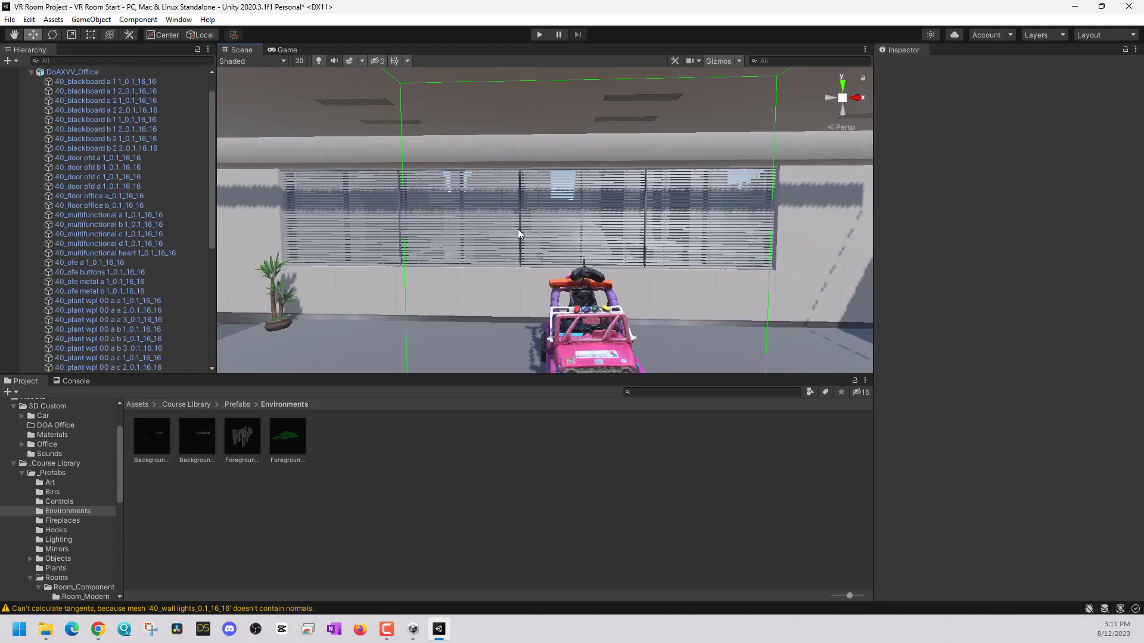
Open the Project Settings and review the plug-in providers under XR Plug-in Management.
left_click(29, 19)
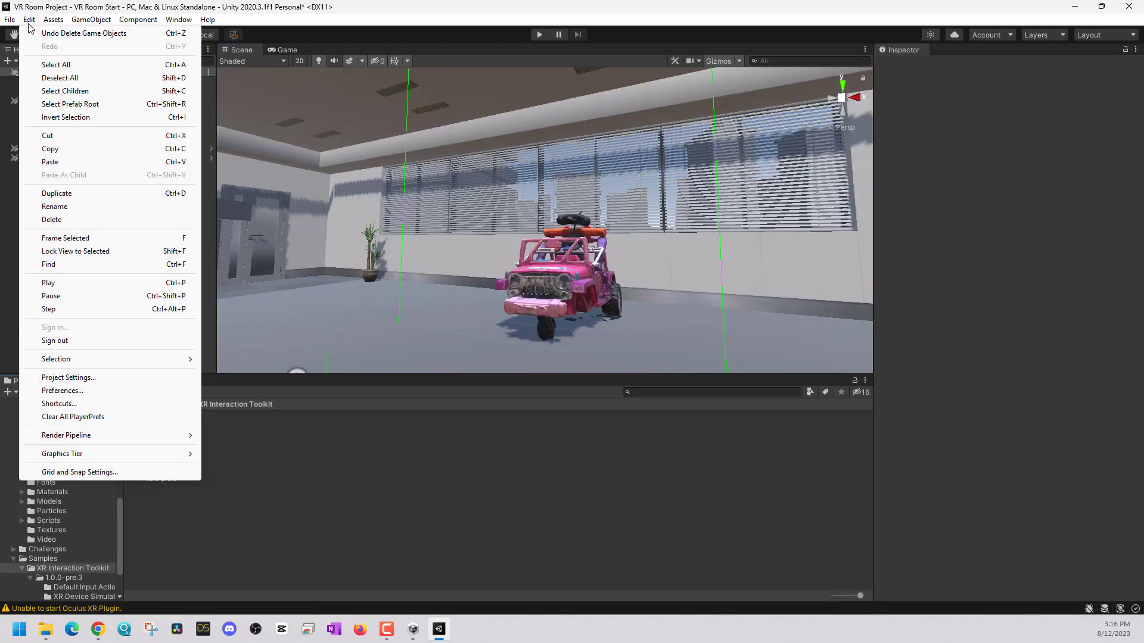
left_click(99, 377)
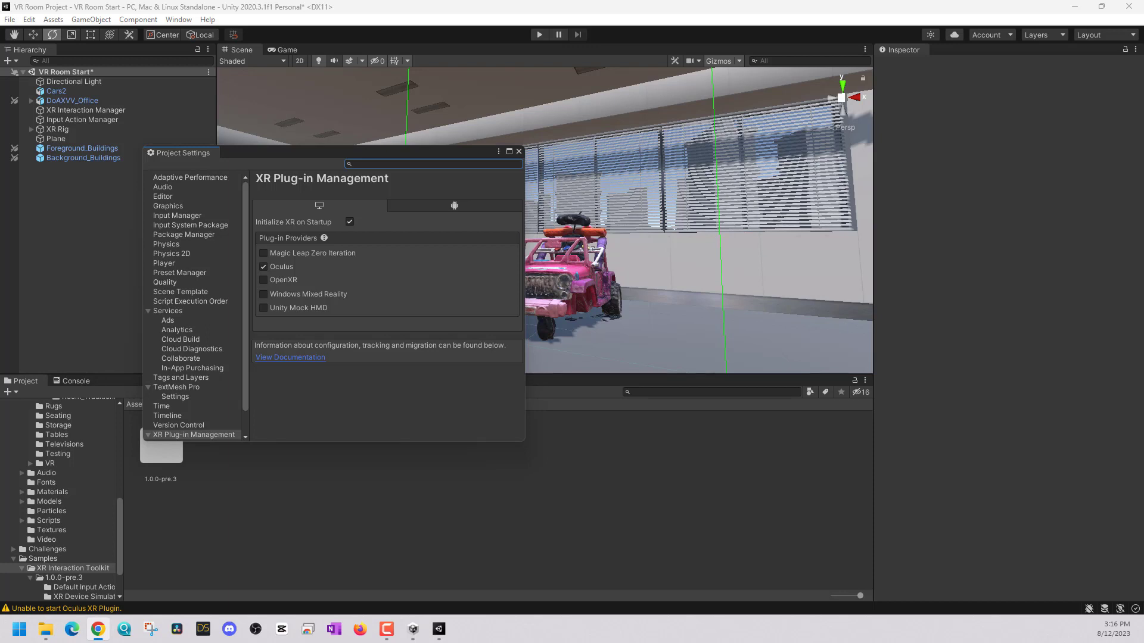
scroll(212, 357, "down", 2)
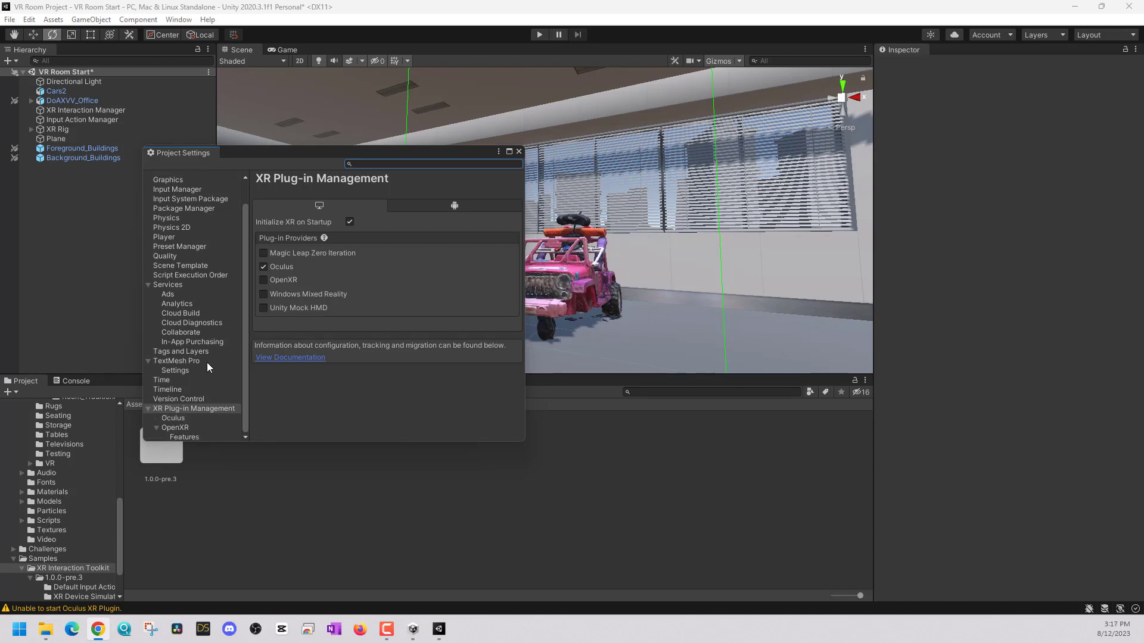
left_click(184, 408)
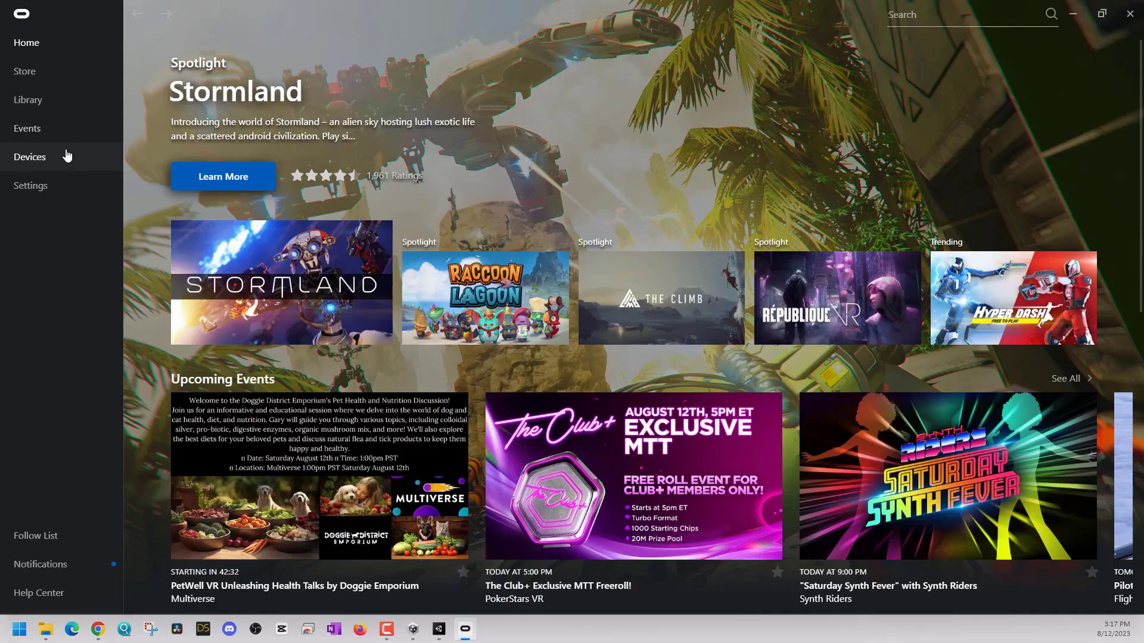
Check the headset listed under Devices in the Oculus app, return to its home page and minimize it.
left_click(66, 156)
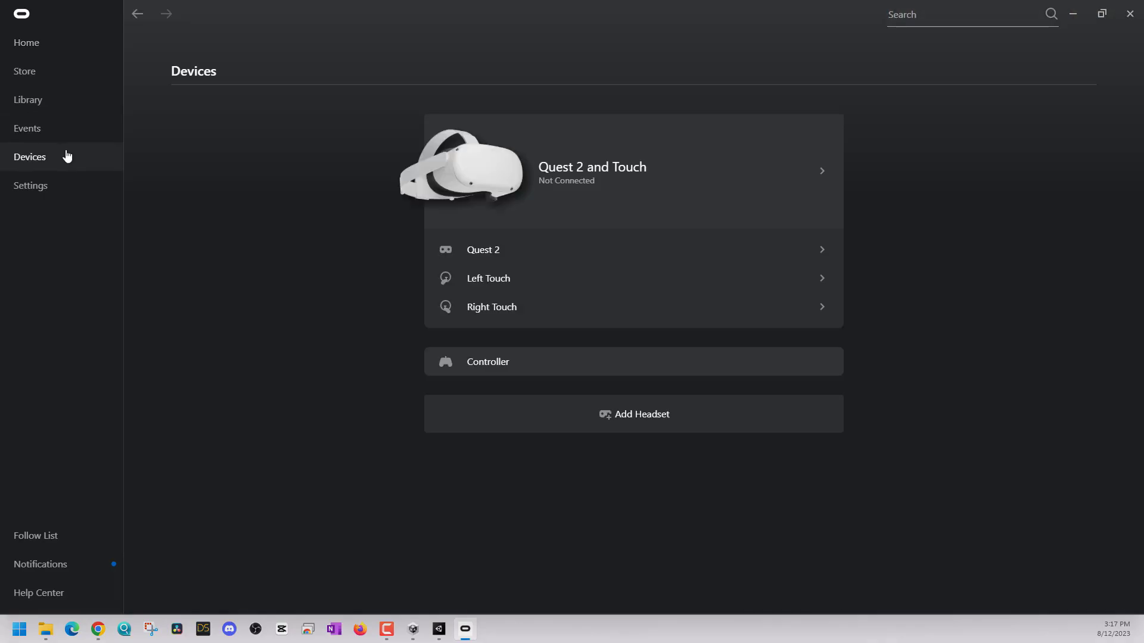
left_click(53, 46)
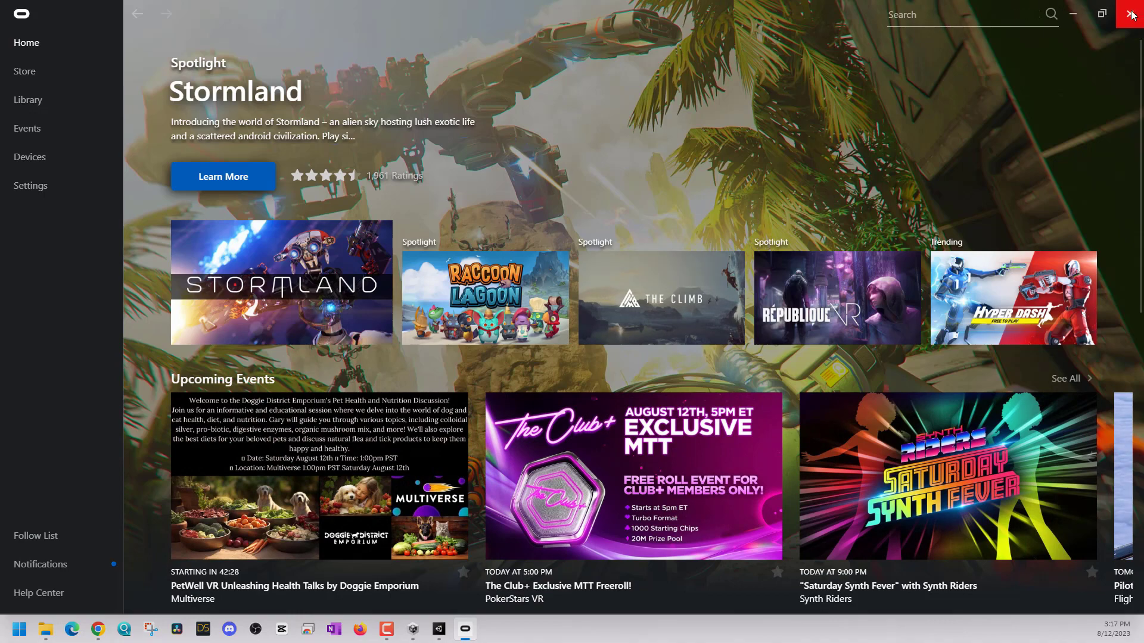
left_click(1072, 14)
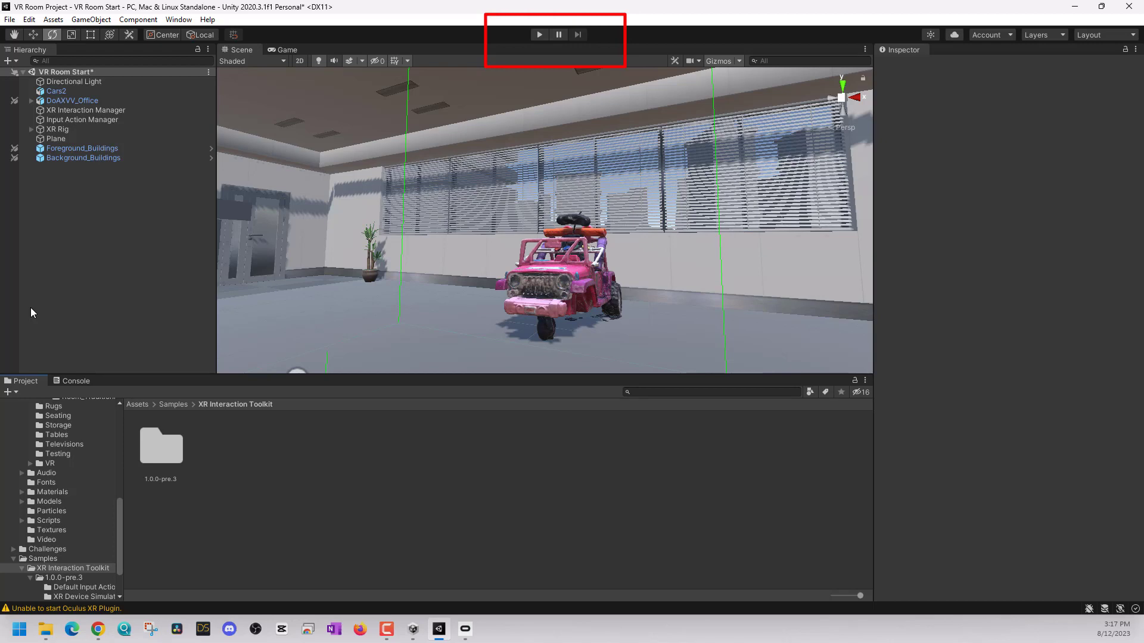
Show the Samples asset folder and end the play-mode test of the VR room.
left_click(172, 405)
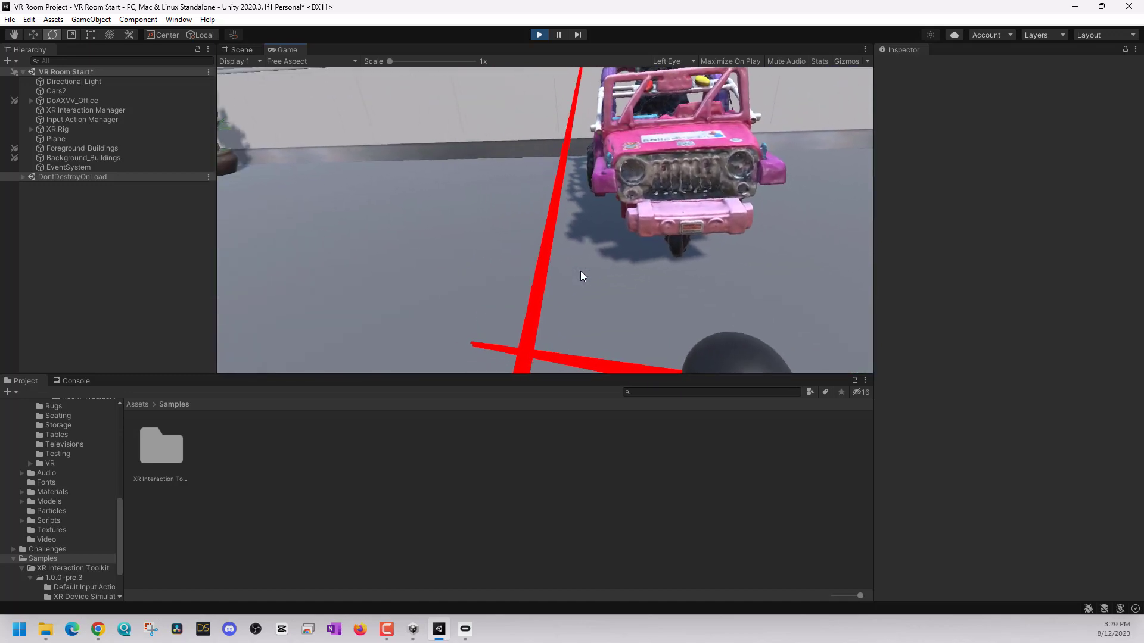
key("ctrl+p")
Review the Android and Universal Windows Platform build settings, then the PC, Mac & Linux Standalone target platform and architecture.
left_click(10, 19)
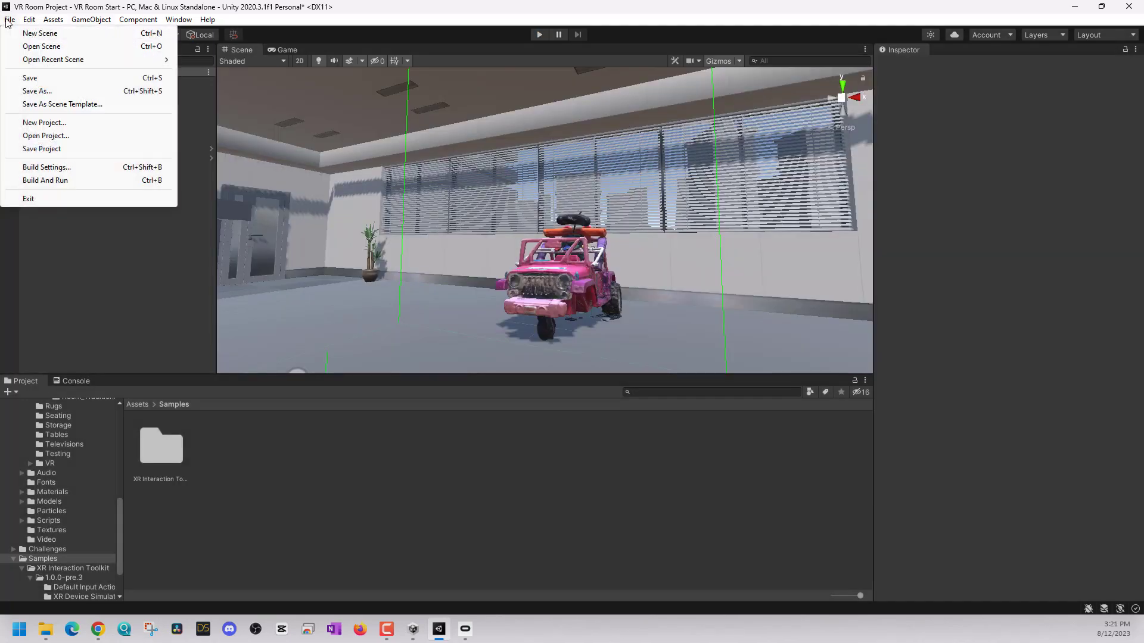
left_click(44, 168)
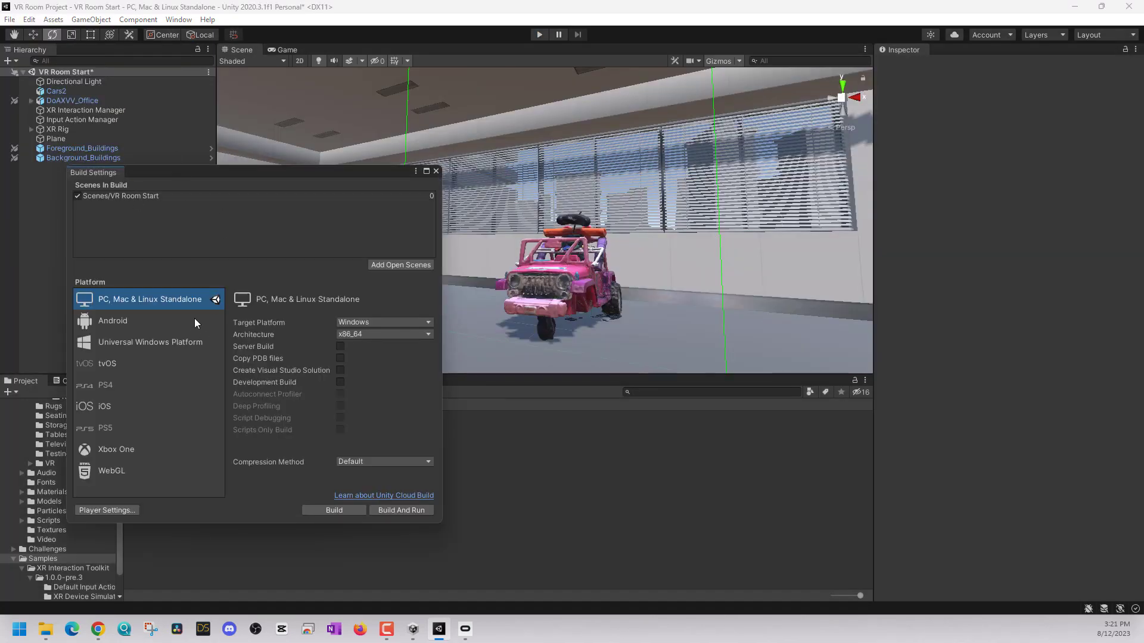
left_click(112, 324)
left_click(144, 342)
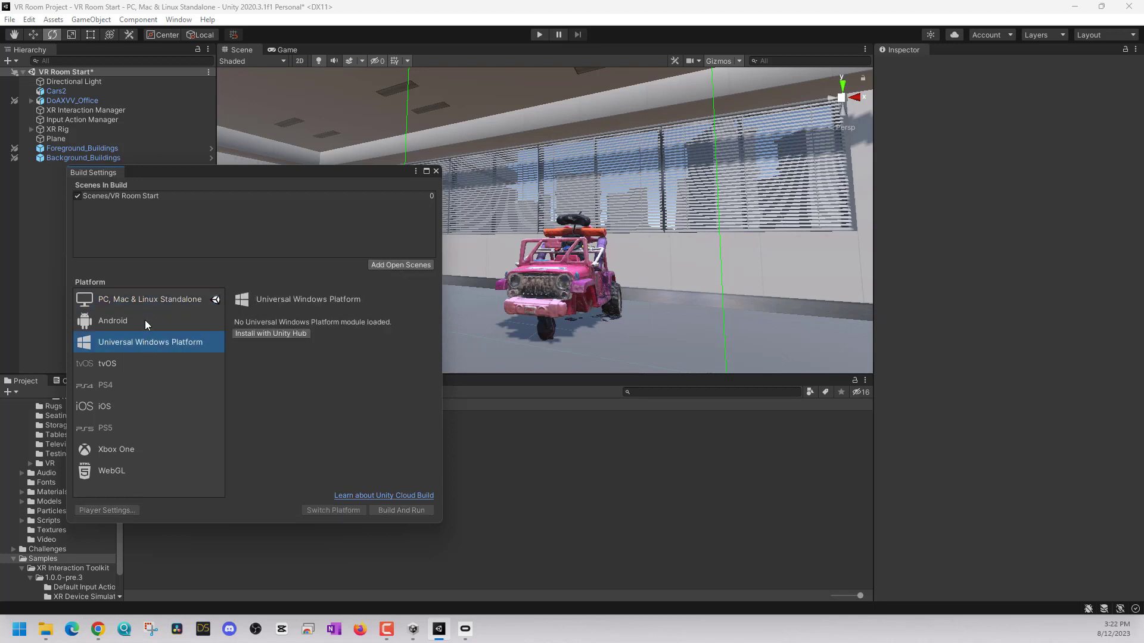
left_click(144, 303)
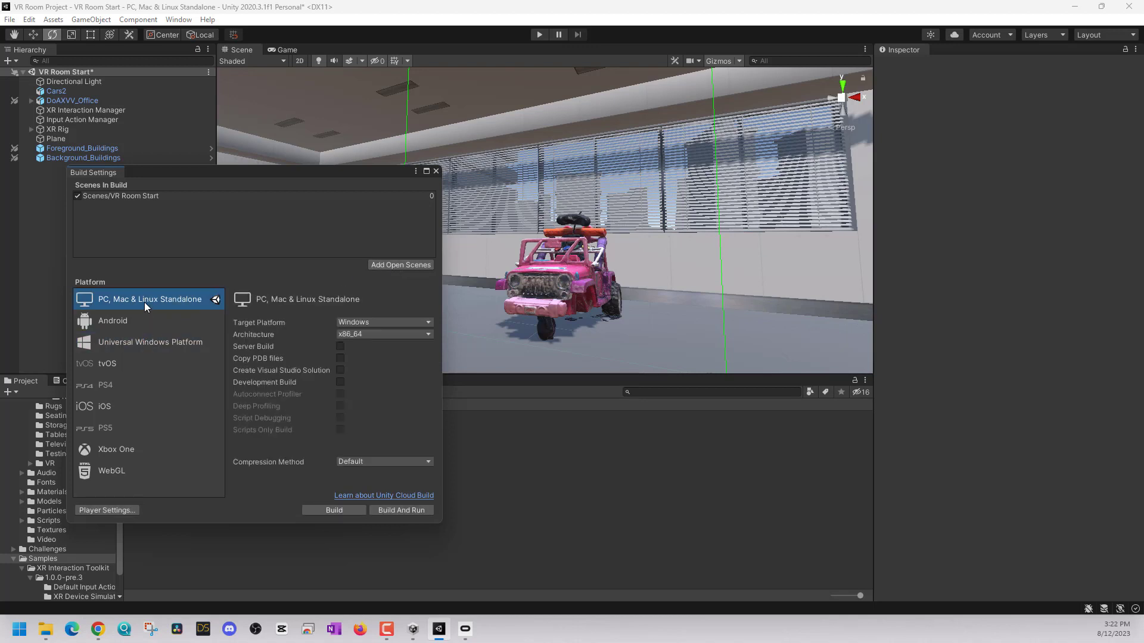
left_click(336, 322)
left_click(363, 336)
left_click(355, 334)
Start a Windows build and create a folder named Build inside the VR Room Project folder.
left_click(338, 511)
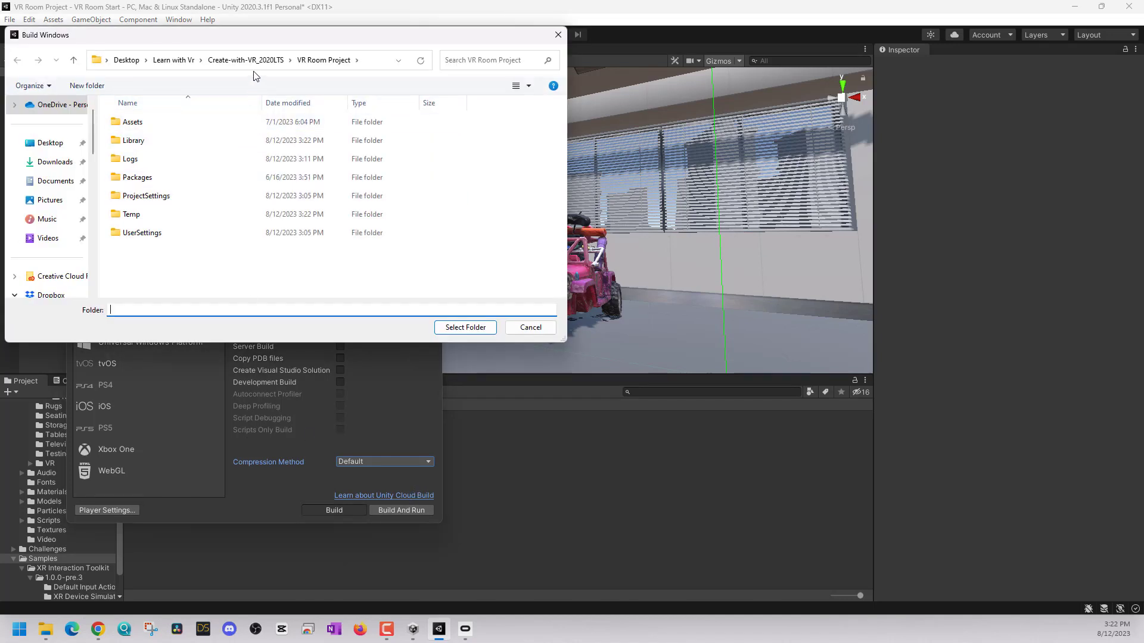
right_click(142, 264)
mouse_move(262, 430)
left_click(316, 430)
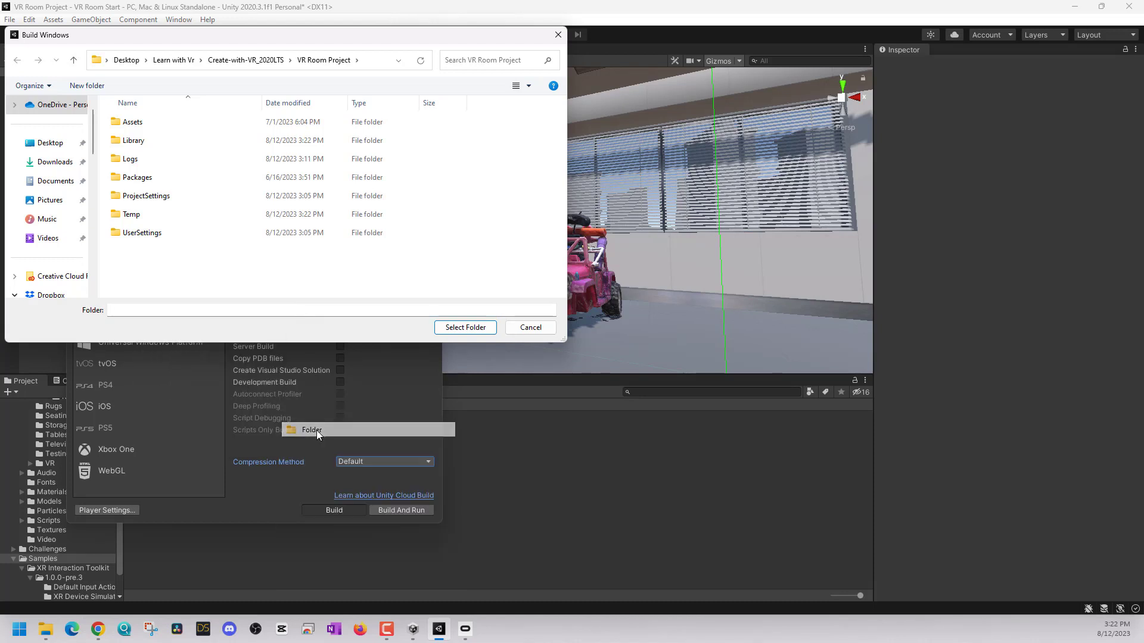
type("Build")
key("Return")
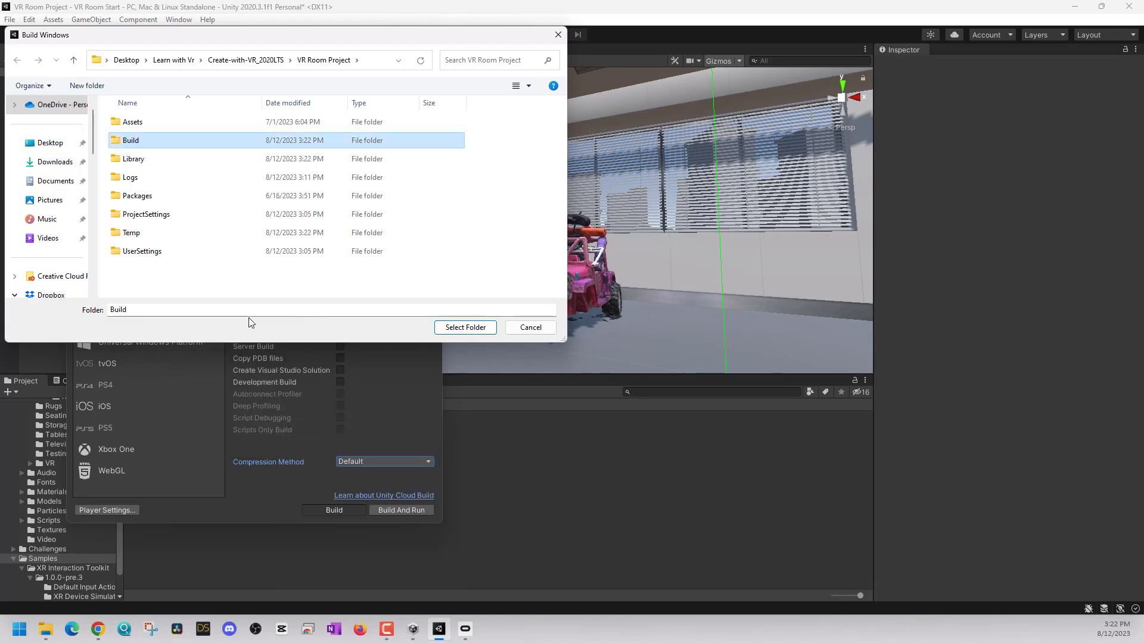
Confirm the output folder inside Build for the Windows build and switch to the launched Create With VR Room application.
double_click(144, 143)
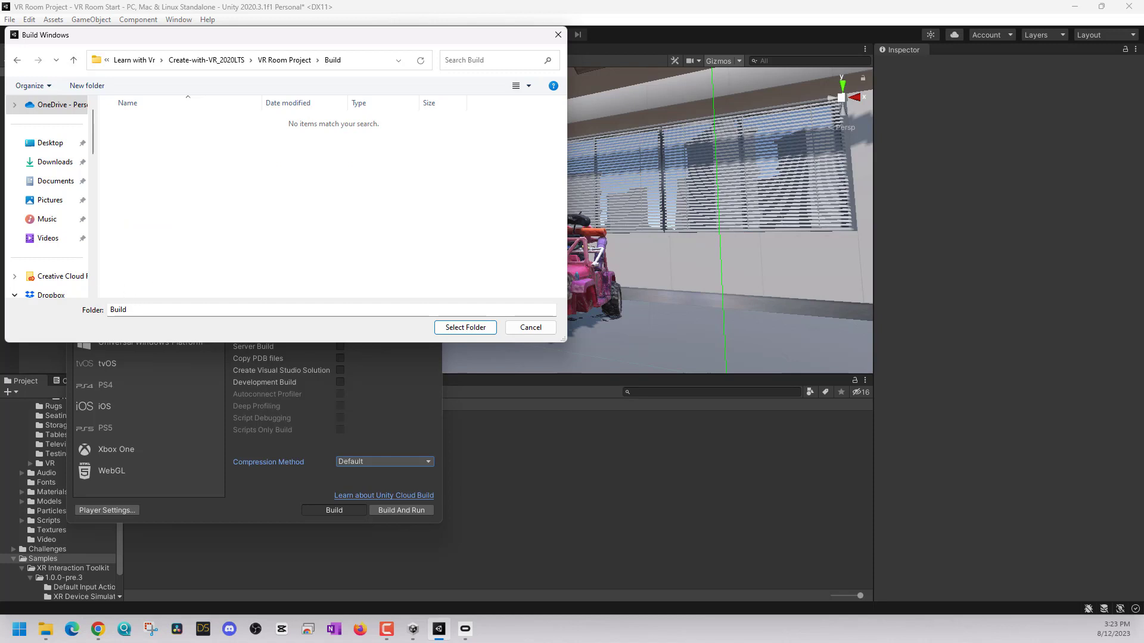
key("alt+Tab")
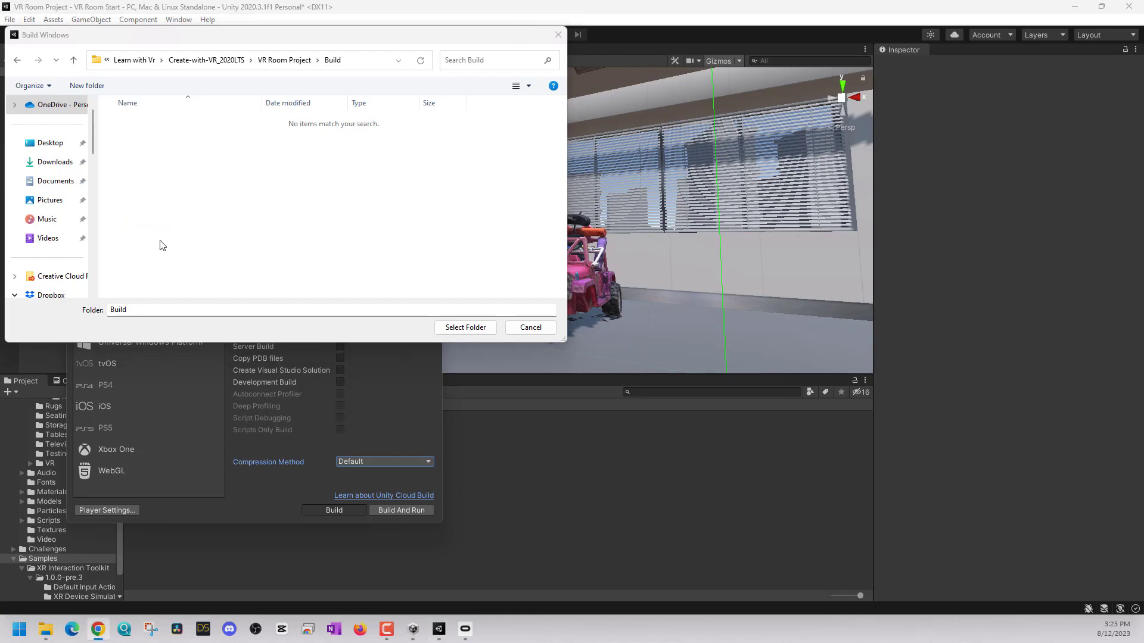
left_click(485, 329)
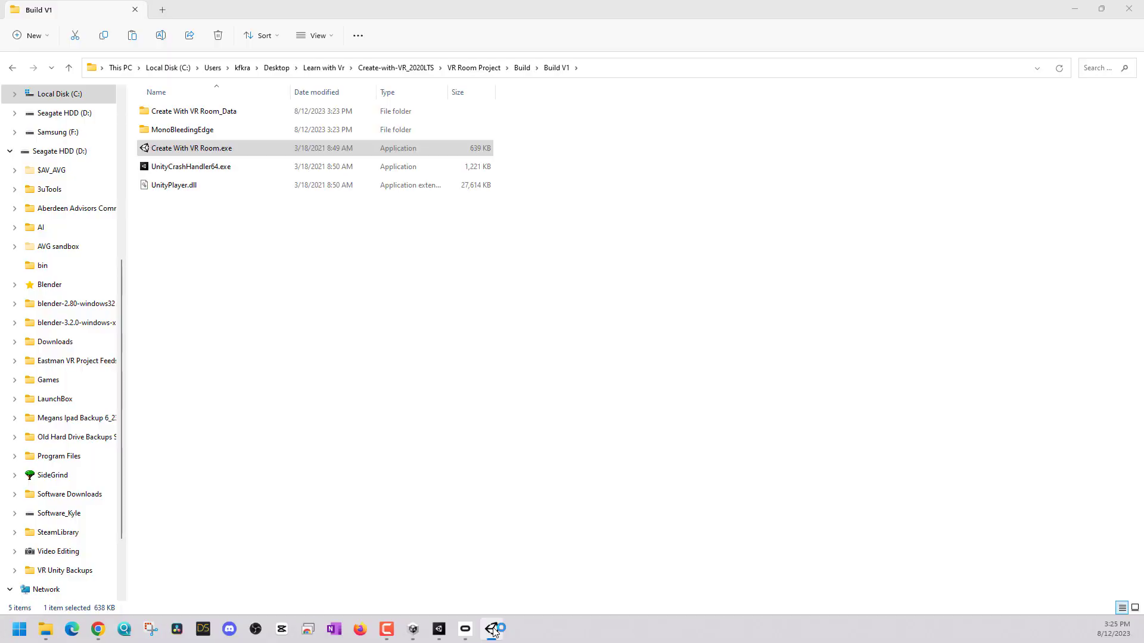
left_click(492, 630)
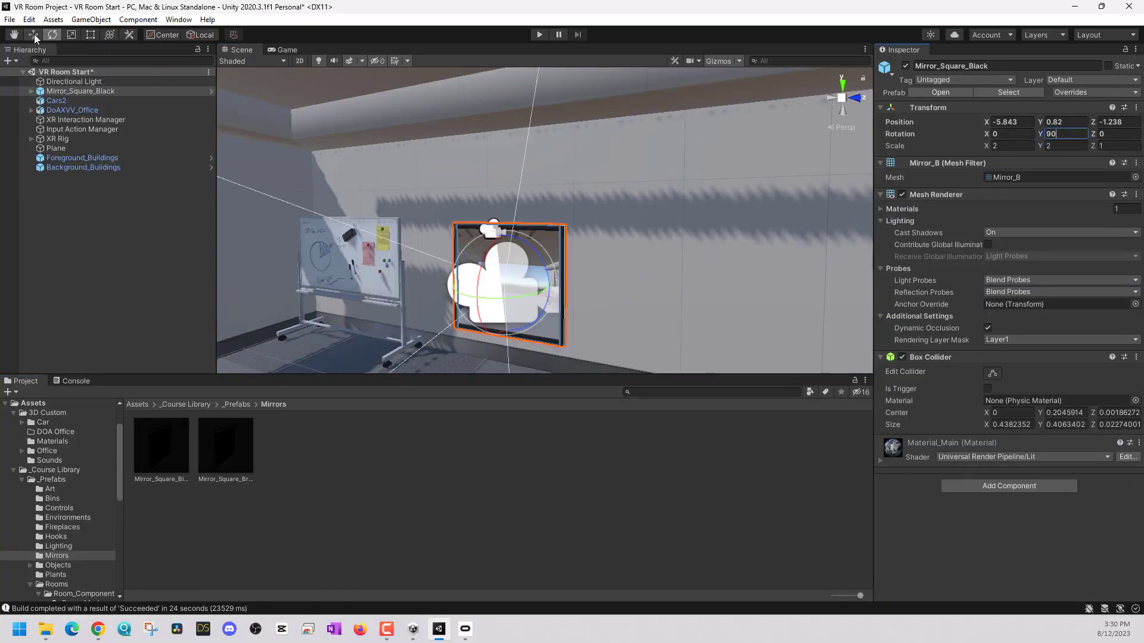
Focus the scene view on the mirror and Hook_Modern, and check the placement of the stapler on the table.
left_click(691, 275)
double_click(81, 91)
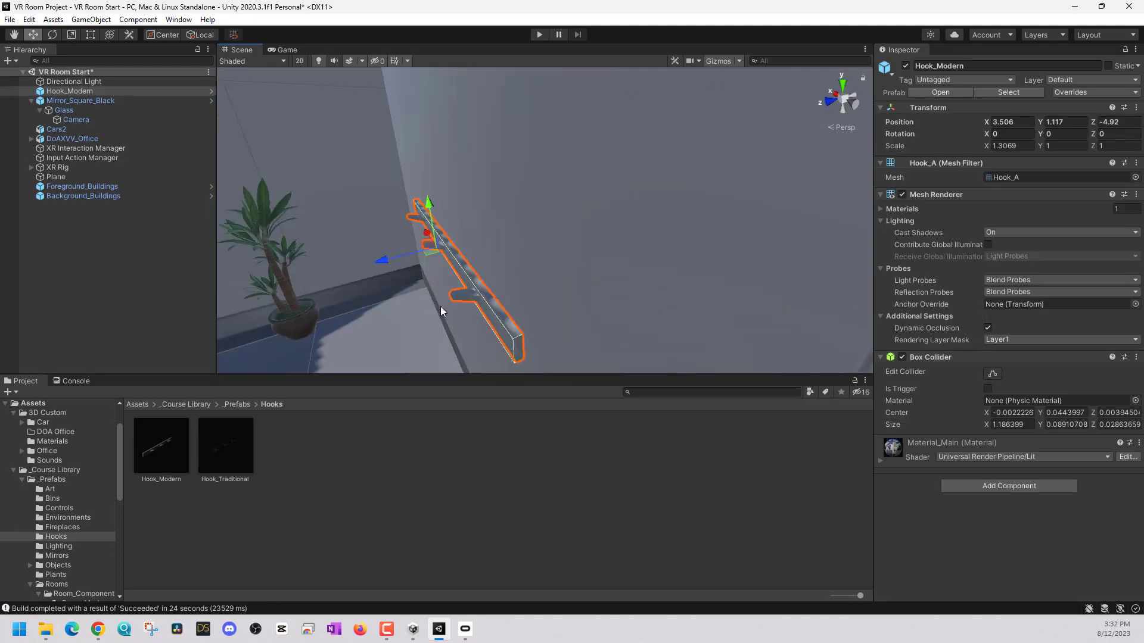
key("f")
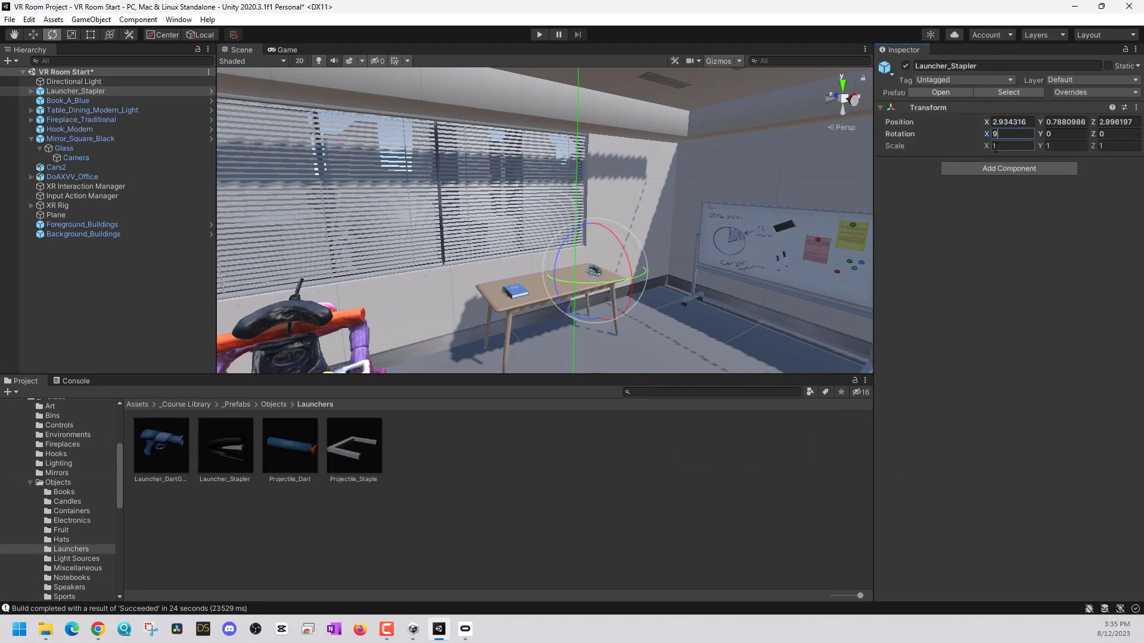
left_click(639, 270)
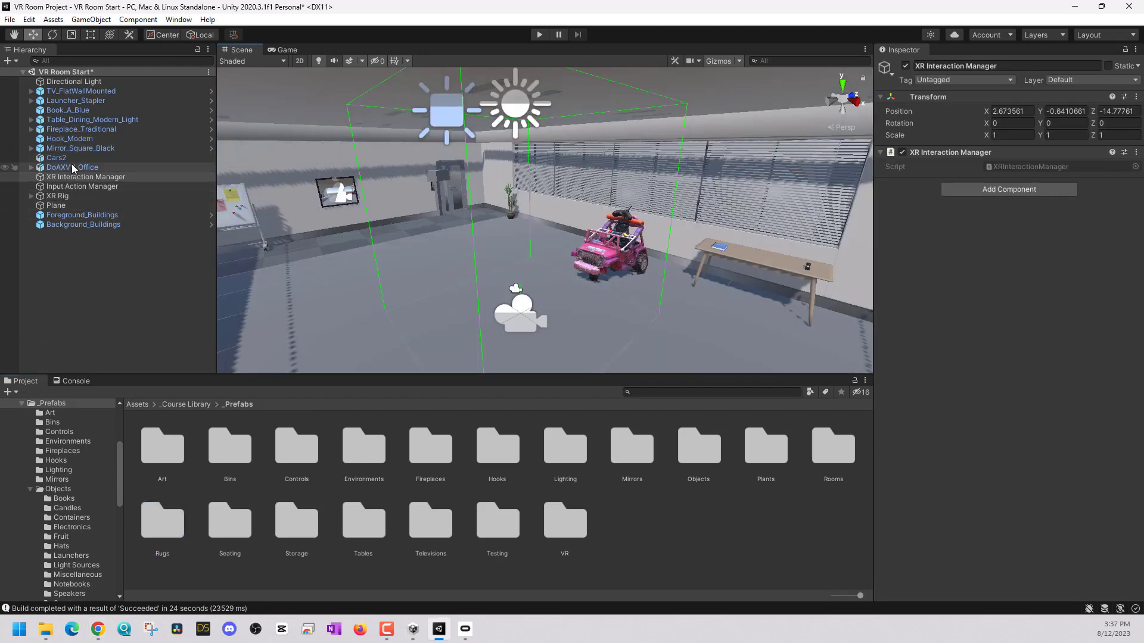
Add a Locomotion System component to the XR Rig and assign the XR Rig component to its XR Rig reference.
left_click(89, 195)
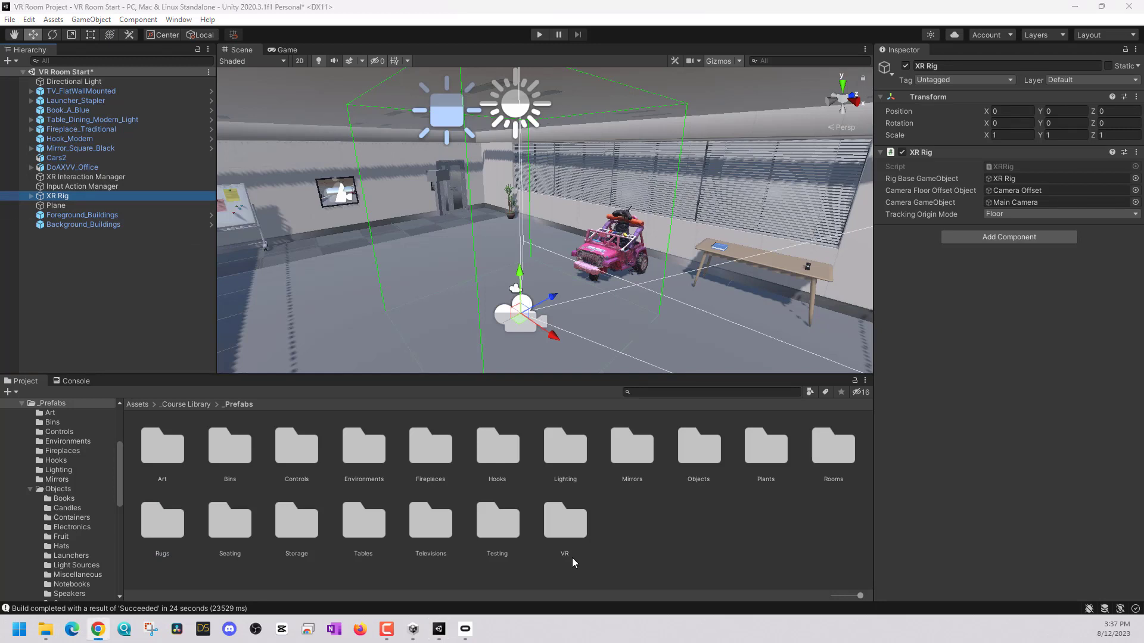
left_click(1015, 237)
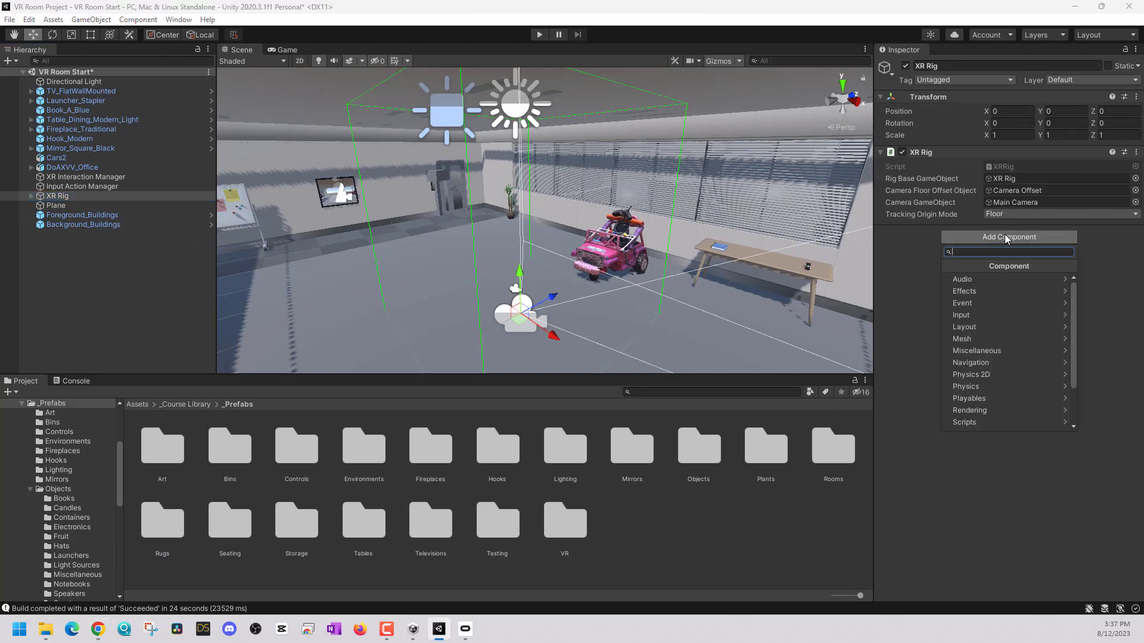
type("lo")
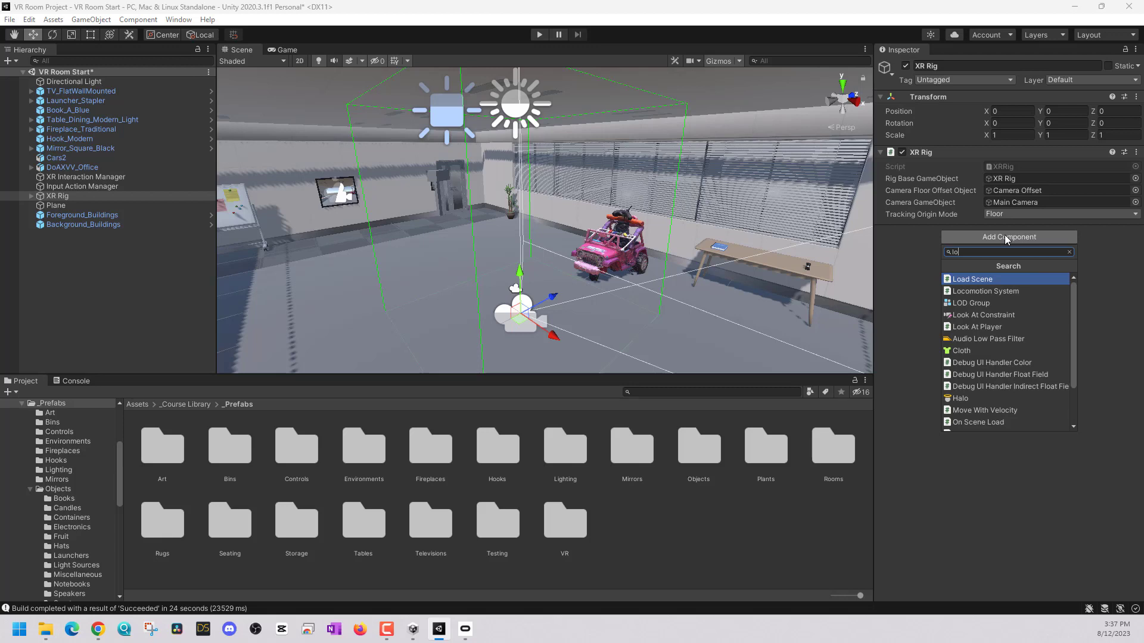
left_click(983, 291)
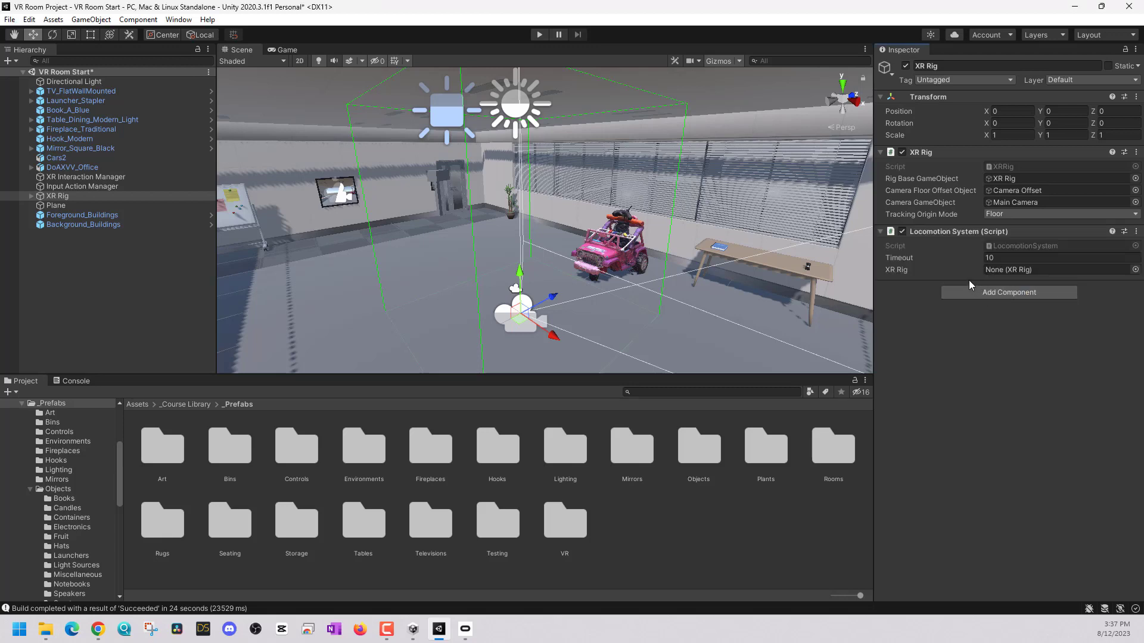
left_click_drag(923, 151, 1025, 274)
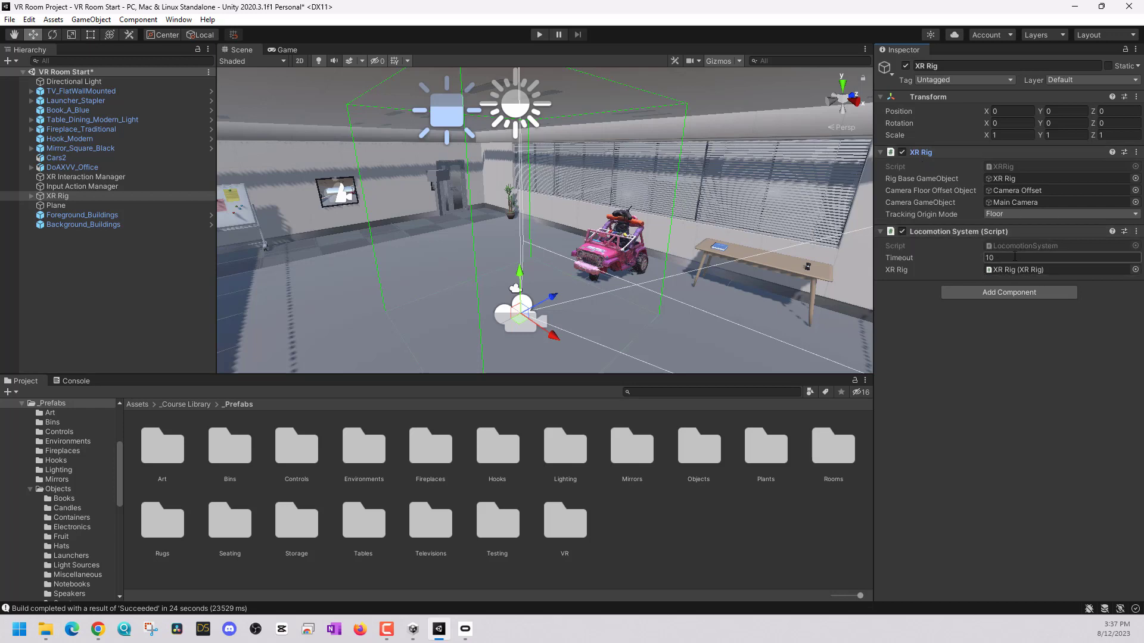
Add a Snap Turn Provider (Action-based) to the XR Rig and assign the Locomotion System as its system.
left_click(1006, 292)
type("snap")
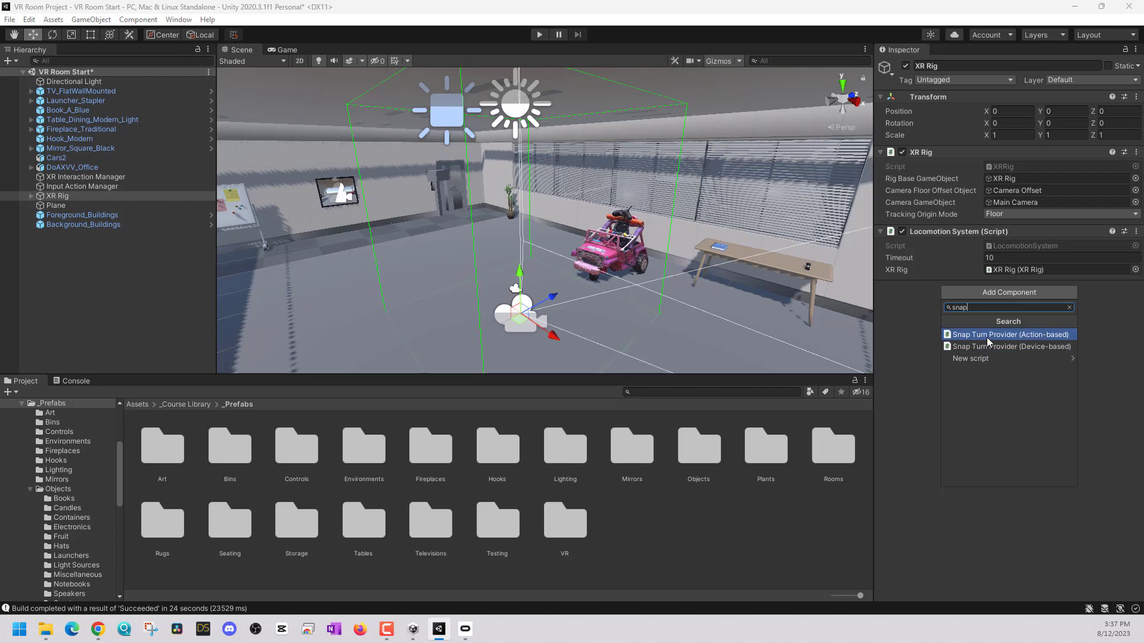
left_click(987, 336)
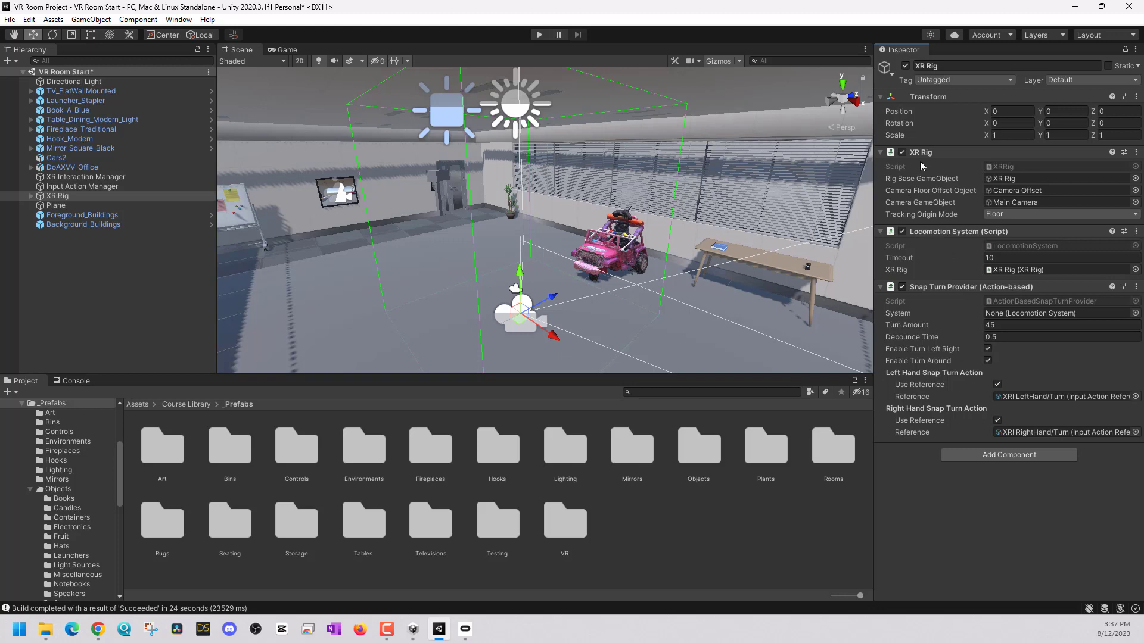
left_click_drag(941, 231, 1017, 314)
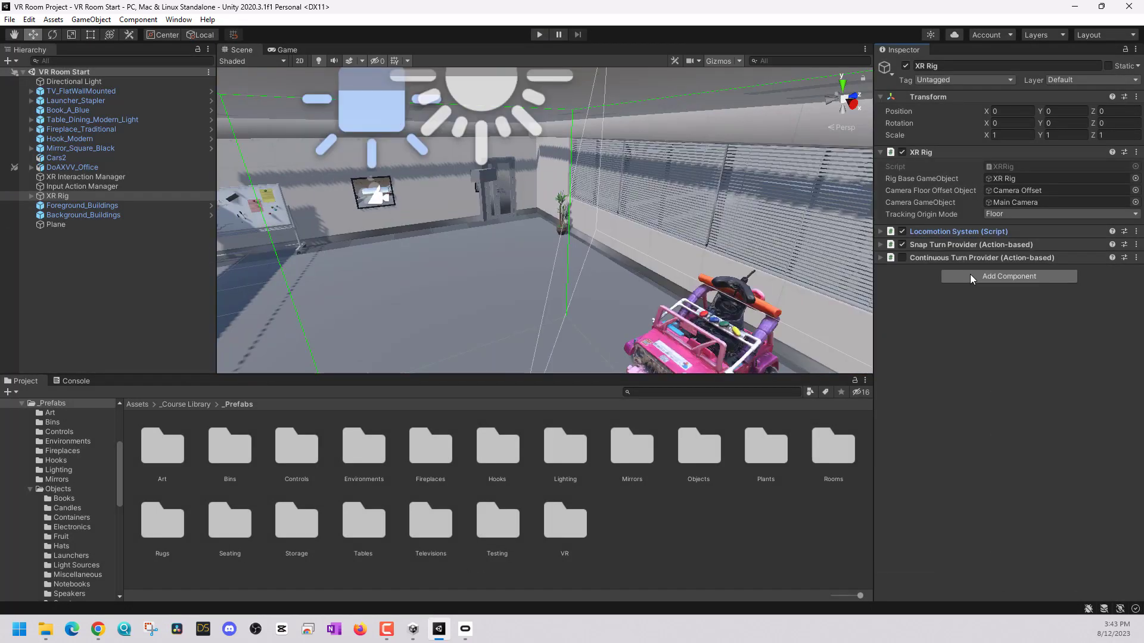
Add a Teleportation Provider to the XR Rig and assign the Locomotion System as its system.
left_click(971, 278)
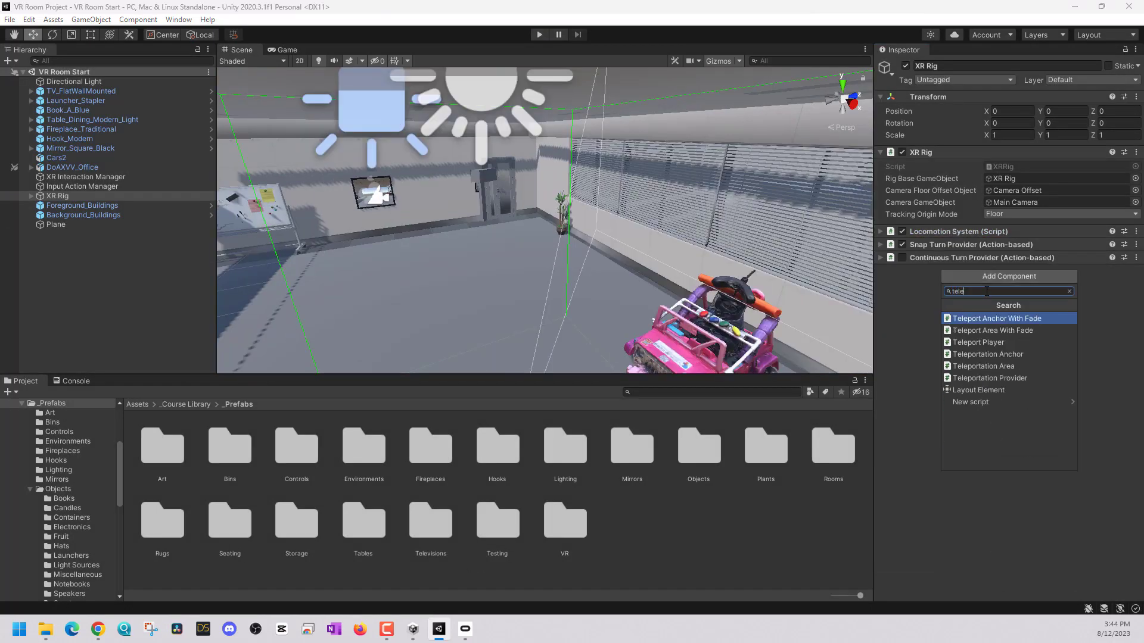
left_click(1017, 381)
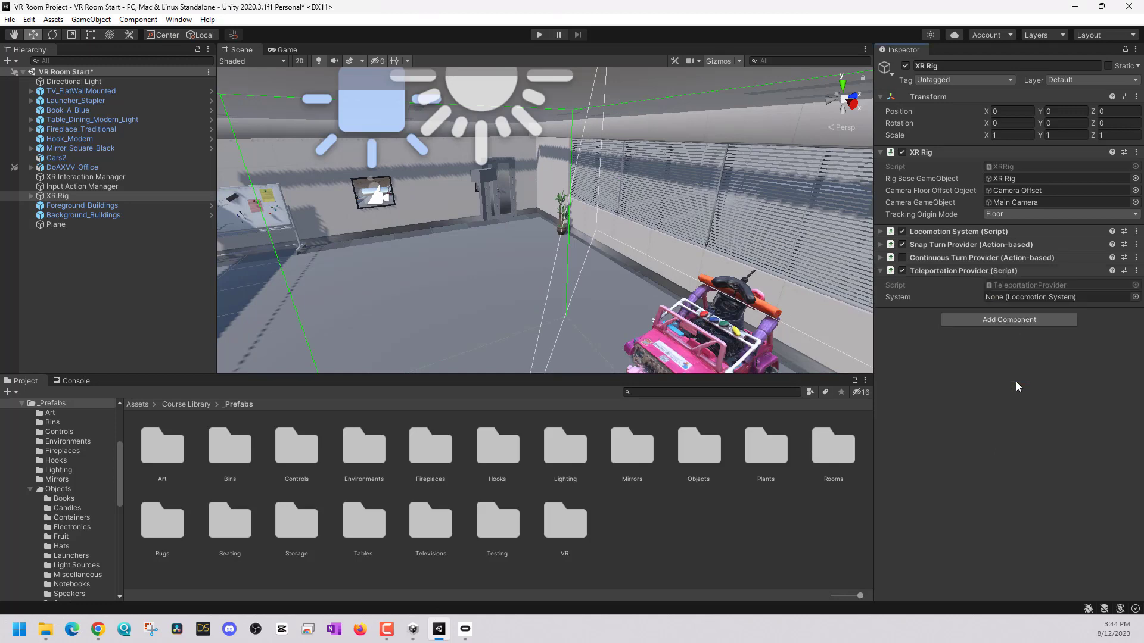
left_click_drag(934, 230, 1032, 299)
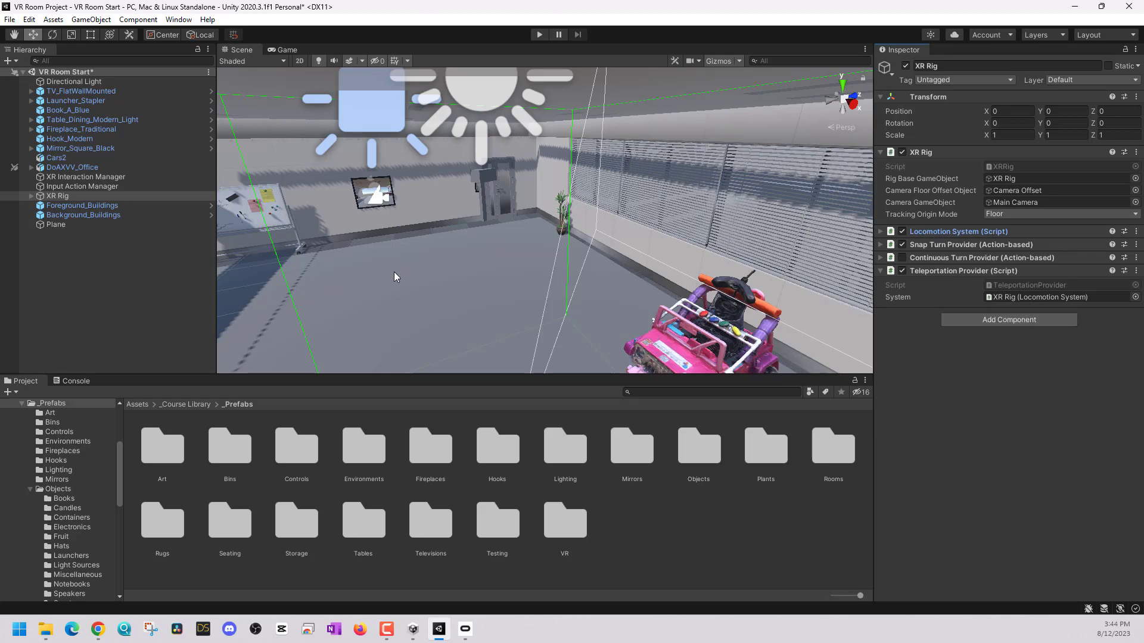
Rename the floor plane object as Teleport Plane.
left_click(417, 275)
right_click(57, 225)
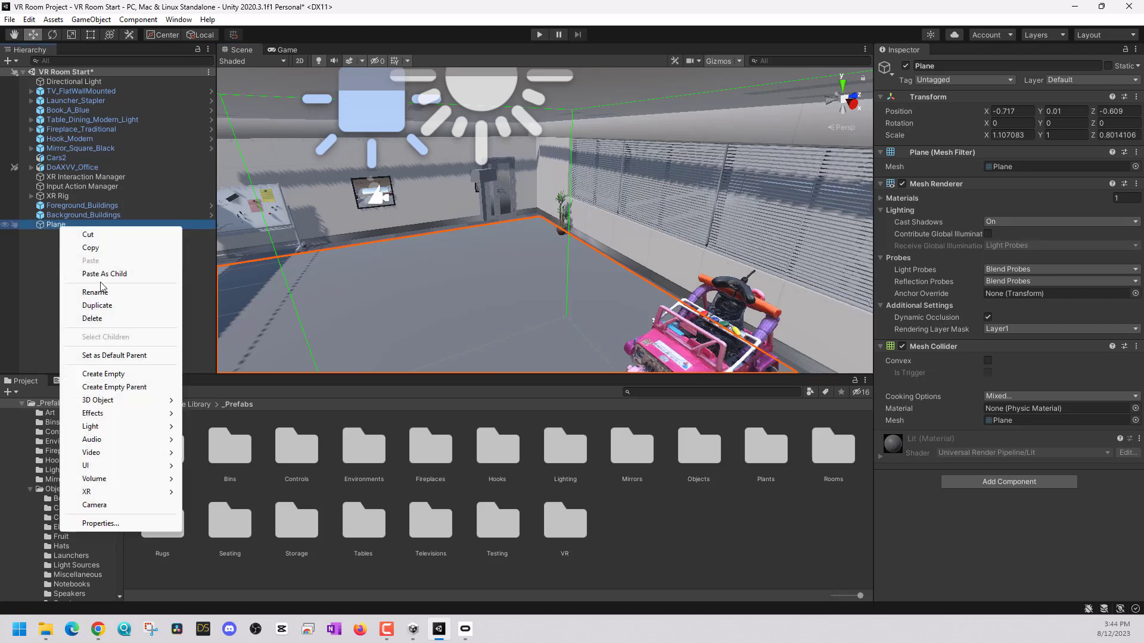
left_click(73, 290)
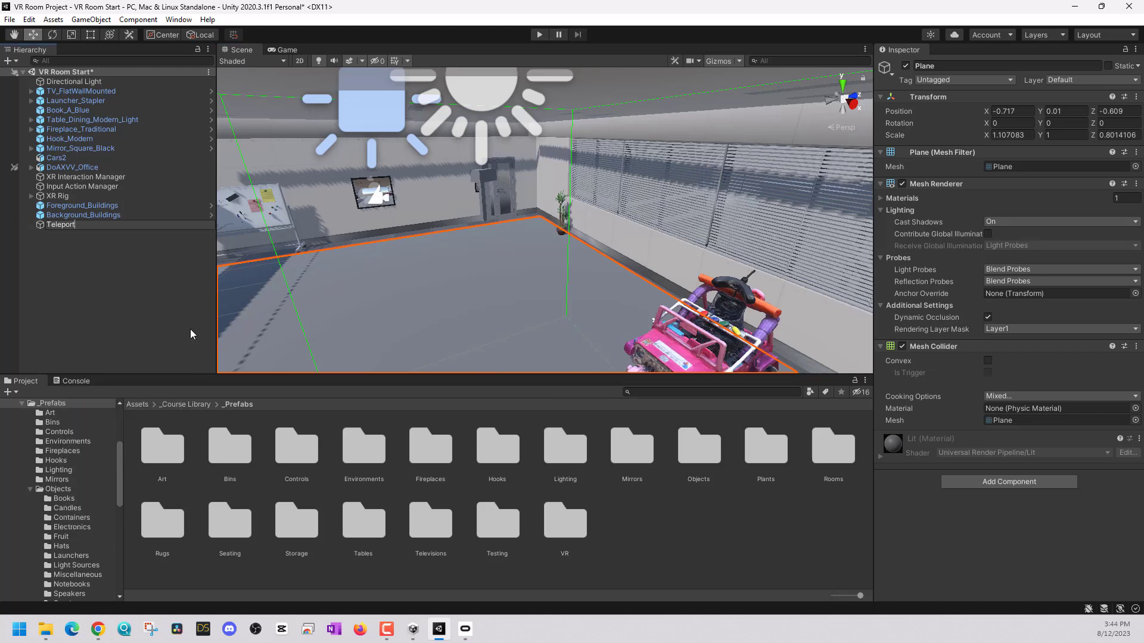
type("Plane")
key("Return")
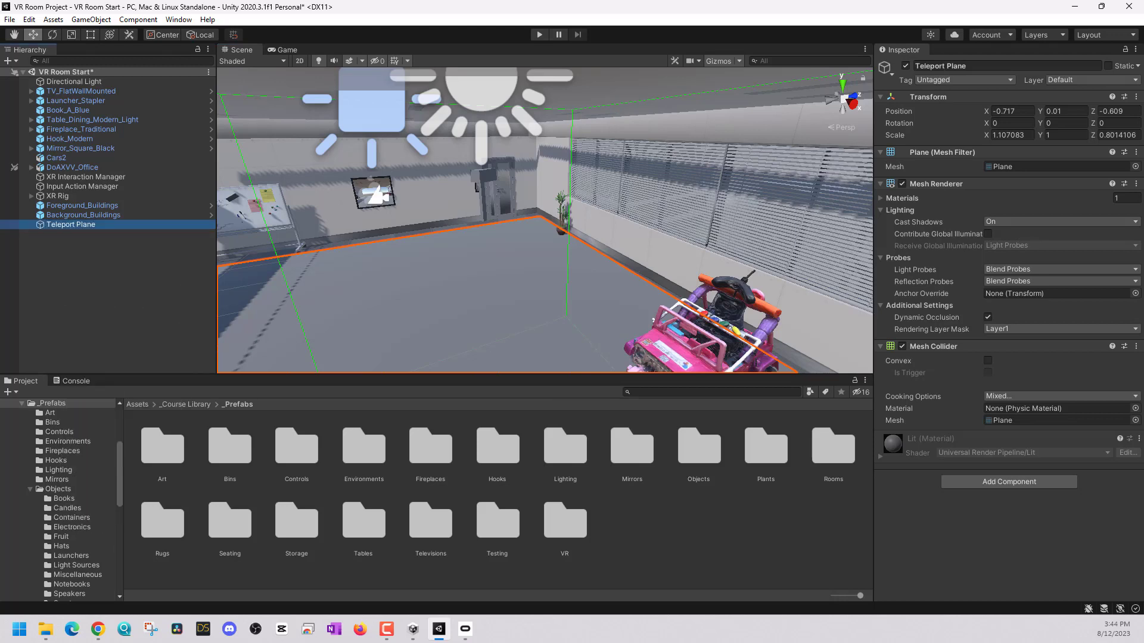
Add a Teleportation Area component to Teleport Plane.
key("alt+Tab")
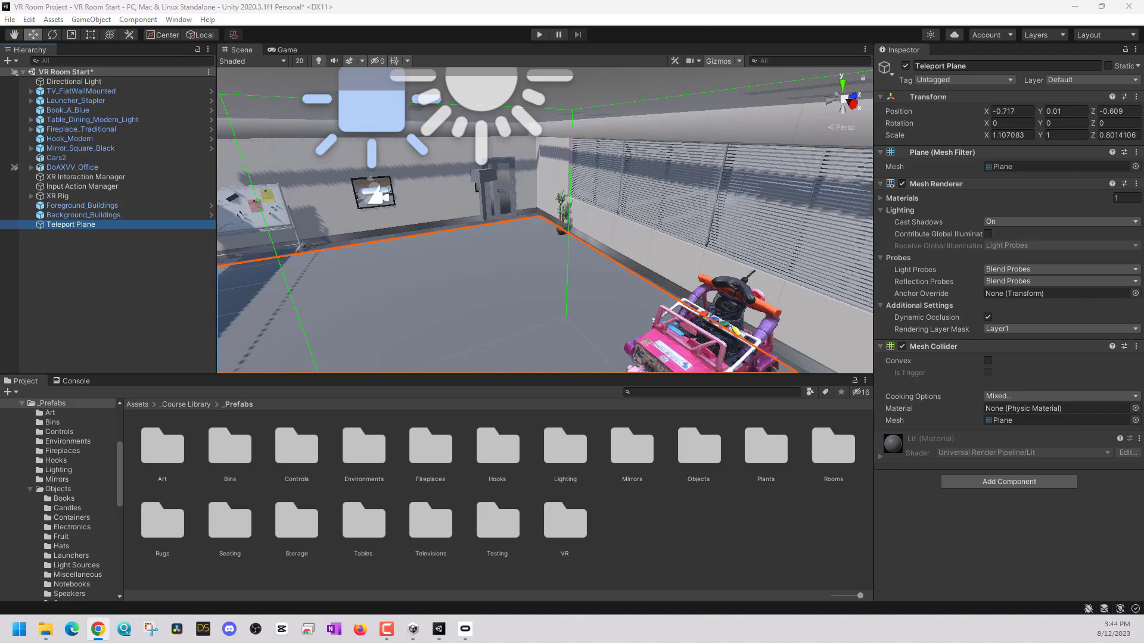
key("alt+Tab")
left_click(94, 225)
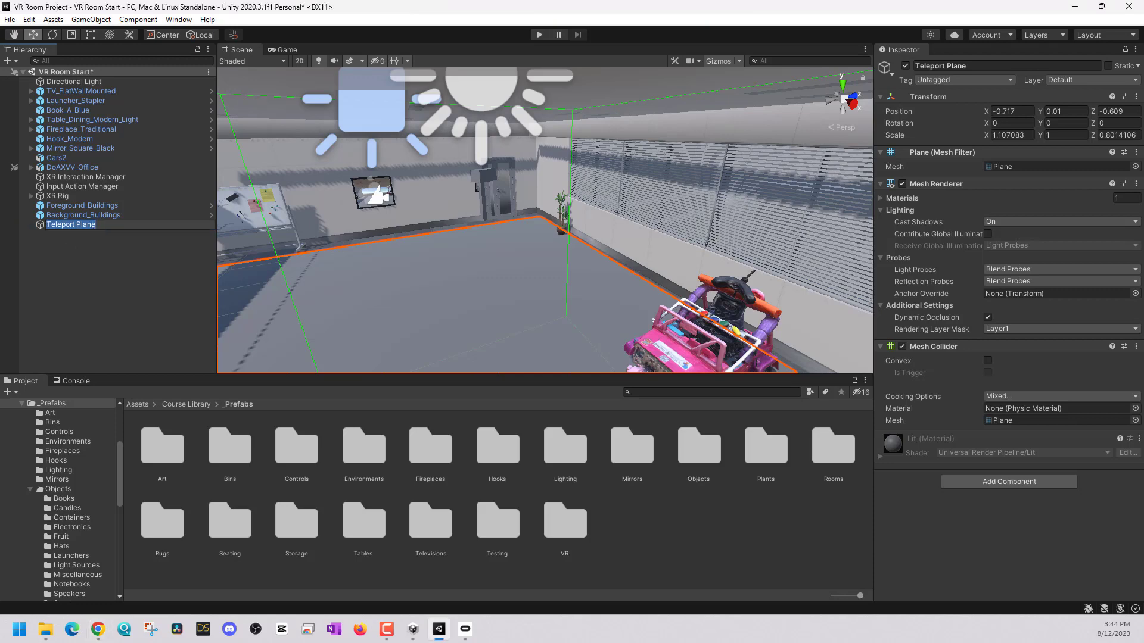
left_click(984, 482)
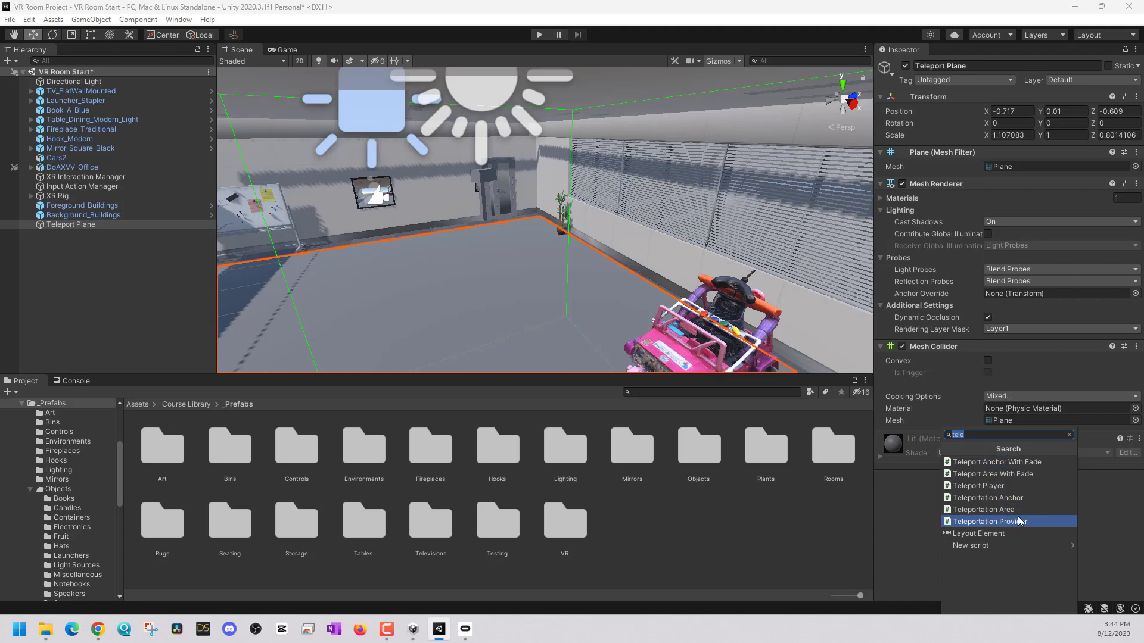
key("Escape")
scroll(952, 467, "down", 2)
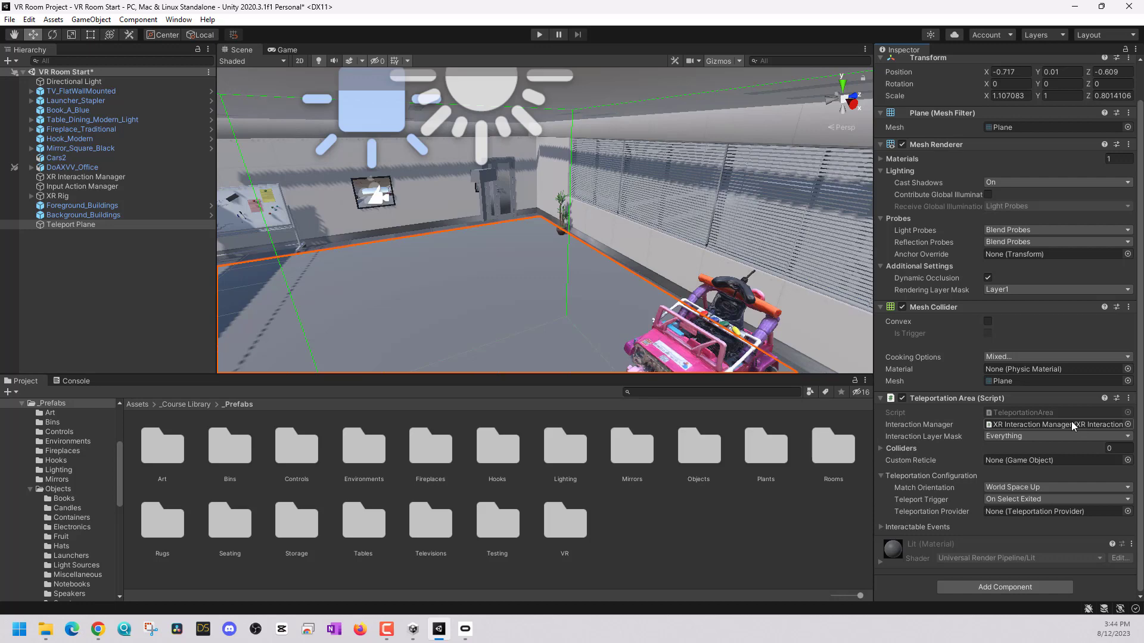
Check the Teleportation Area's interaction layer mask options and assign the XR Rig as its Teleportation Provider.
left_click(1038, 436)
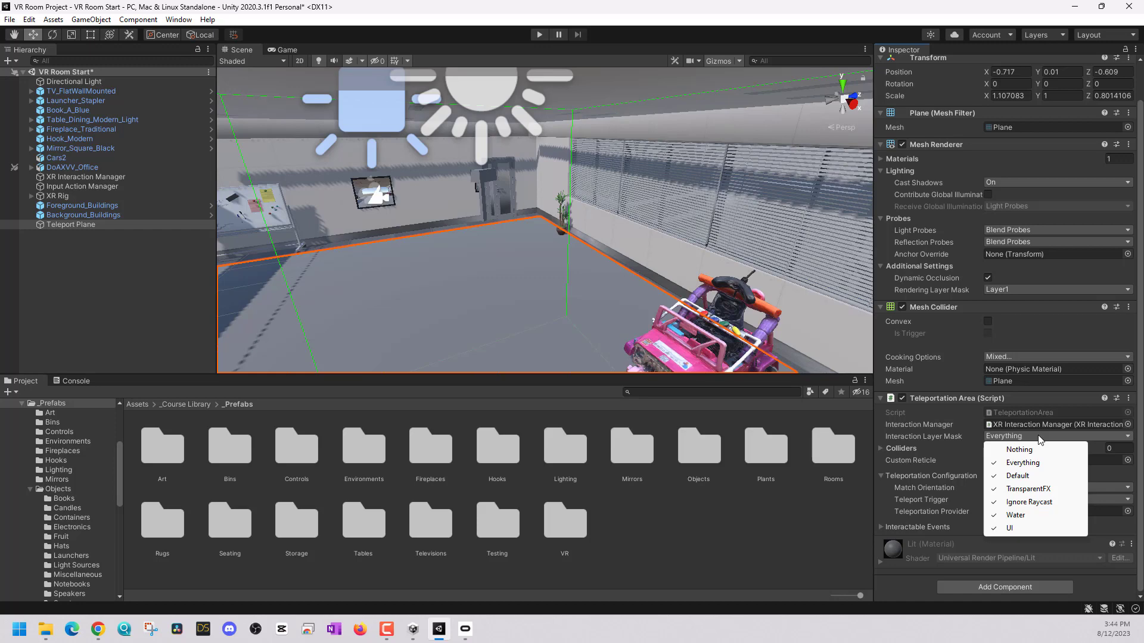
left_click(947, 434)
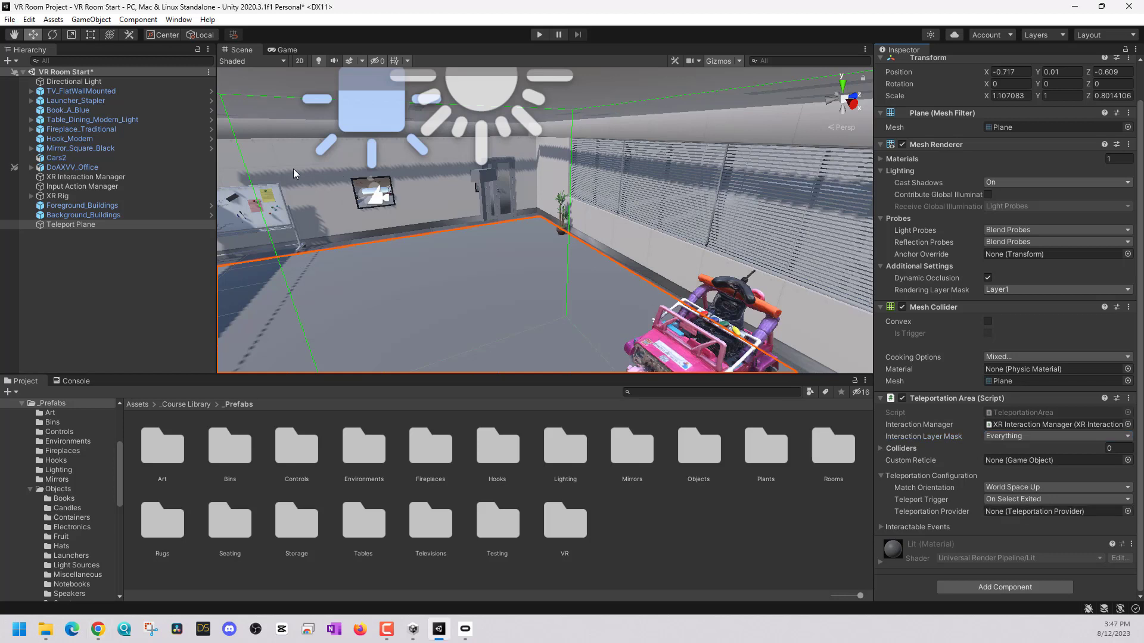
left_click_drag(56, 198, 1017, 522)
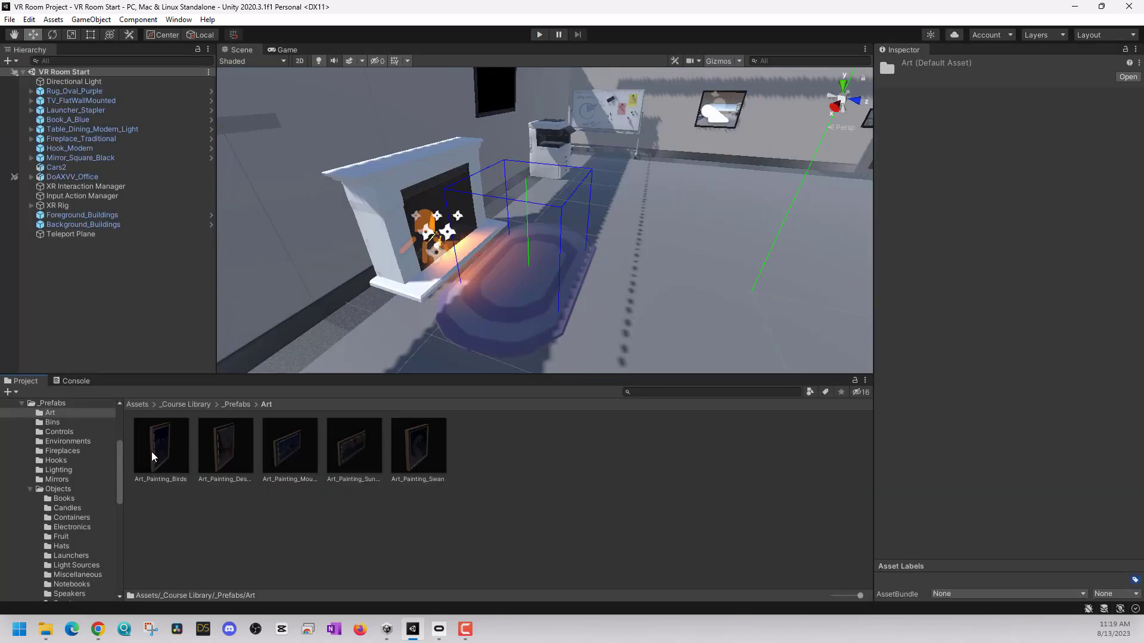
Place the Art_Painting_Swan prefab on the wall beside the fireplace and frame it in the scene view.
left_click_drag(403, 468, 305, 236)
key("f")
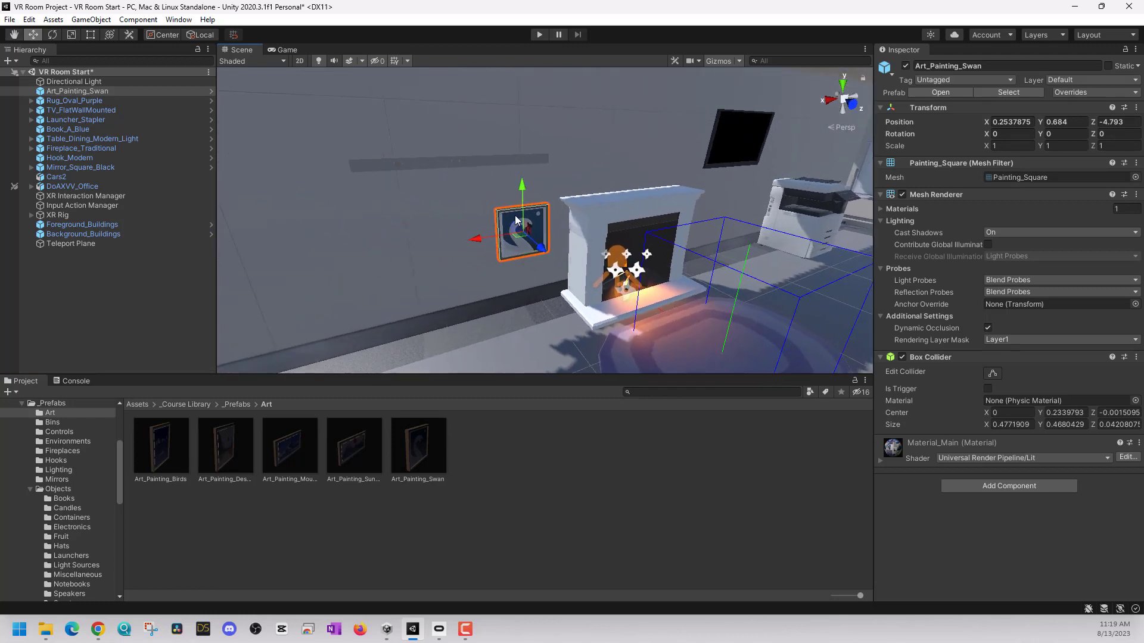
key("Left")
key("Right")
key("Up")
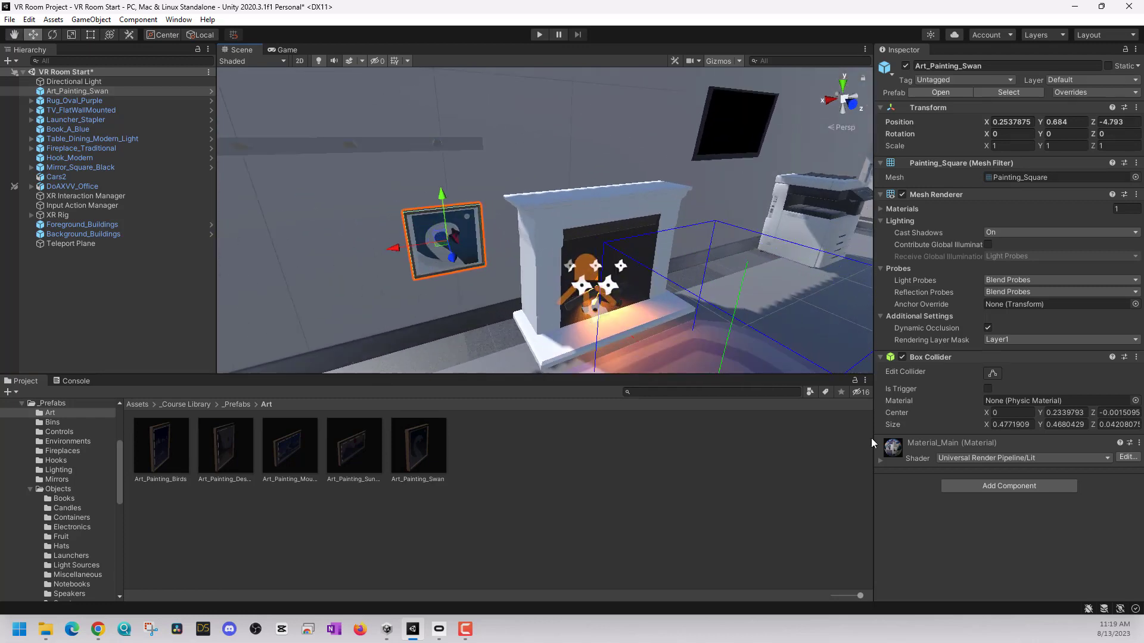
Examine the swan painting's Material_Main settings and its base map image InteriorColourSwatch.png.
left_click(881, 460)
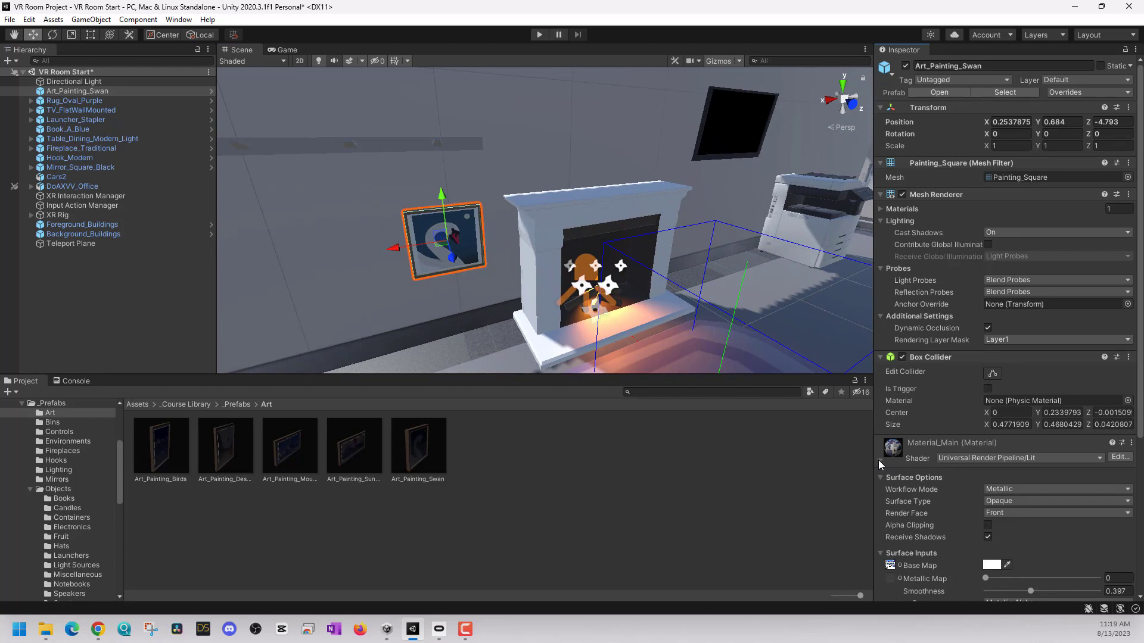
double_click(889, 566)
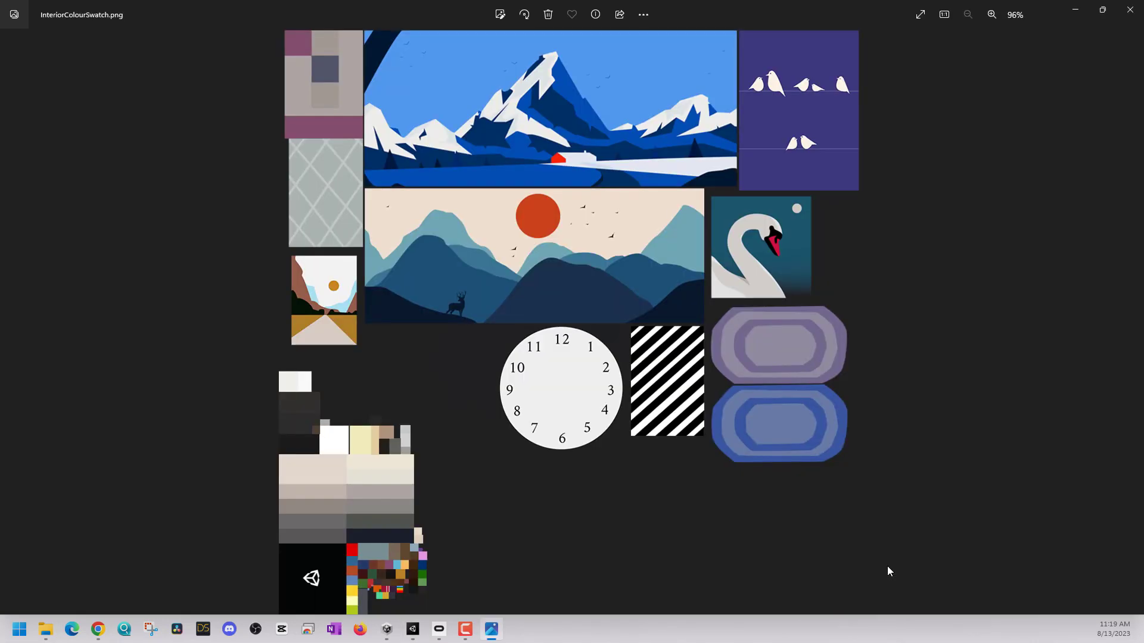
left_click(1130, 9)
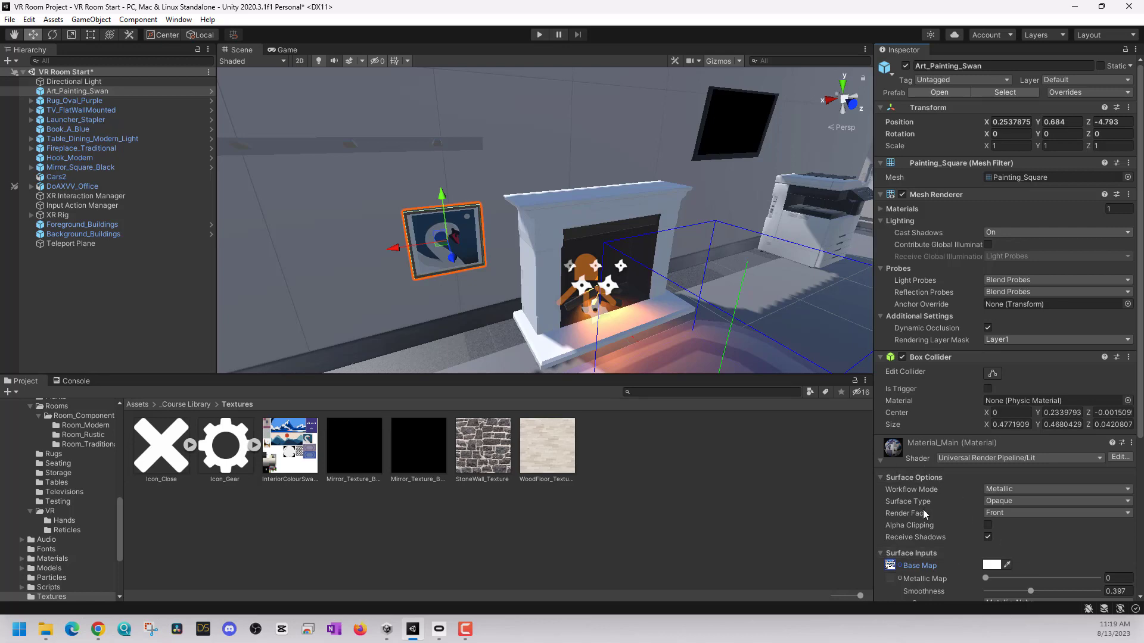
scroll(931, 517, "down", 3)
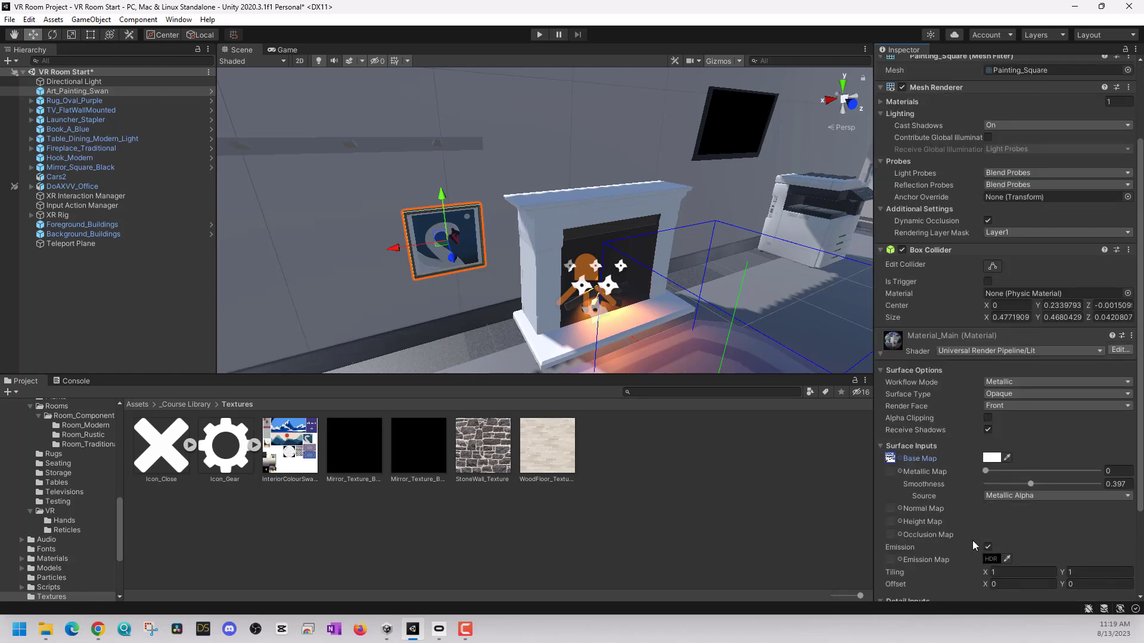
scroll(971, 539, "down", 1)
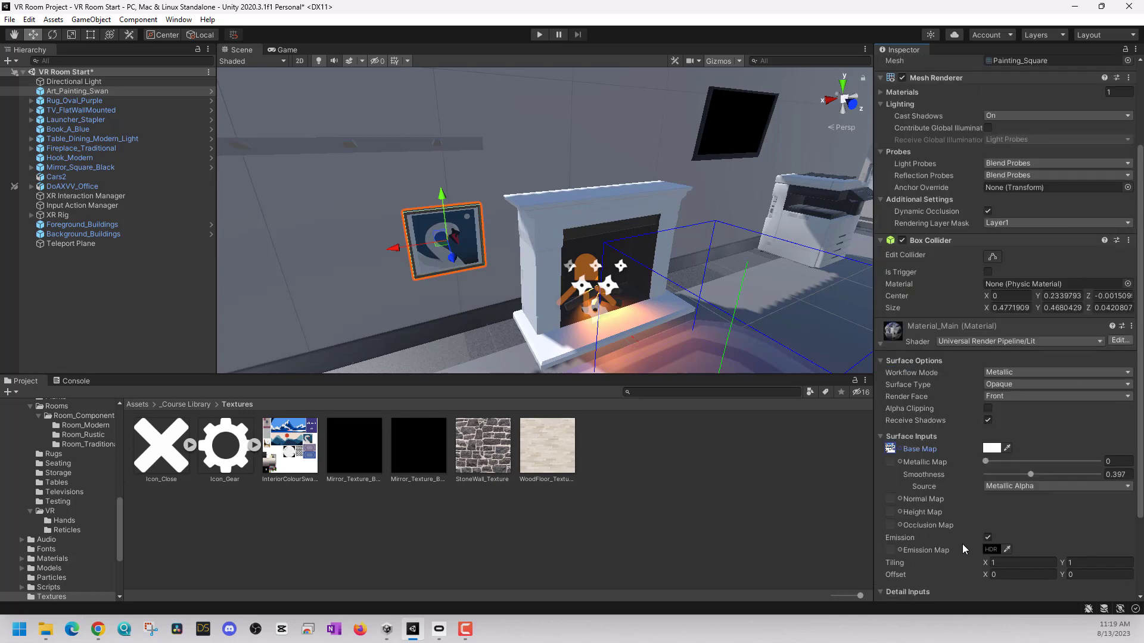
left_click(881, 343)
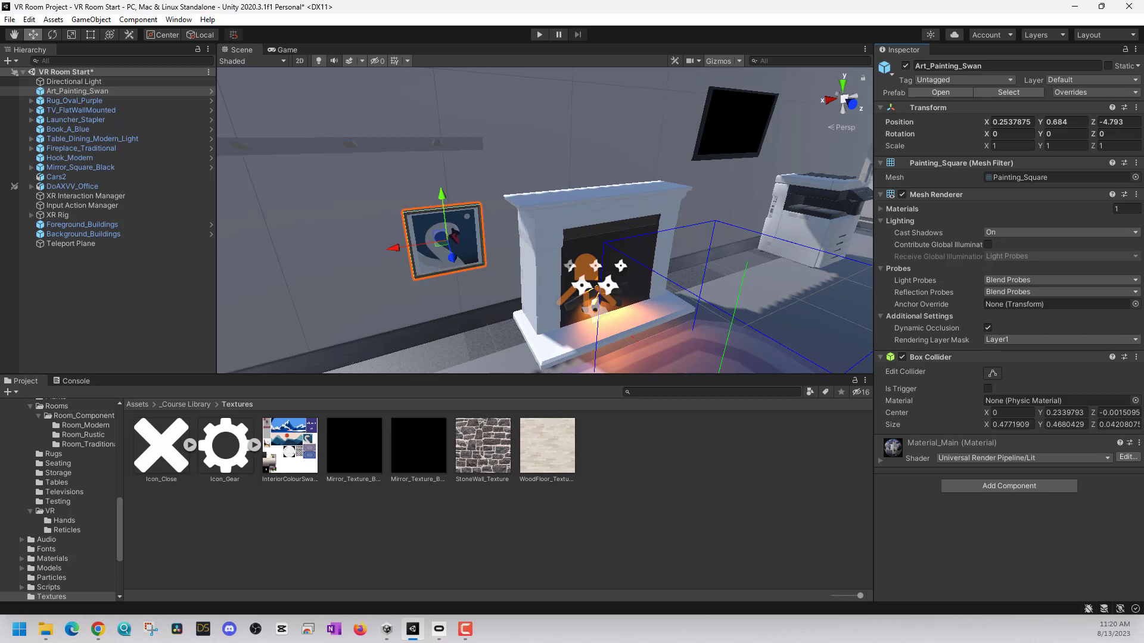
Inspect the ship painting texture in the Textures folder and create a material named ShipPhoto there.
key("alt+Tab")
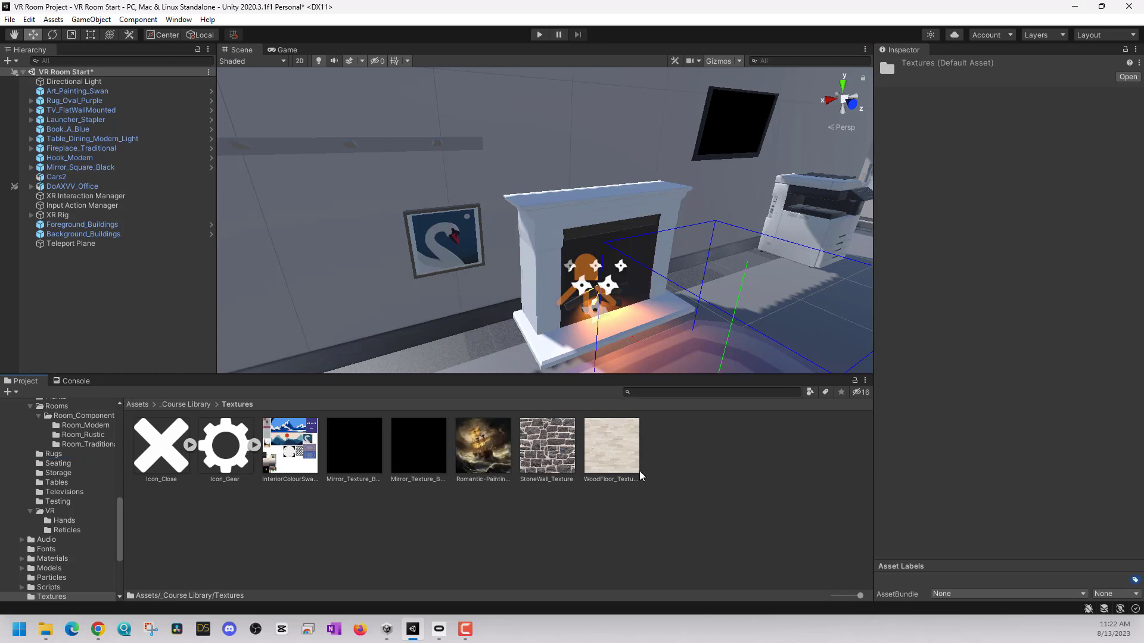
left_click(494, 462)
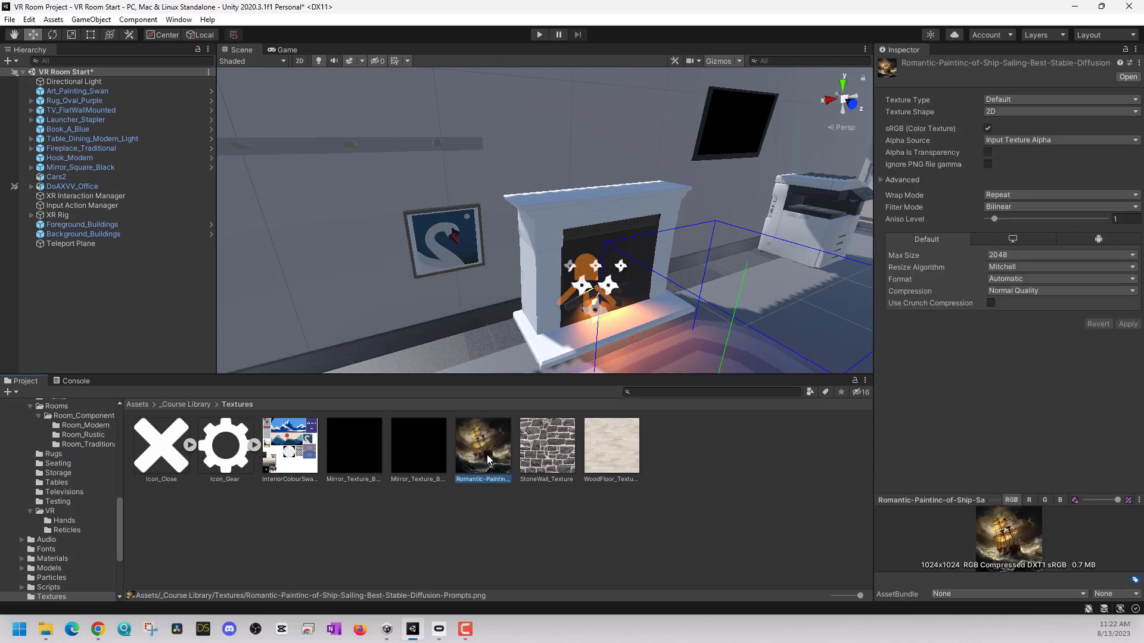
right_click(714, 459)
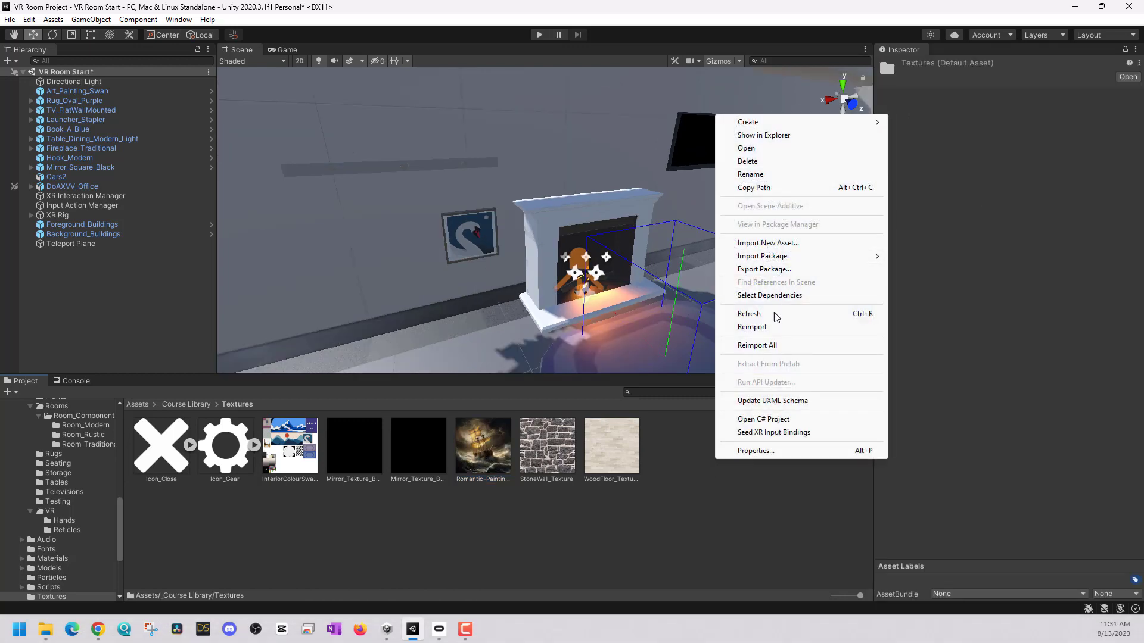
mouse_move(782, 128)
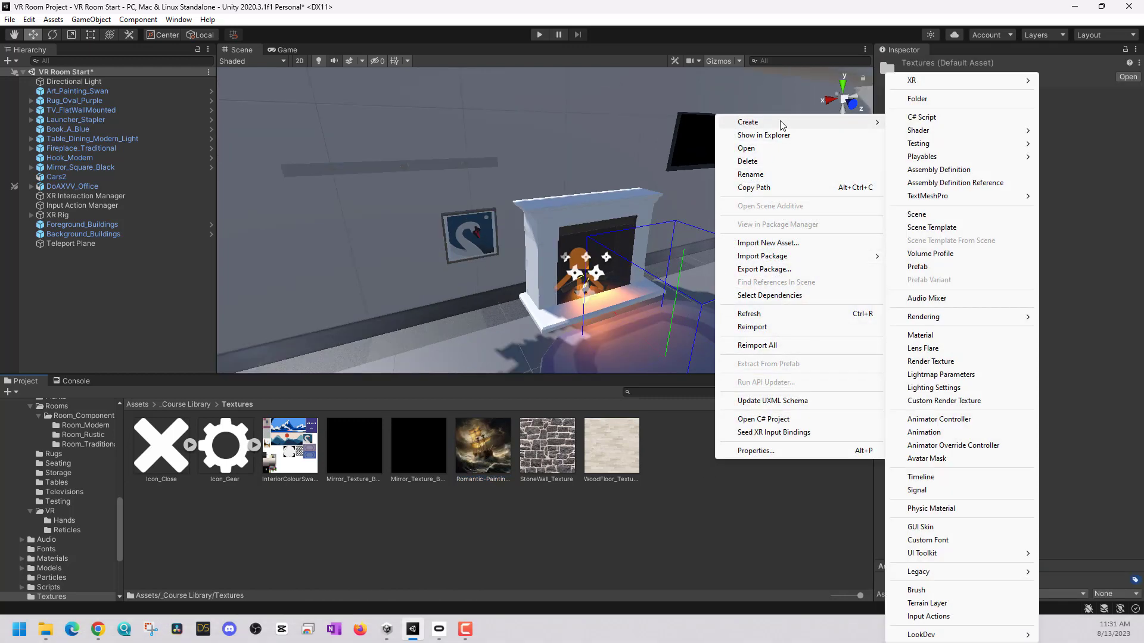
left_click(946, 329)
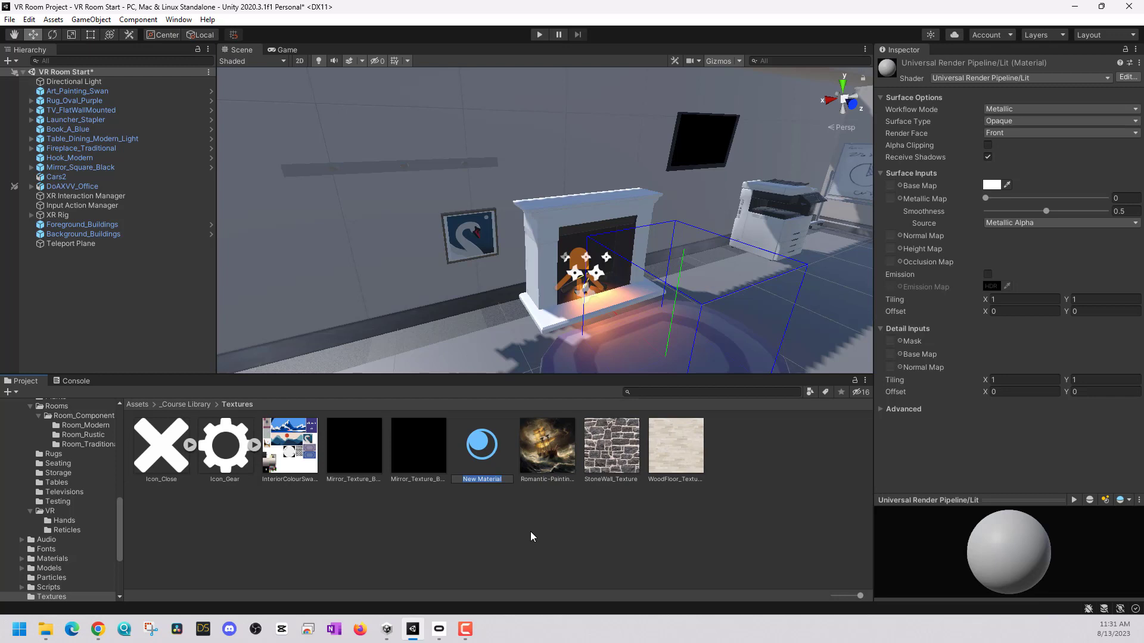
type("ShipPhoto")
key("Return")
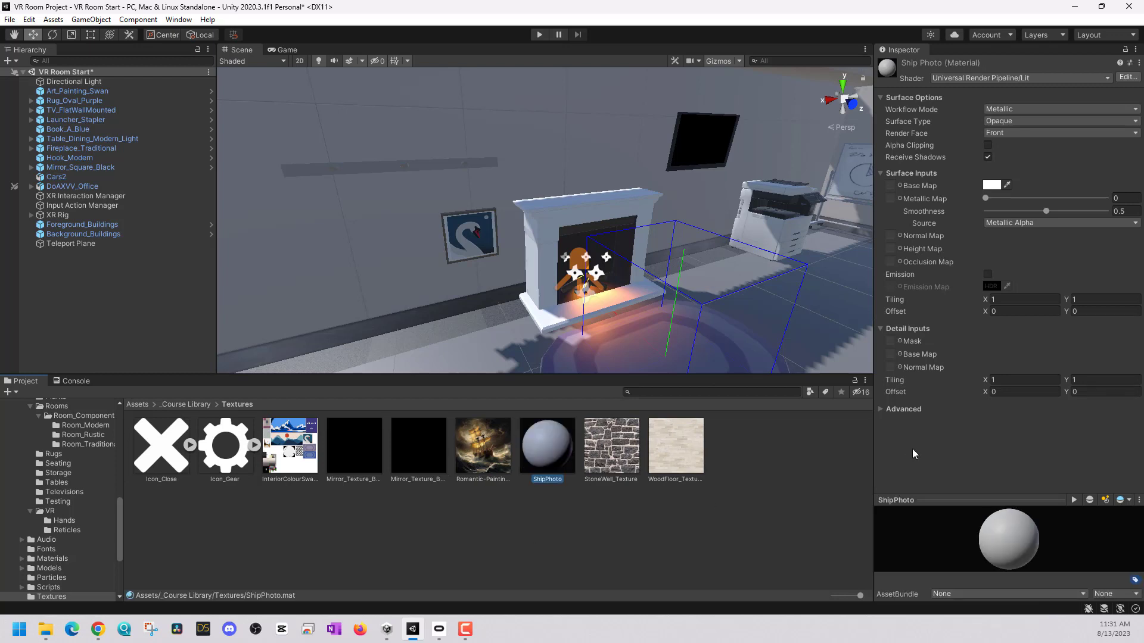
Set the ShipPhoto material's workflow mode to Specular and assign the ship painting texture as its base map.
left_click(1042, 108)
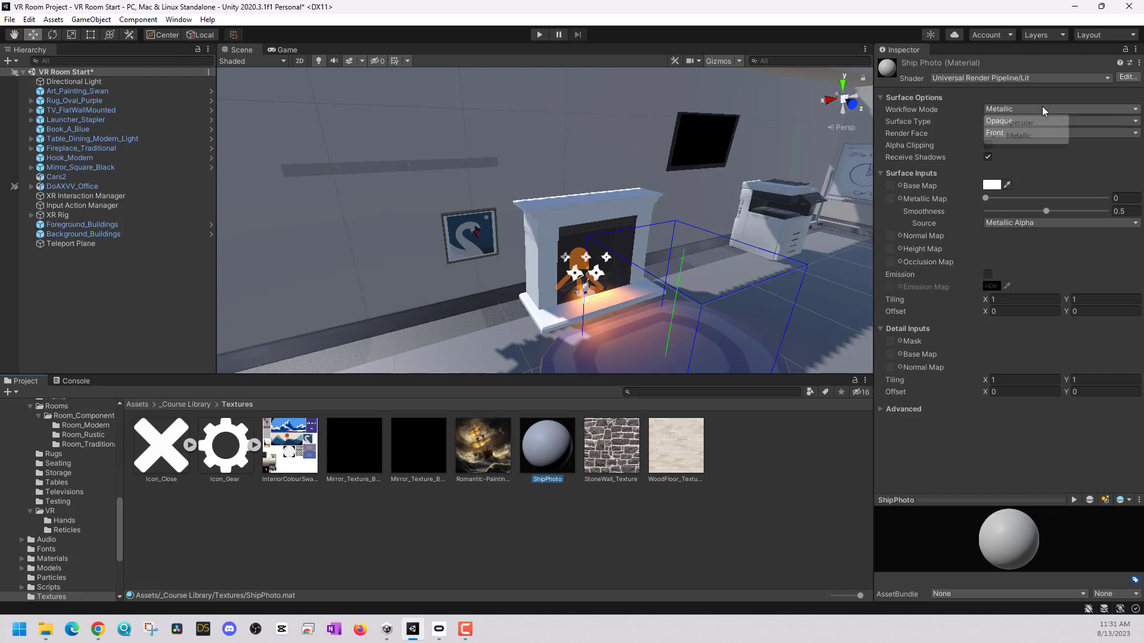
left_click(1030, 122)
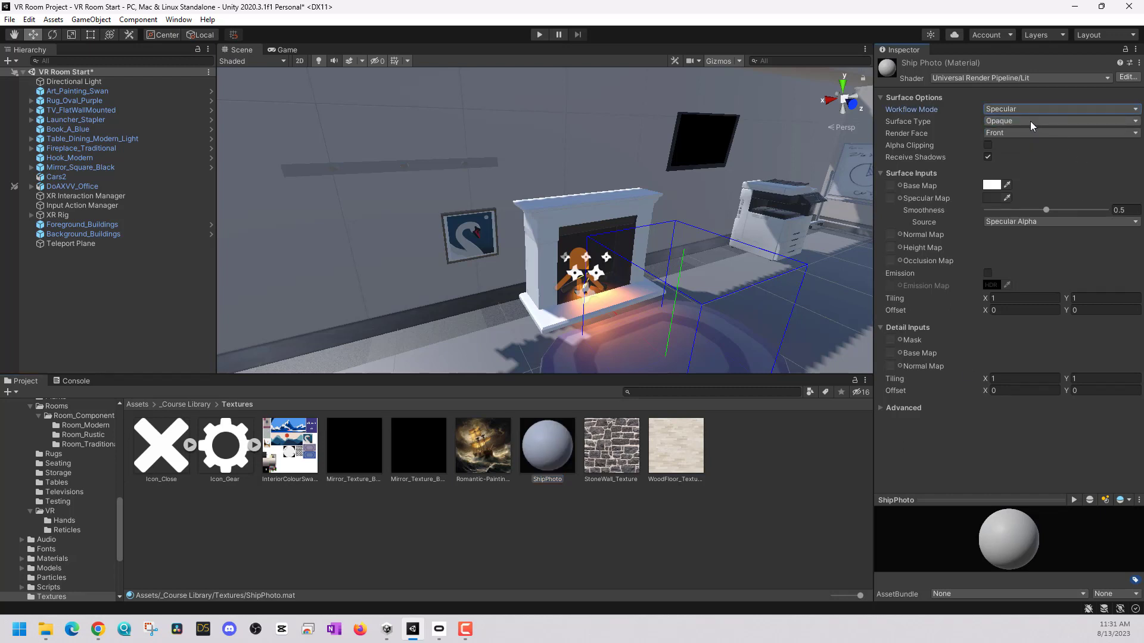
left_click_drag(917, 235, 894, 189)
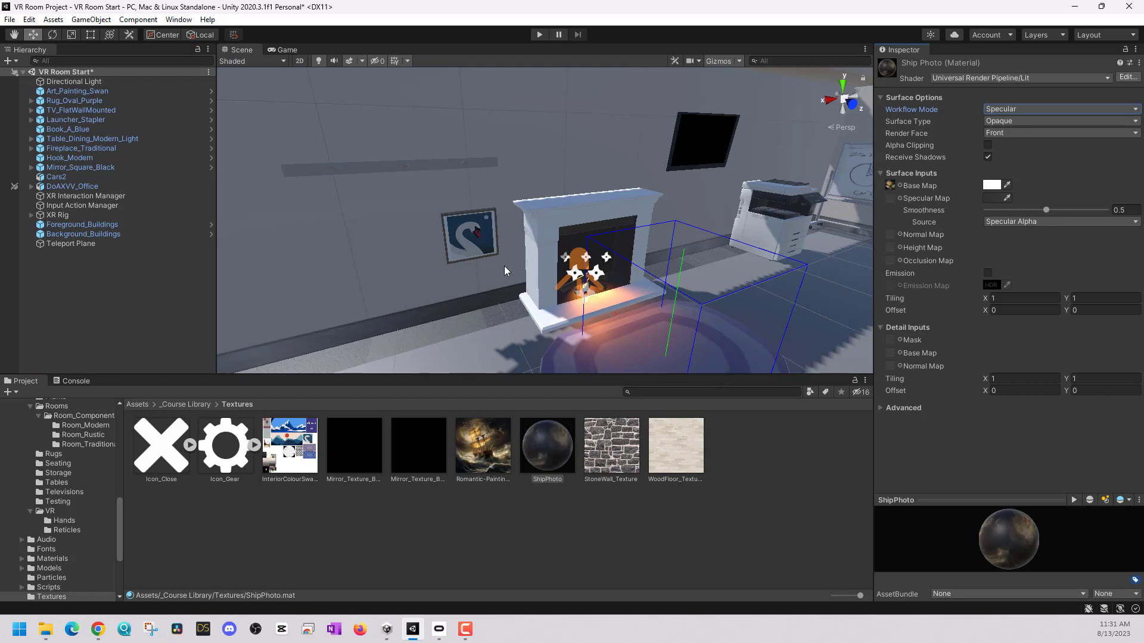
Set the swan painting's Material_Main workflow mode to Specular, then apply the ShipPhoto material to the painting.
left_click(479, 243)
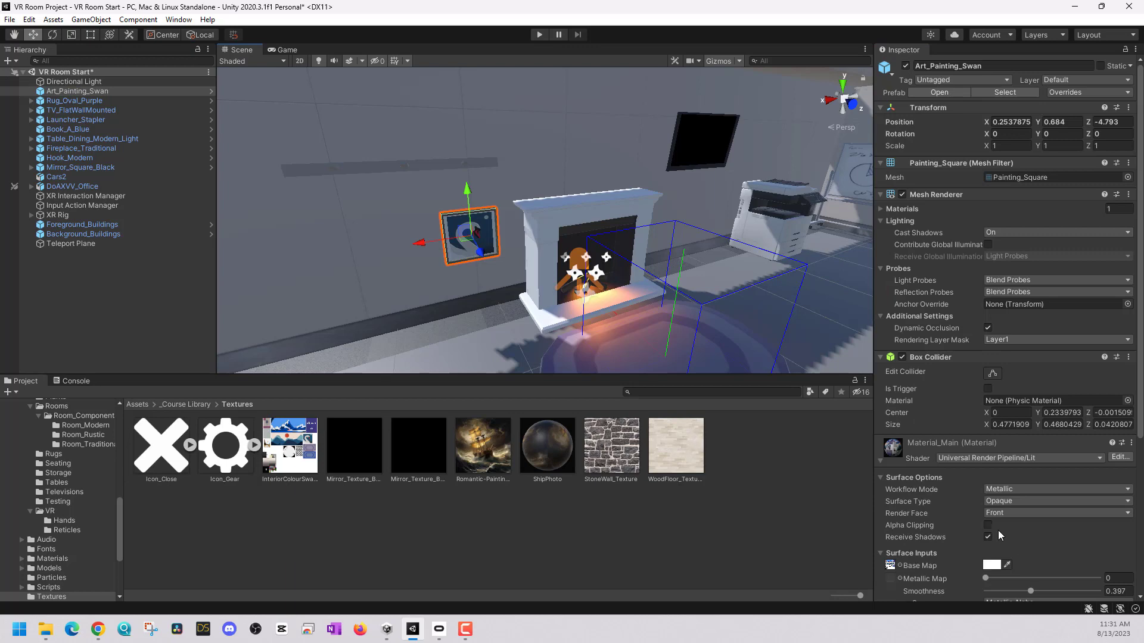
mouse_move(551, 467)
left_mouse_down()
mouse_move(890, 571)
mouse_move(988, 565)
mouse_move(869, 512)
mouse_move(893, 351)
mouse_move(703, 415)
mouse_move(642, 407)
left_mouse_up()
left_click(1019, 274)
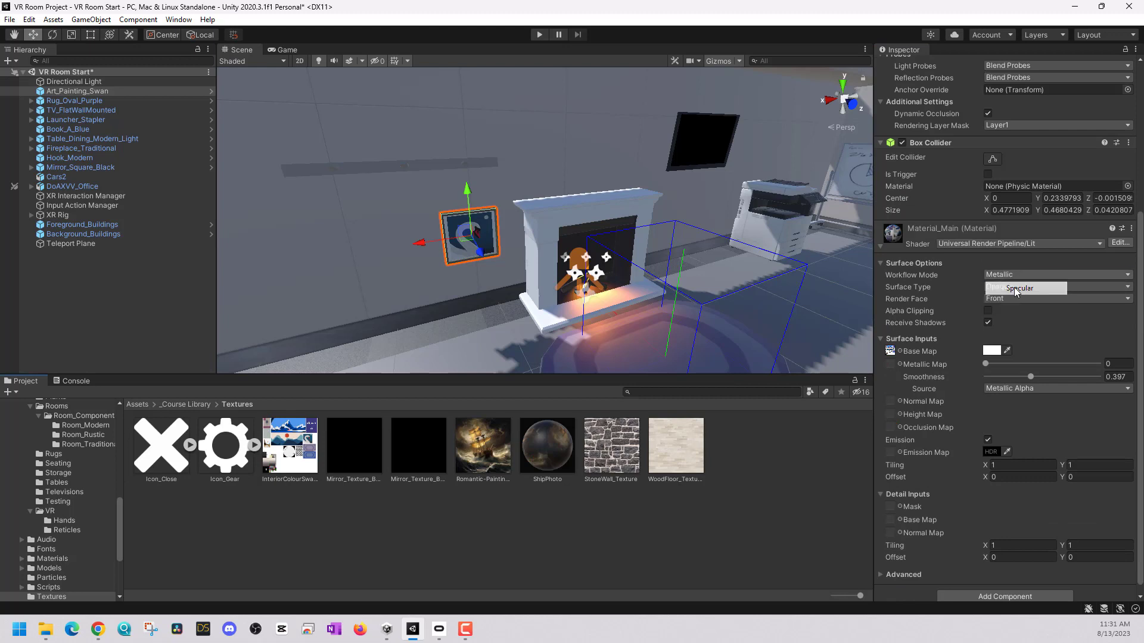
left_click(1014, 288)
left_click(548, 463)
mouse_move(547, 460)
left_mouse_down()
mouse_move(891, 350)
mouse_move(983, 358)
mouse_move(530, 449)
mouse_move(543, 456)
mouse_move(463, 245)
left_mouse_up()
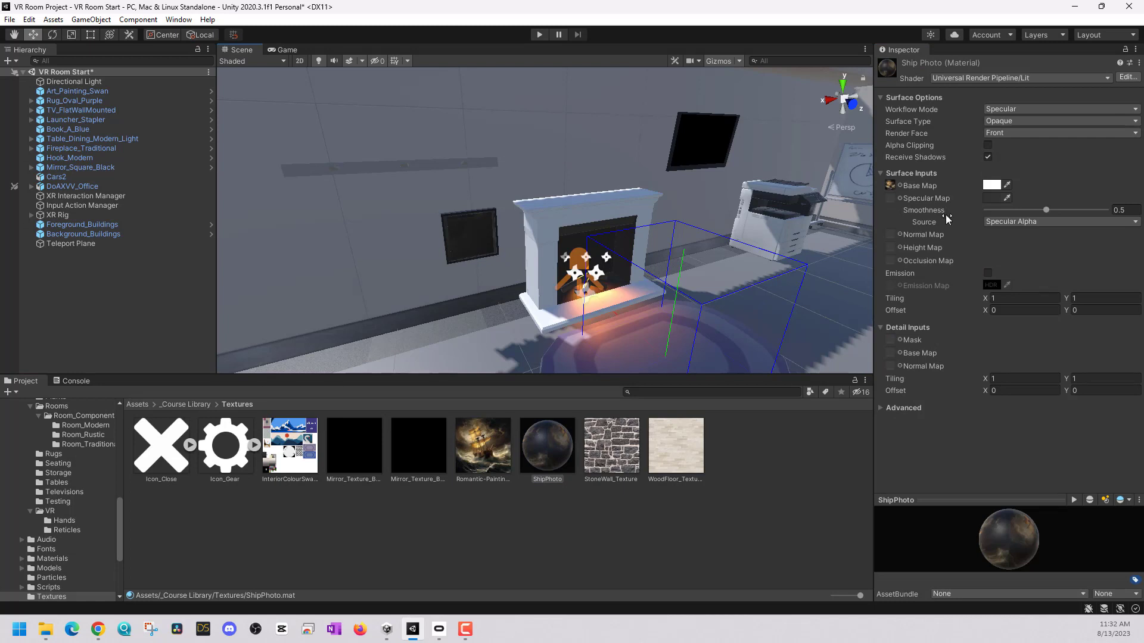
Examine the wall painting up close together with its Ship Photo material's tiling and offset settings.
left_click(483, 243)
left_click(881, 461)
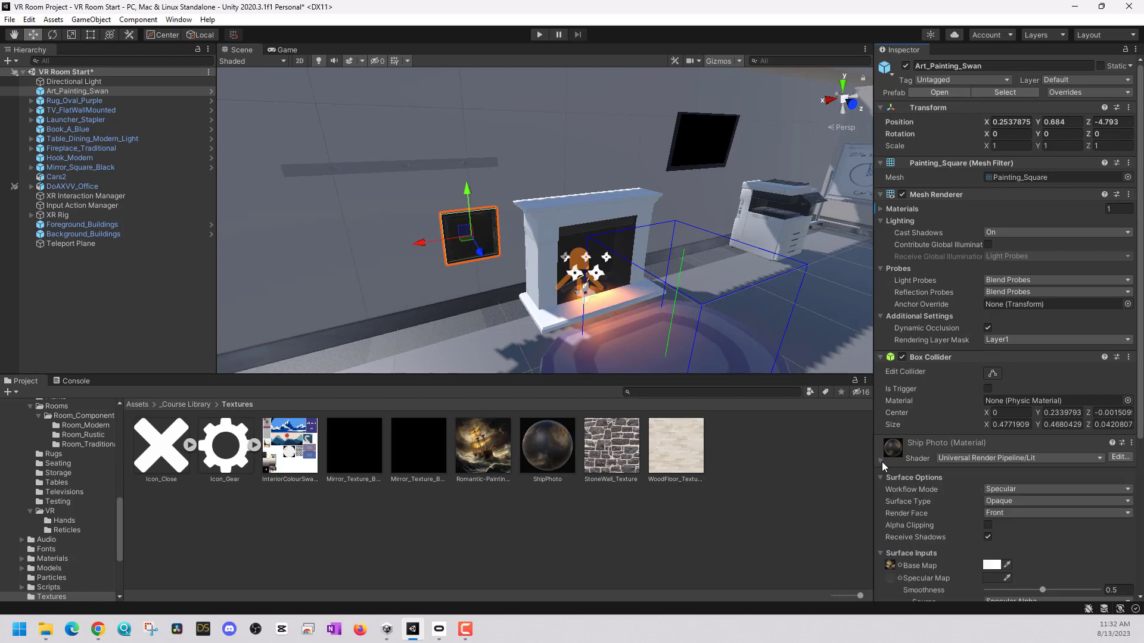
scroll(917, 478, "down", 3)
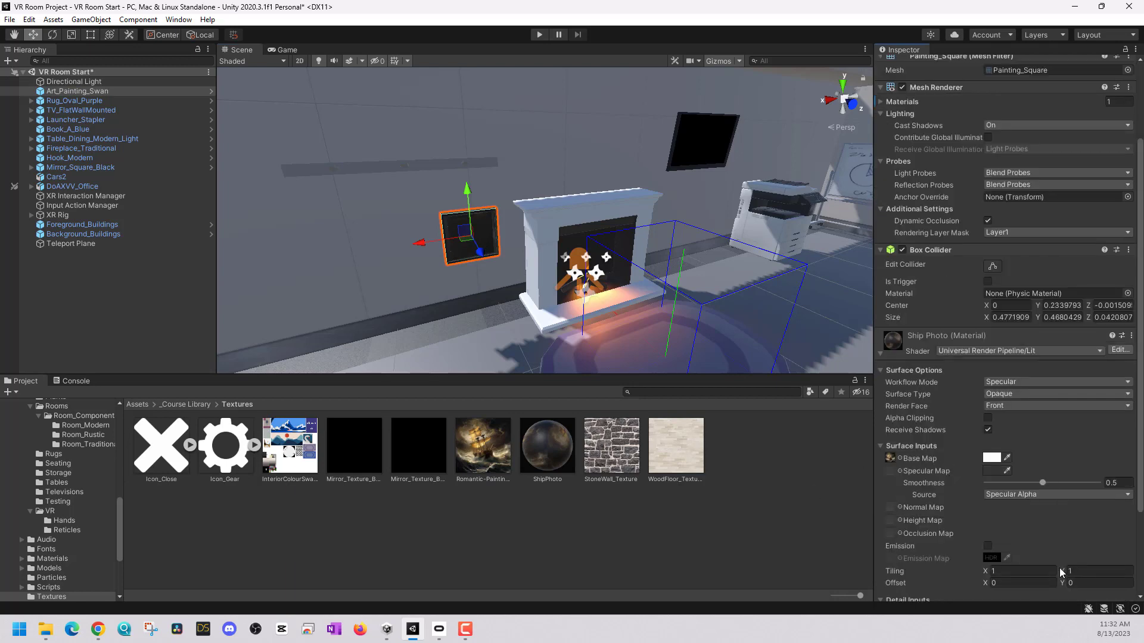
scroll(1013, 506, "down", 3)
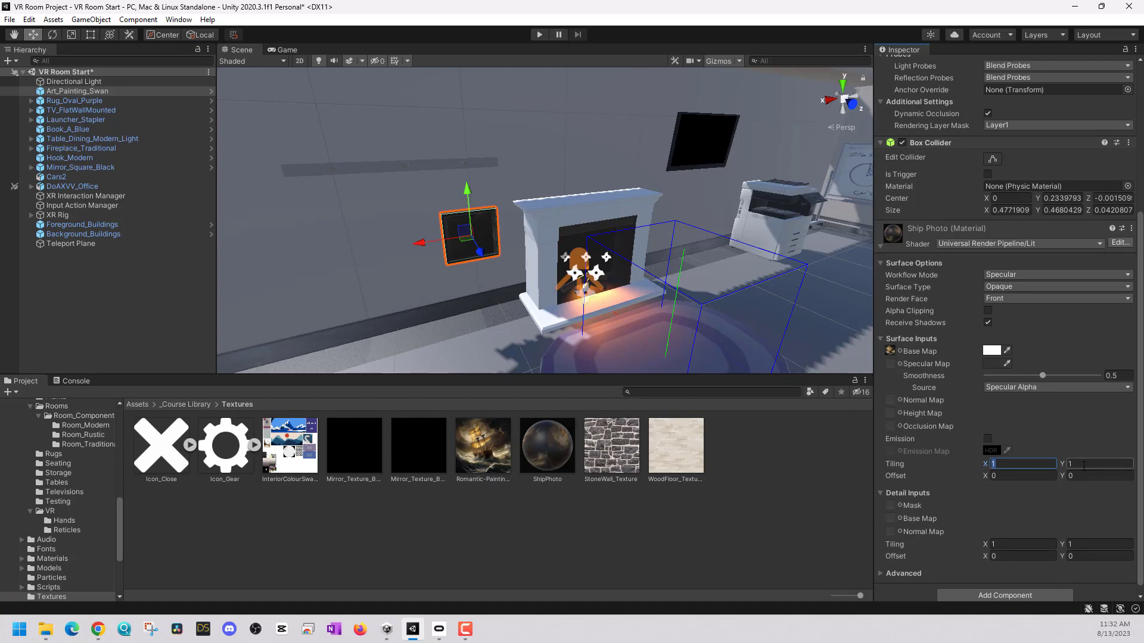
scroll(420, 265, "up", 5)
mouse_move(417, 259)
right_mouse_down()
mouse_move(429, 266)
mouse_move(420, 272)
mouse_move(445, 255)
mouse_move(578, 344)
right_mouse_up()
scroll(477, 219, "up", 5)
mouse_move(476, 219)
right_mouse_down()
mouse_move(472, 230)
mouse_move(477, 132)
mouse_move(477, 173)
mouse_move(509, 181)
mouse_move(513, 202)
right_mouse_up()
Try Ship Photo surface tiling of 2 by 2 and 3 by 3 to fit the image on the painting.
left_click(1048, 464)
type("2")
key("Tab")
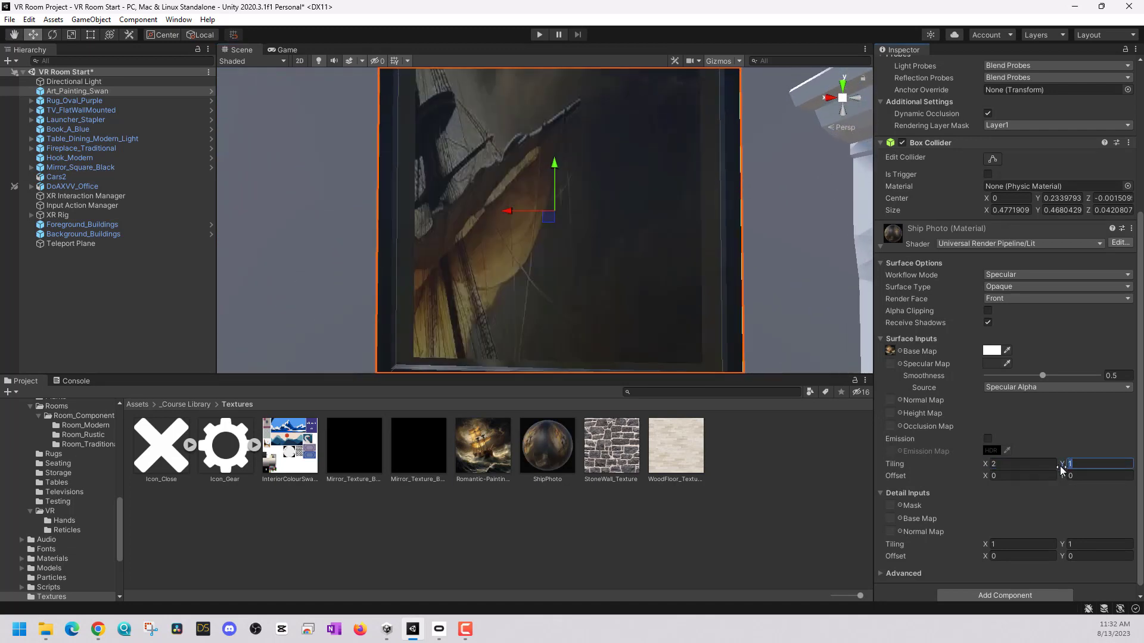
type("2")
key("Return")
left_click(1051, 466)
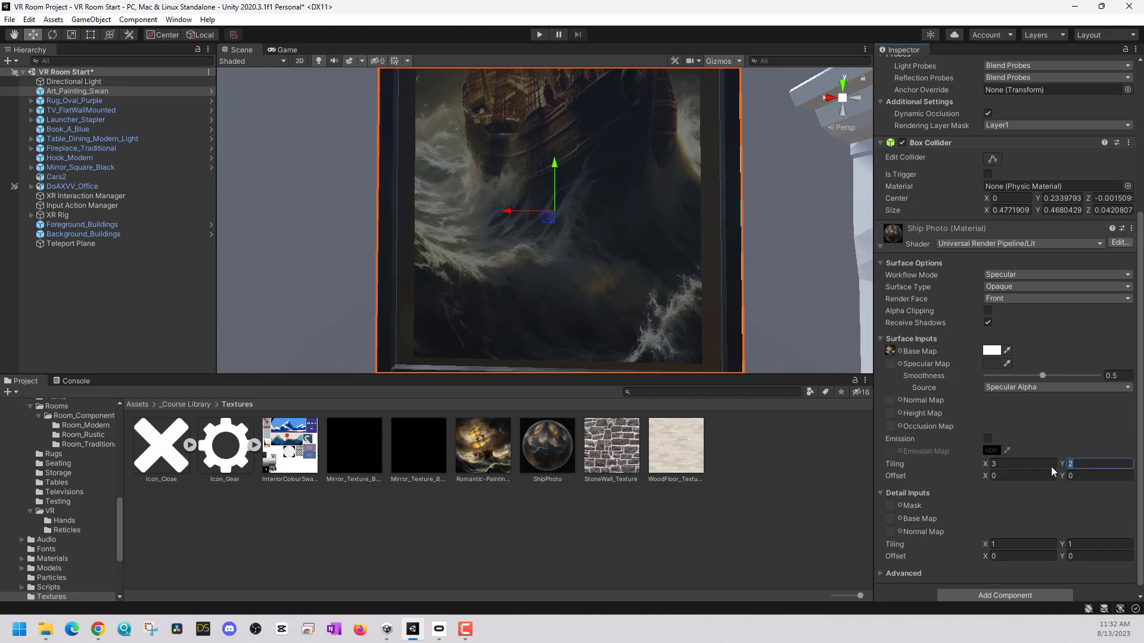
type("3")
key("Tab")
type("3")
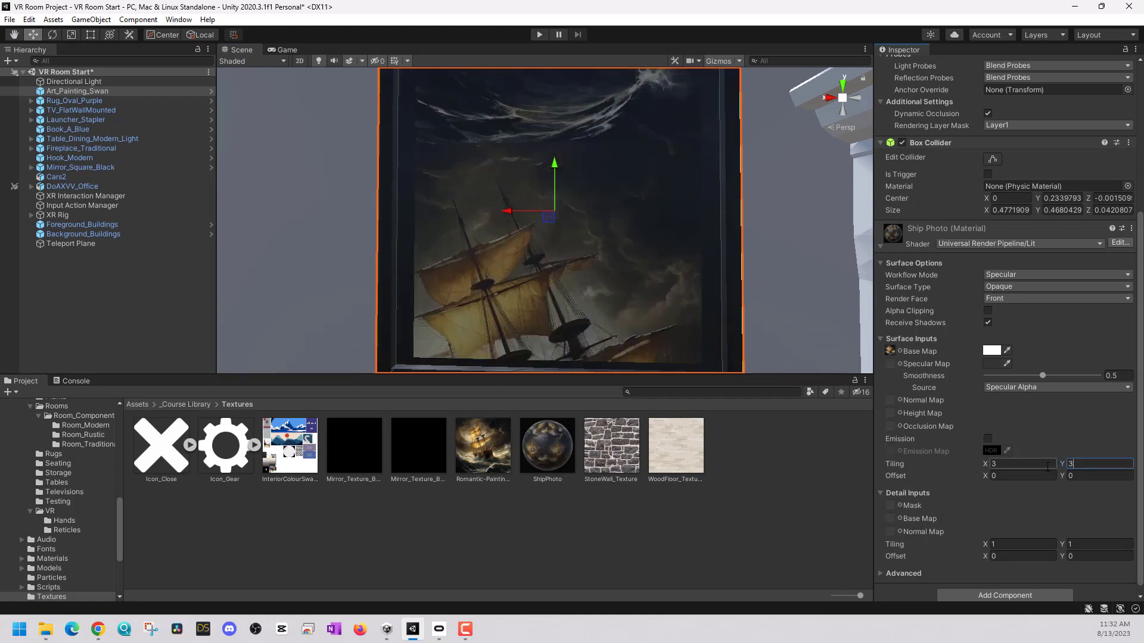
Set the Ship Photo material's surface tiling to X 4 and Y 4.
left_click(1049, 466)
type("4")
key("Tab")
type("5")
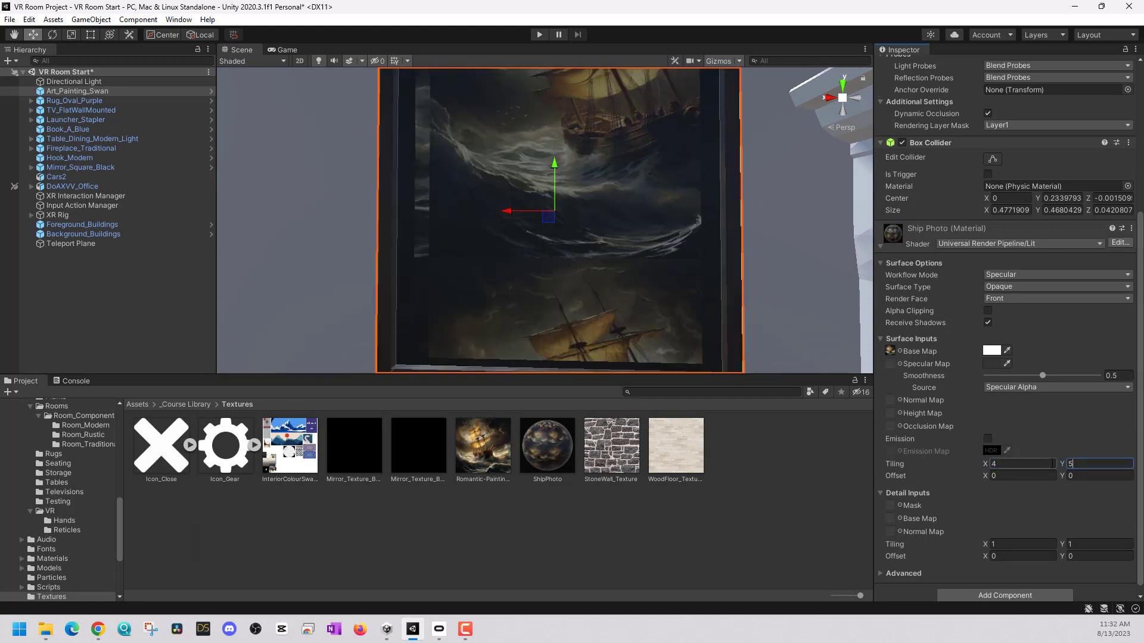
key("BackSpace")
type("4")
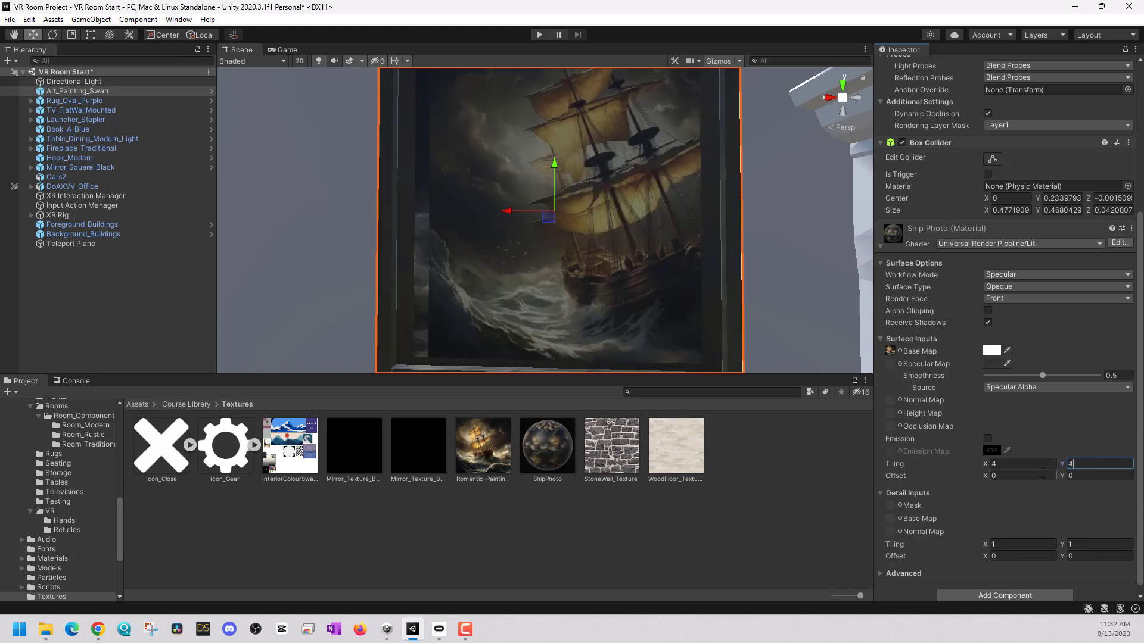
Try a Y offset of -0.1 on the Ship Photo material, then return it to 0.
left_click(1071, 476)
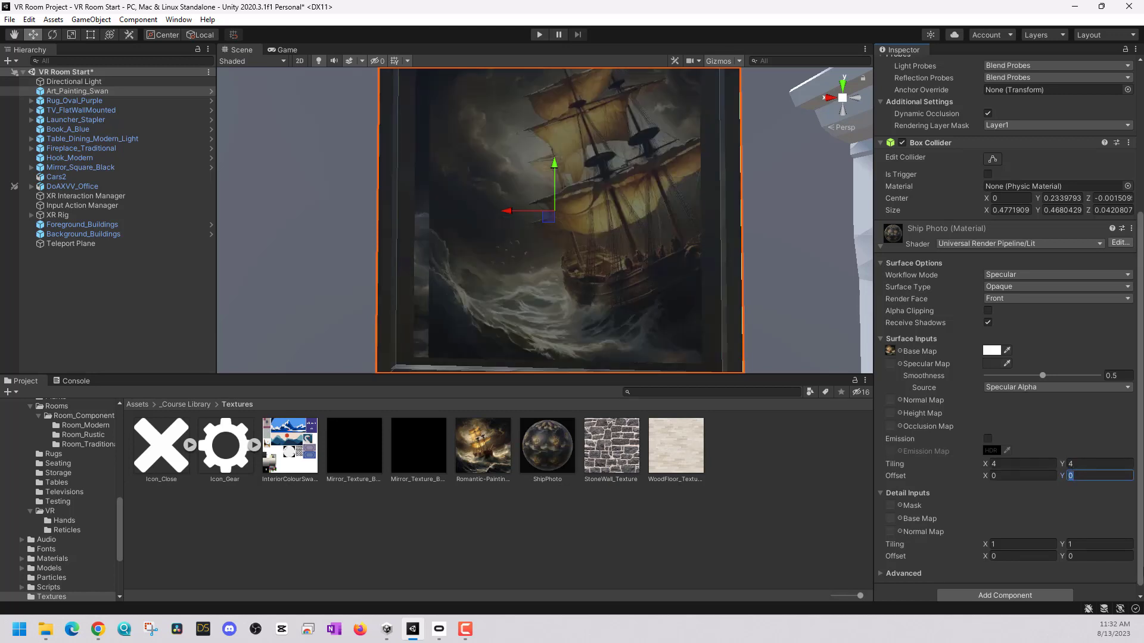
type("-1")
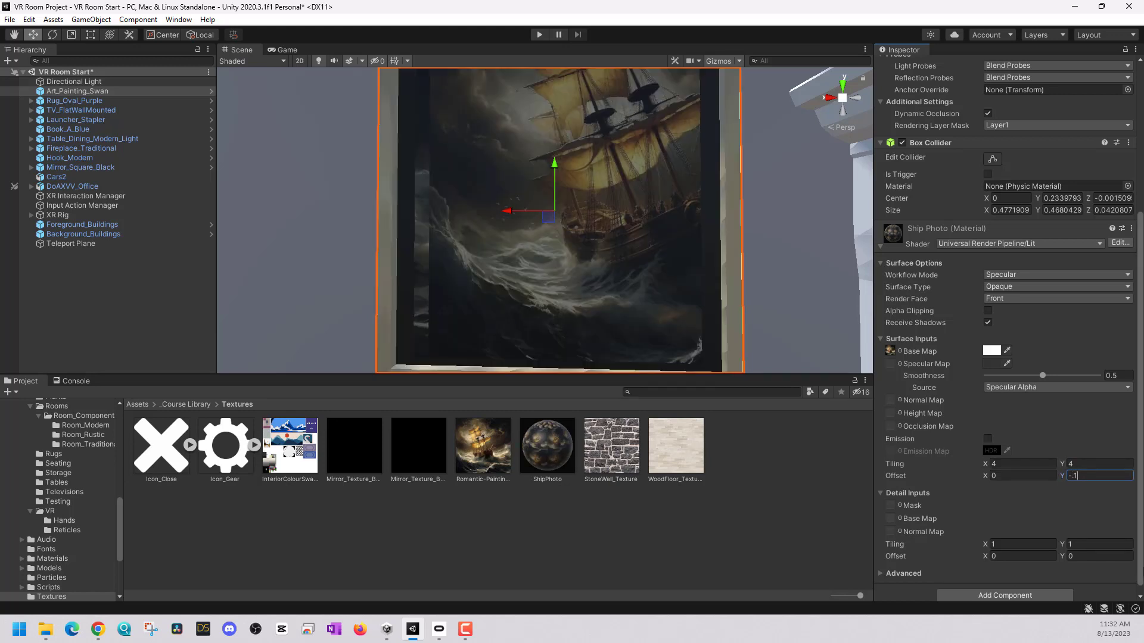
key("BackSpace")
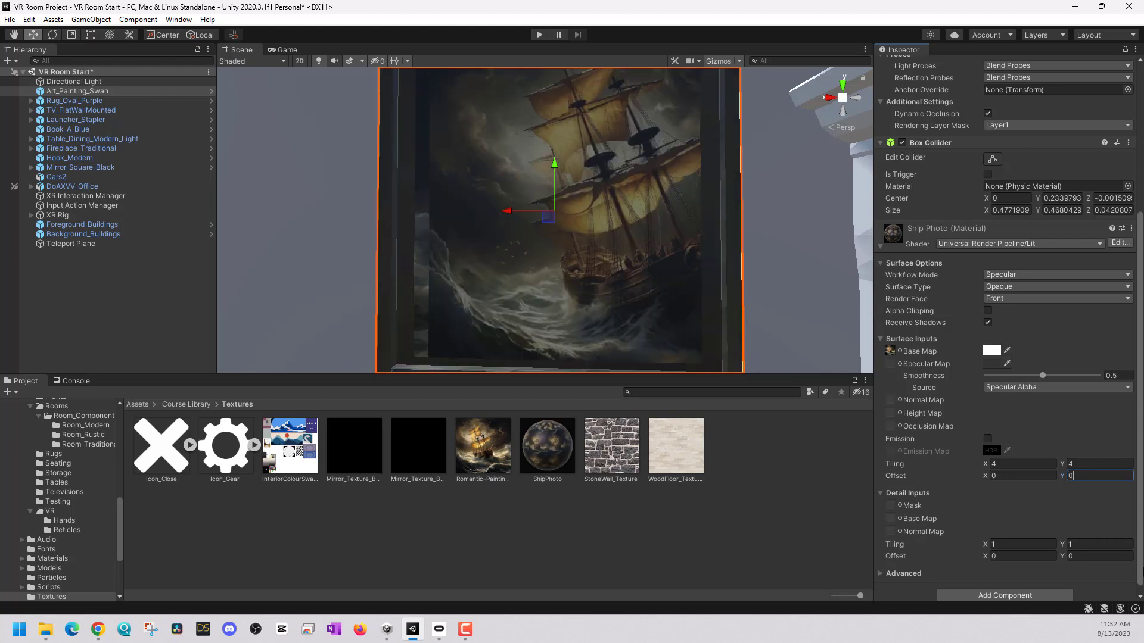
Set the Ship Photo material's X offset to 0.2 and fine-tune it to center the ship in the frame.
left_click(1037, 476)
type("-")
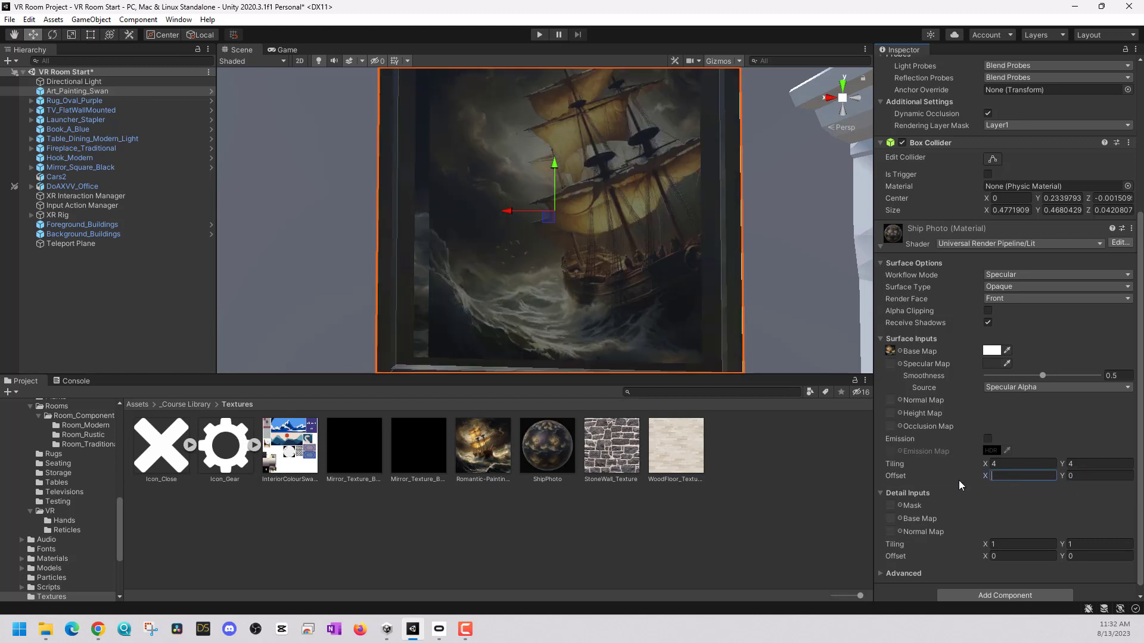
key("BackSpace")
type(".1")
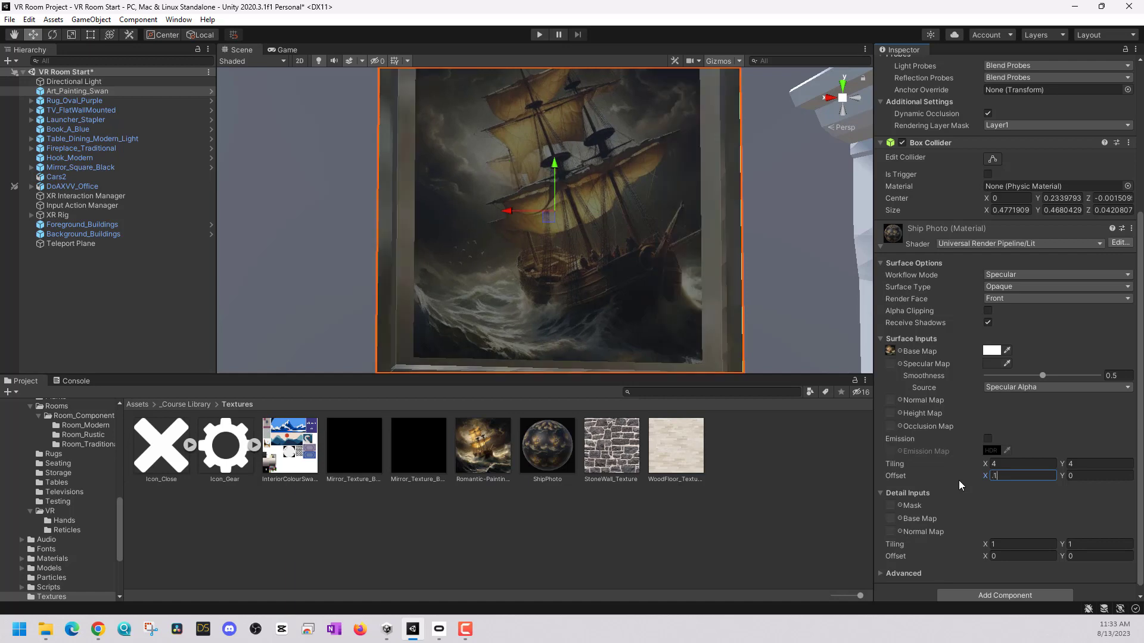
key("BackSpace")
type("2")
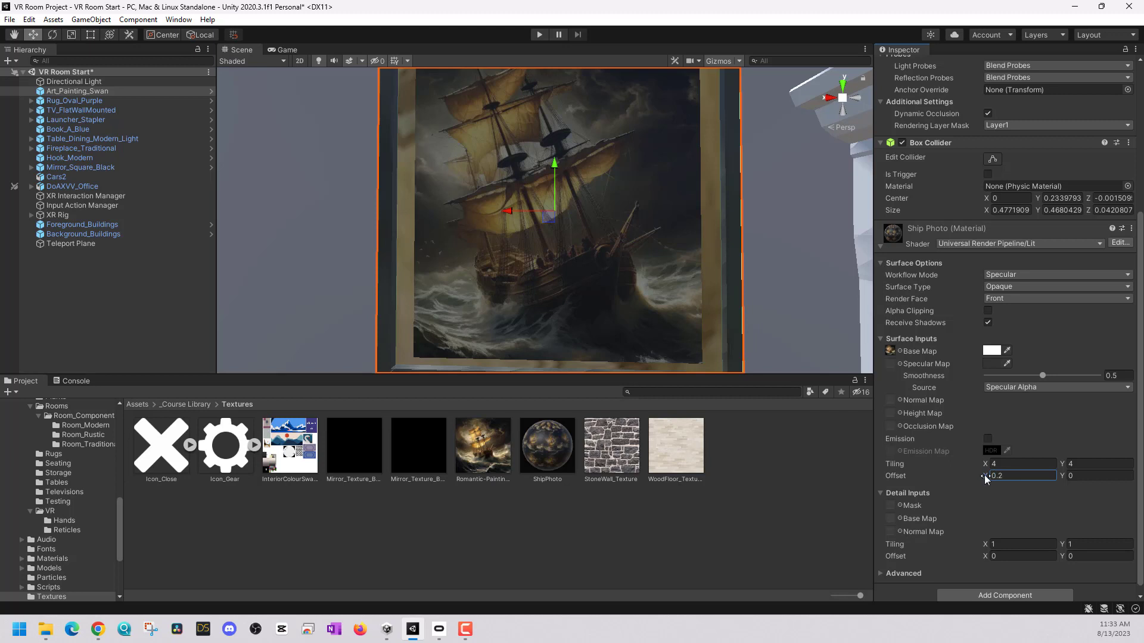
left_click_drag(984, 475, 987, 475)
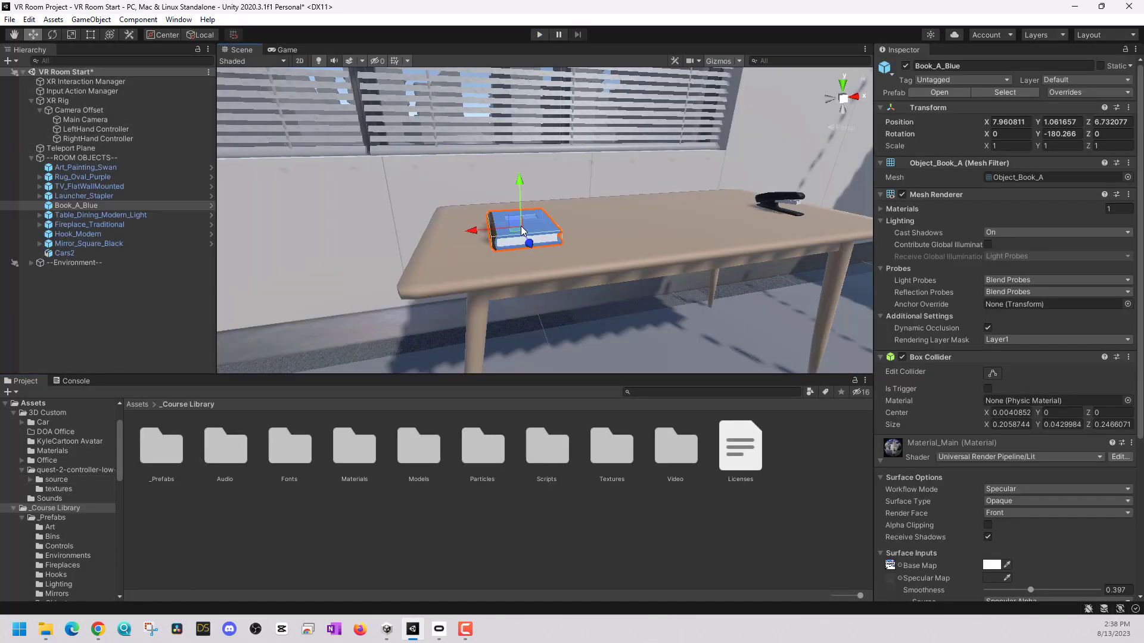
Add an XR Grab Interactable component to Book_A_Blue and open its Movement Type options.
right_click_drag(562, 216, 507, 191)
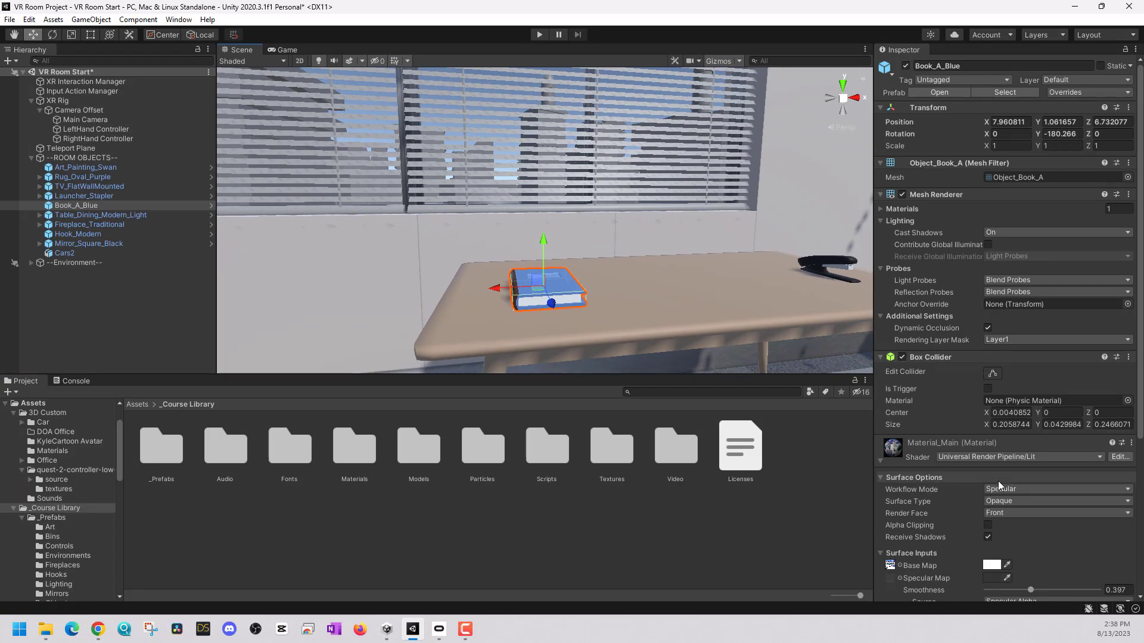
left_click(878, 462)
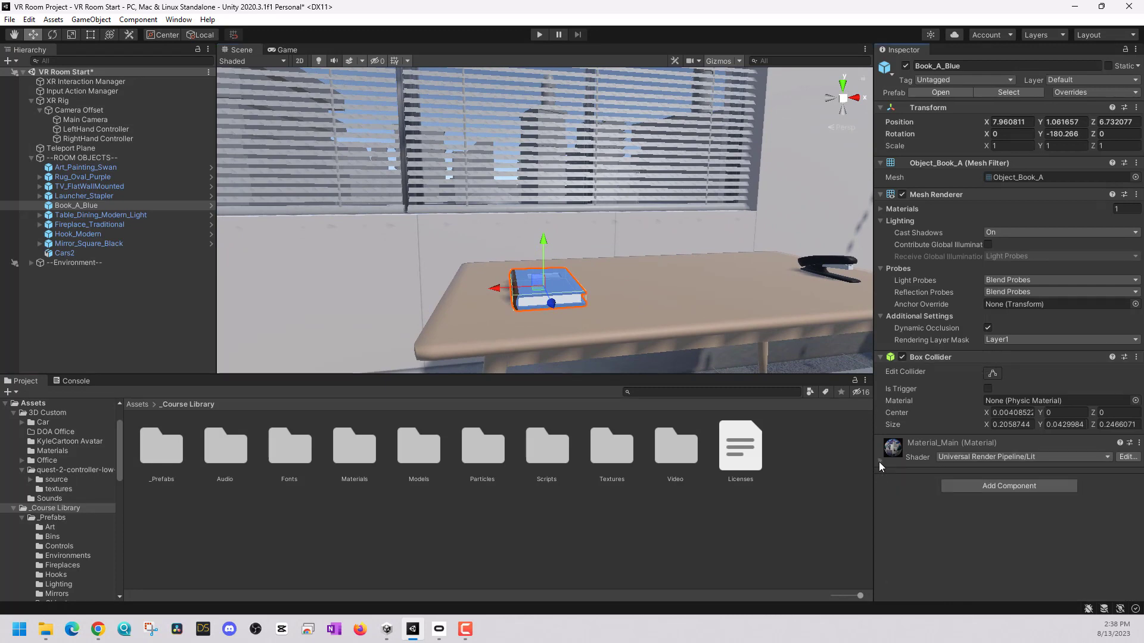
left_click(966, 481)
type("interact")
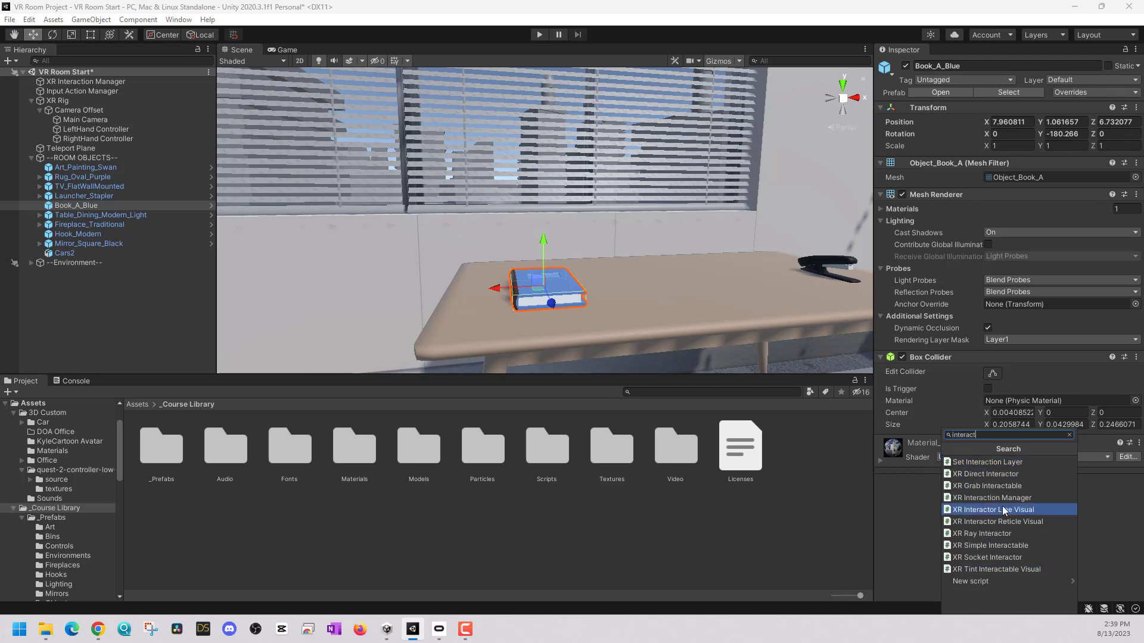
left_click(1000, 486)
scroll(938, 348, "down", 5)
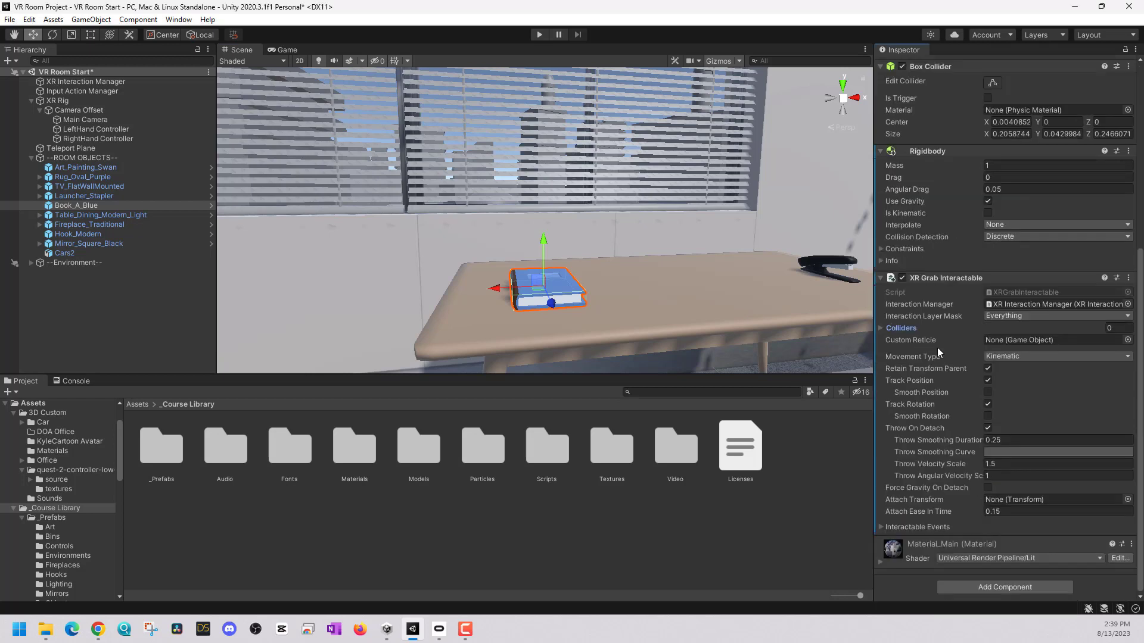
left_click(1024, 356)
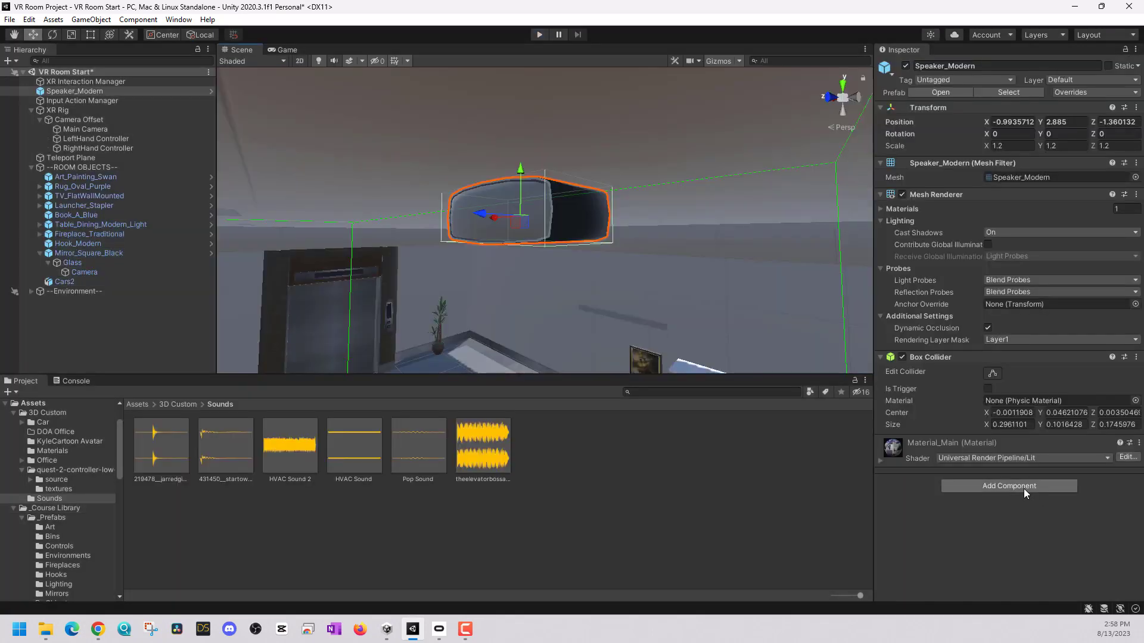
Add an Audio Source component to Speaker_Modern and assign the HVAC Sound 2 clip to it.
left_click(1023, 487)
type("audio")
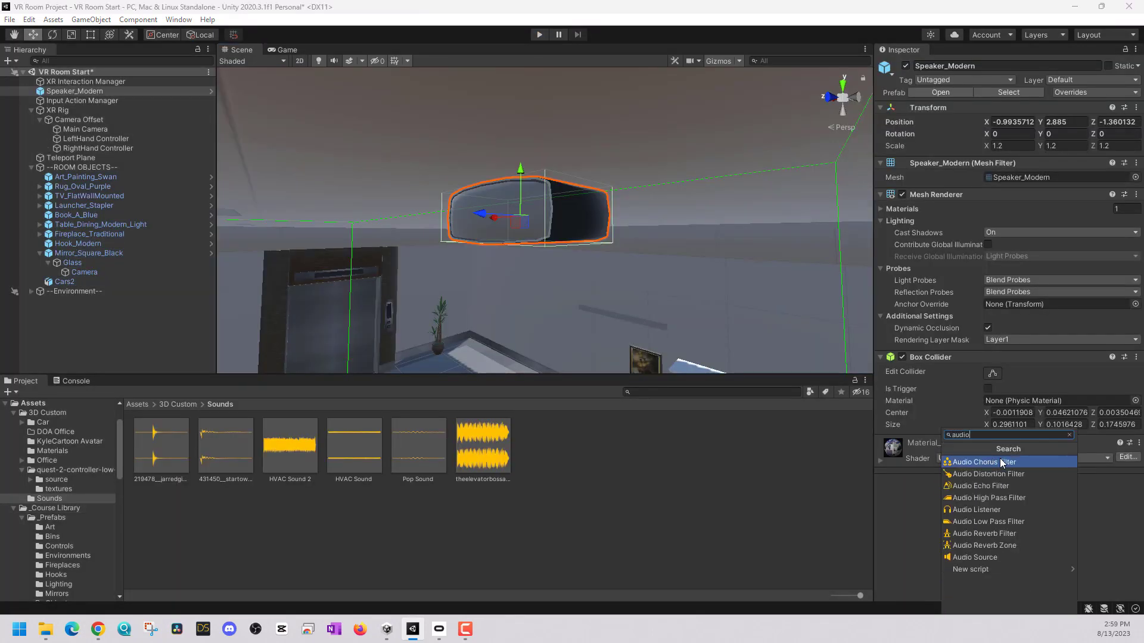
left_click(977, 557)
left_click_drag(279, 457, 1014, 352)
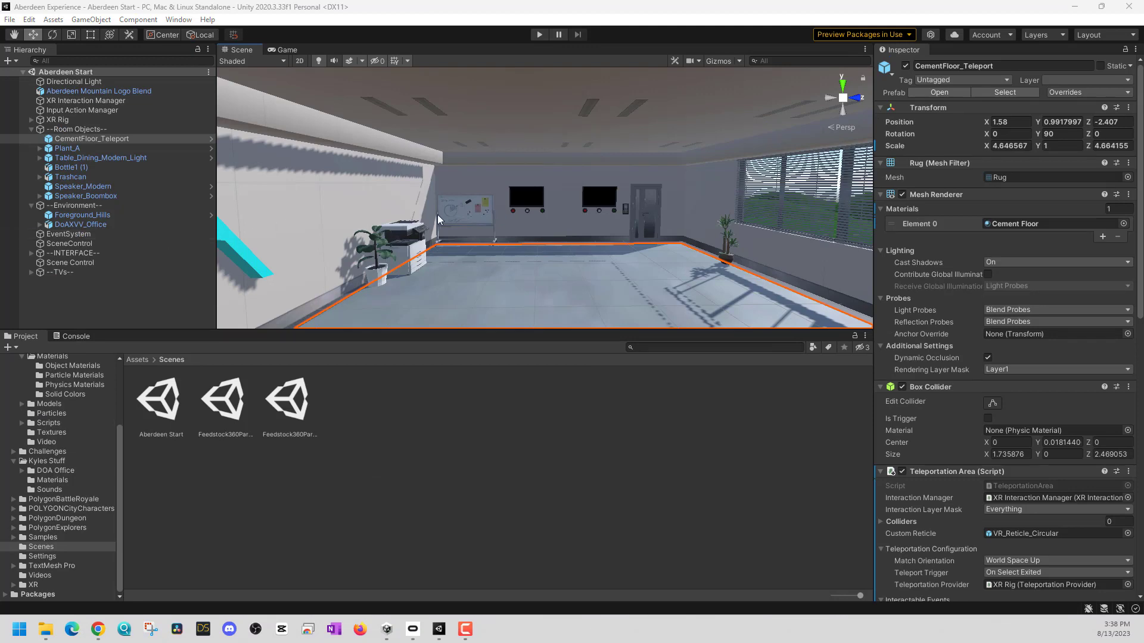
Disable scene picking for CementFloor_Teleport and test selecting the office walls and ceiling in the scene view.
left_click(15, 138)
left_click(331, 191)
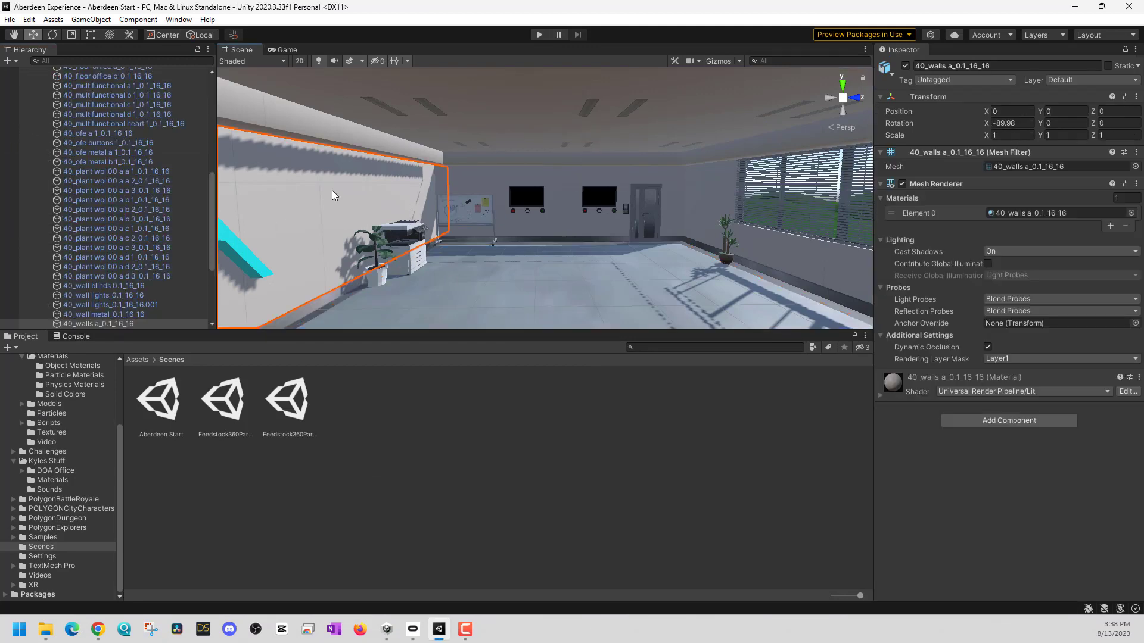
left_click(491, 157)
left_click(513, 144)
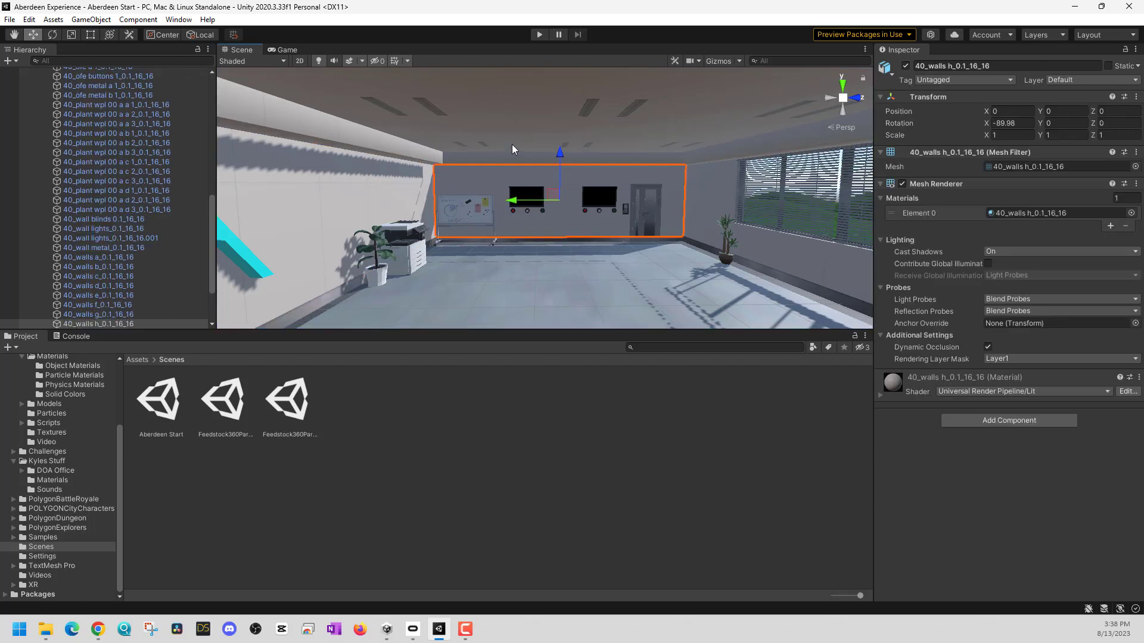
left_click(512, 145)
Disable scene picking for the DoAXVV_Office model, check Foreground_Hills, collapse the Environment group and test picking the floor.
scroll(98, 205, "up", 5)
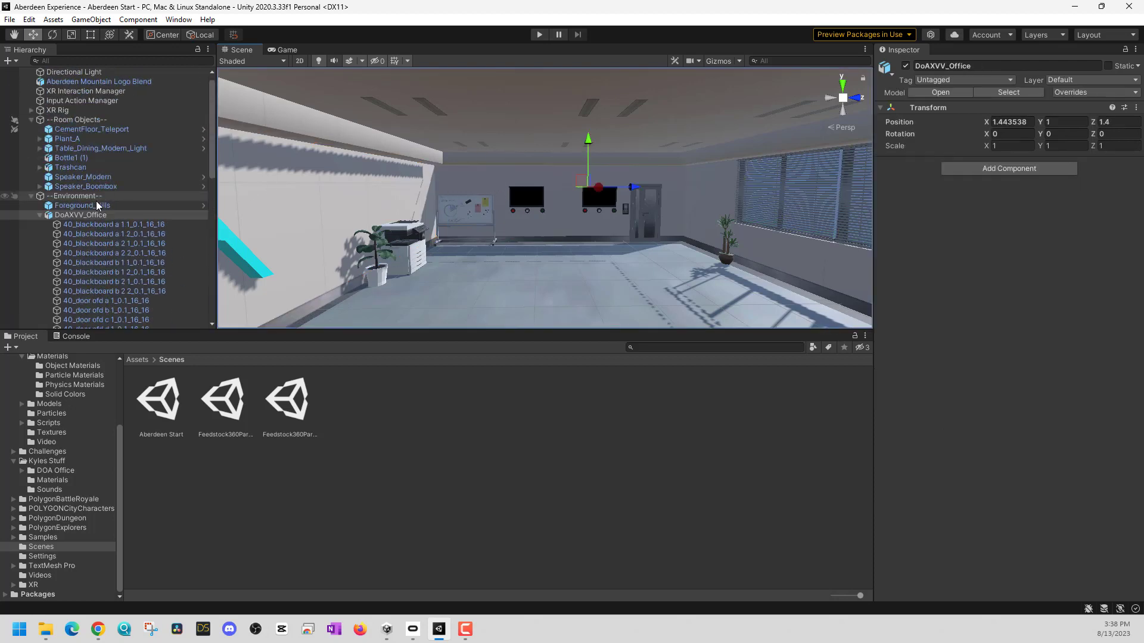
left_click(40, 215)
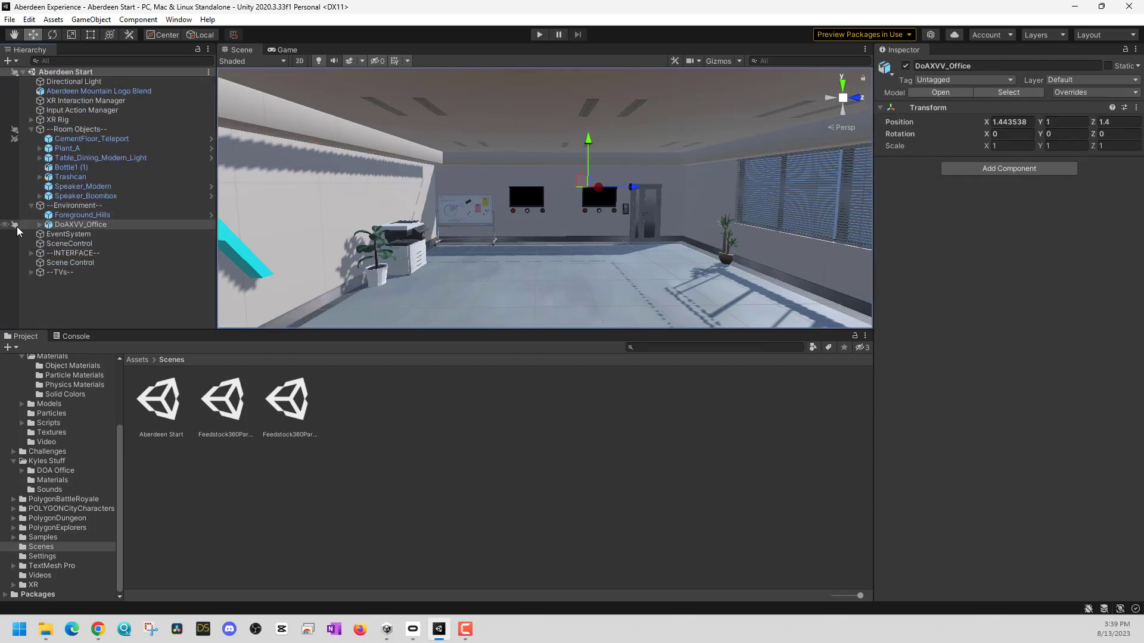
left_click(71, 216)
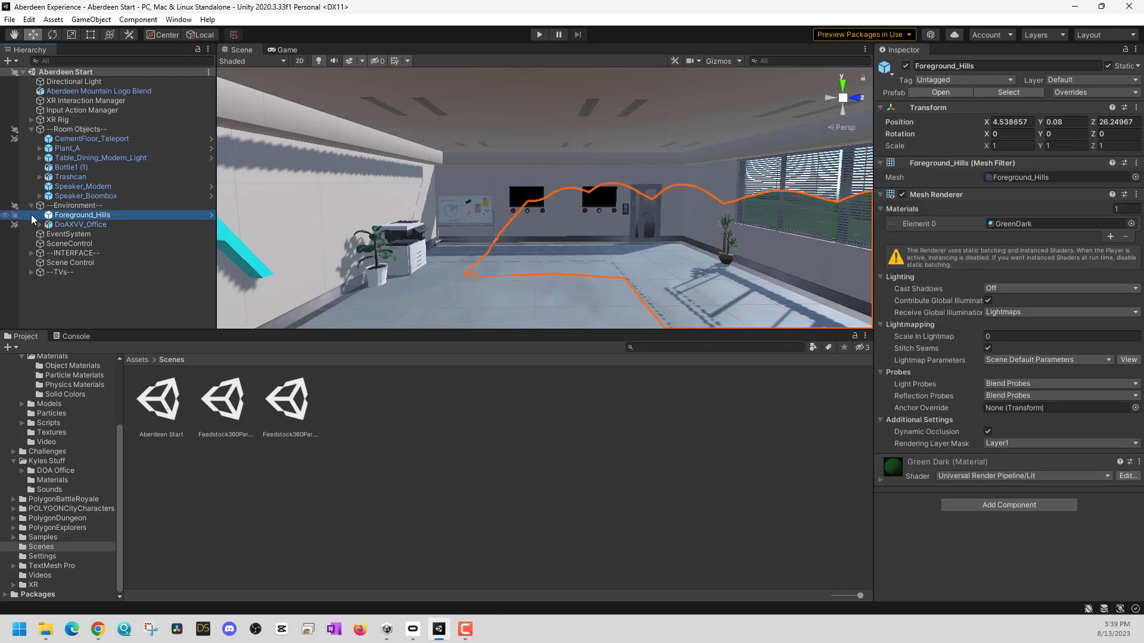
left_click(31, 204)
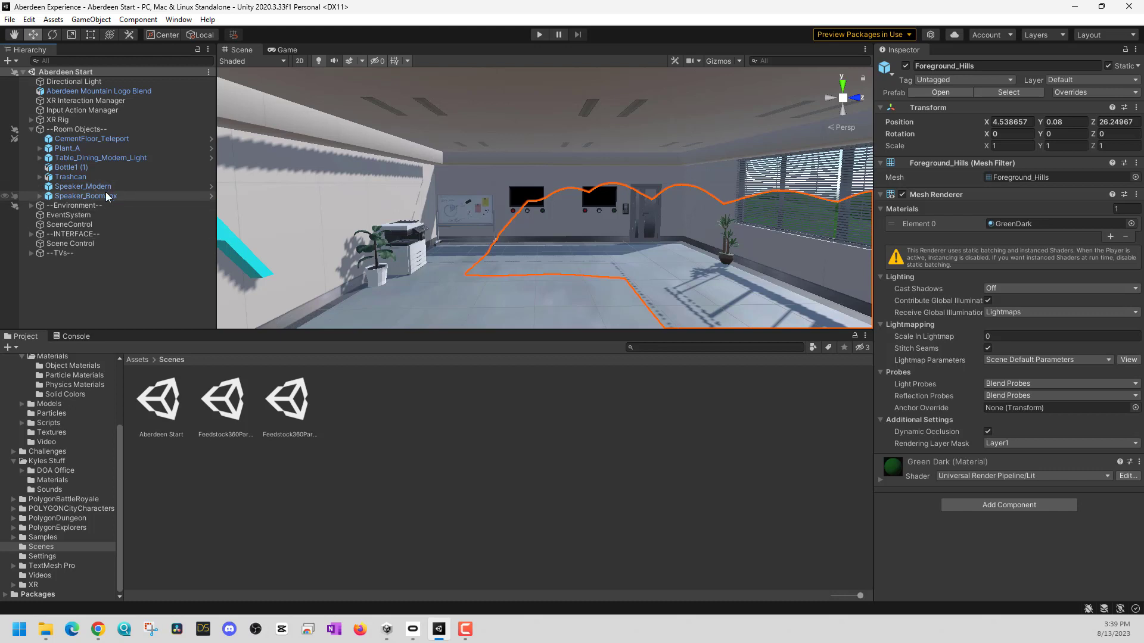
left_click(479, 303)
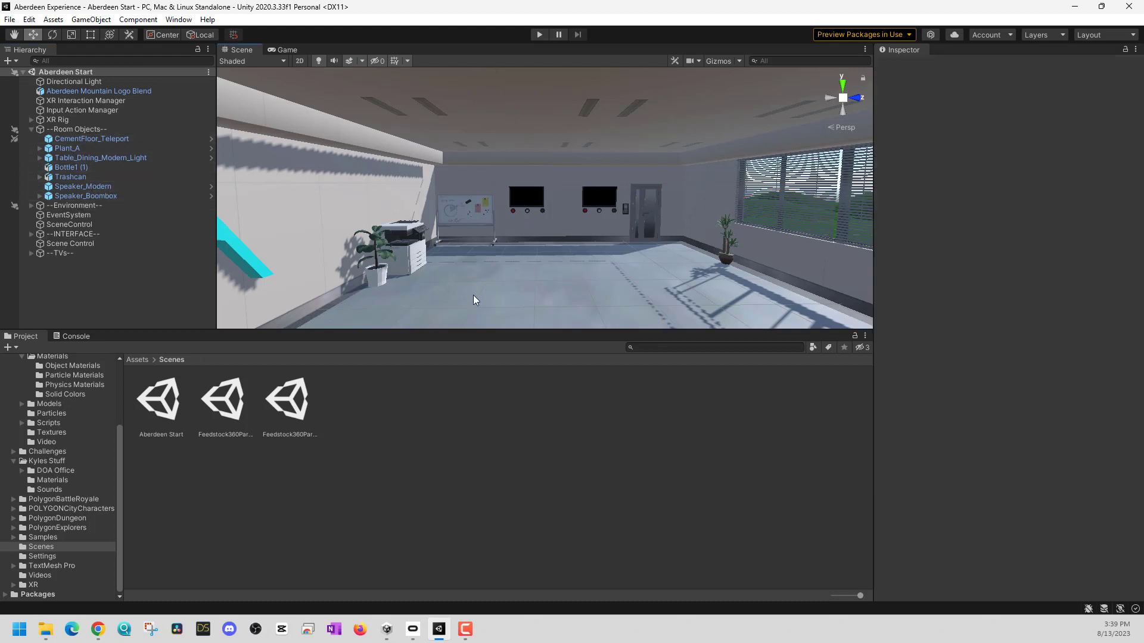
Disable scene picking for the Aberdeen Mountain Logo Blend object.
left_click(14, 91)
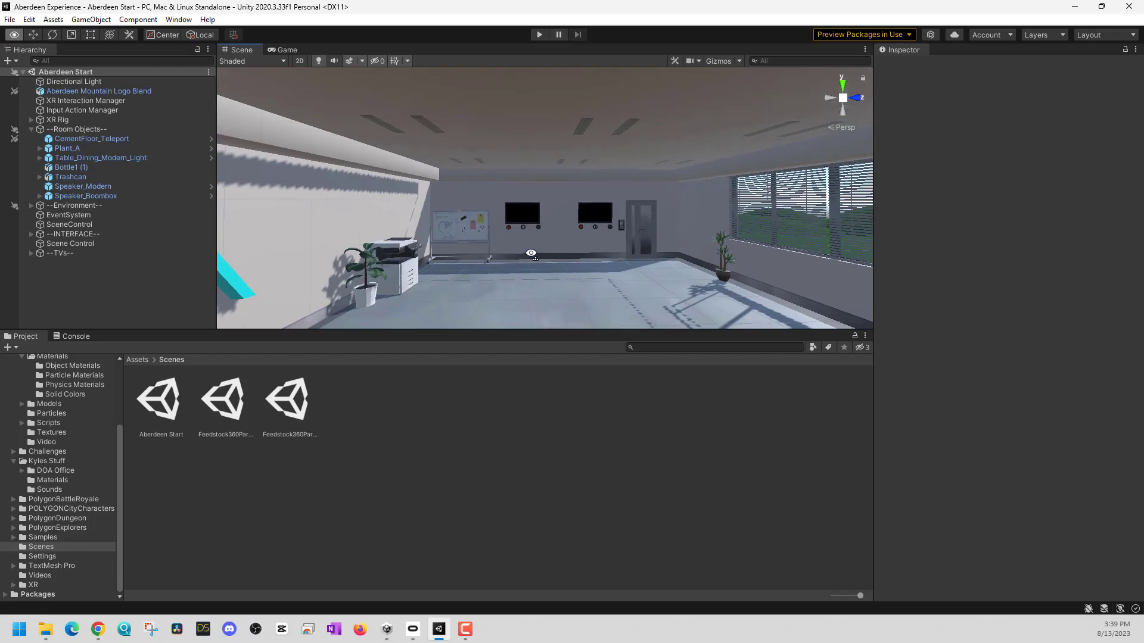
scroll(530, 253, "up", 5)
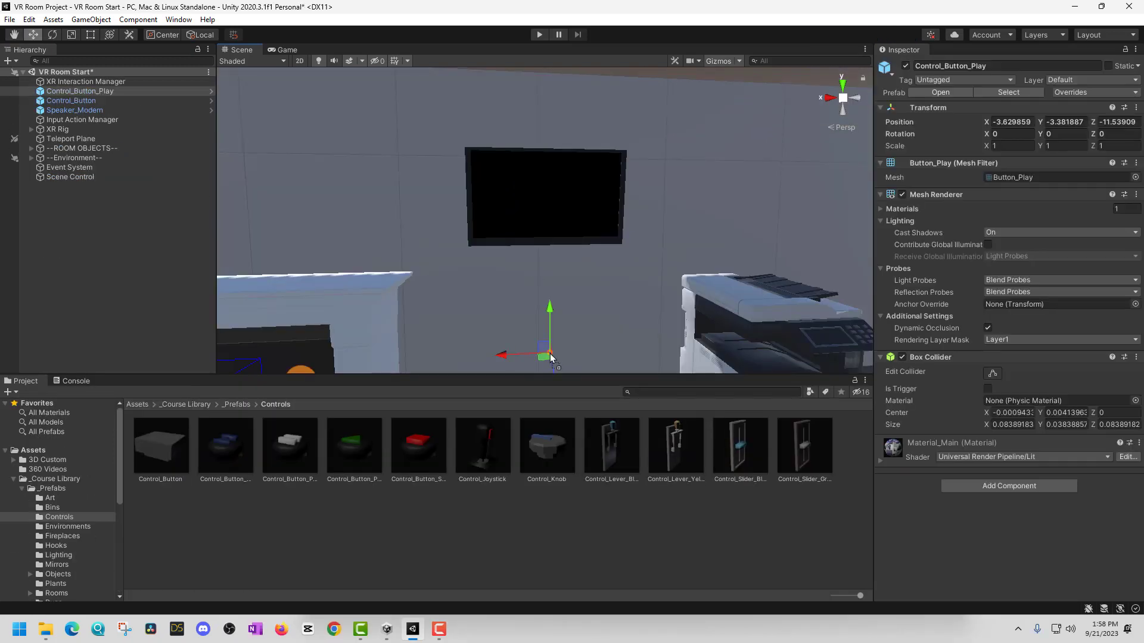
Move Control_Button_Play in front of the television wall and set its scale to 3 on all axes.
left_click_drag(558, 367, 593, 349)
scroll(592, 349, "up", 2)
left_click(1011, 146)
type("21")
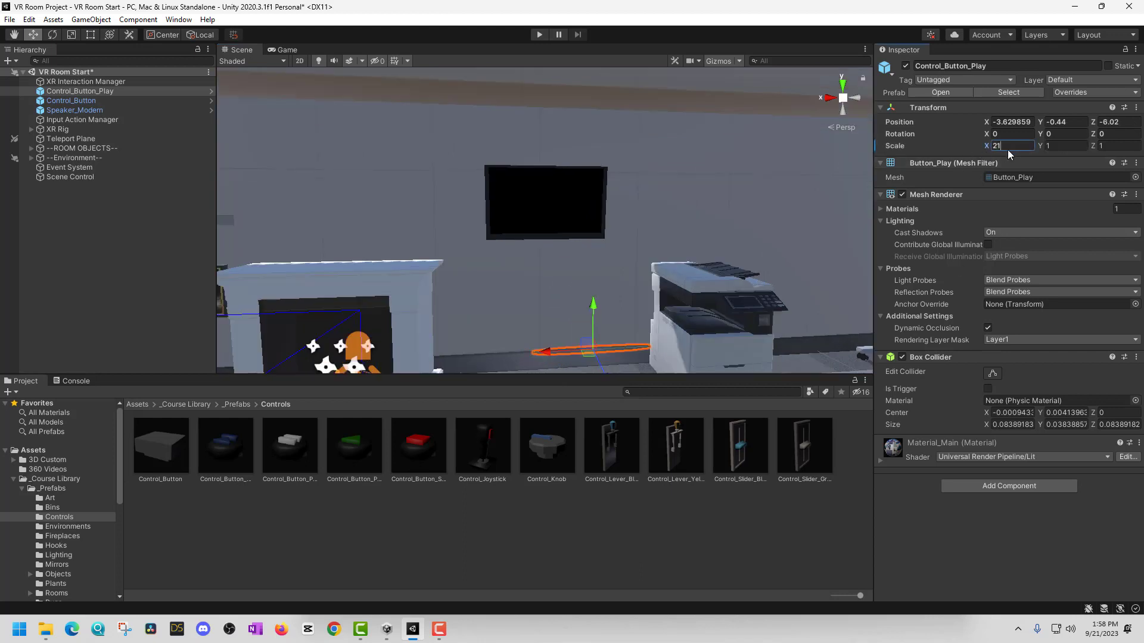
key("Return")
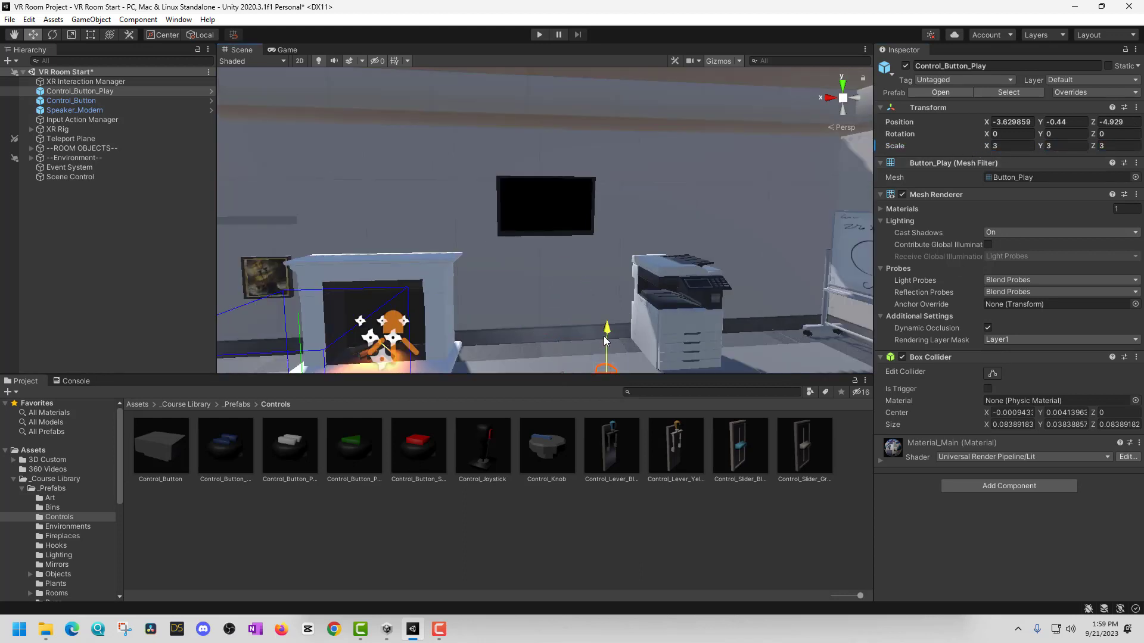
Raise Control_Button_Play to about Y 0.23 and shift it along the Z axis to about -4.634.
left_click_drag(604, 341, 606, 290)
scroll(615, 288, "up", 3)
right_click_drag(616, 289, 601, 314)
scroll(601, 313, "up", 2)
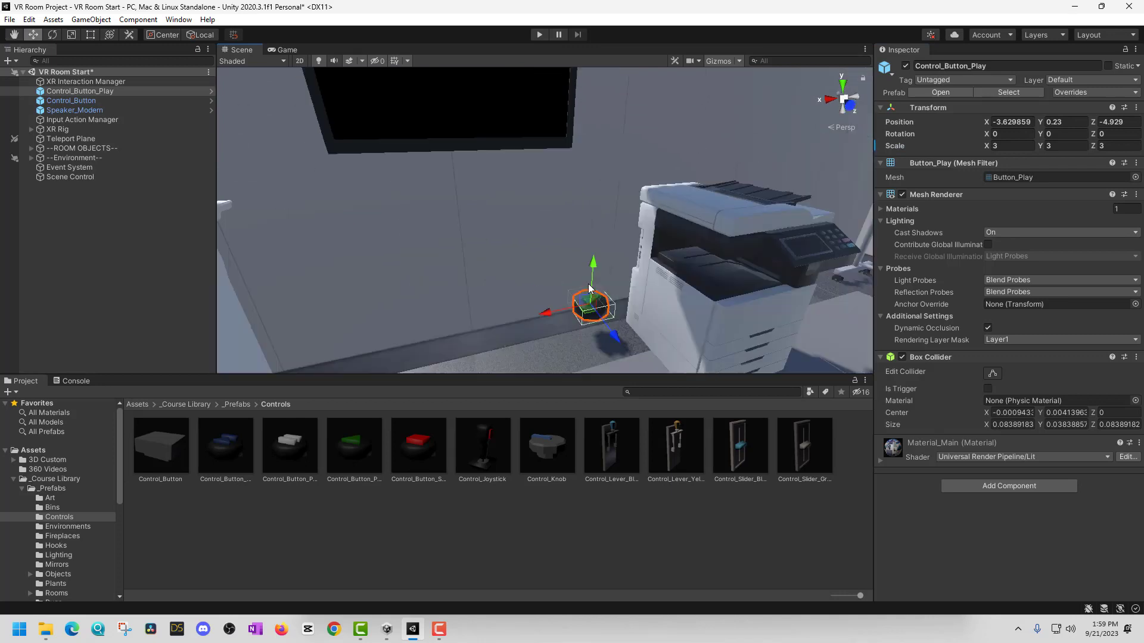
scroll(600, 314, "down", 2)
left_click_drag(599, 307, 613, 324)
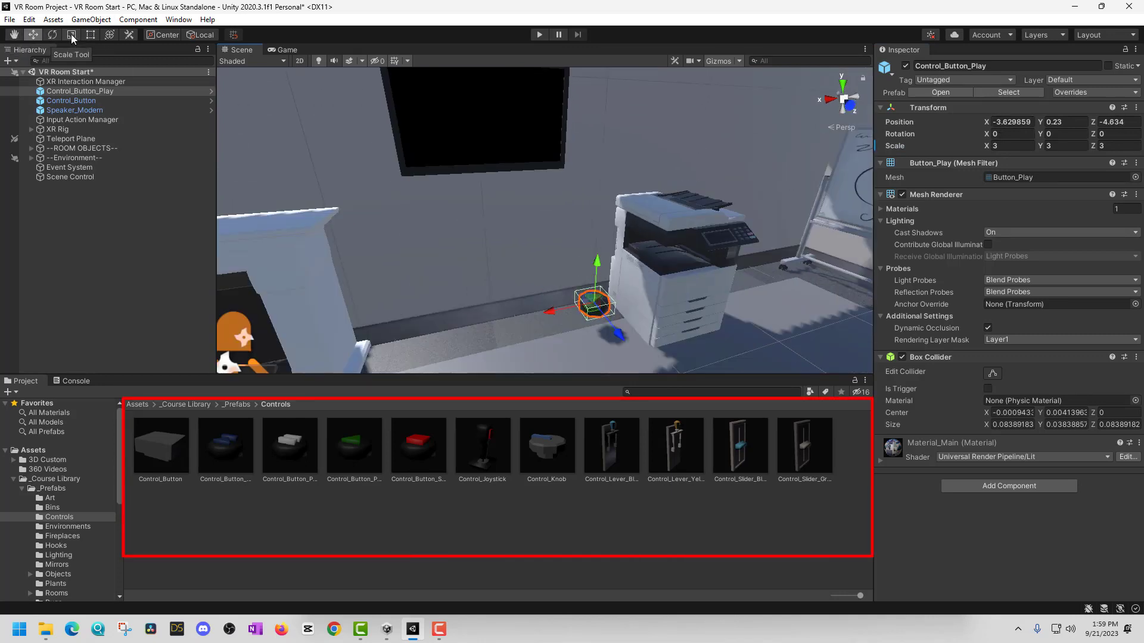
Rotate Control_Button_Play to 90 degrees on the X axis so it faces out from the wall.
left_click(52, 35)
left_click_drag(610, 275, 588, 248)
left_click(1010, 133)
type("90")
left_click(33, 34)
Position Control_Button_Stop beneath the television, set its scale to 3 on all axes and its X rotation to 90.
mouse_move(538, 200)
left_mouse_down()
mouse_move(445, 203)
mouse_move(492, 202)
mouse_move(545, 320)
mouse_move(467, 268)
mouse_move(587, 249)
mouse_move(591, 211)
mouse_move(553, 190)
left_mouse_up()
left_click(1013, 146)
type("3")
left_click(1056, 146)
type("3")
key("Tab")
type("3")
left_click(1009, 134)
type("90")
key("Return")
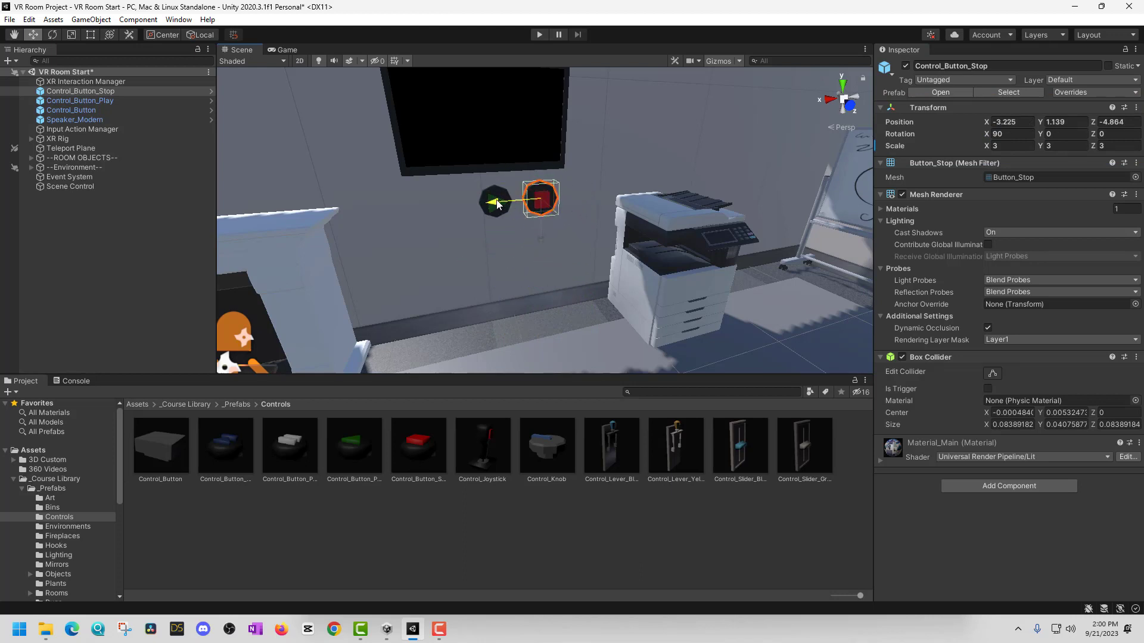
Add the Control_Button_Pause prefab beside the play button and set its X rotation to 90.
left_click_drag(290, 446, 422, 209)
left_click(1011, 134)
type("90")
key("Return")
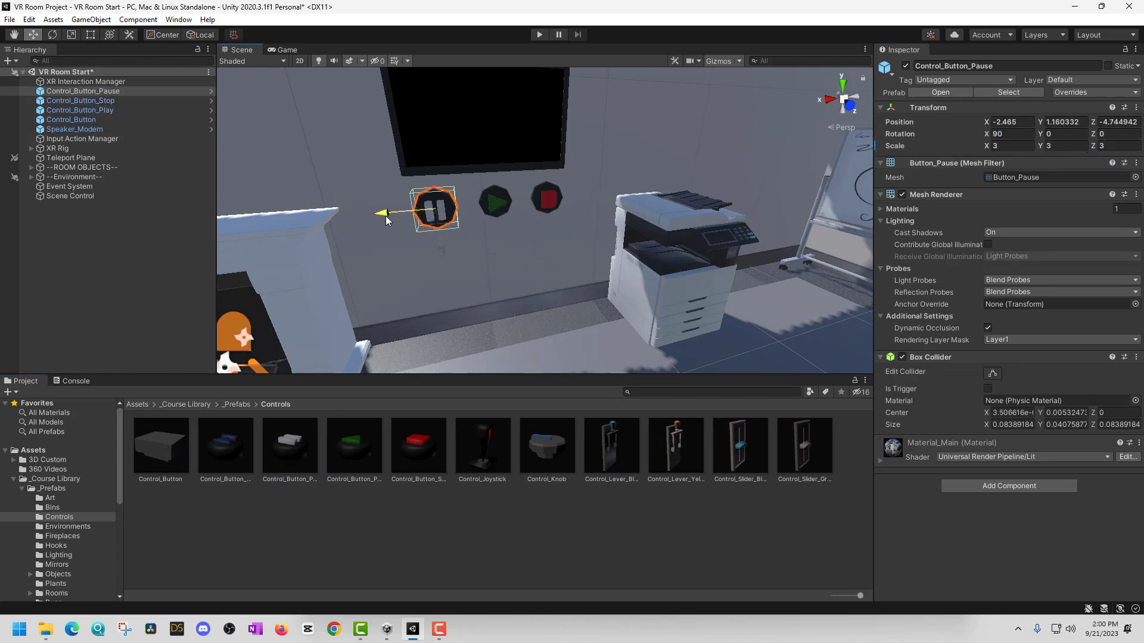
Fine-tune the placement of the pause, play and stop buttons in a row beneath the television.
left_click(548, 198)
left_click(493, 203)
left_click(485, 280)
right_click_drag(679, 355, 617, 314)
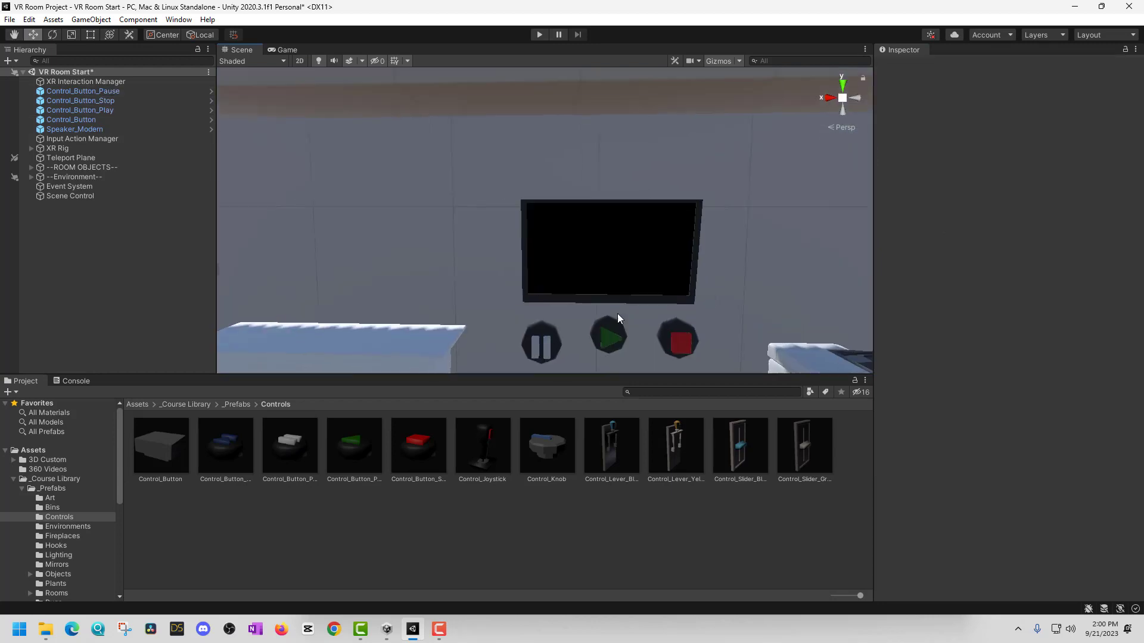
scroll(536, 239, "up", 3)
left_click(417, 234)
left_click_drag(391, 235, 399, 236)
left_click(470, 234)
left_click(424, 234)
left_click(550, 314)
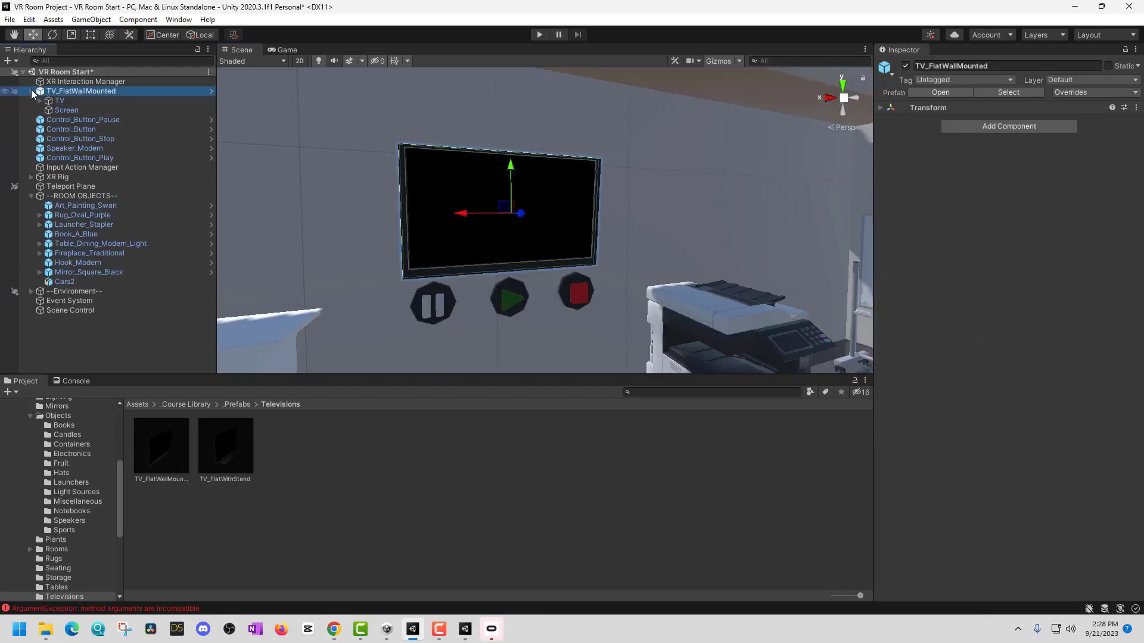
Examine the components of the television's Screen object and the XR Simple Interactable events of Control_Button_Play.
left_click(67, 109)
left_click(507, 310)
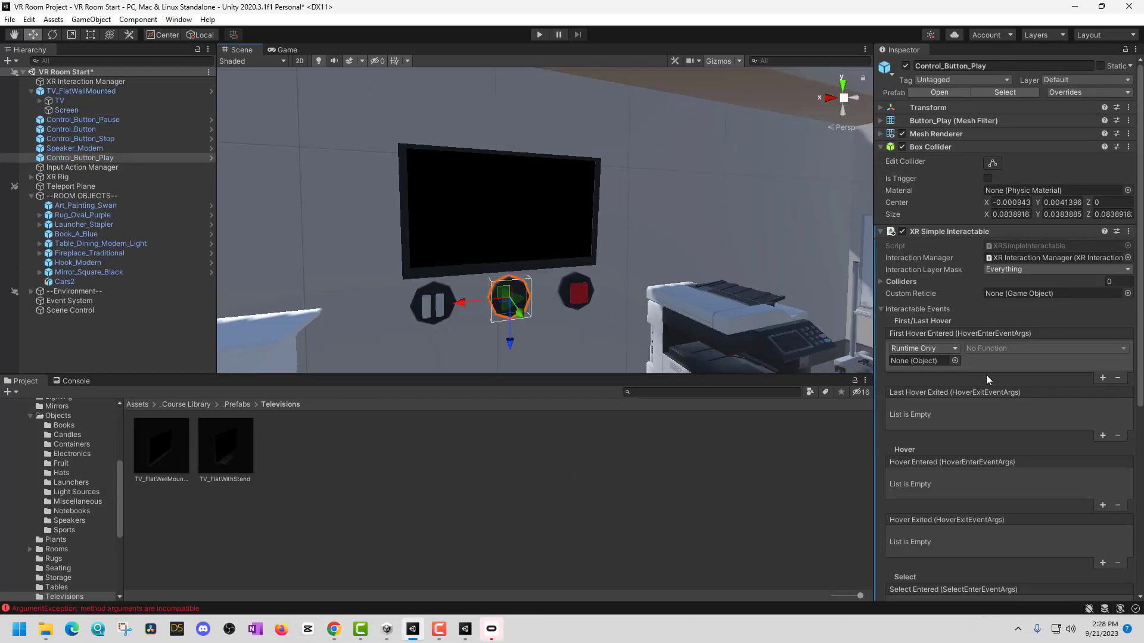
left_click(493, 234)
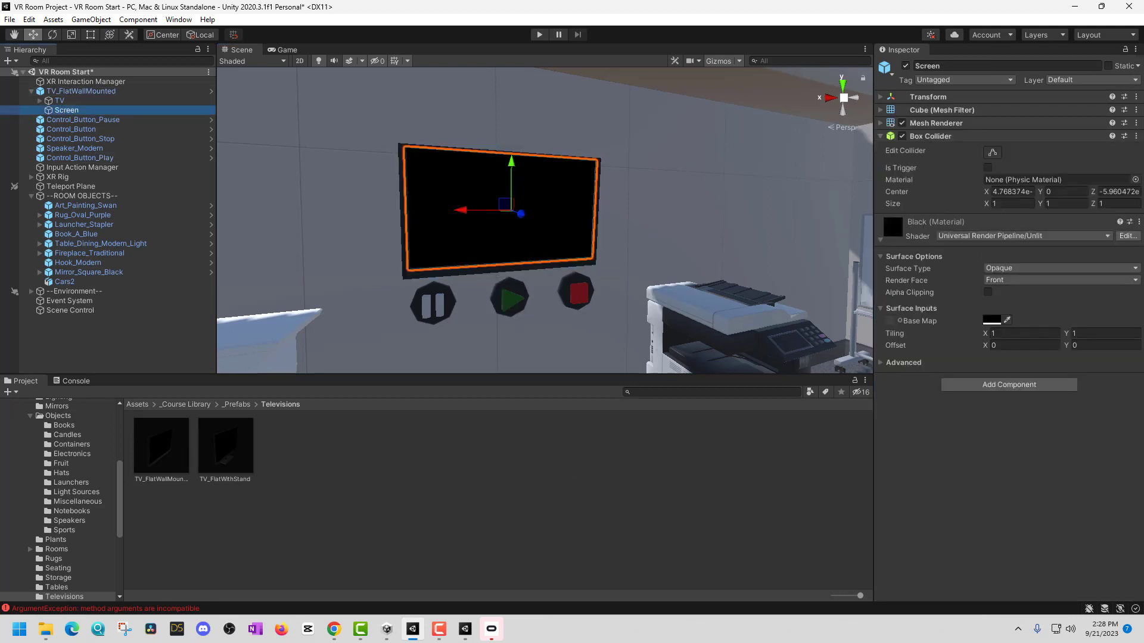
key("alt+Tab")
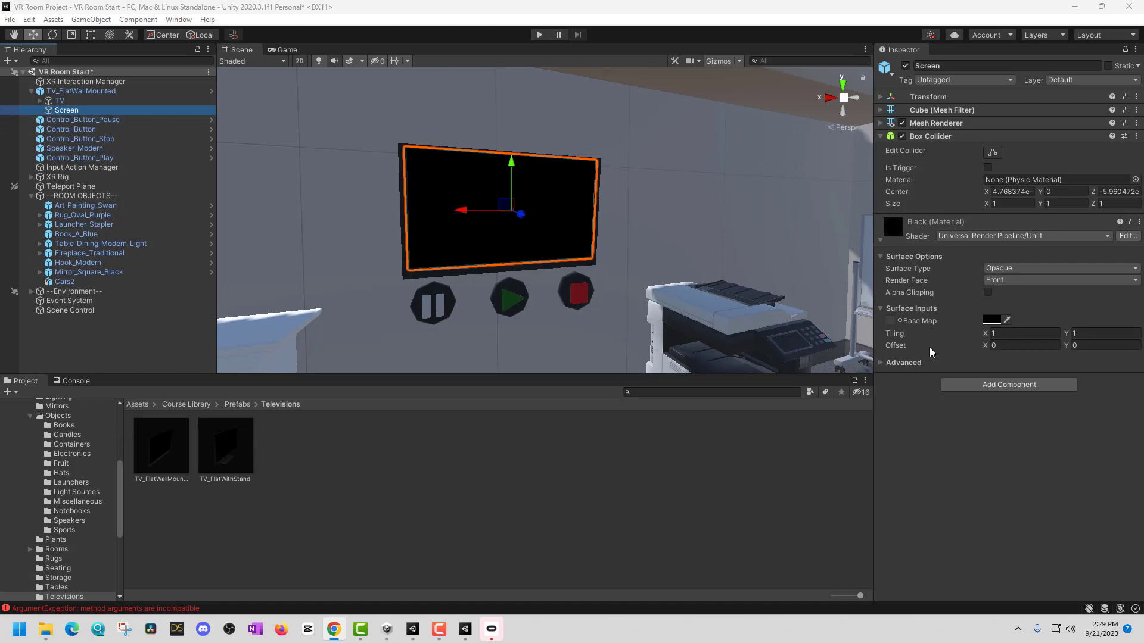
Add an Audio Source component to the television's Screen object and set its Spatial Blend to 1.
left_click(64, 101)
left_click(64, 111)
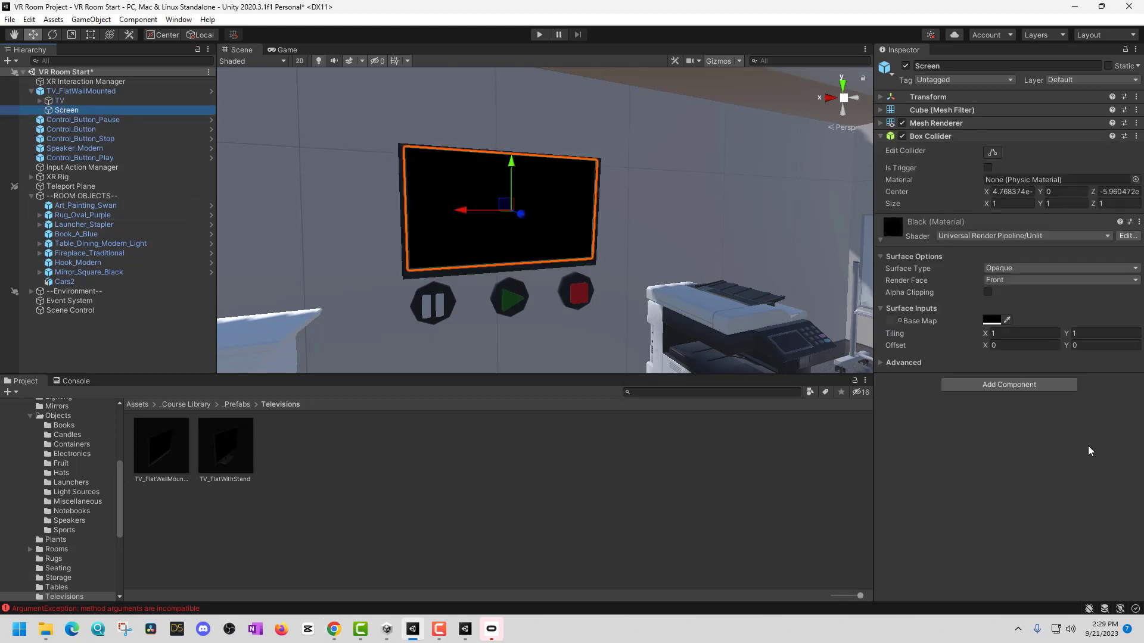
left_click(1023, 387)
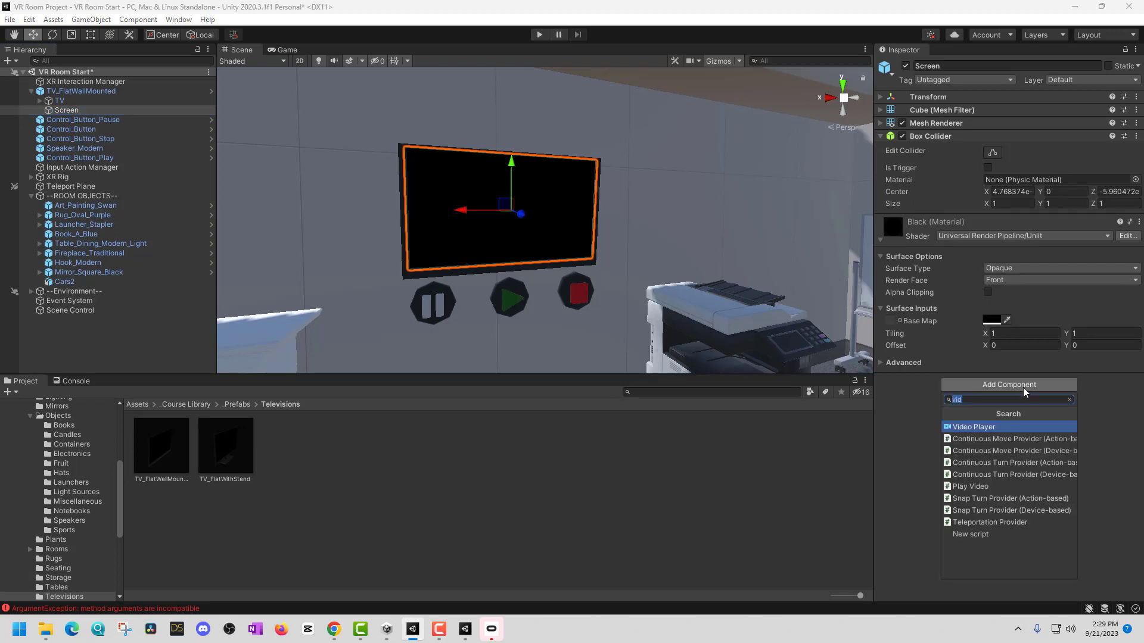
type("audio")
left_click(975, 518)
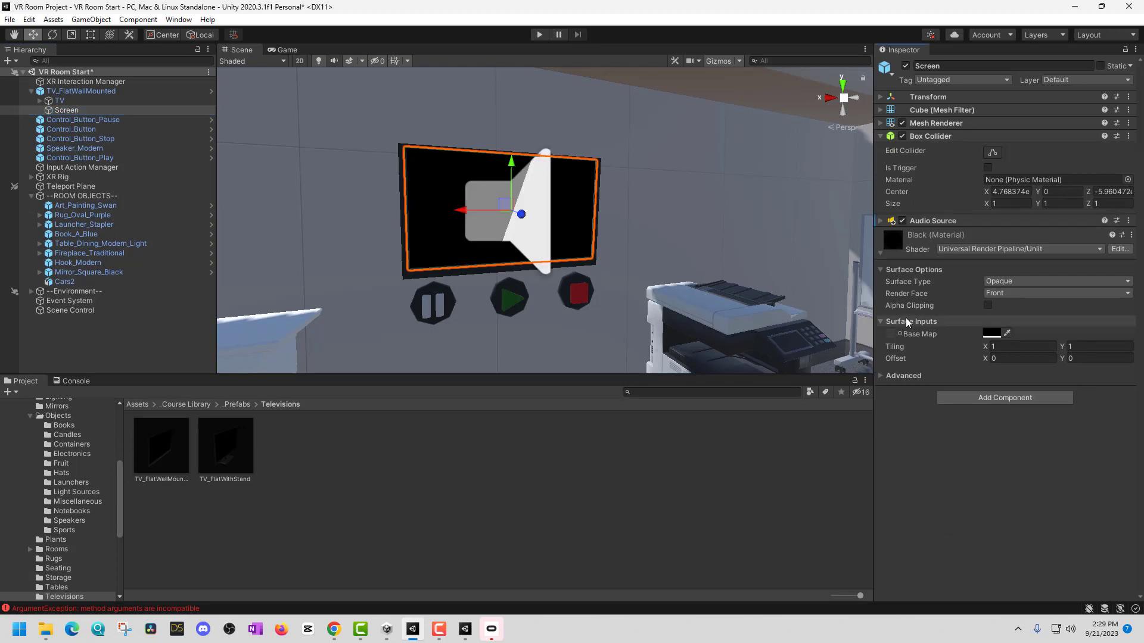
left_click(881, 221)
left_click_drag(987, 407, 1116, 420)
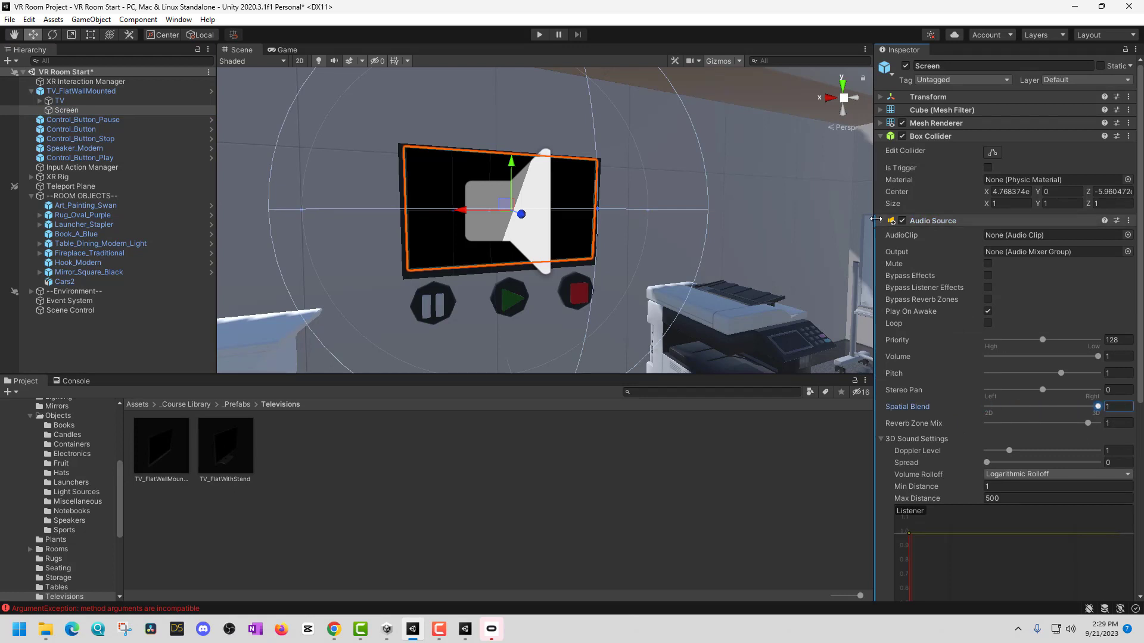
left_click(1025, 220)
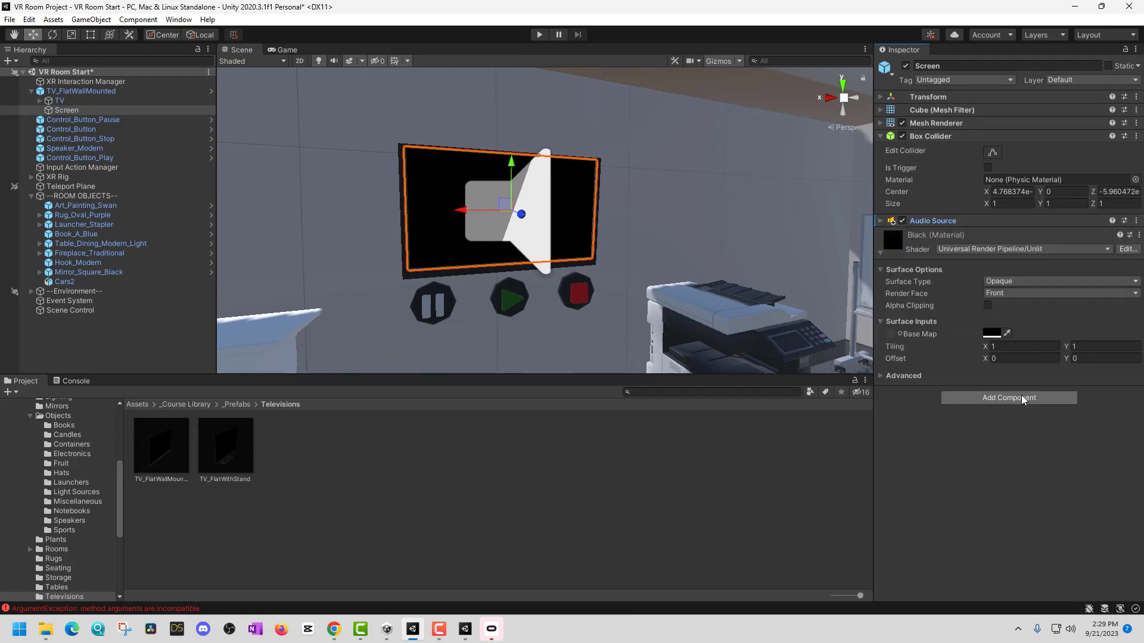
Add a Video Player component to the Screen object and turn off Play On Awake.
left_click(1021, 396)
type("vid")
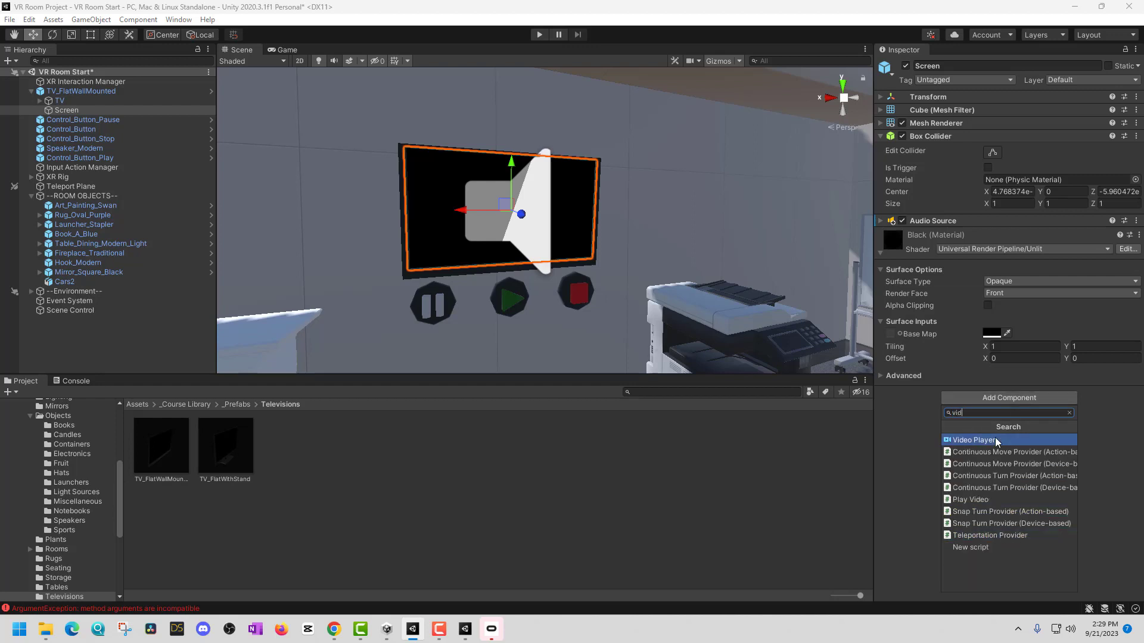
left_click(995, 439)
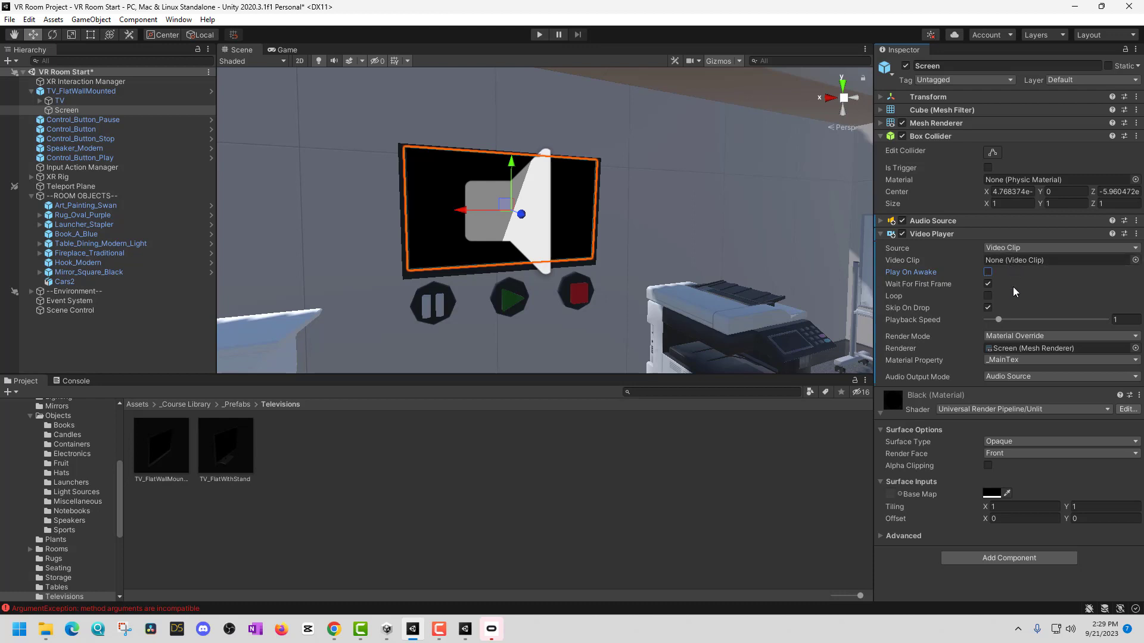
Add a Play Video script to Screen and assign the Rick Astley video as the first entry of its Video Clips list.
left_click(1009, 558)
type("play")
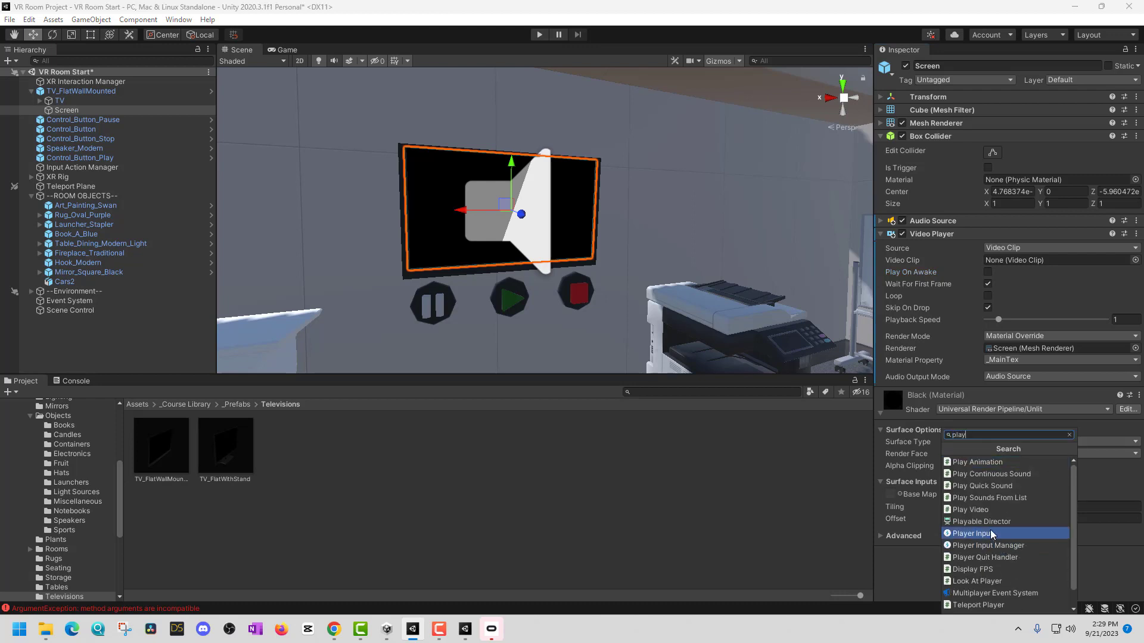
left_click(983, 510)
left_click(1102, 472)
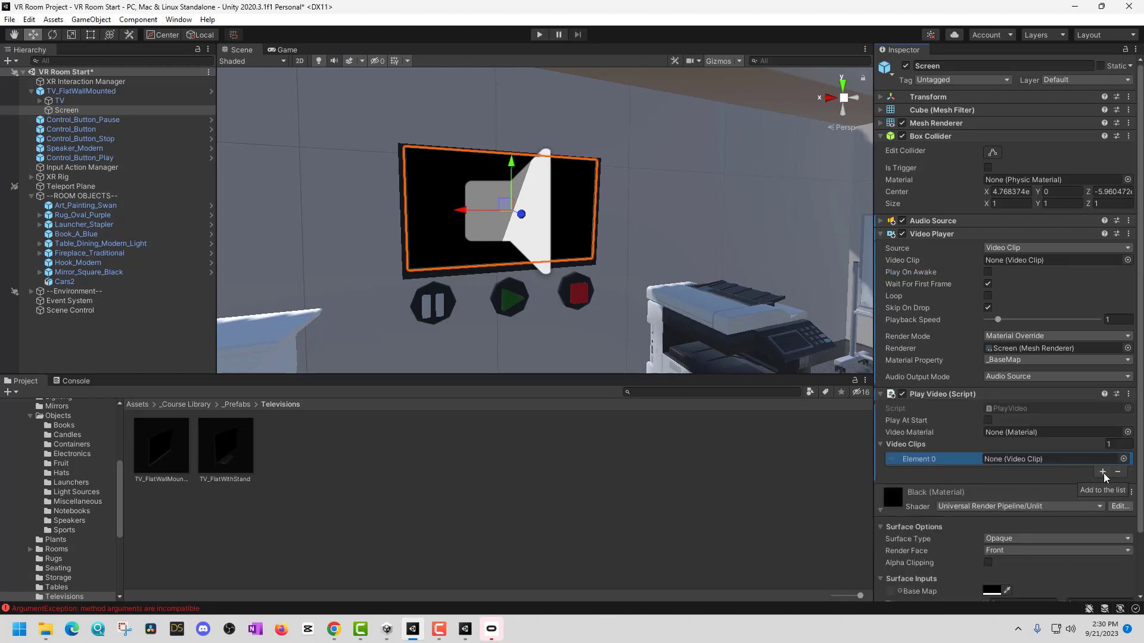
left_click(236, 404)
left_click_drag(700, 523, 1013, 462)
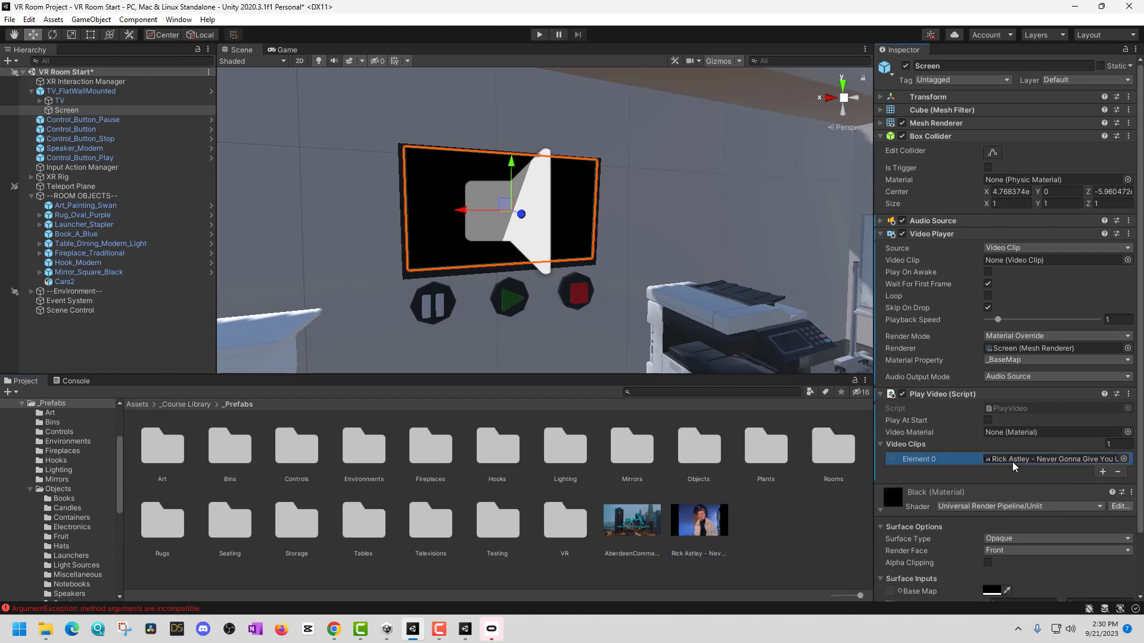
left_click(1108, 444)
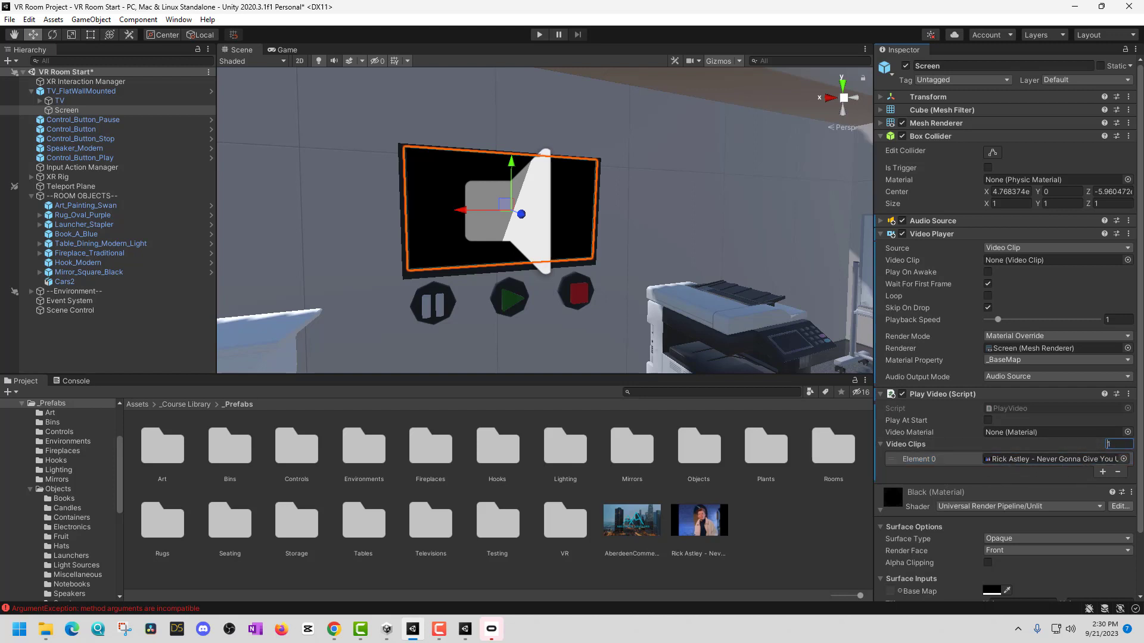
key("alt+Tab")
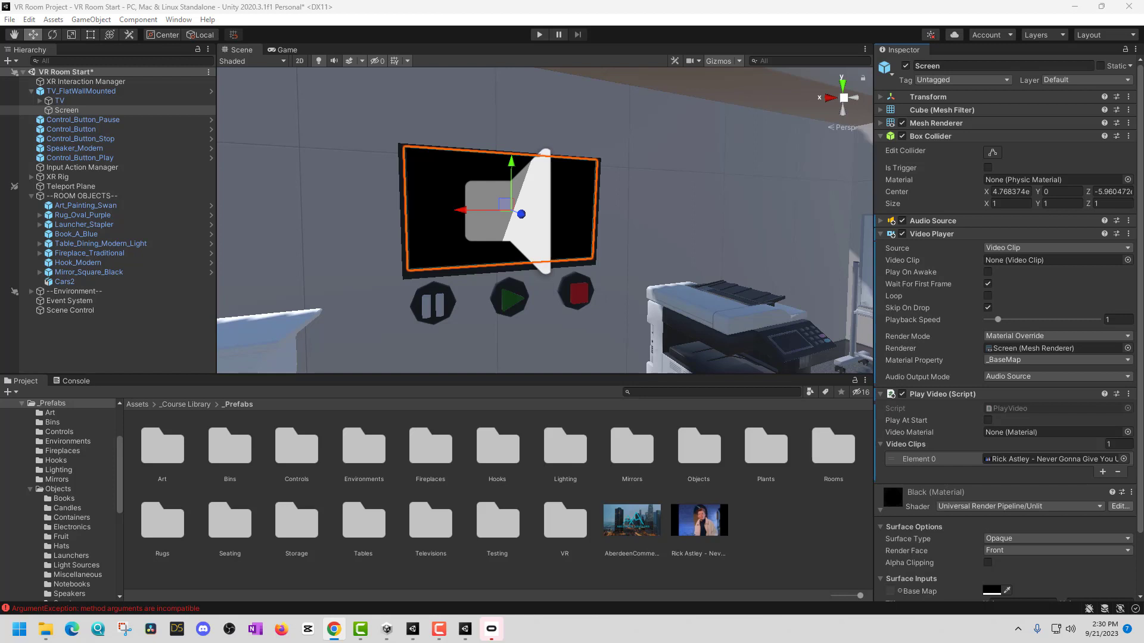
Select _BaseMap as the Material Property of Screen's Video Player.
scroll(992, 482, "down", 3)
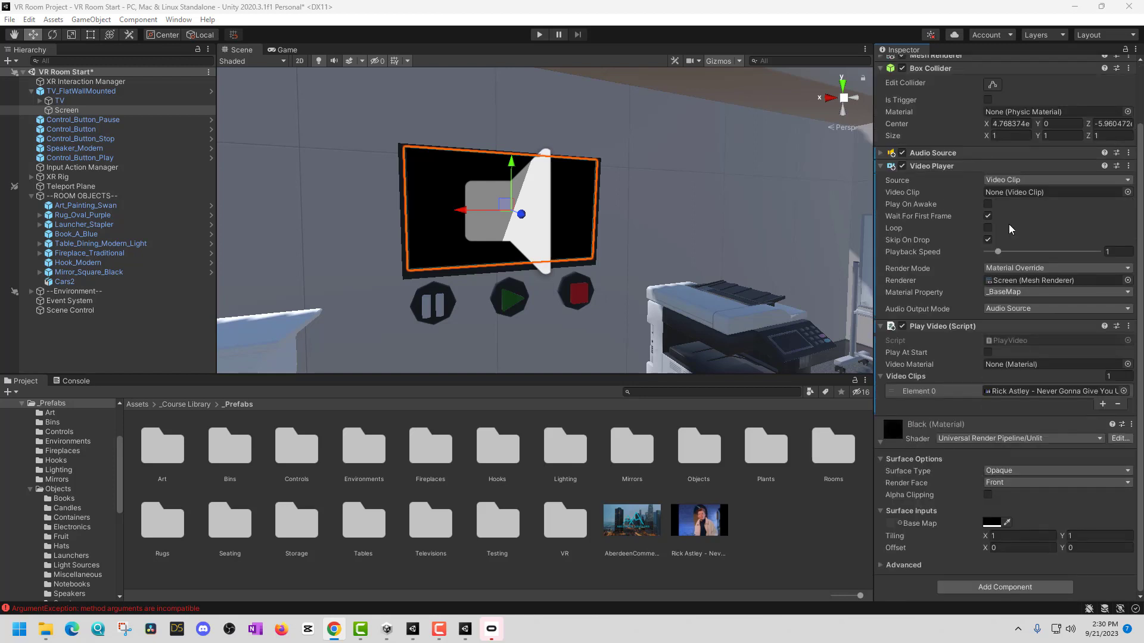
left_click(1005, 288)
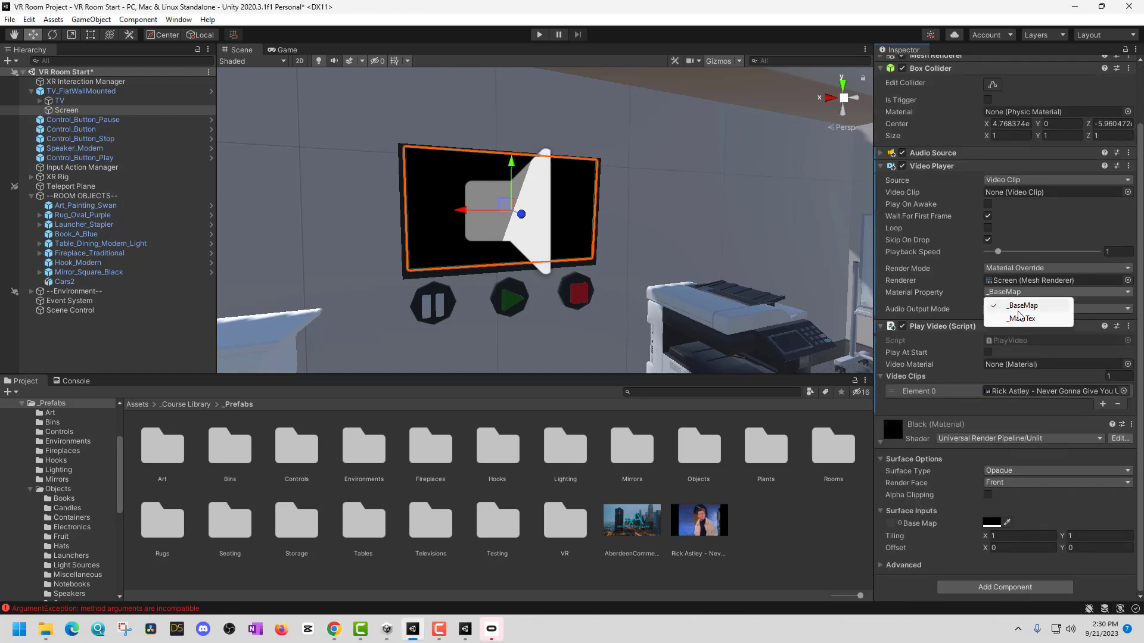
left_click(1021, 308)
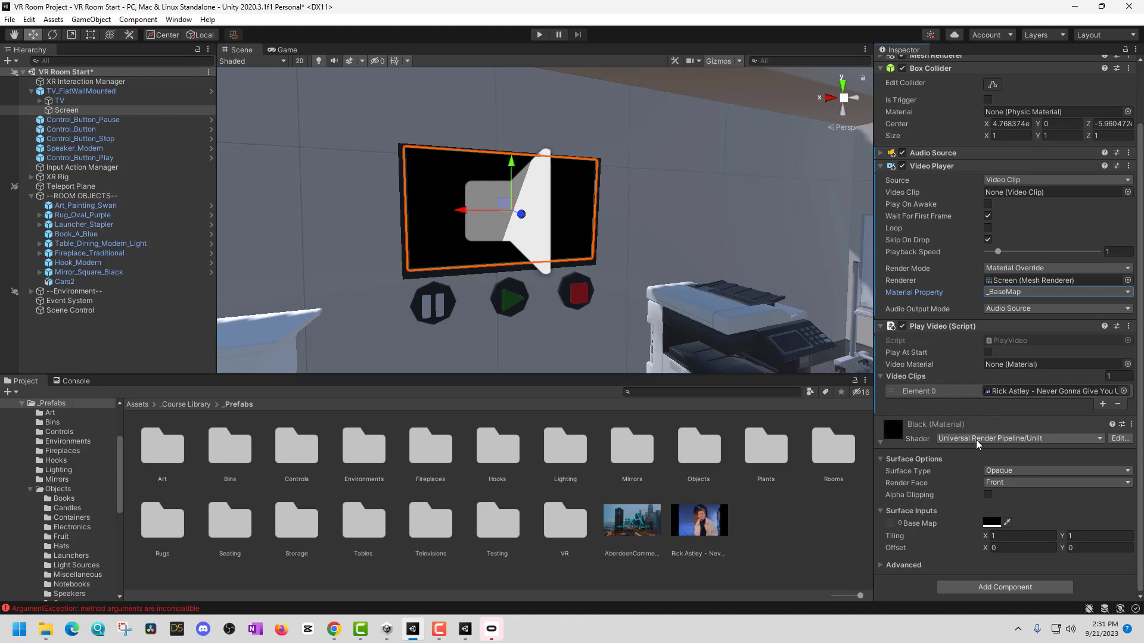
Enable Play At Start on the Play Video script to test the video in play mode, stop the test and disable Play At Start.
left_click(987, 352)
key("alt+Tab")
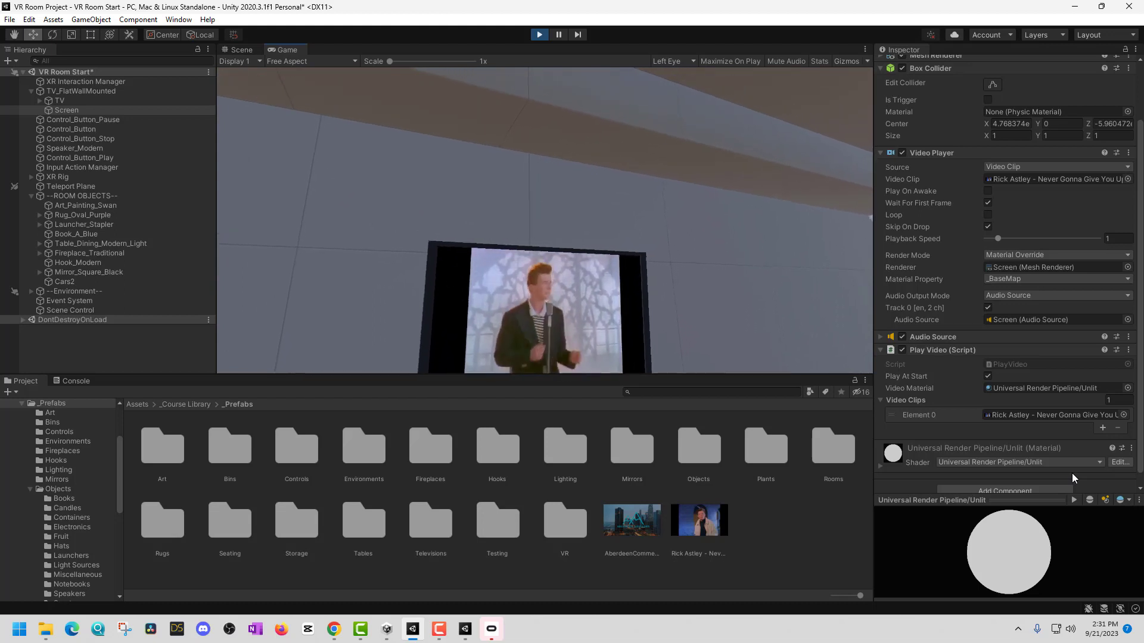
key("ctrl+p")
left_click(987, 352)
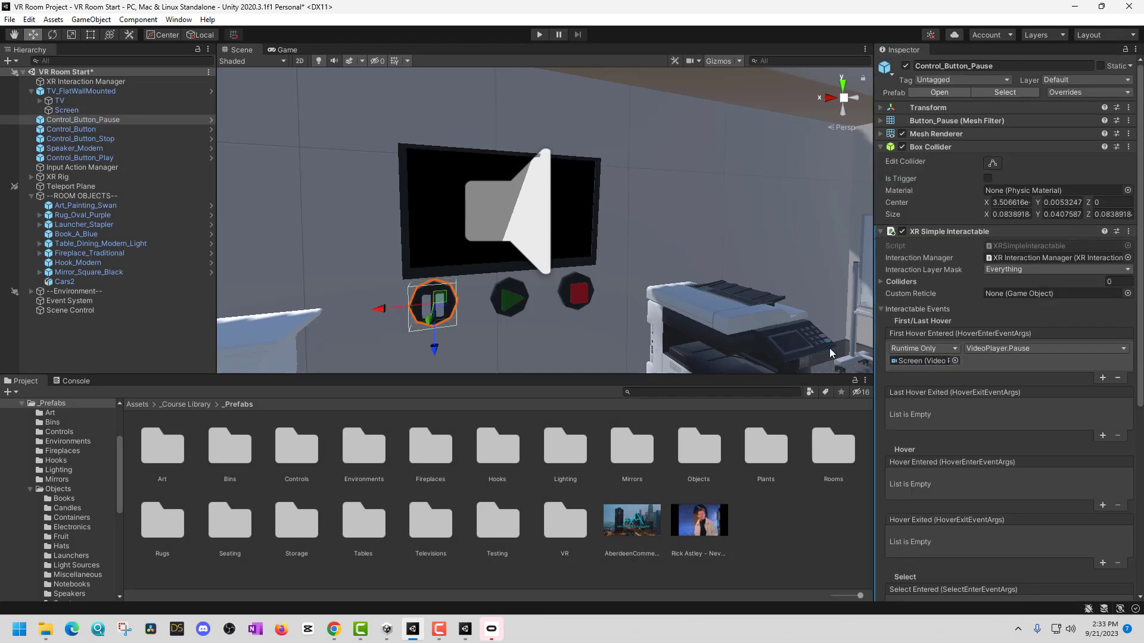
Set the First Hover Entered function of Control_Button_Play to PlayVideo.Play.
left_click(516, 301)
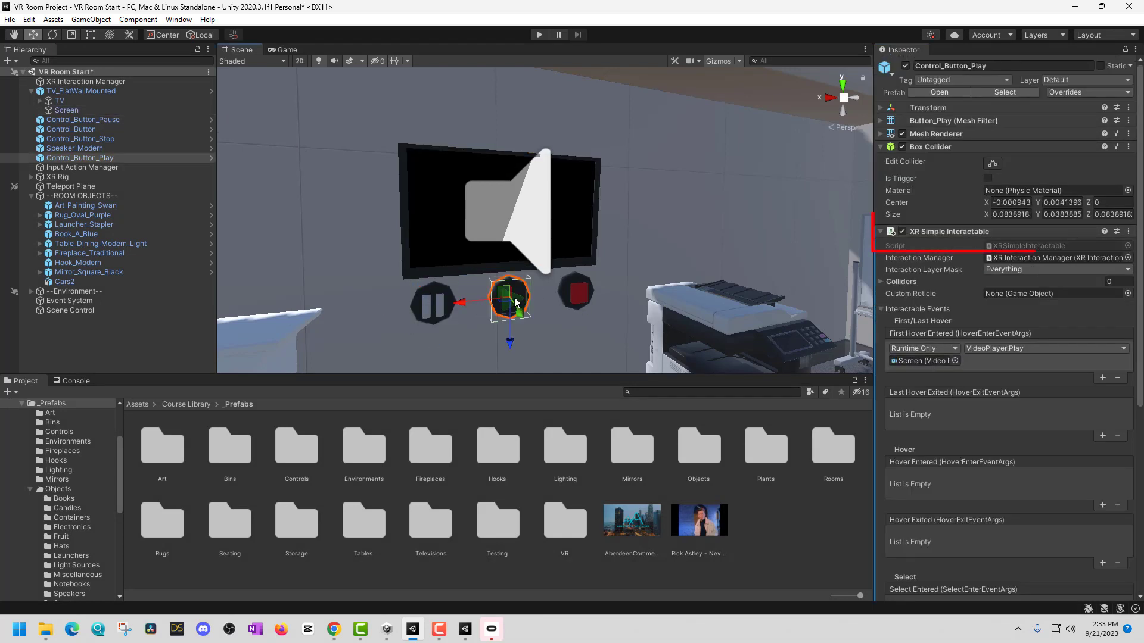
left_click(1060, 353)
mouse_move(1012, 472)
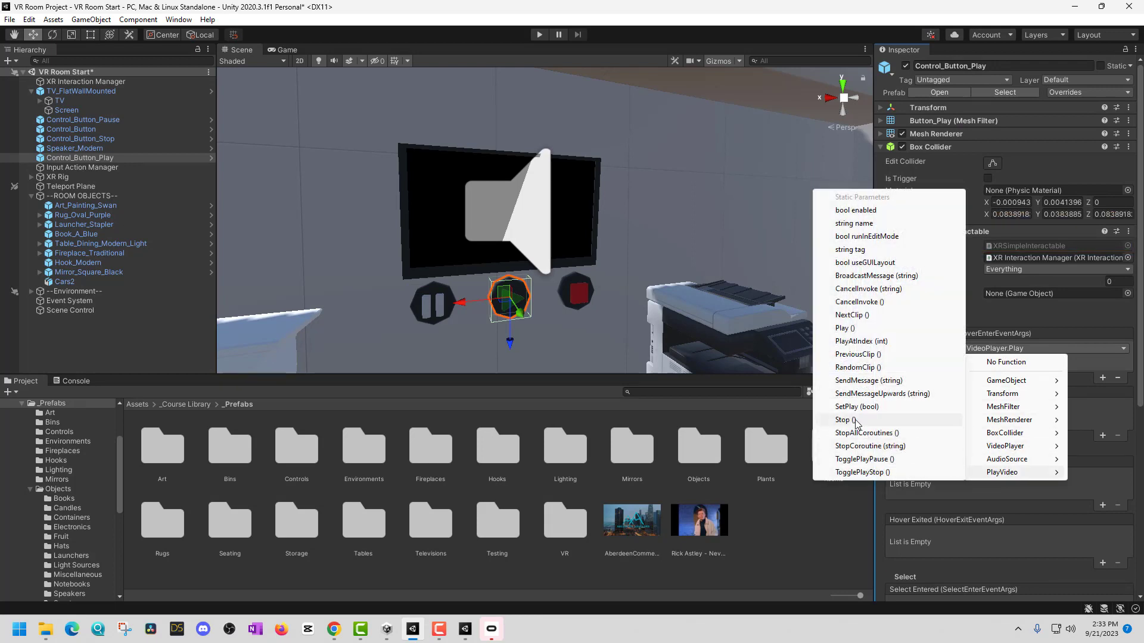
left_click(849, 333)
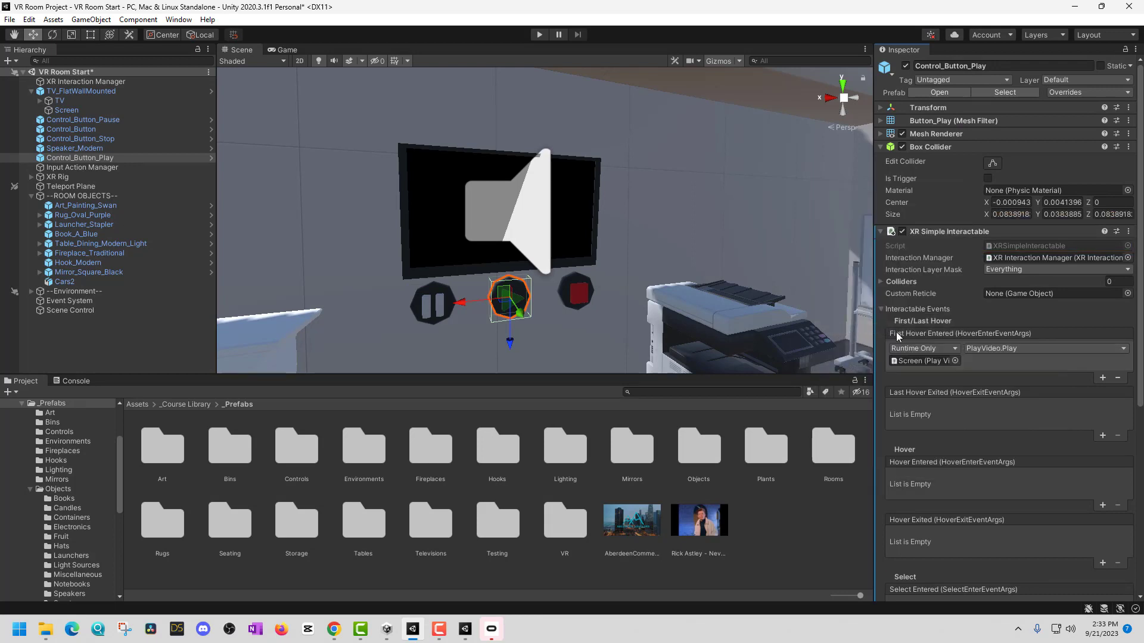
Set the First Hover Entered function of Control_Button_Stop to PlayVideo.TogglePlayStop.
left_click(569, 292)
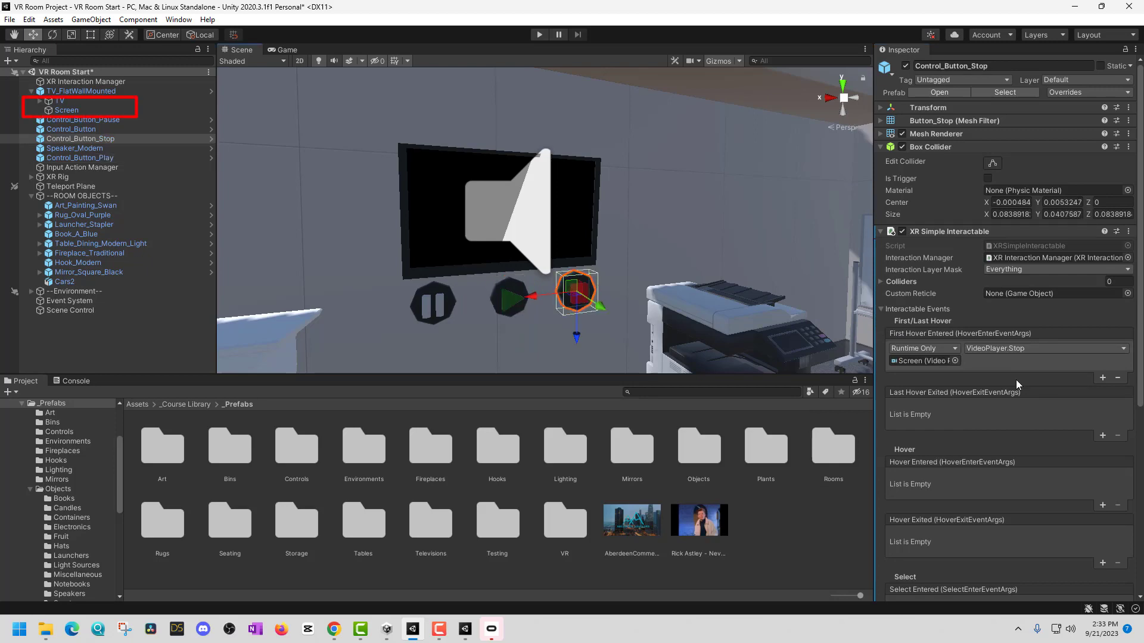
left_click(1011, 351)
mouse_move(1009, 472)
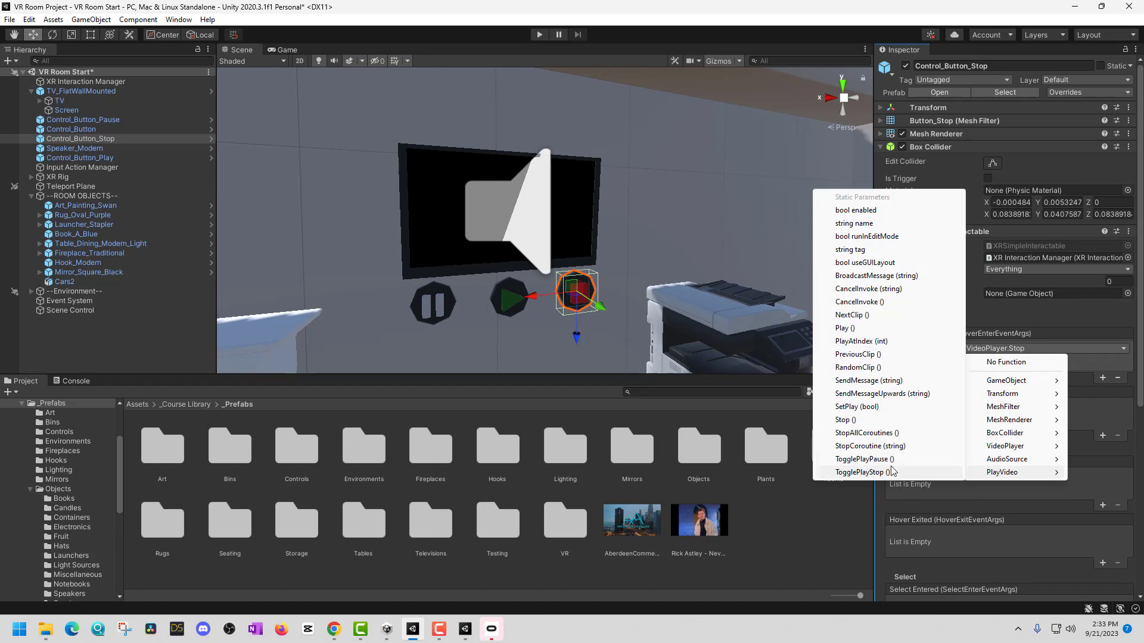
left_click(859, 473)
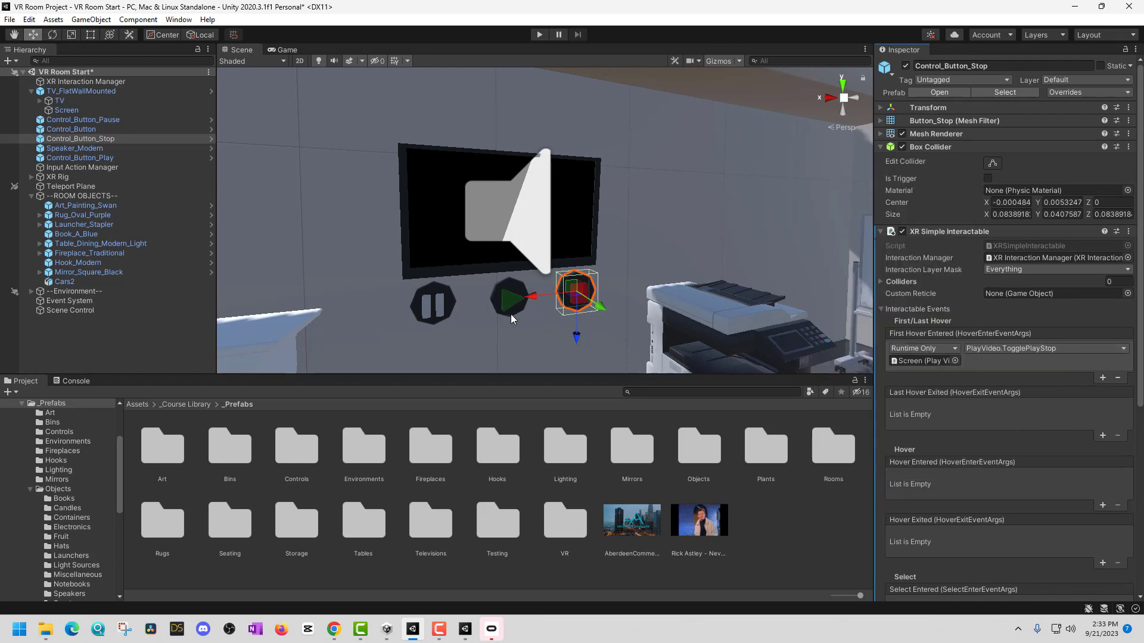
Set the First Hover Entered function of Control_Button_Pause to PlayVideo.TogglePlayPause and test the TV buttons in play mode.
left_click(433, 304)
left_click(1066, 348)
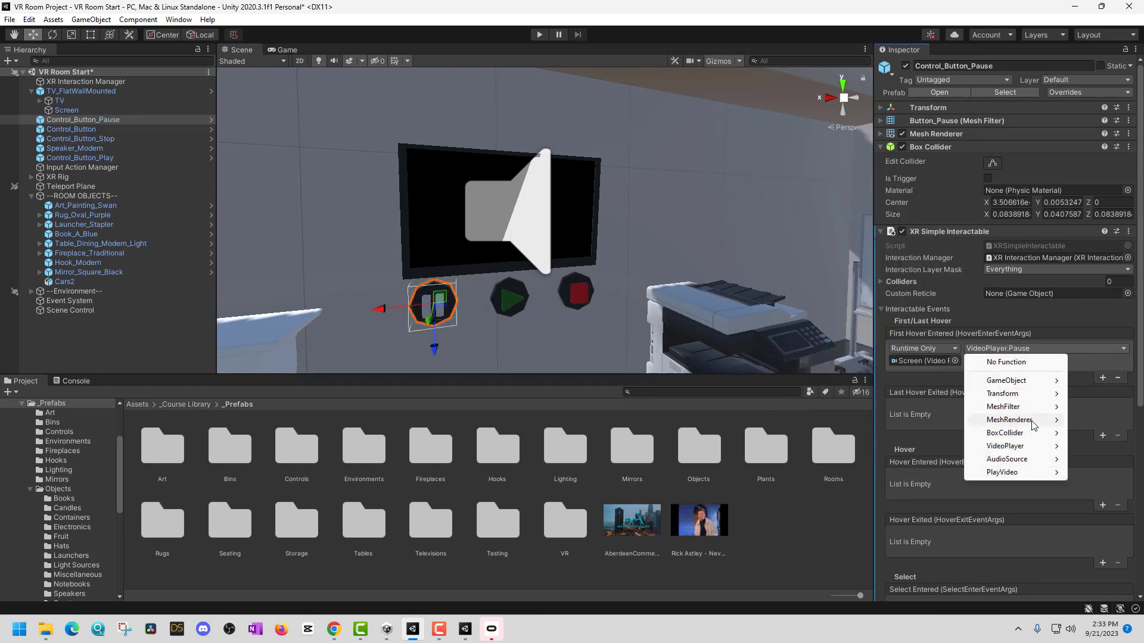
mouse_move(1019, 474)
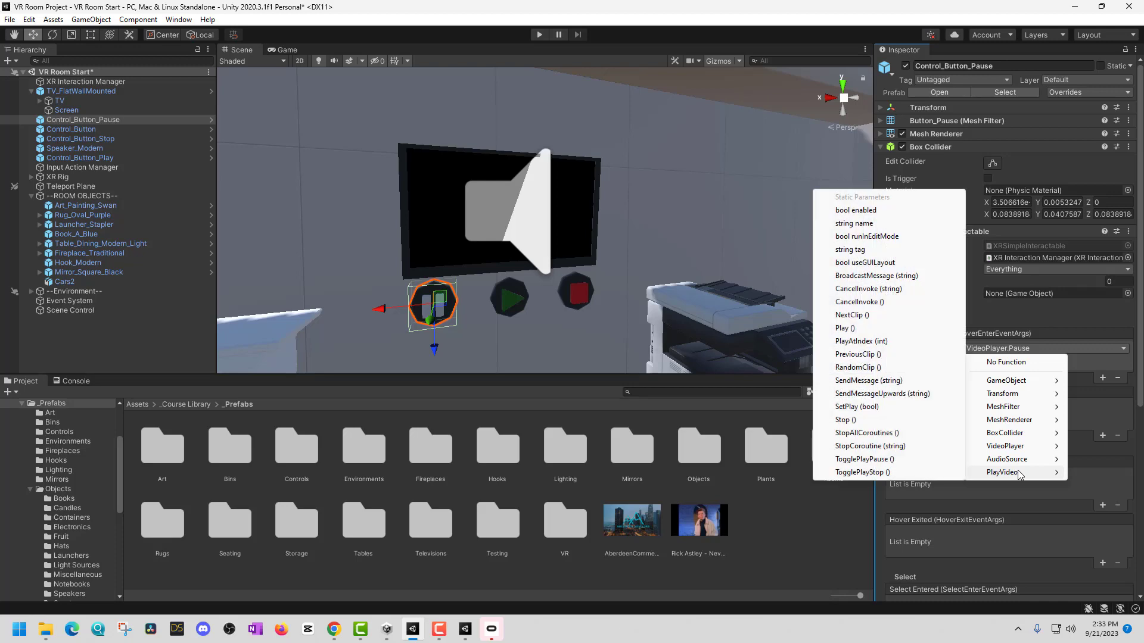
left_click(891, 459)
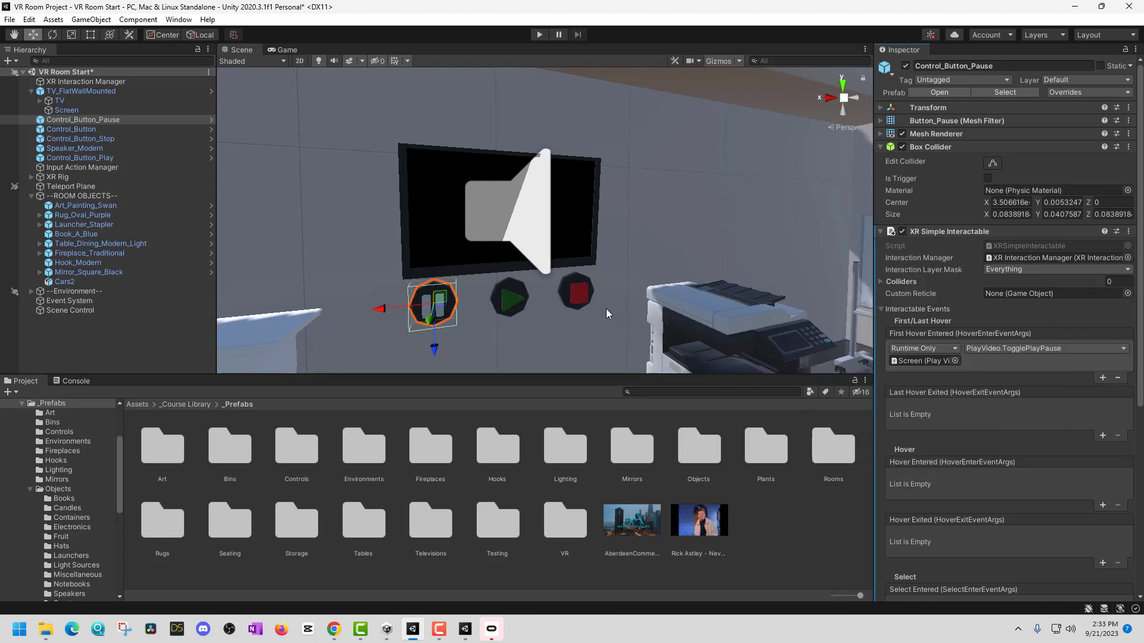
key("ctrl+p")
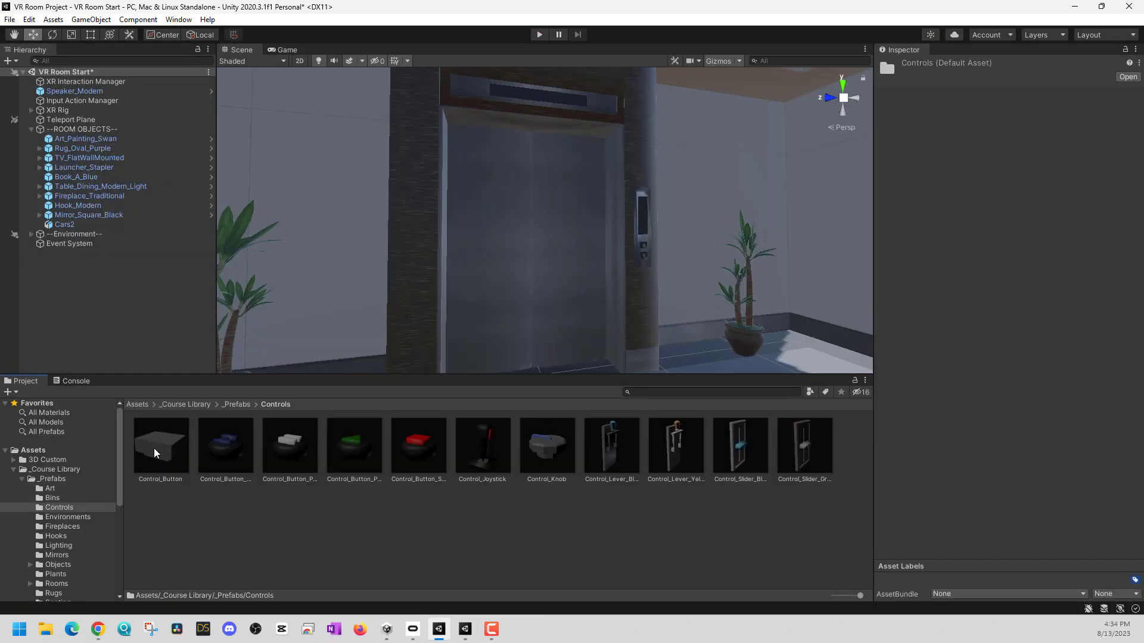
Place the Control_Button prefab in the scene in front of the elevator doors, at about X 4.02, Y 0.87, Z -1.96.
left_click_drag(155, 459, 549, 369)
right_click_drag(549, 368, 571, 400)
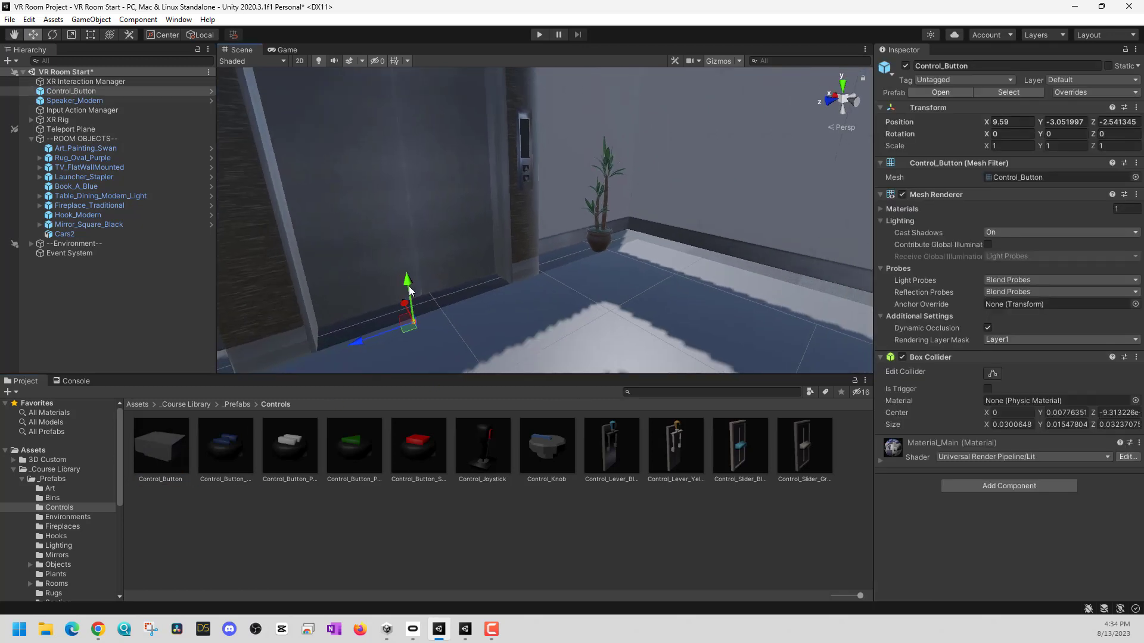
left_click_drag(409, 290, 512, 313)
left_click_drag(513, 282, 513, 211)
scroll(516, 249, "up", 2)
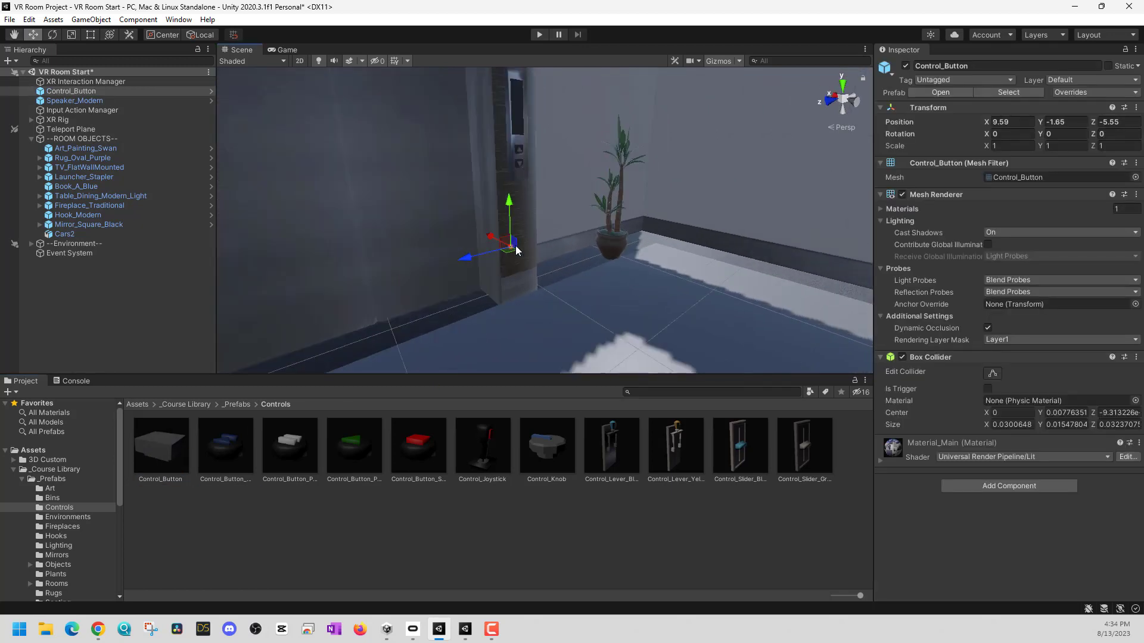
scroll(514, 251, "down", 3)
scroll(513, 253, "up", 3)
left_click_drag(463, 262, 287, 305)
left_click_drag(350, 273, 410, 355)
scroll(410, 355, "down", 3)
left_click_drag(416, 311, 390, 114)
left_click_drag(385, 156, 509, 191)
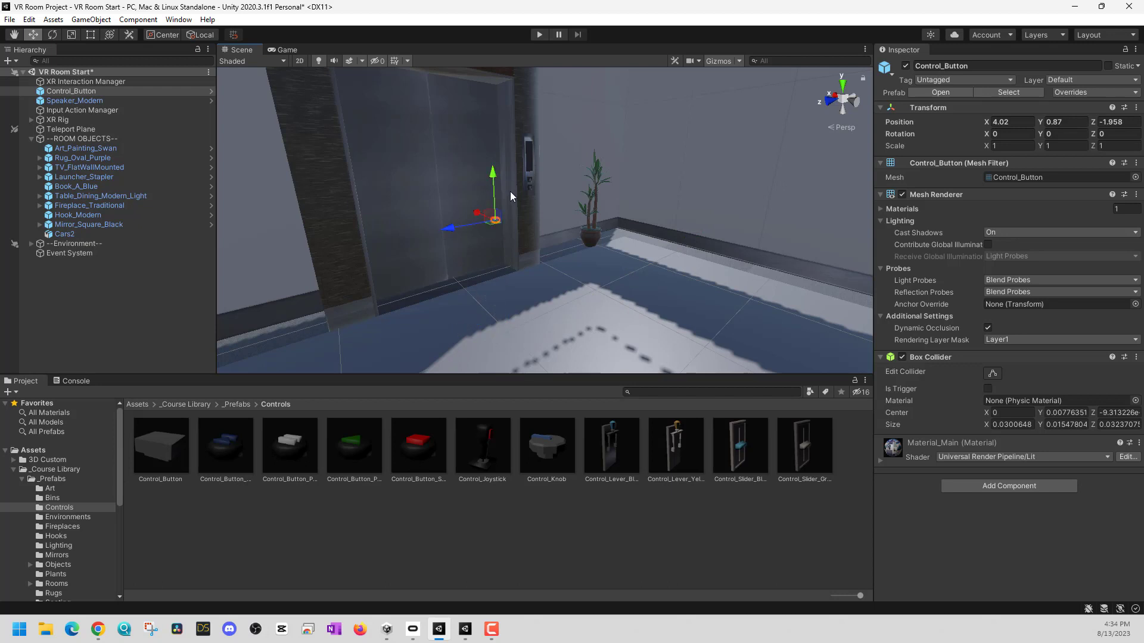
Scale Control_Button to 2 on the X, Y and Z axes.
scroll(406, 220, "up", 4)
left_click(1013, 146)
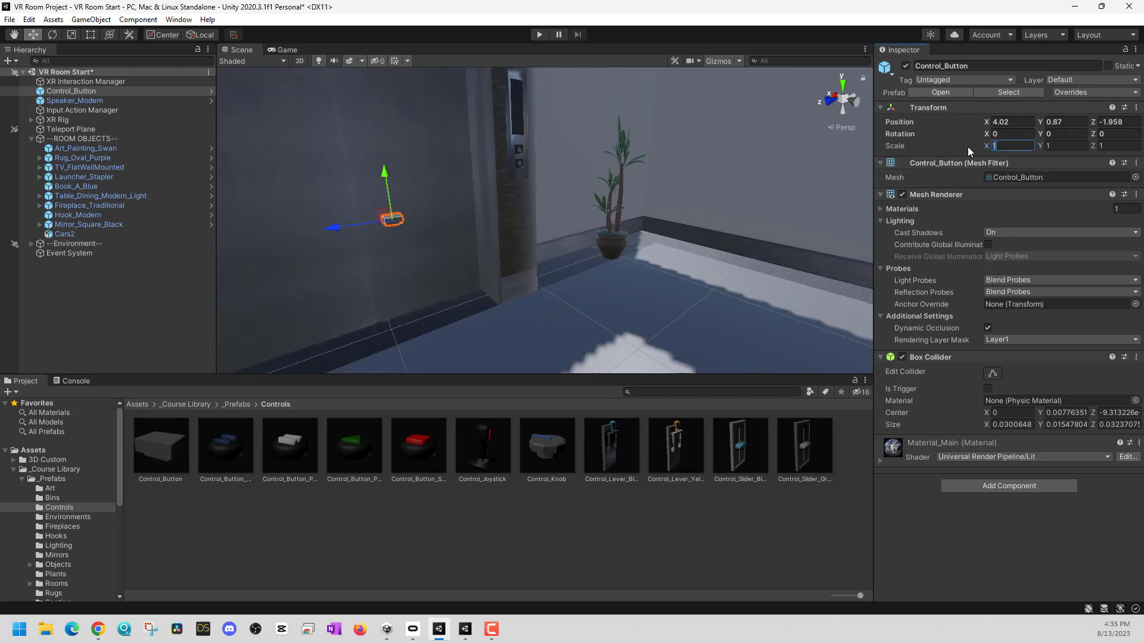
type("2")
key("Tab")
type("2")
key("Tab")
type("2")
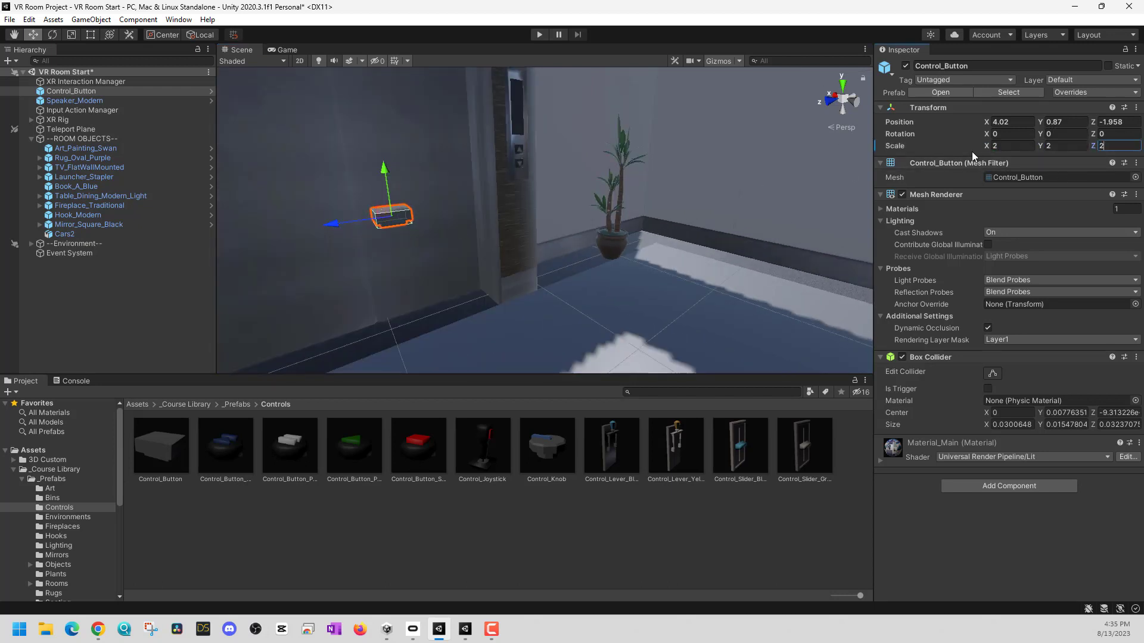
Set the rotation of Control_Button to 90 on X and -90 on Y.
left_click(1051, 134)
left_click(1031, 134)
type("90")
left_click(1065, 134)
type("90-90")
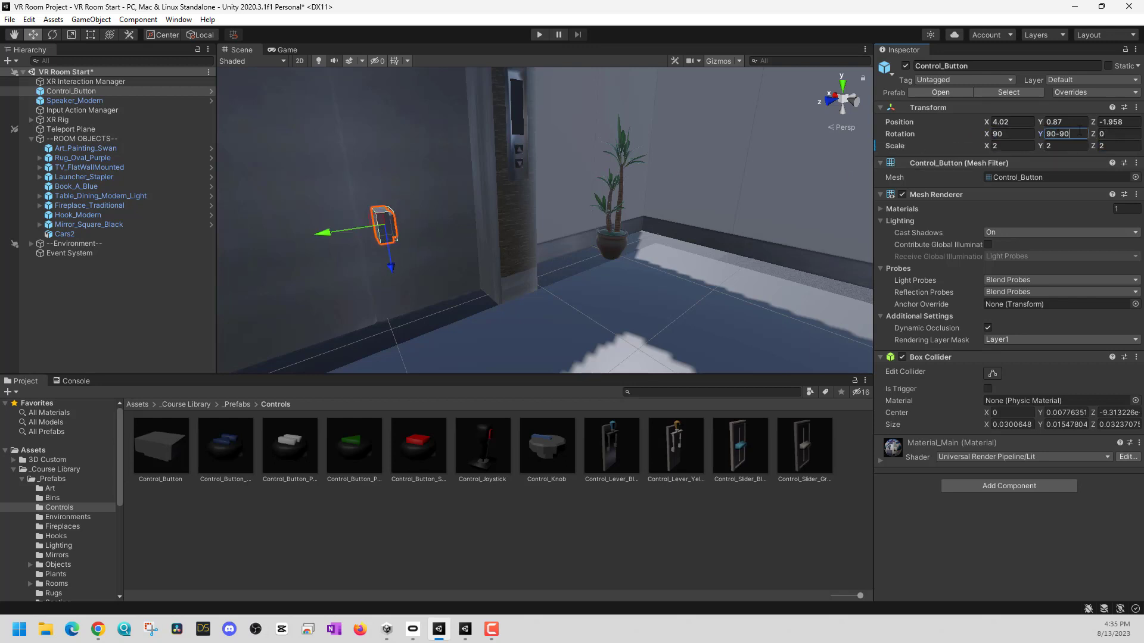
type("-90")
left_click(397, 230)
left_click(396, 230)
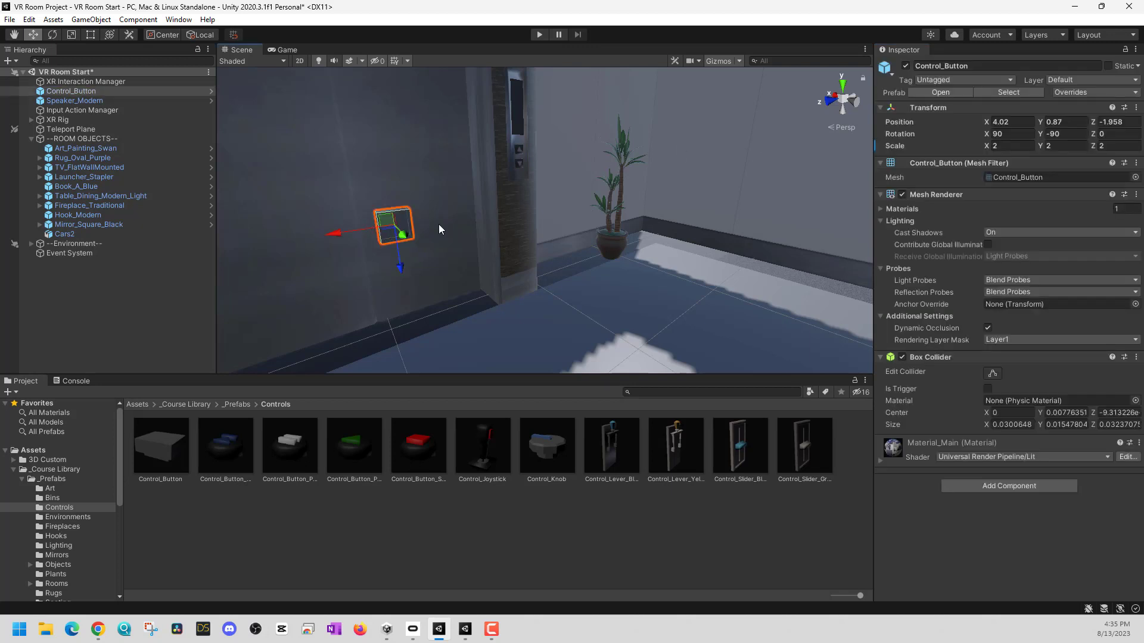
Move Control_Button onto the wall below the elevator's call panel, at about X 4.81, Y 0.76, Z -2.79.
right_click_drag(446, 230, 497, 229)
middle_click_drag(384, 217, 617, 195)
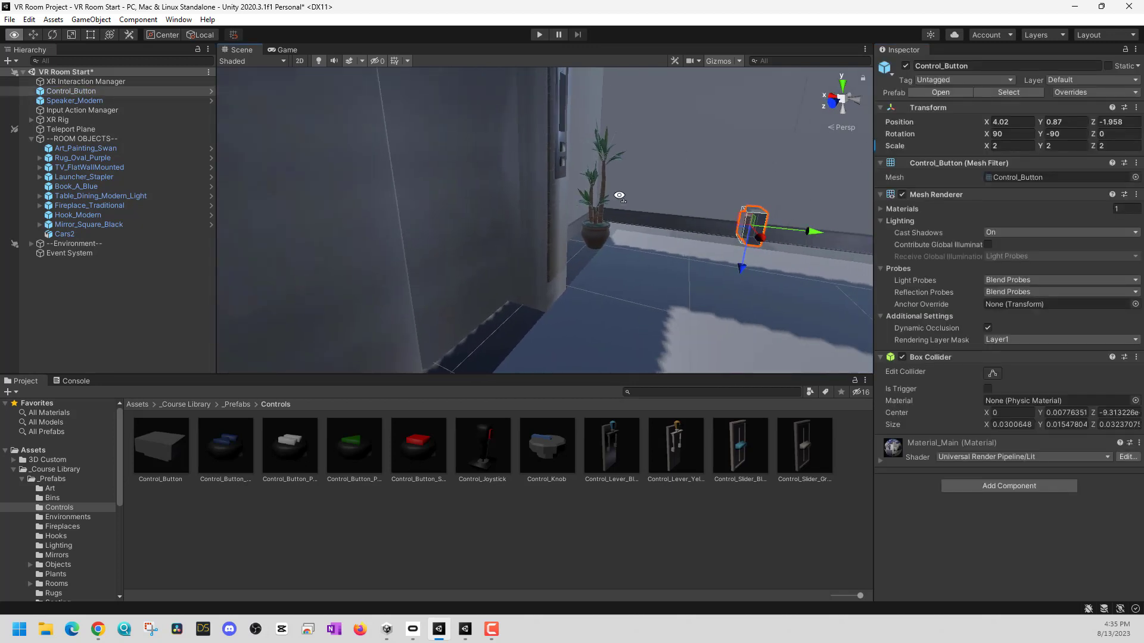
left_click_drag(816, 234, 540, 201)
right_click_drag(539, 202, 398, 213)
left_click_drag(397, 212, 682, 223)
right_click_drag(683, 224, 795, 226)
left_click_drag(572, 220, 584, 223)
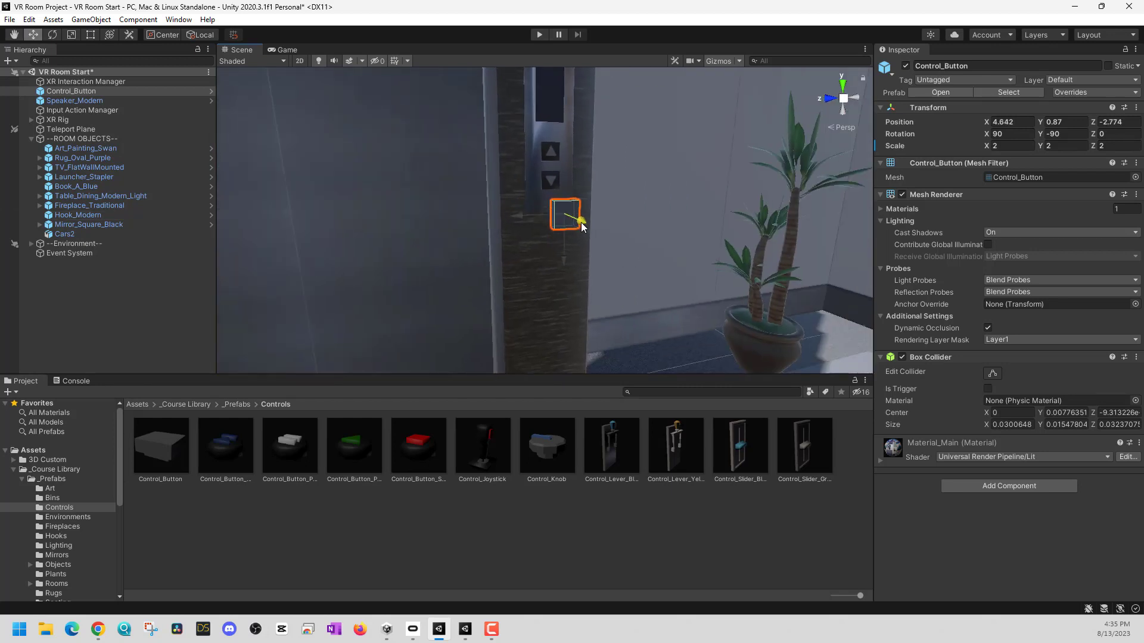
right_click_drag(559, 256, 591, 238)
middle_click_drag(591, 239, 803, 230)
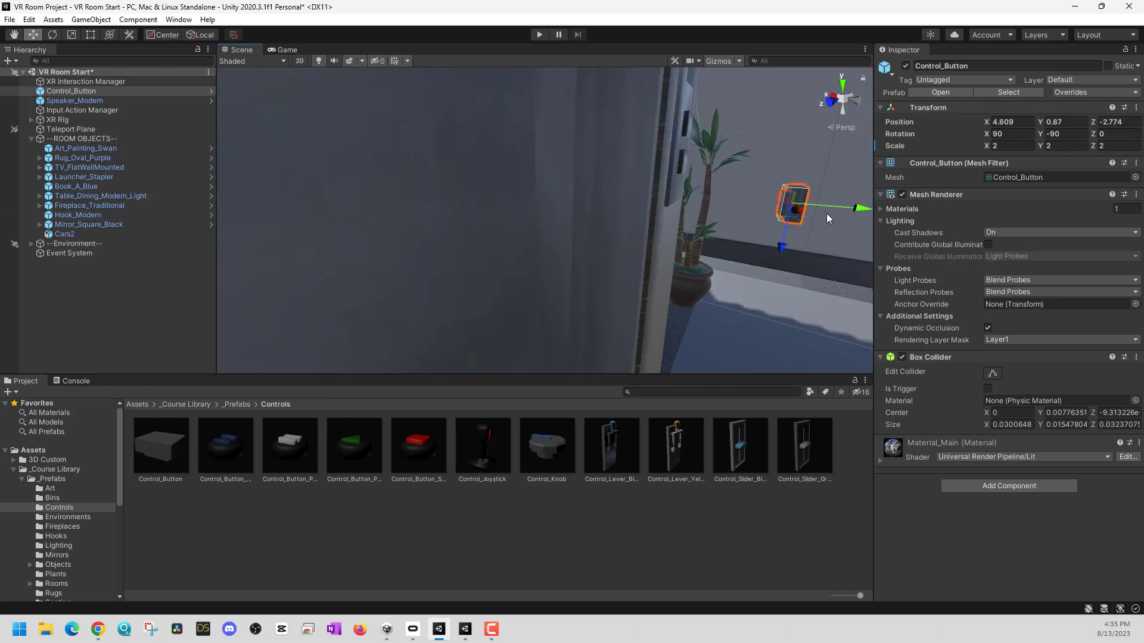
left_click_drag(826, 218, 724, 205)
right_click_drag(724, 205, 429, 146)
Create an empty game object named Scene Control and add the Load Scene script to it.
right_click(50, 302)
left_click(92, 448)
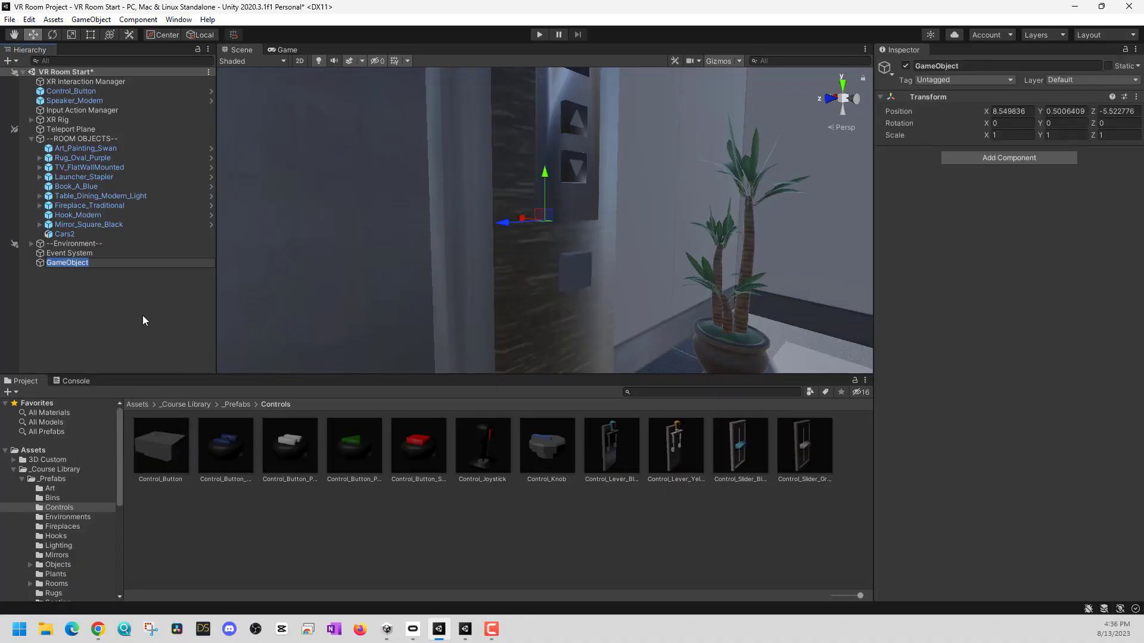
type("Scene Control")
key("Return")
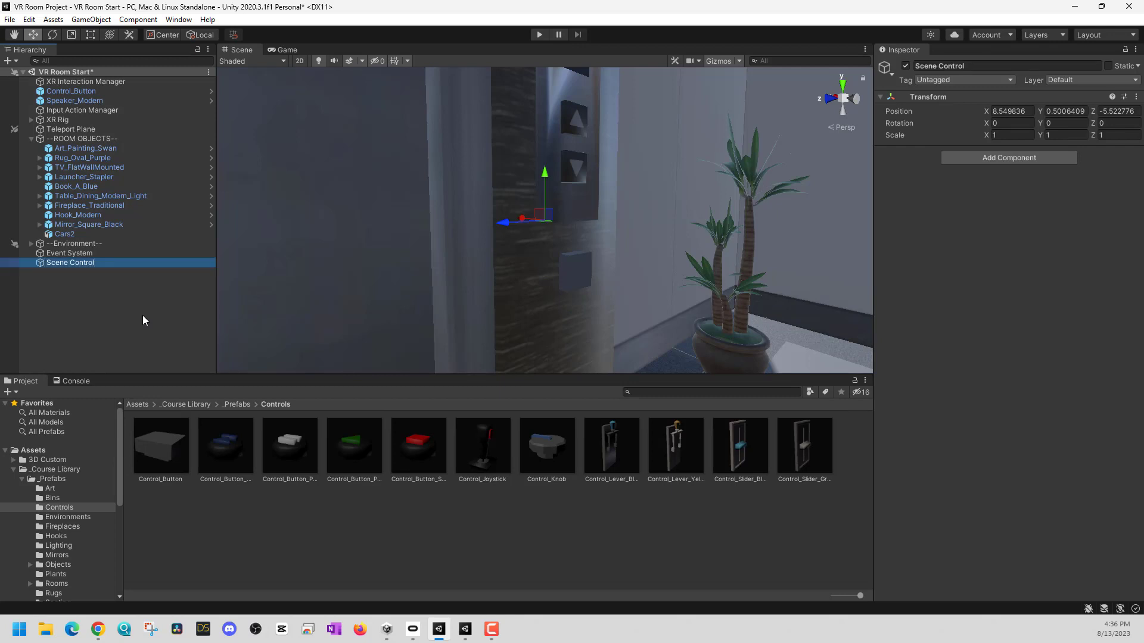
left_click(989, 164)
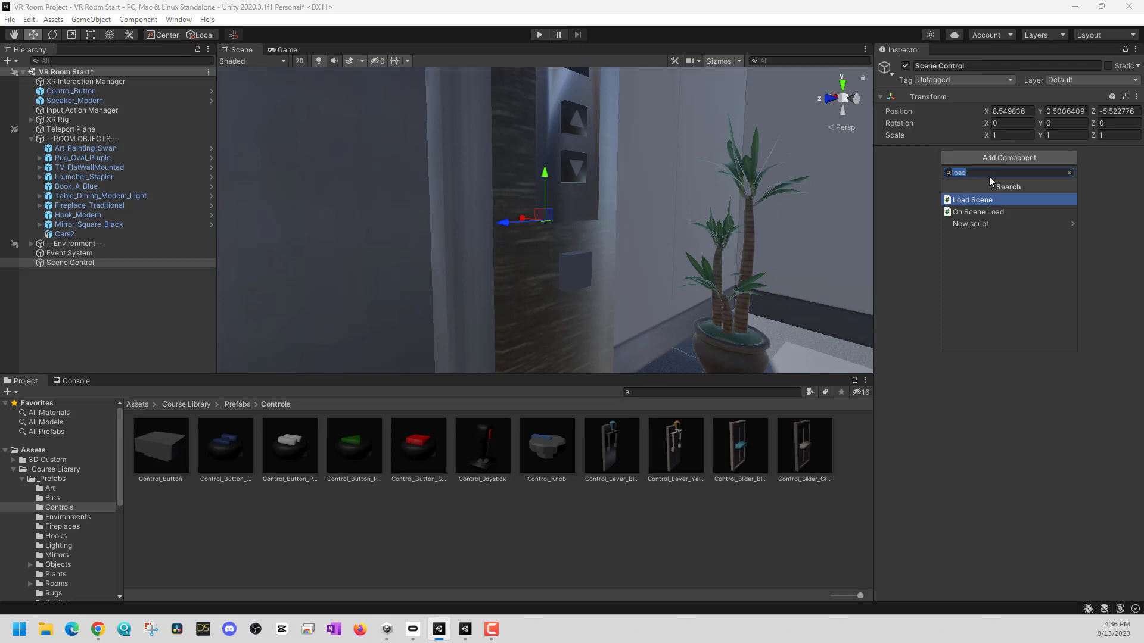
left_click(975, 198)
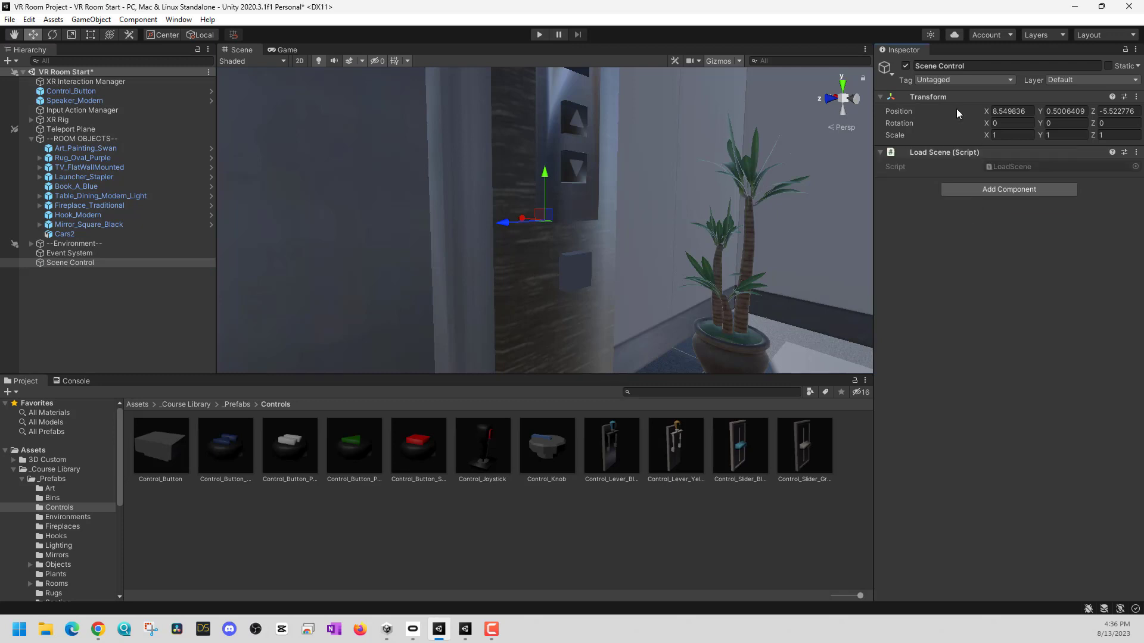
Add an XR Simple Interactable component to the elevator's Control_Button and expand its Interactable Events.
left_click(578, 274)
key("alt+Tab")
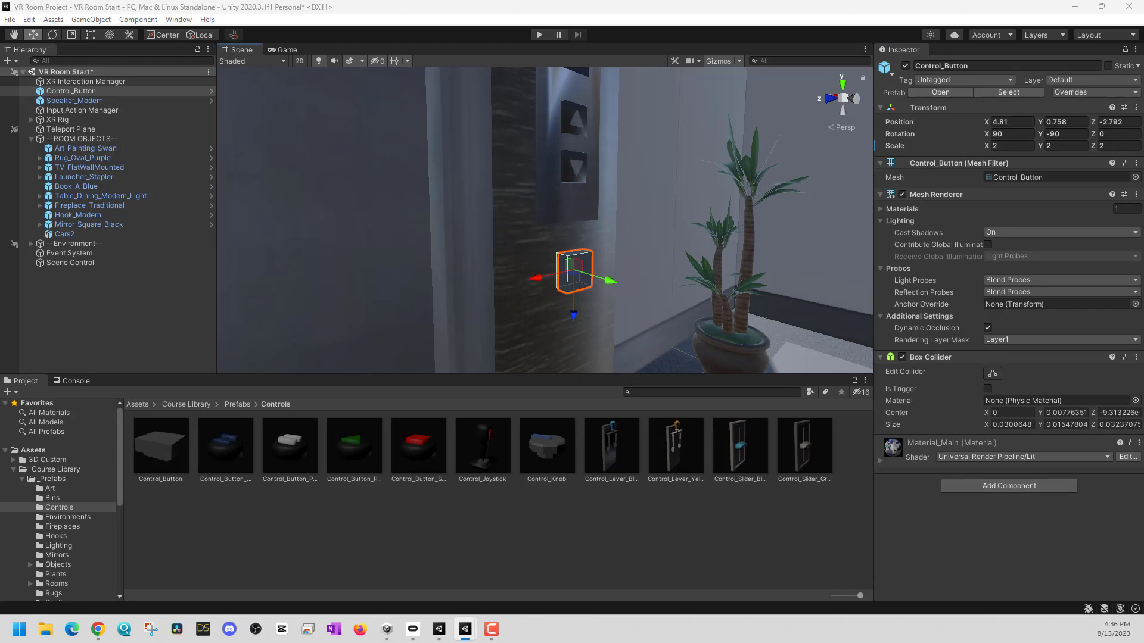
left_click(1016, 486)
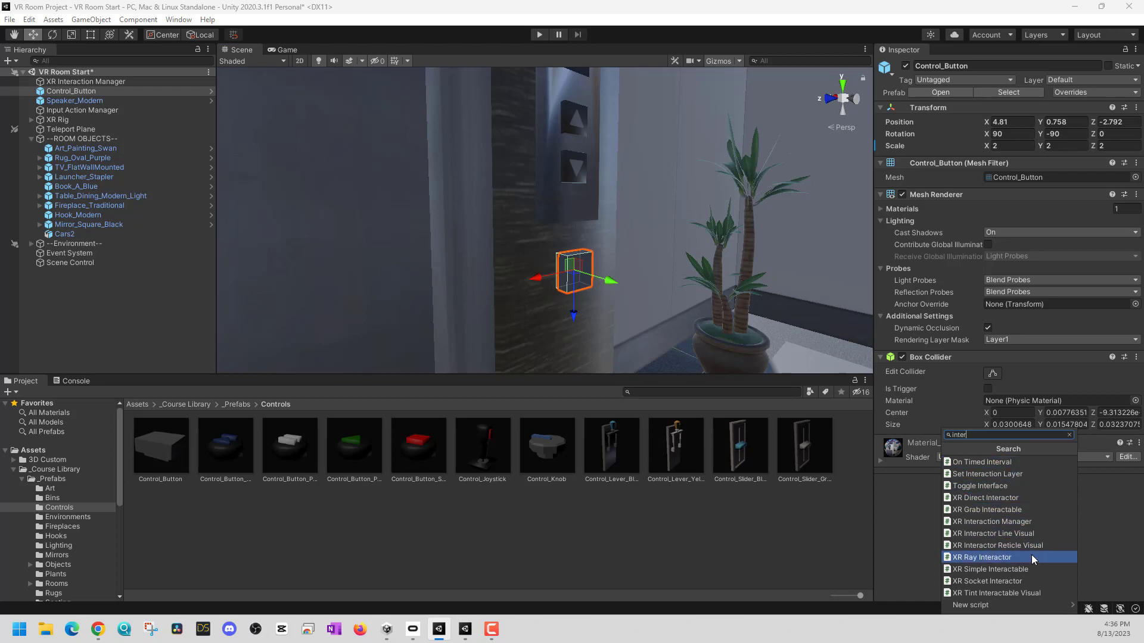
left_click(1024, 569)
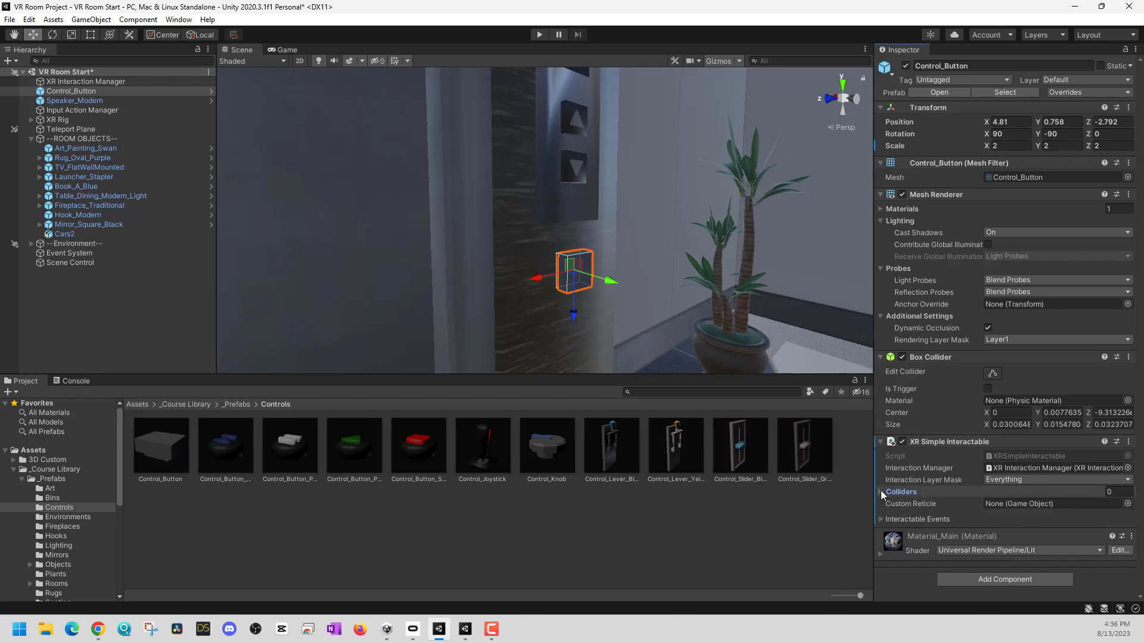
left_click(954, 519)
scroll(958, 519, "down", 4)
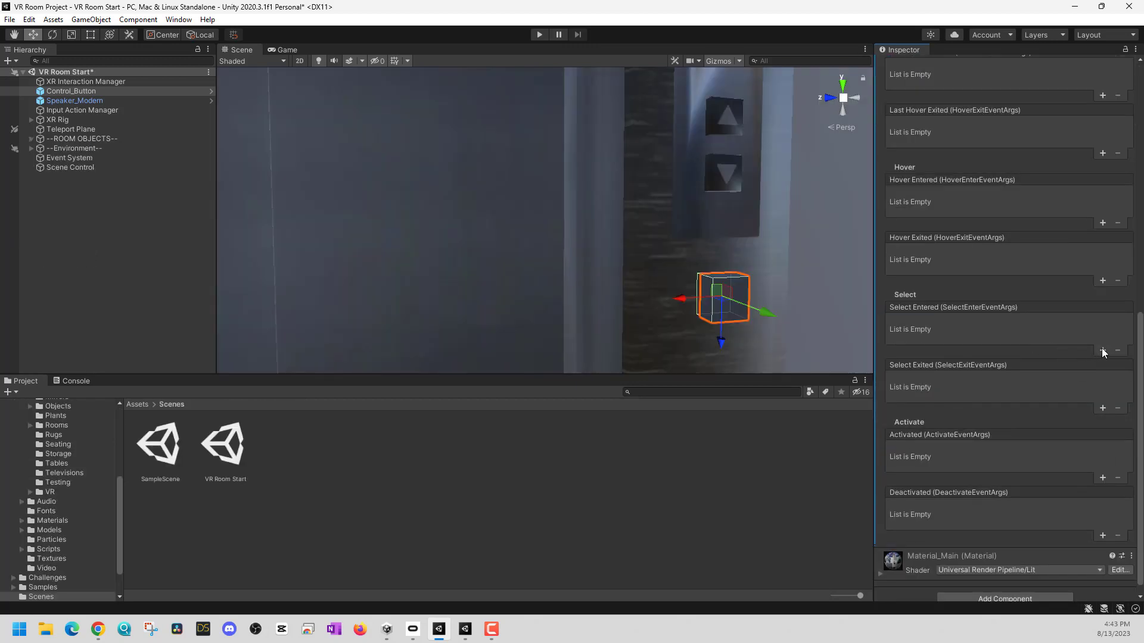
Add a Select Entered event that calls LoadScene.LoadSceneUsingName on Scene Control with SampleScene, and test it in play mode.
left_click(1103, 349)
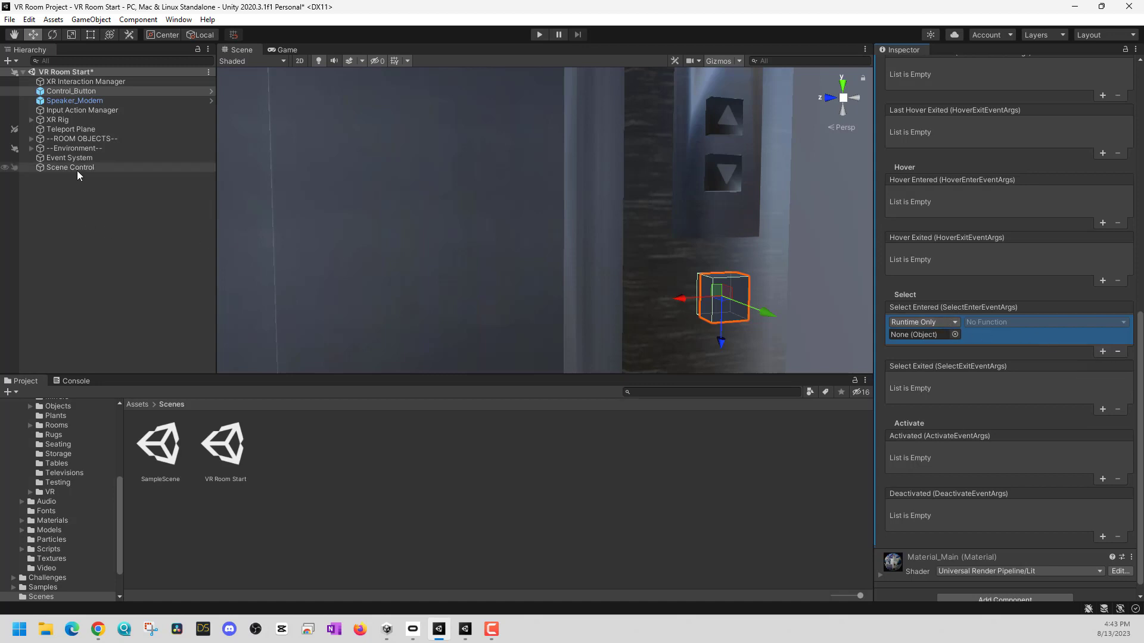
left_click_drag(77, 168, 927, 337)
left_click(1016, 322)
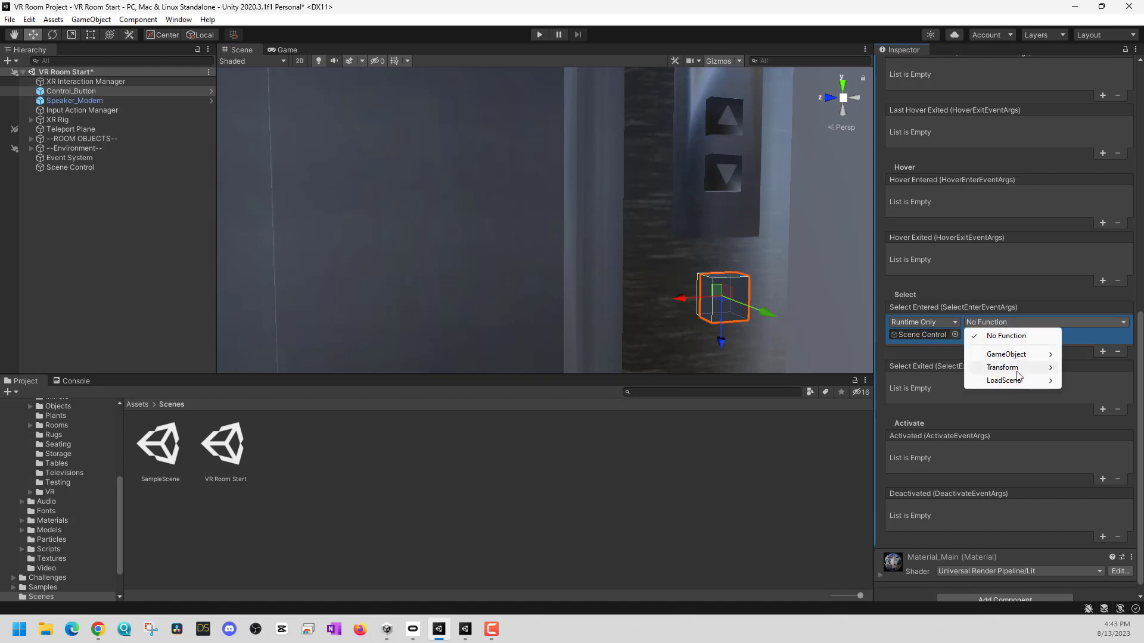
mouse_move(1018, 381)
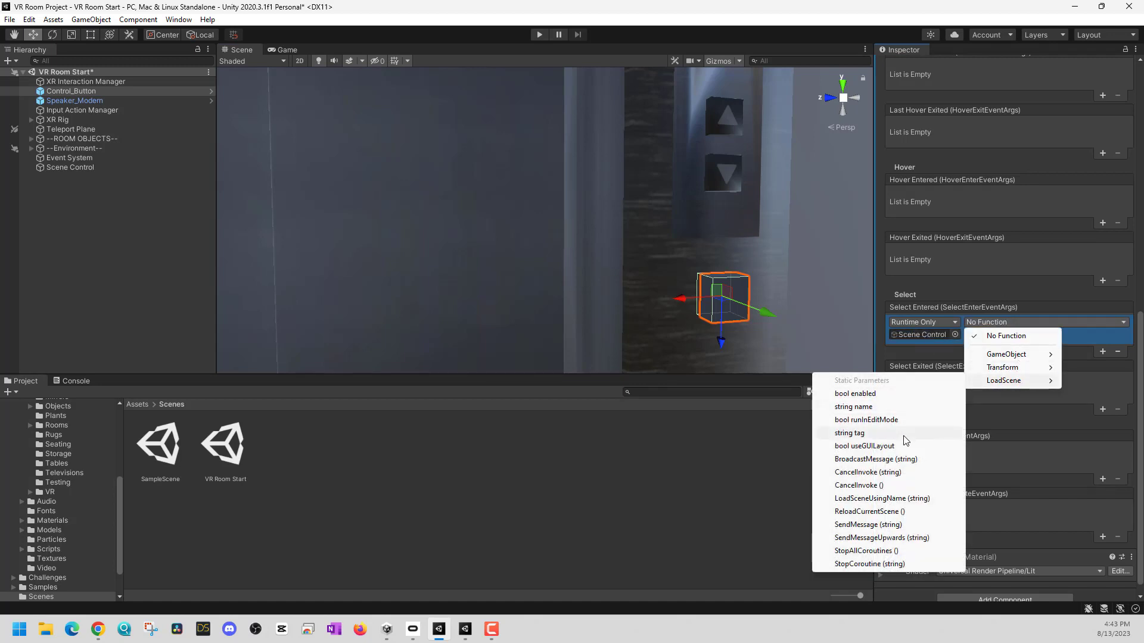
left_click(906, 499)
left_click(977, 334)
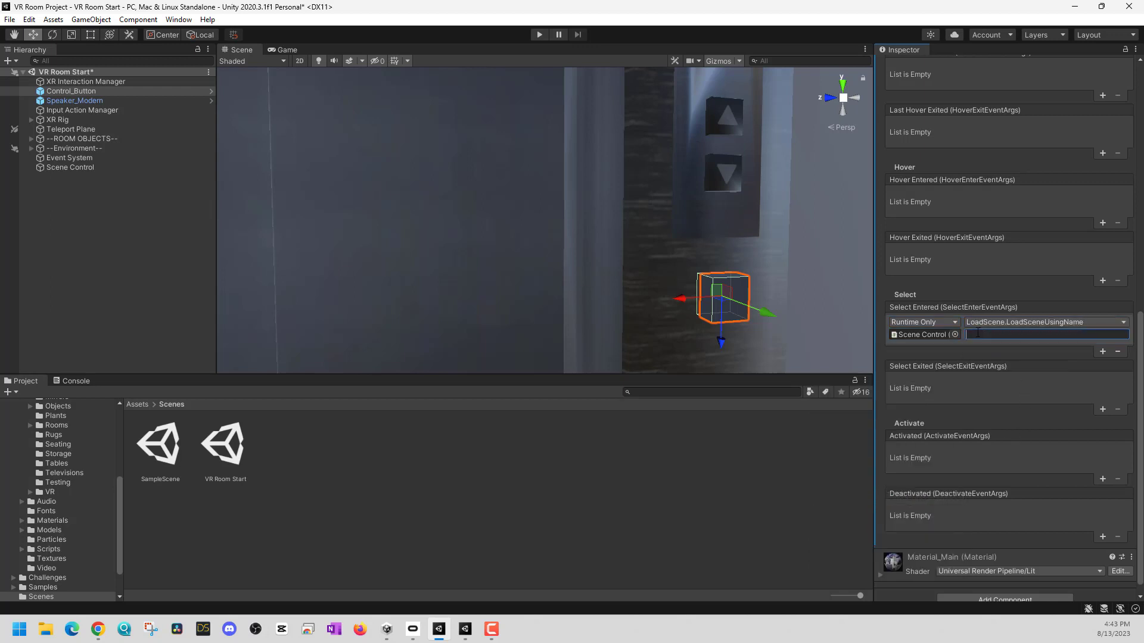
type("SampleScene")
scroll(1003, 257, "up", 3)
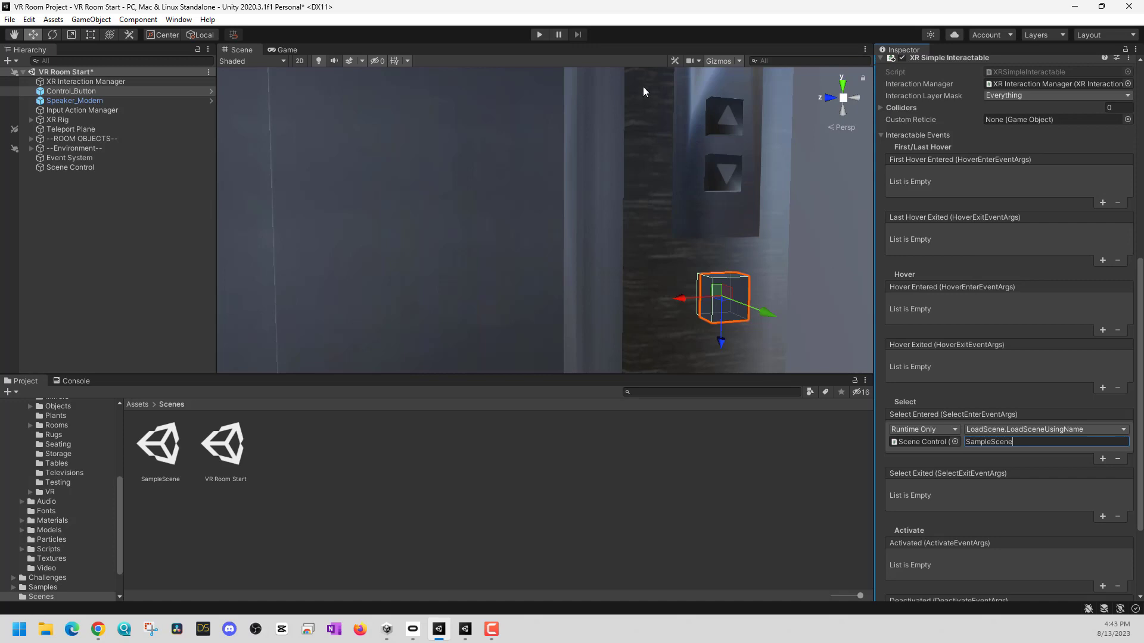
left_click(539, 35)
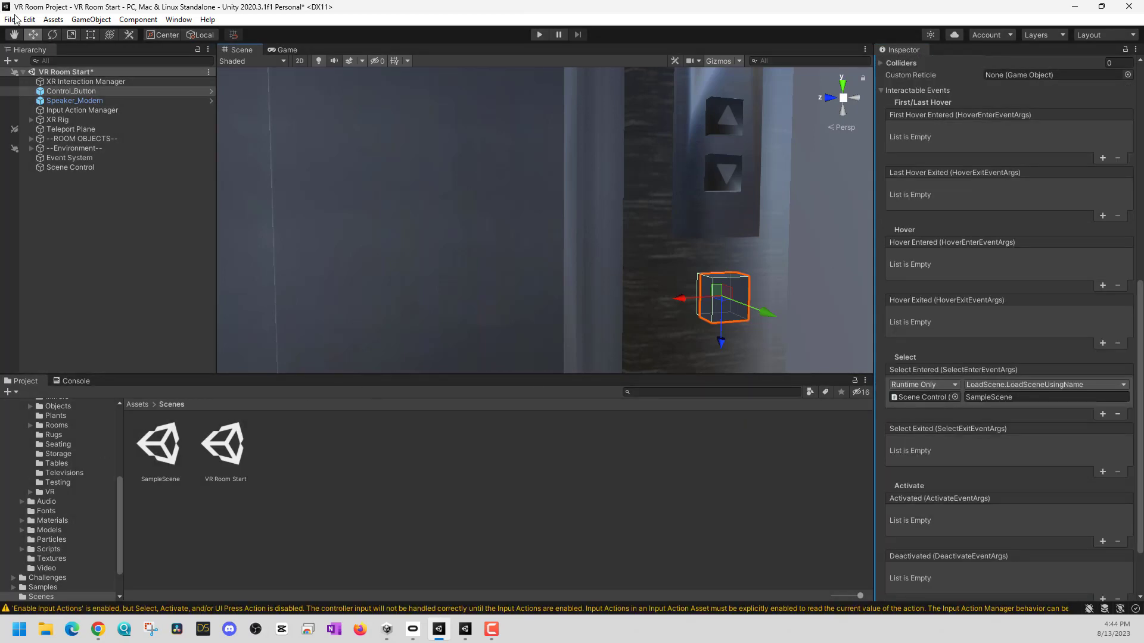
Add SampleScene to the scenes in the build after VR Room Start, and test the elevator button's scene load in play mode.
left_click(29, 19)
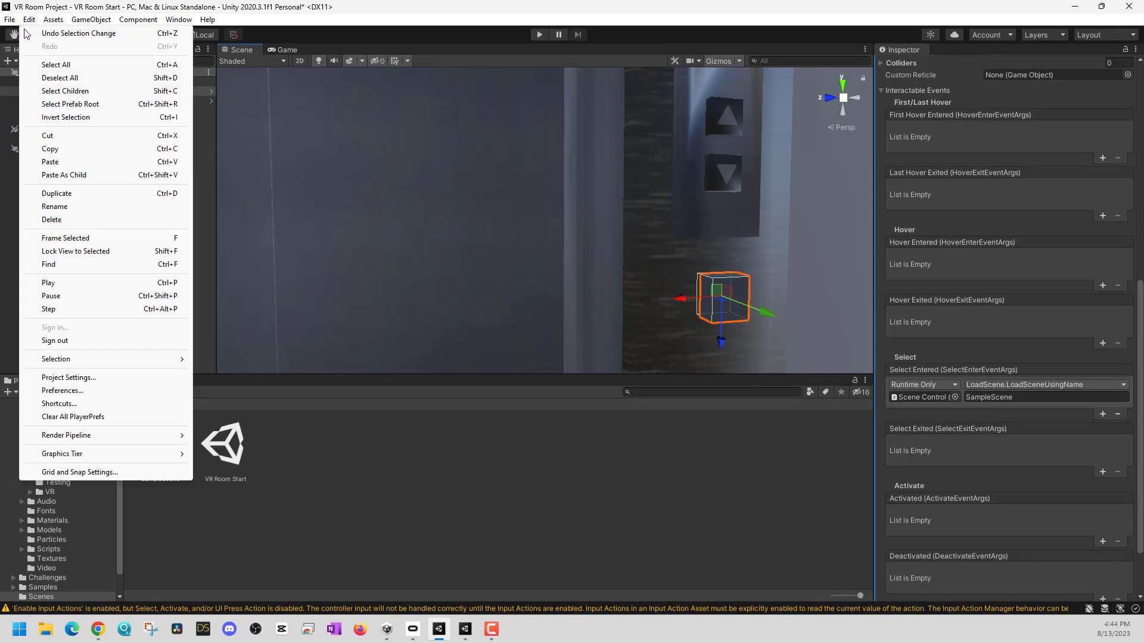
mouse_move(10, 19)
left_click(54, 168)
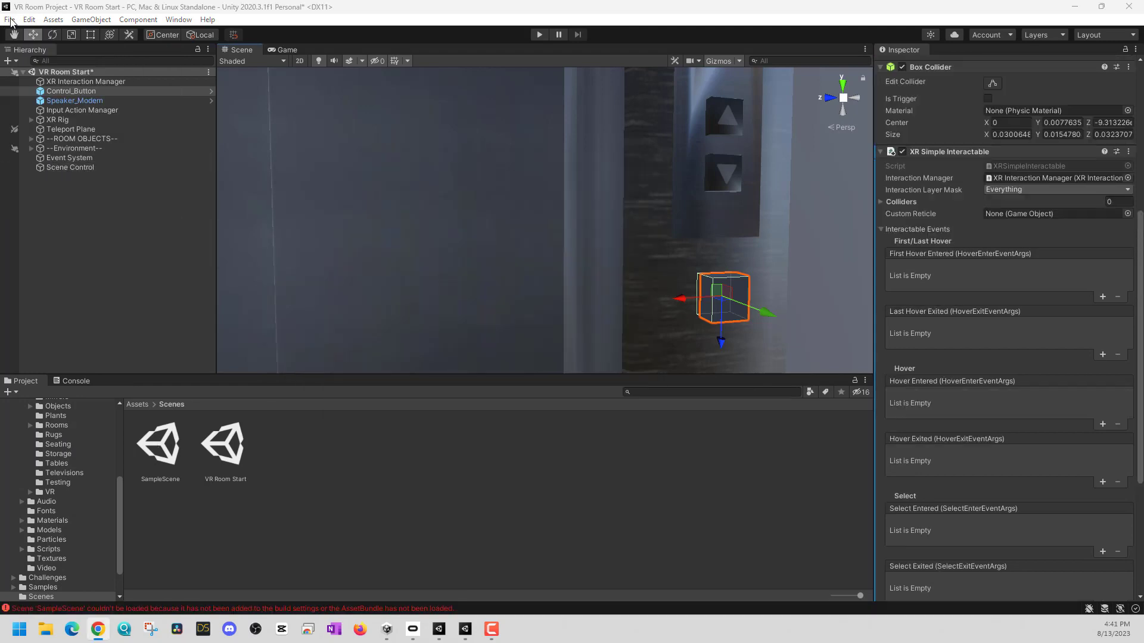
left_click(9, 19)
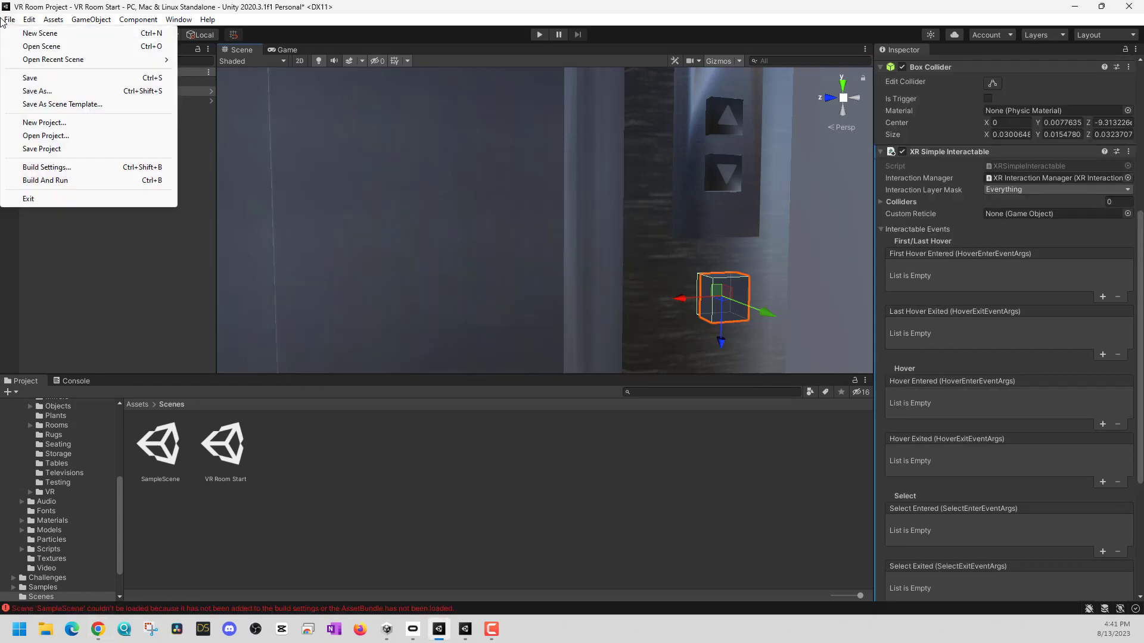
left_click(62, 170)
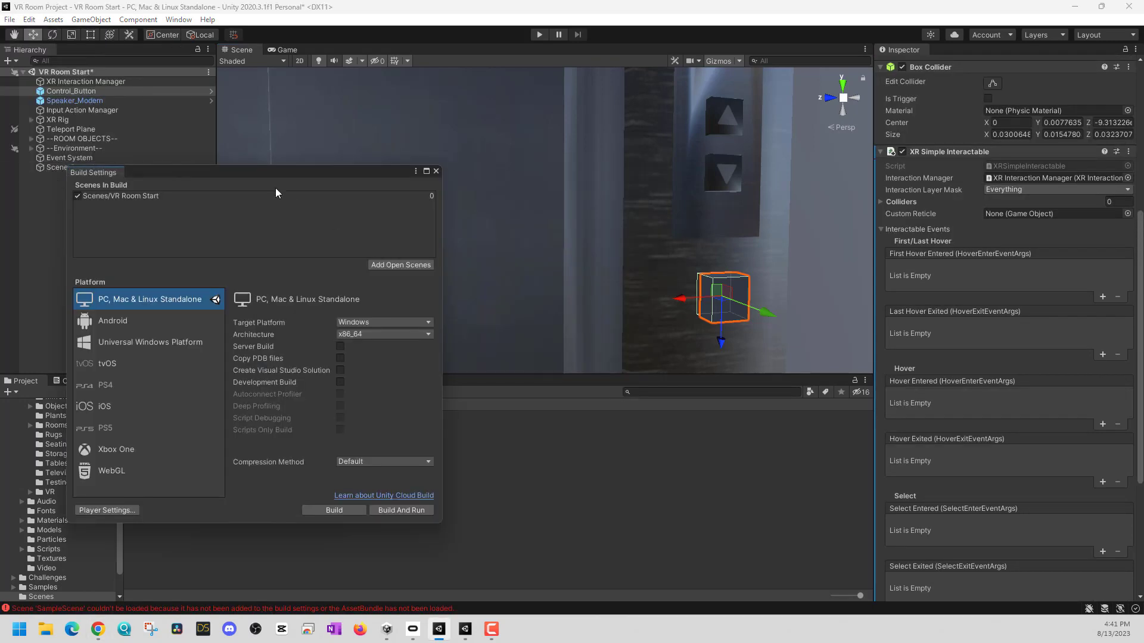
left_click_drag(241, 172, 453, 170)
left_click_drag(177, 441, 418, 237)
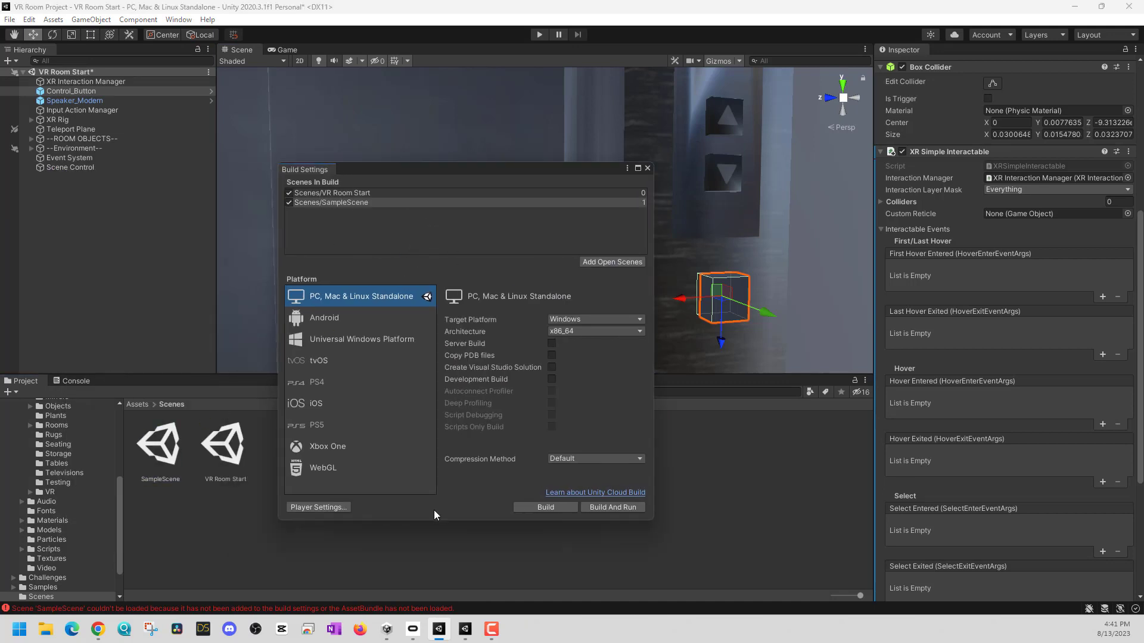
left_click(647, 168)
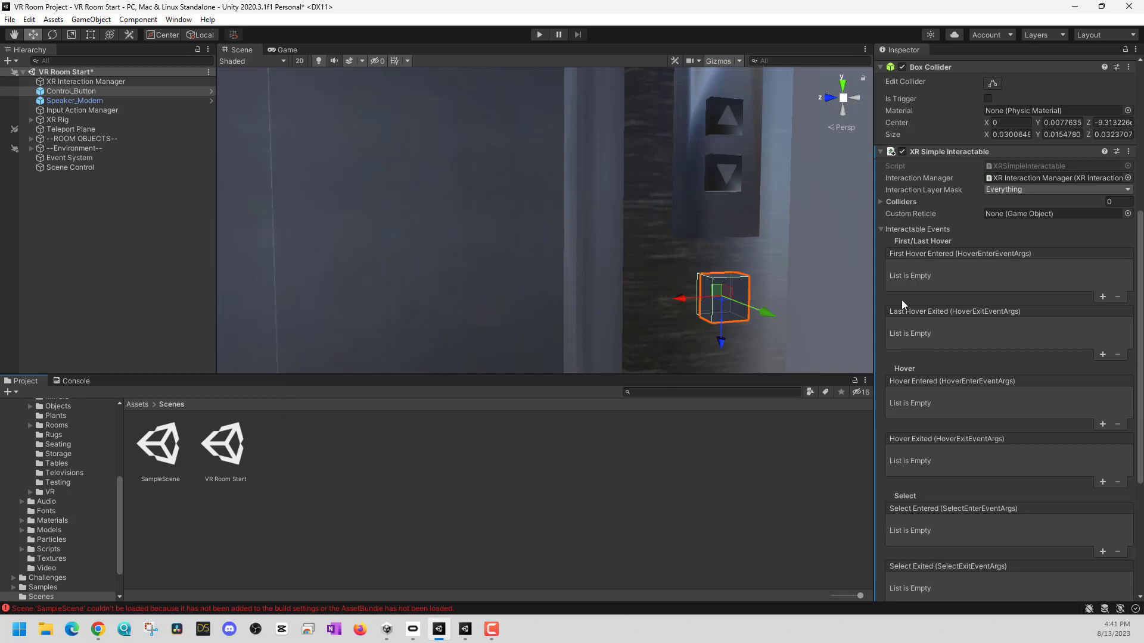
scroll(902, 299, "down", 5)
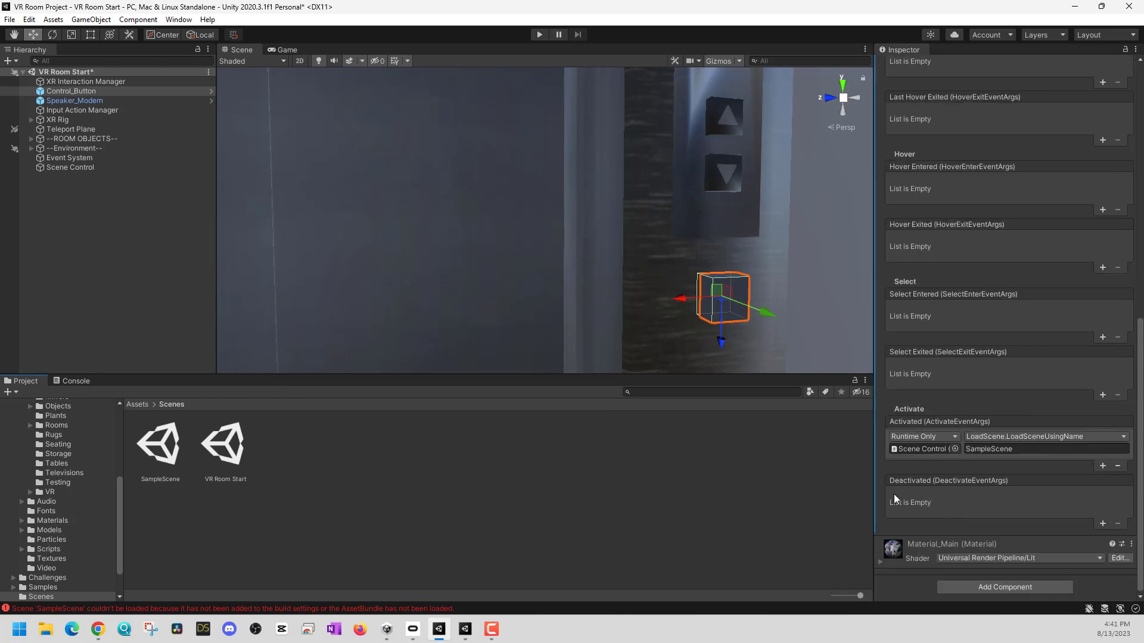
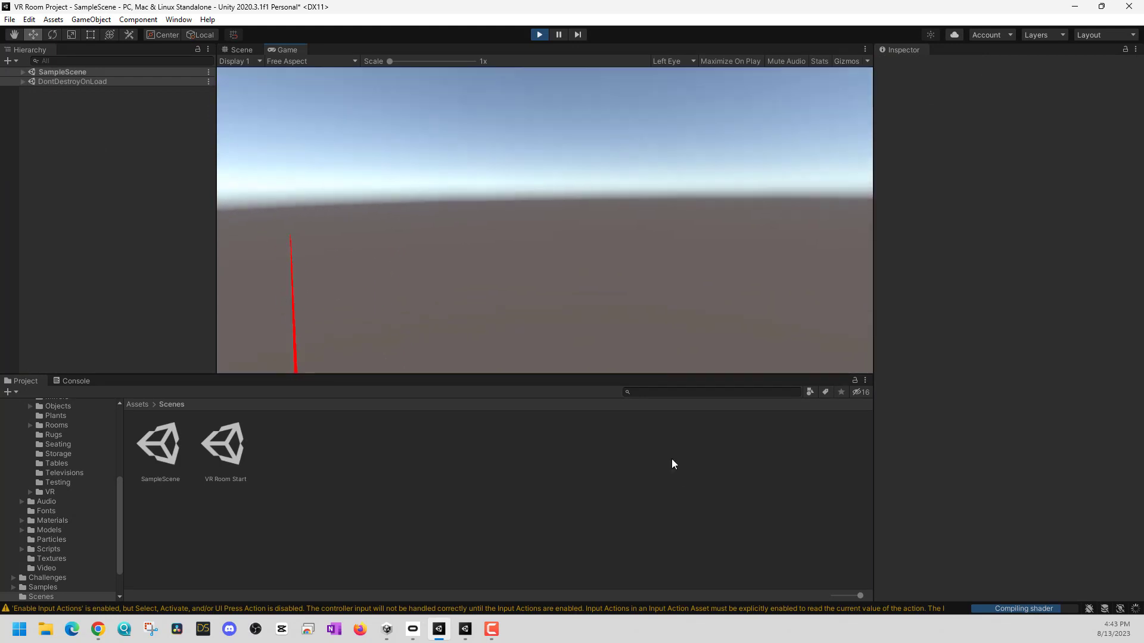
left_click(539, 34)
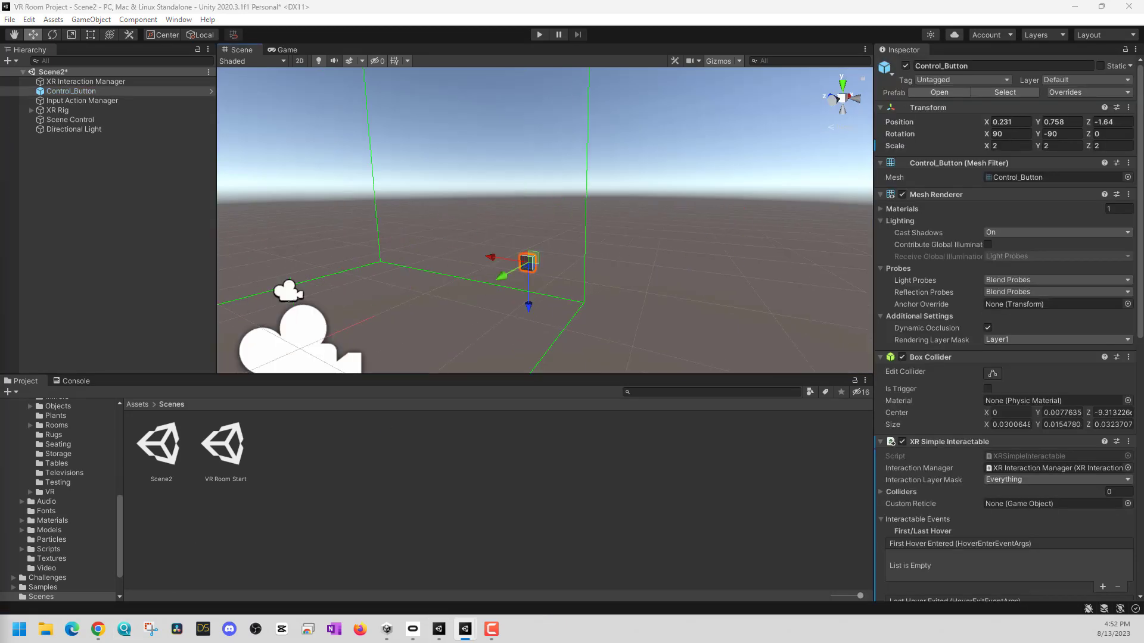
Create a material named Video Material in the 360 Videos folder.
left_click(137, 404)
right_click(230, 534)
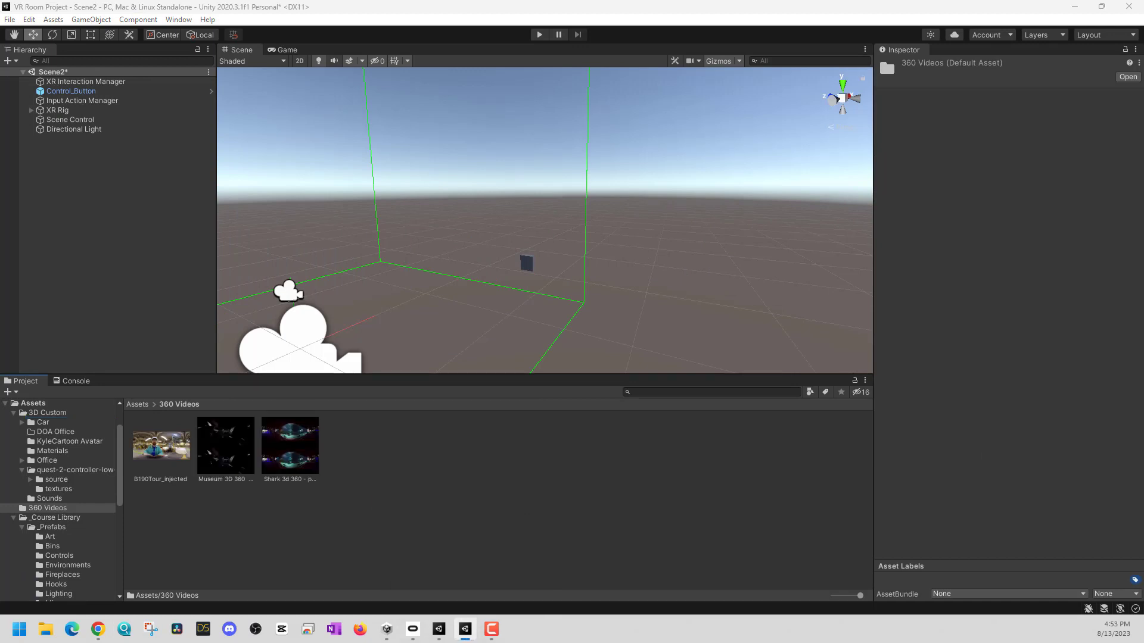
right_click(362, 451)
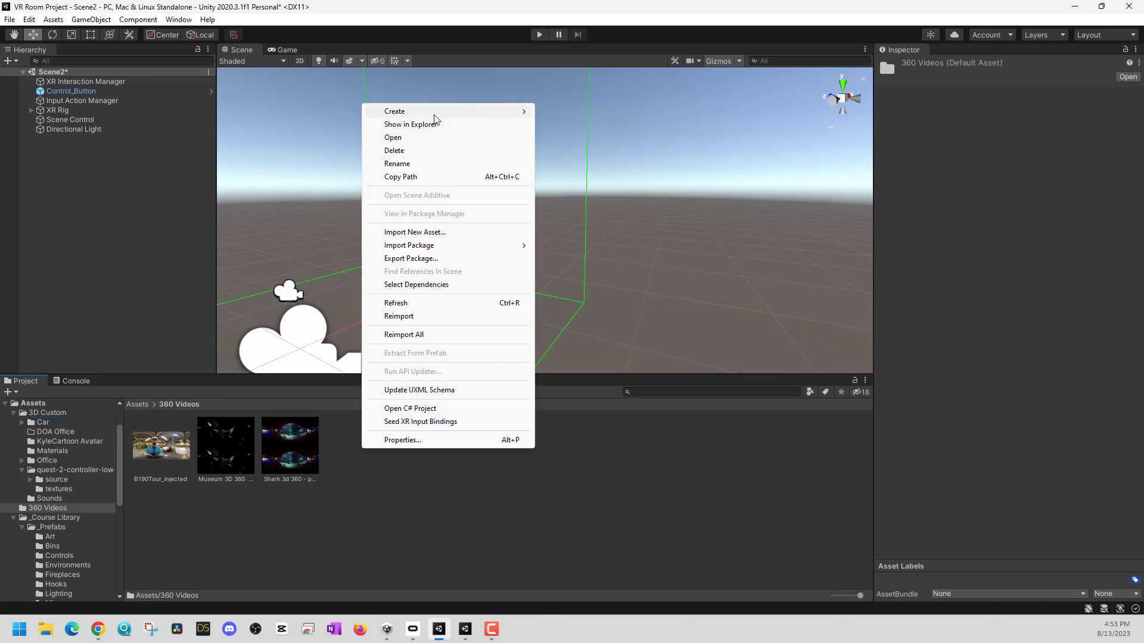
mouse_move(435, 113)
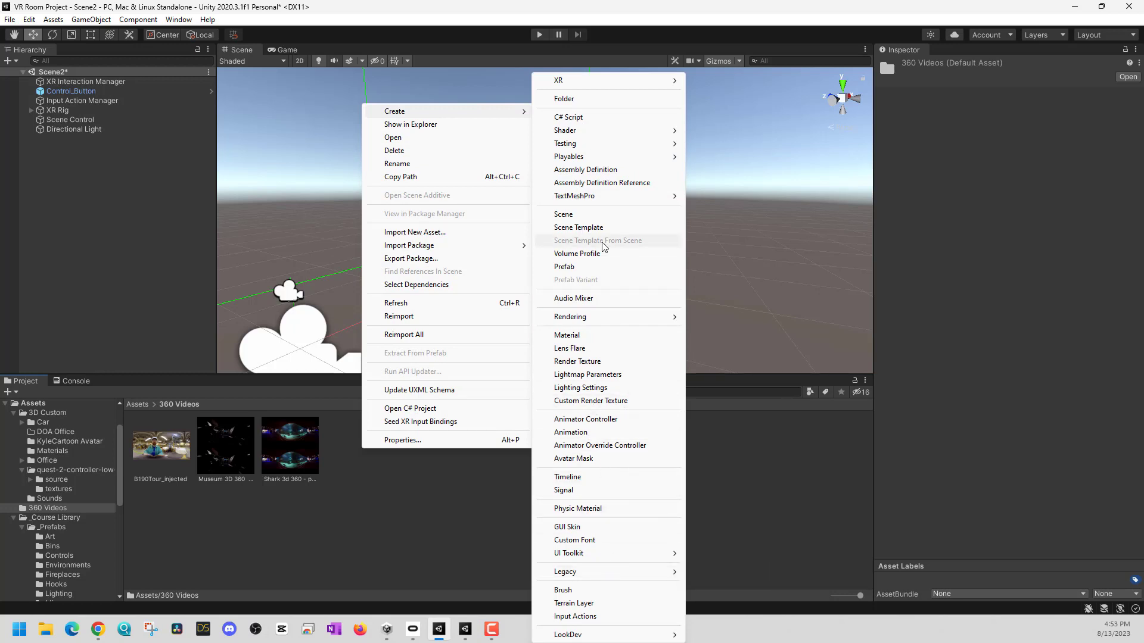
left_click(616, 337)
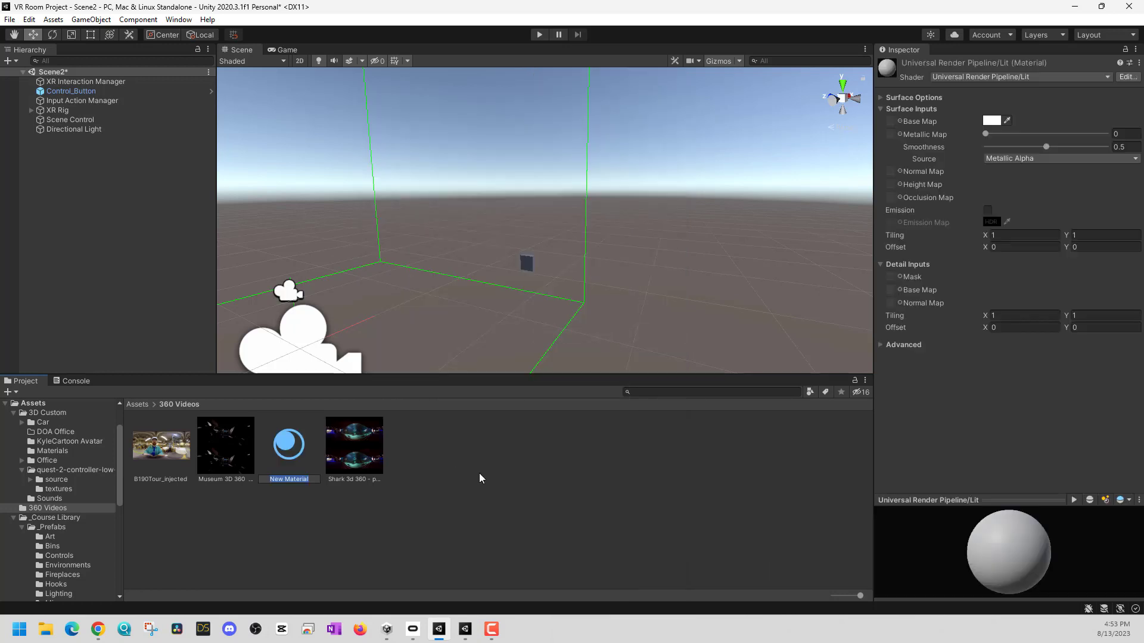
type("Video Material")
key("Return")
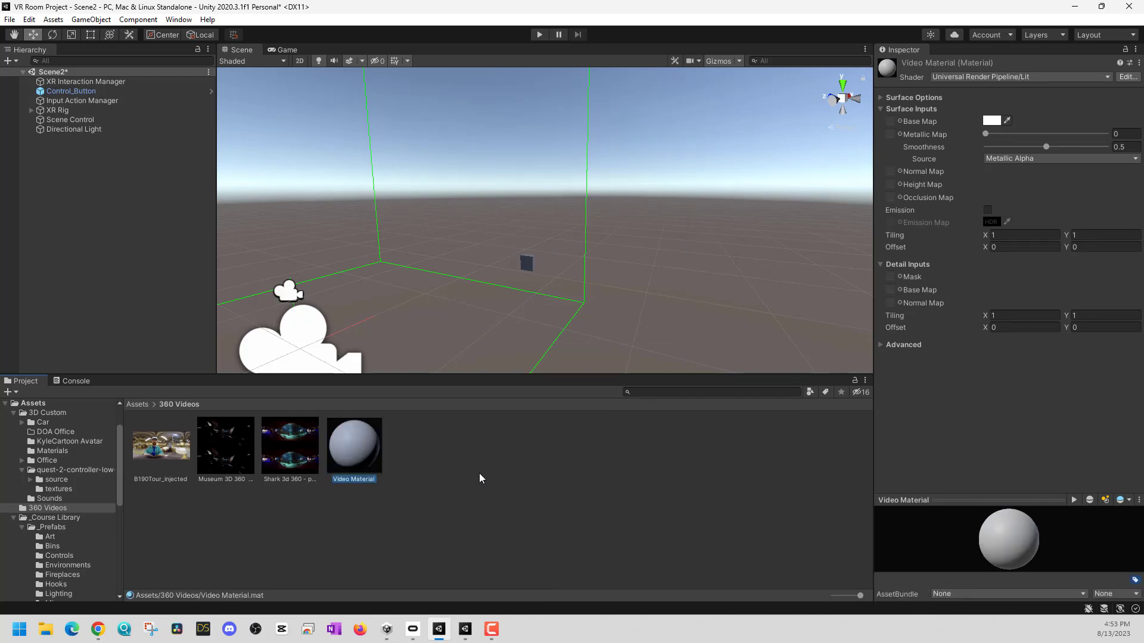
Change the shader of Video Material to Mobile/Skybox.
left_click(1045, 78)
type("sky")
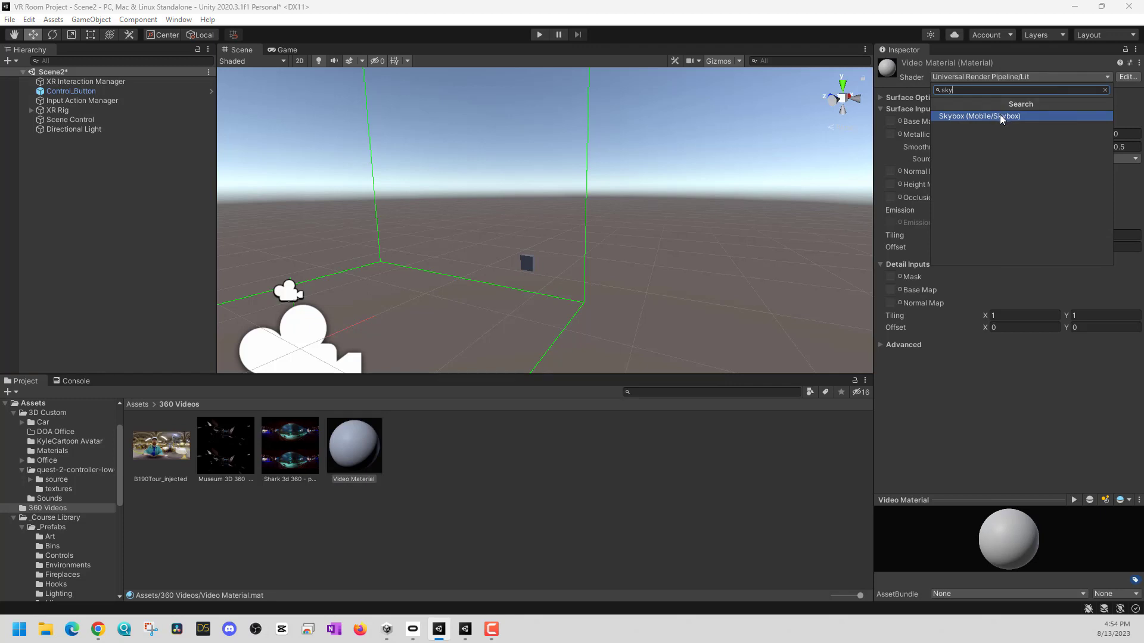
left_click(999, 115)
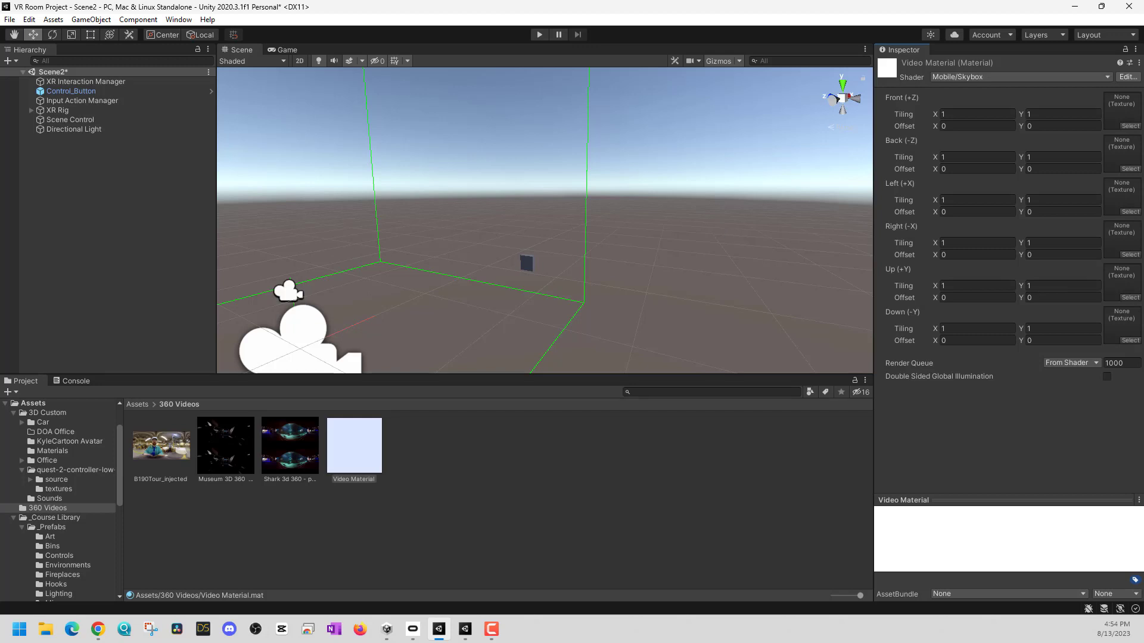
Create a render texture named VideoTexture in the 360 Videos folder.
right_click(449, 464)
mouse_move(536, 127)
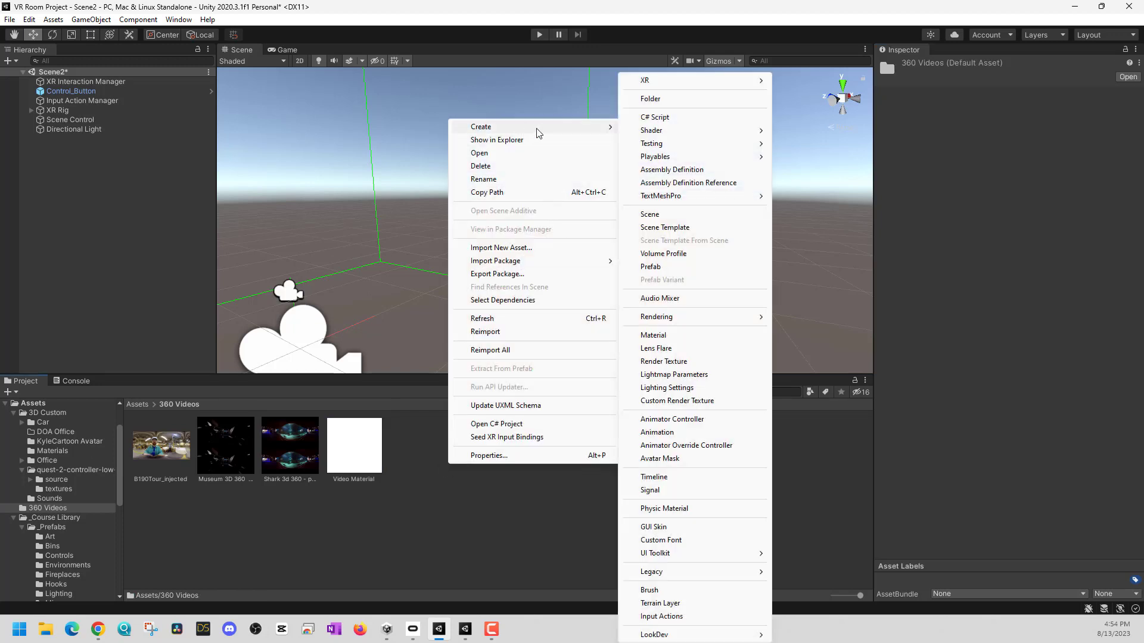
left_click(689, 363)
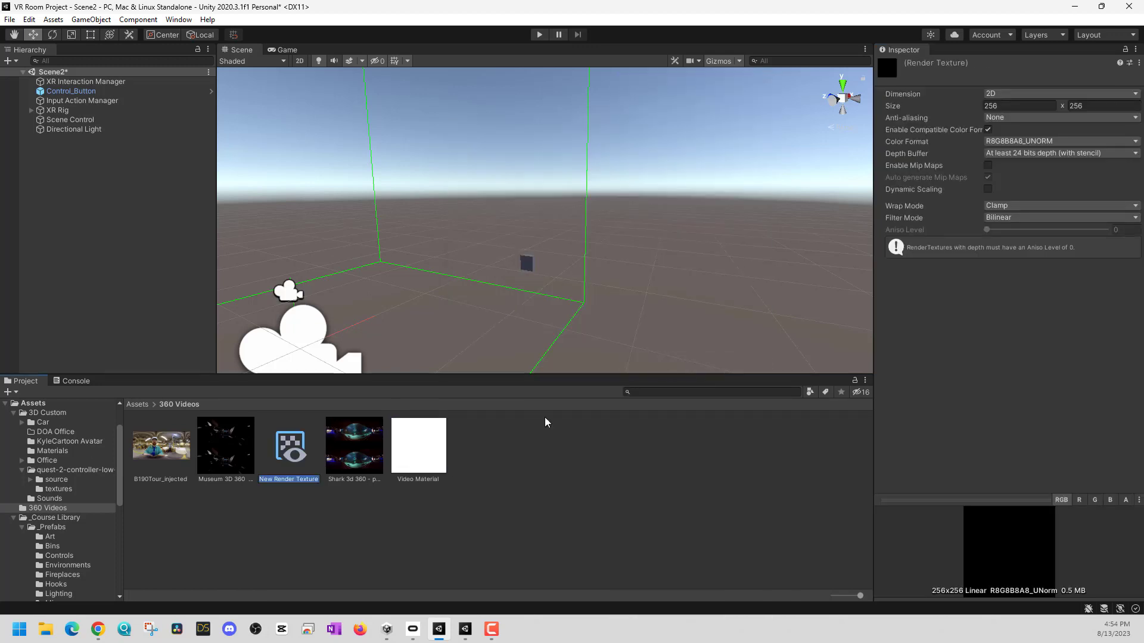
type("VideoTexture")
key("Return")
key("alt+Tab")
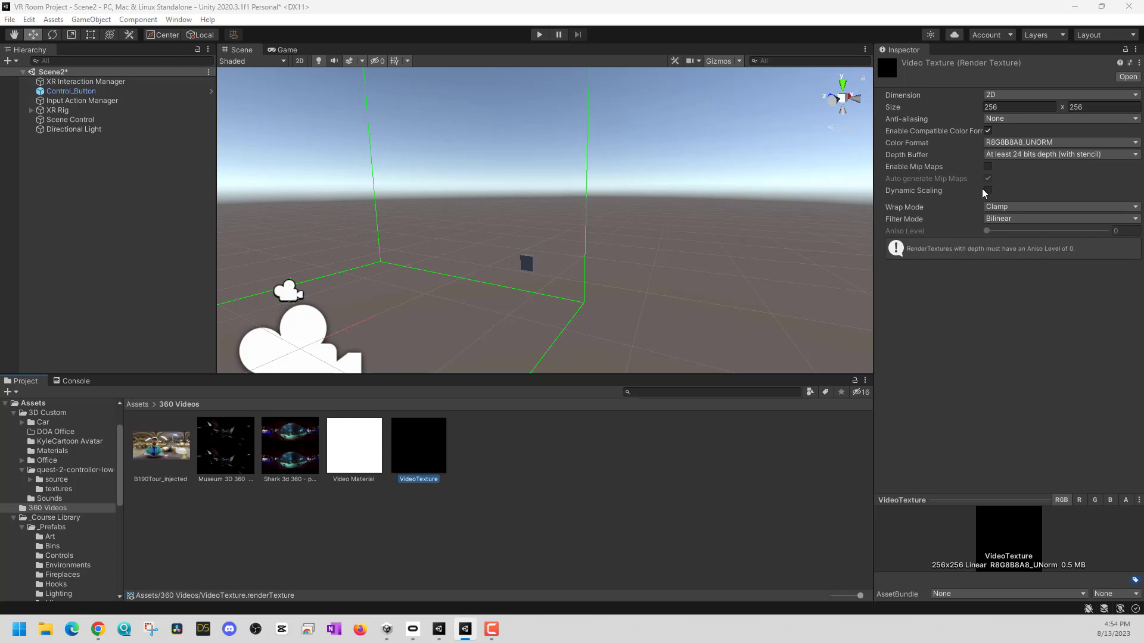
Try a width of 20000 for the VideoTexture render texture.
left_click(989, 106)
type("20000")
key("Tab")
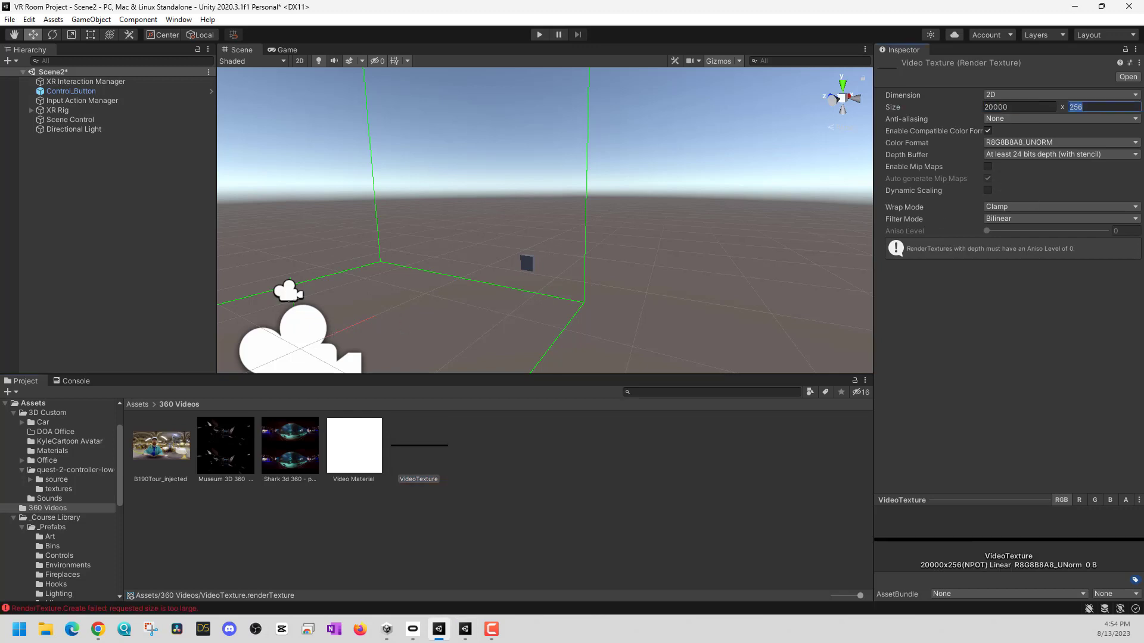
Set the size of the VideoTexture render texture to 1920 x 960.
left_click(1019, 106)
type("1920")
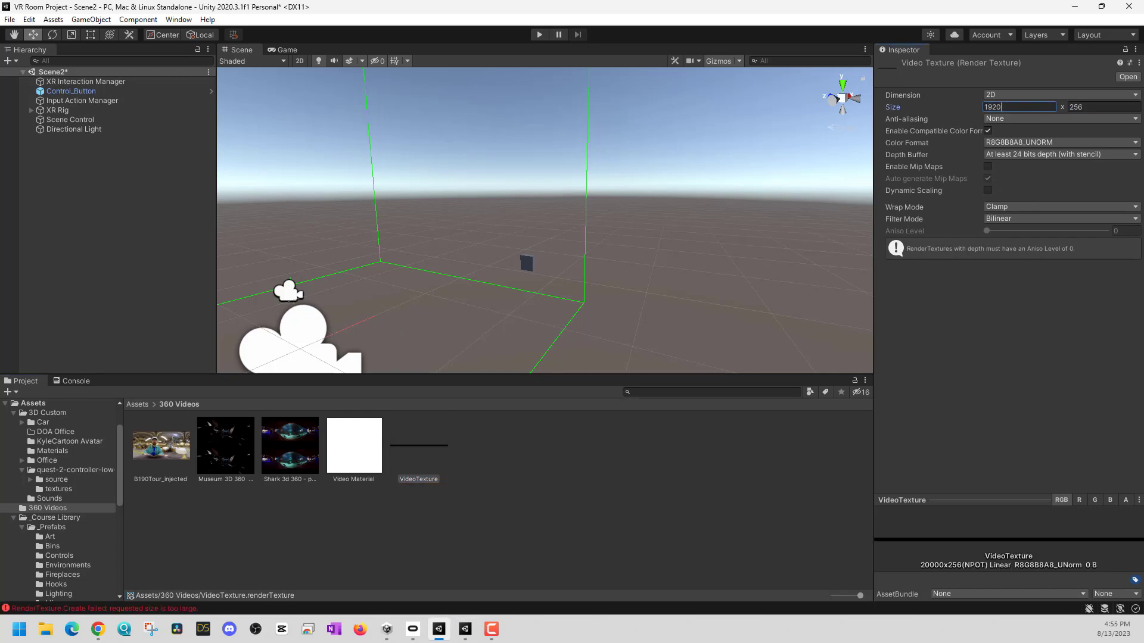
key("Tab")
type("960")
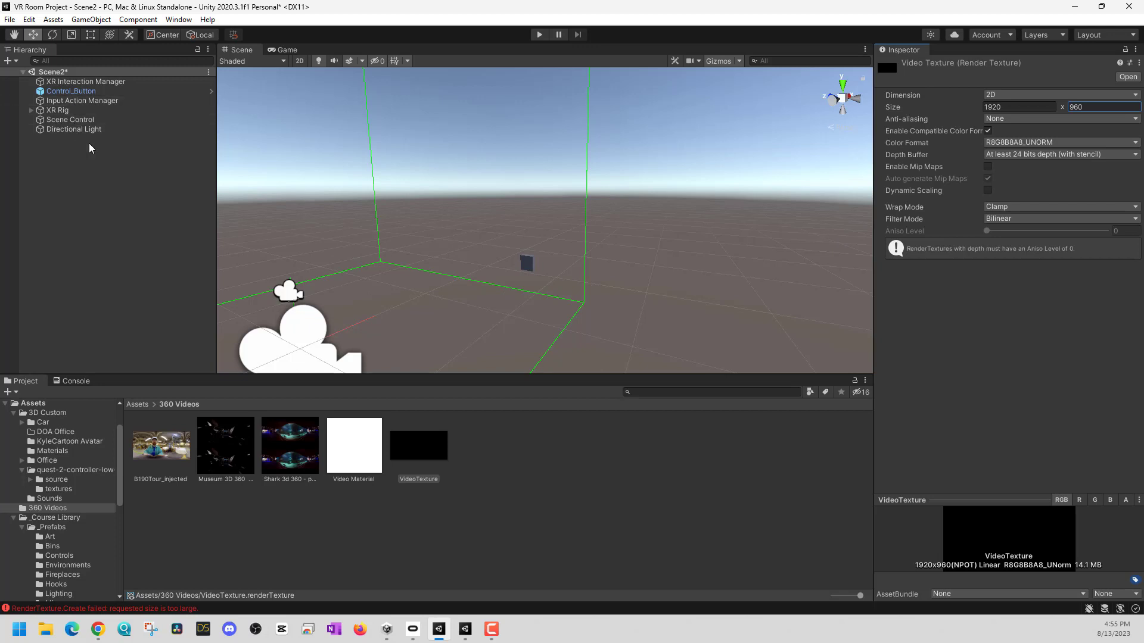
left_click(555, 507)
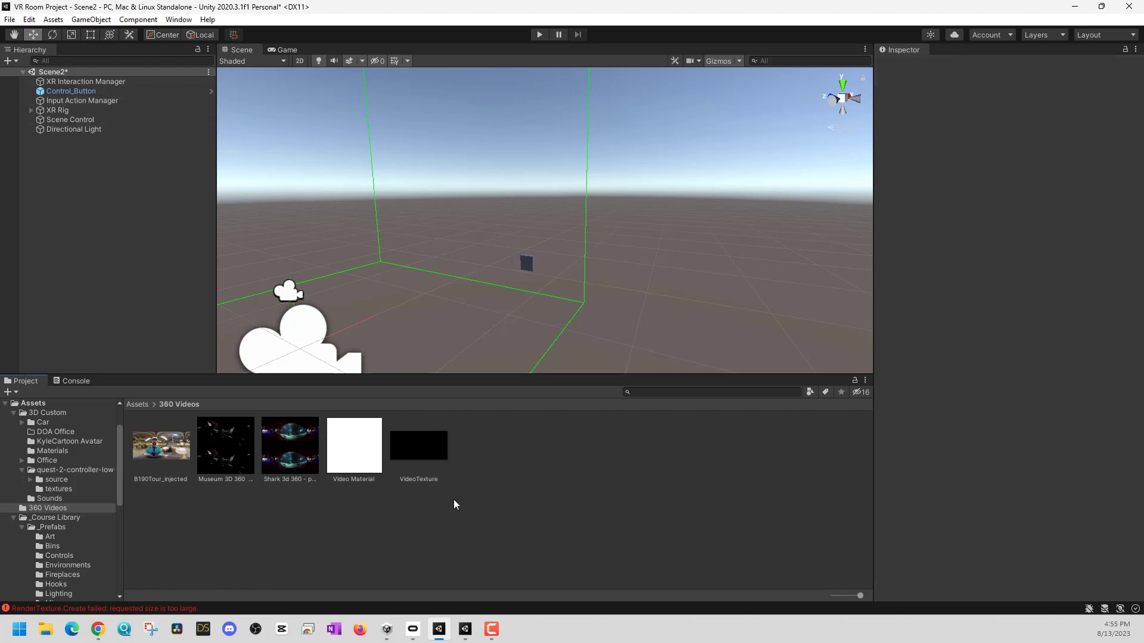
key("alt+Tab")
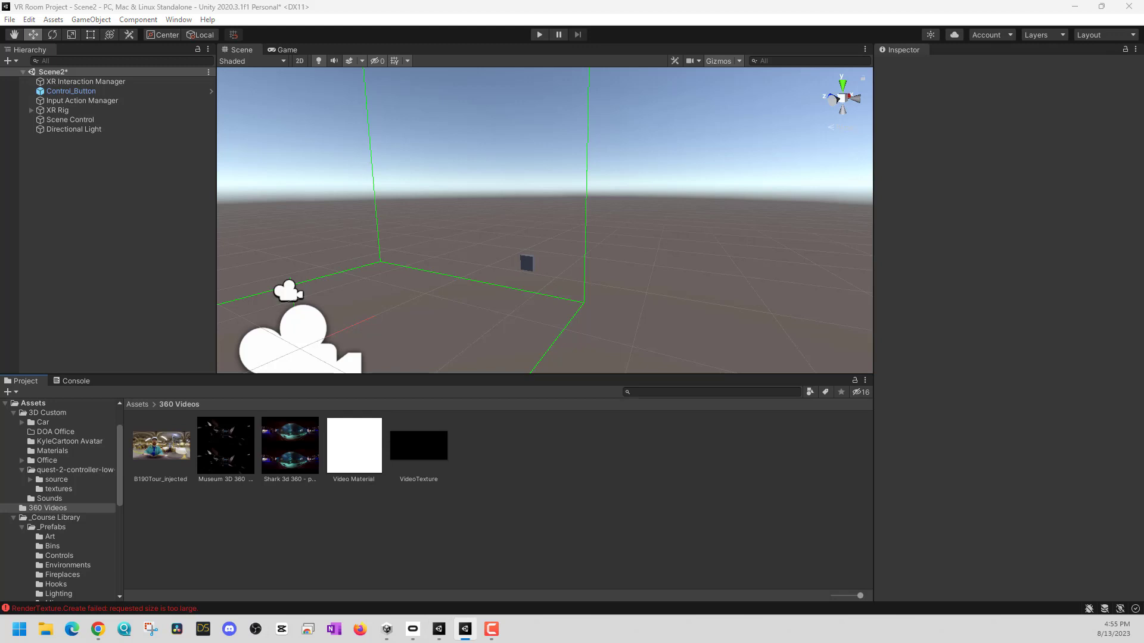
Create an empty game object named 360 Video Player in Scene2.
right_click(39, 192)
right_click(123, 155)
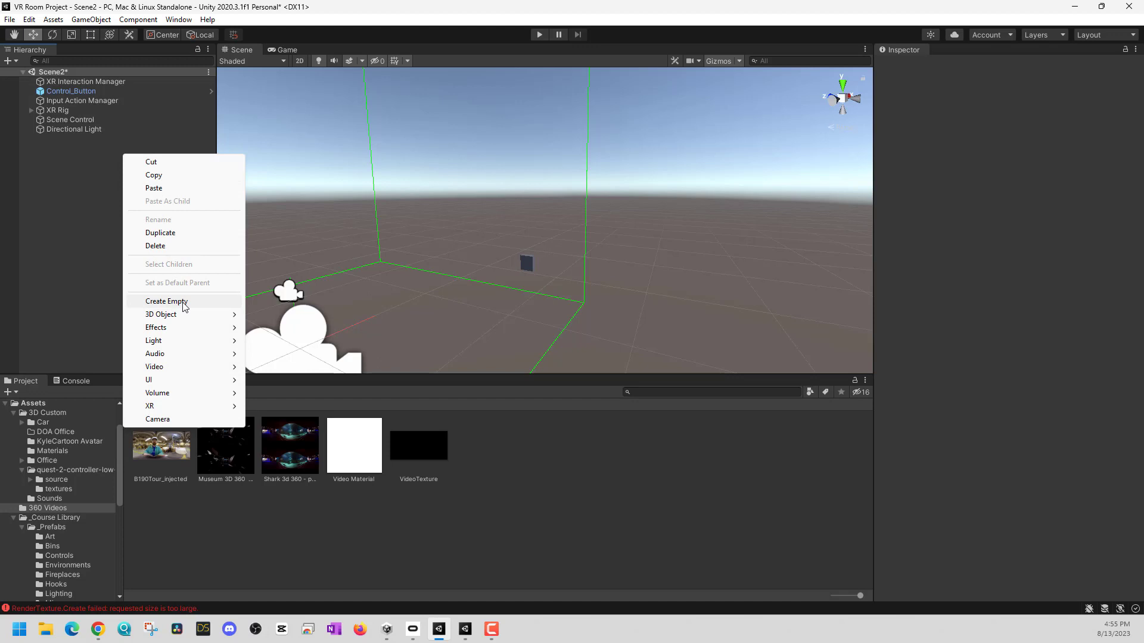
left_click(184, 302)
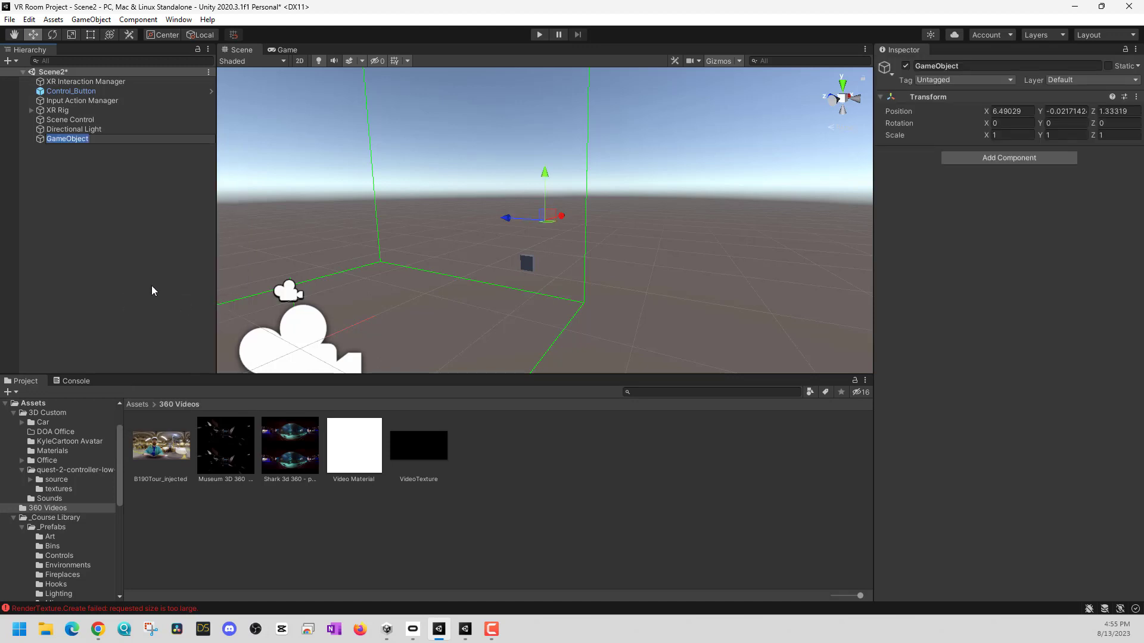
type("360 Video Player")
key("Return")
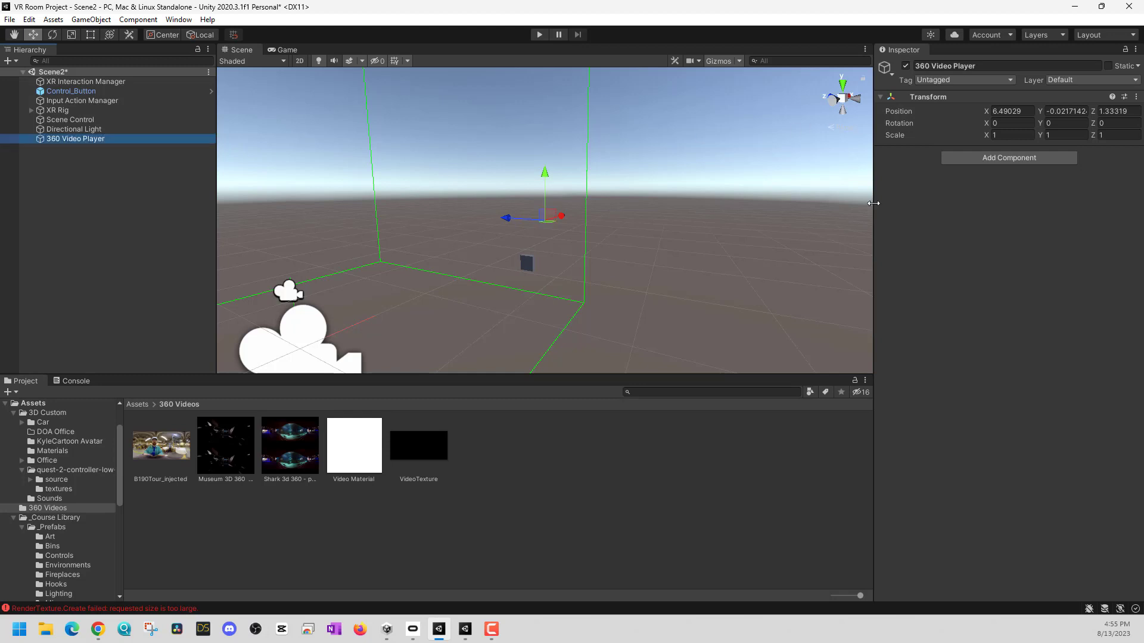
Add a Video Player component to 360 Video Player with the Shark 3d 360 clip as its video and VideoTexture as its target texture.
left_click(990, 158)
type("video")
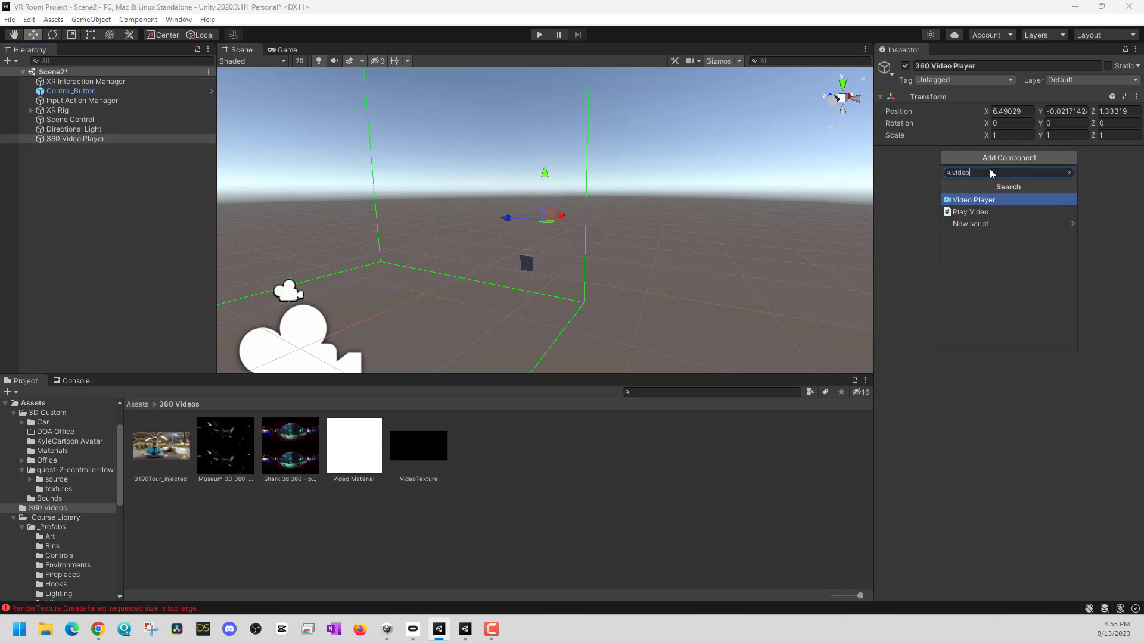
left_click(970, 201)
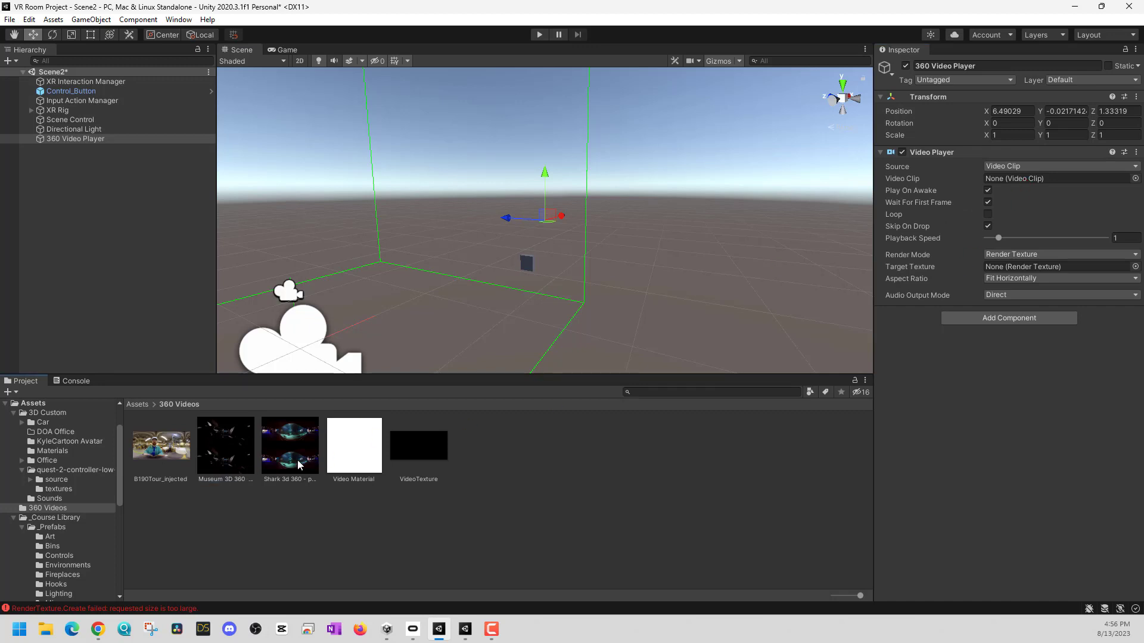
left_click_drag(299, 465, 1031, 183)
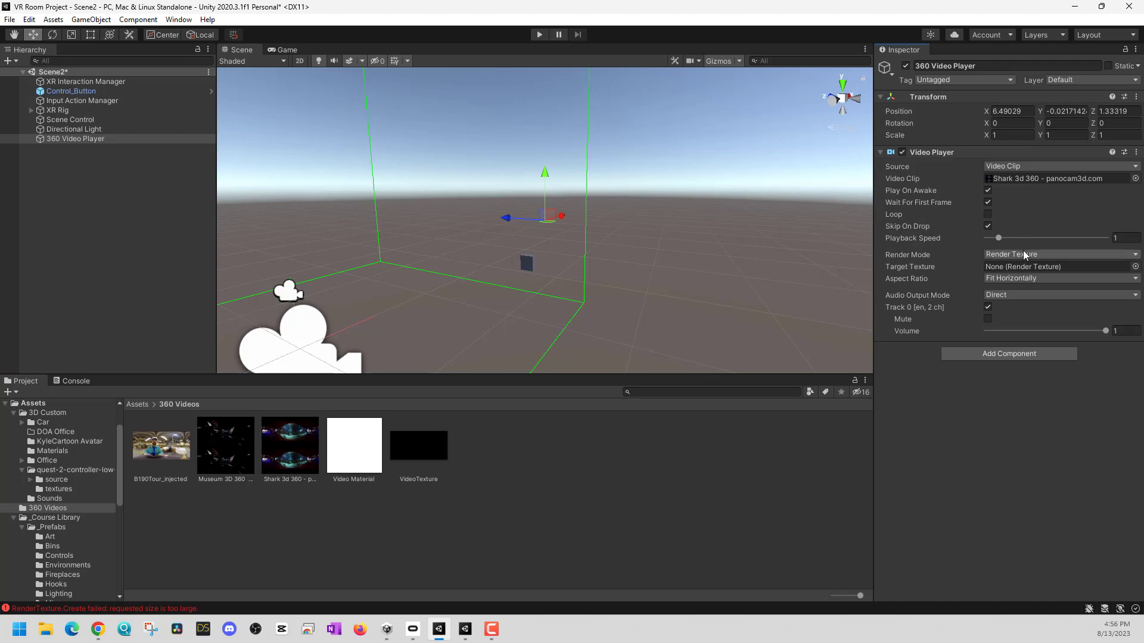
left_click_drag(418, 445, 1064, 267)
Look up the frame width and height of the Shark 3d 360 video in its file properties.
right_click(287, 465)
left_click(310, 454)
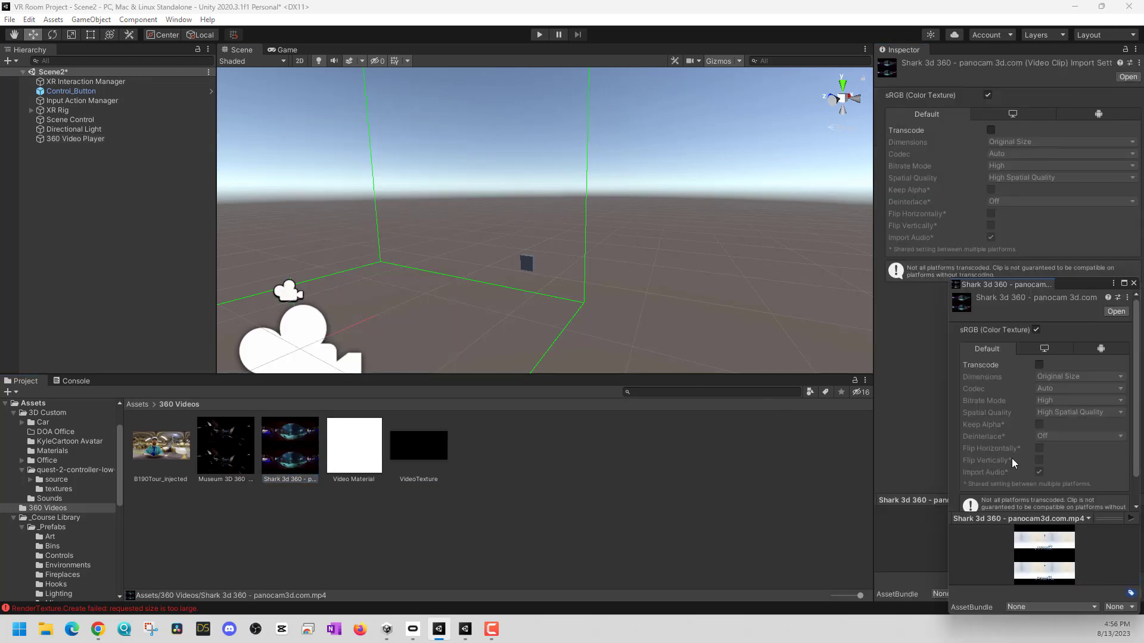
scroll(1024, 375, "down", 2)
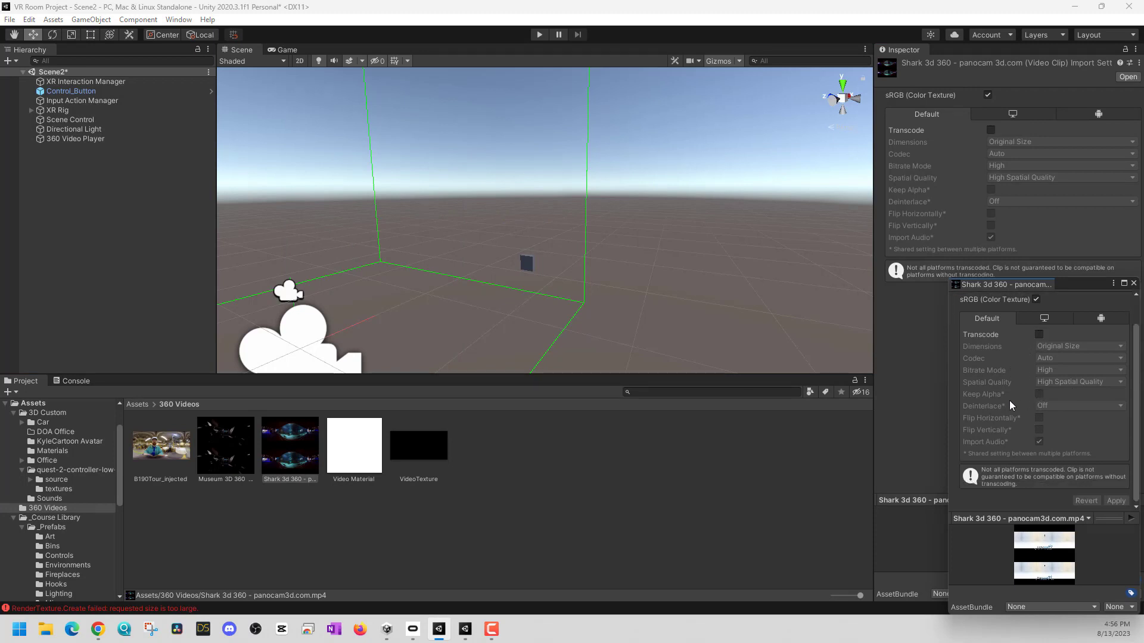
left_click(1133, 284)
right_click(293, 467)
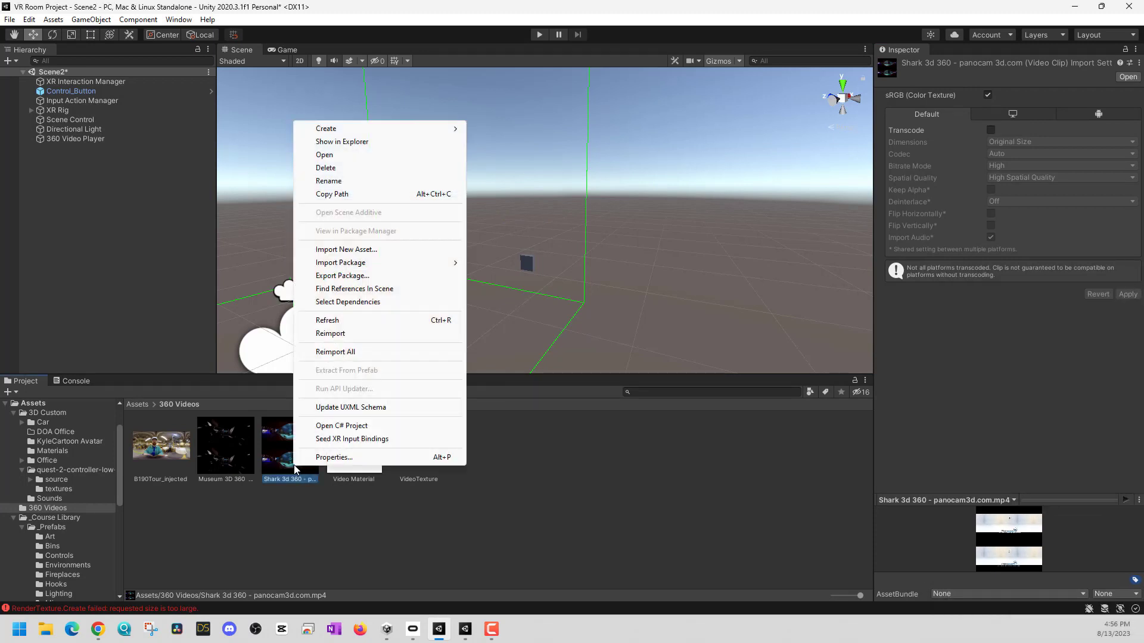
left_click(365, 143)
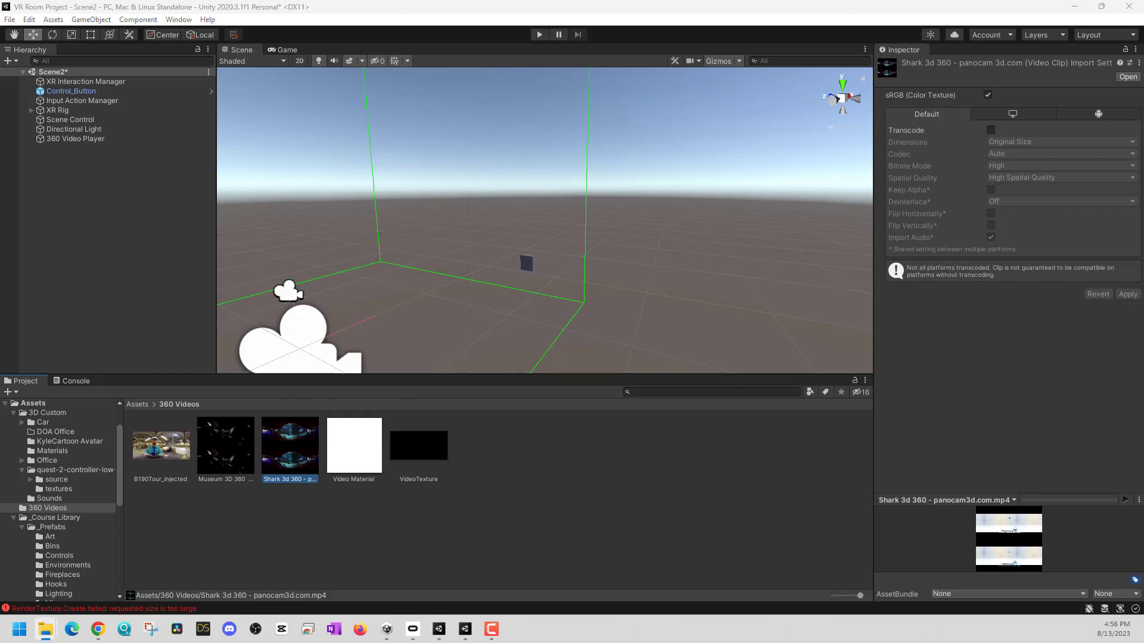
left_click(227, 180)
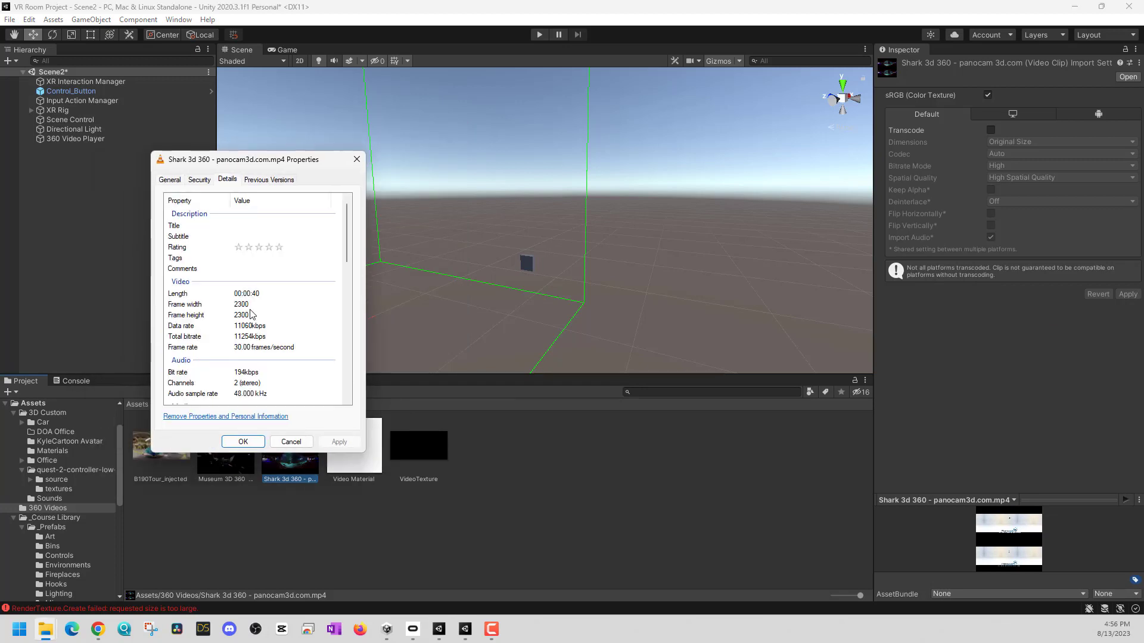
Close the video's file properties and set the size of the VideoTexture render texture to 2300 x 2300.
scroll(241, 330, "down", 1)
left_click(356, 159)
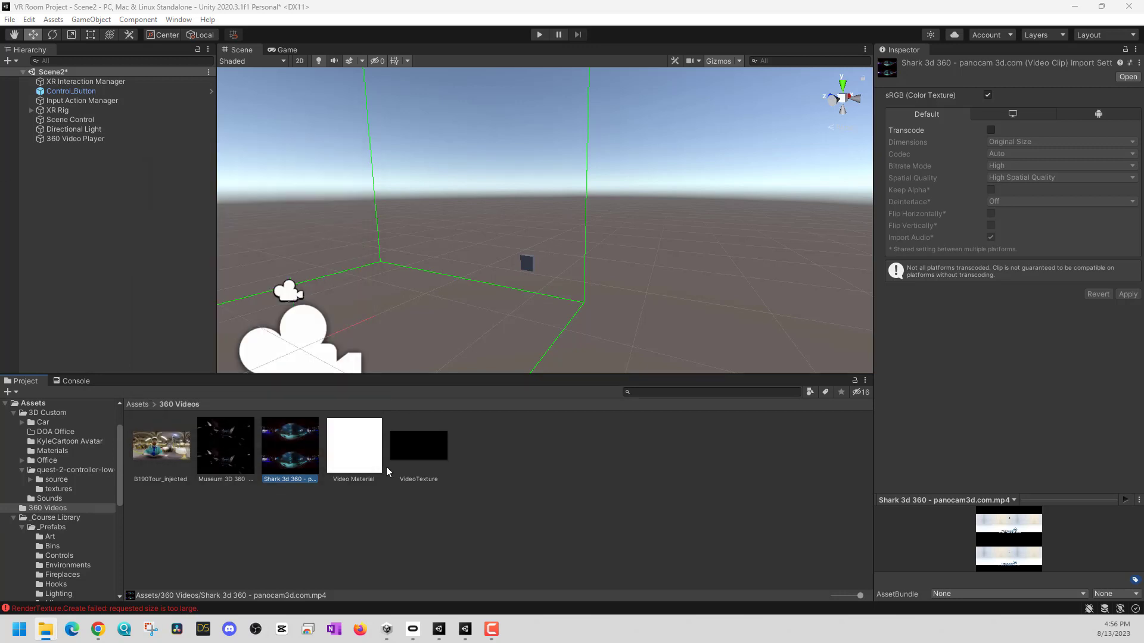
left_click(418, 446)
left_click(1007, 107)
type("2300")
key("Tab")
type("2300")
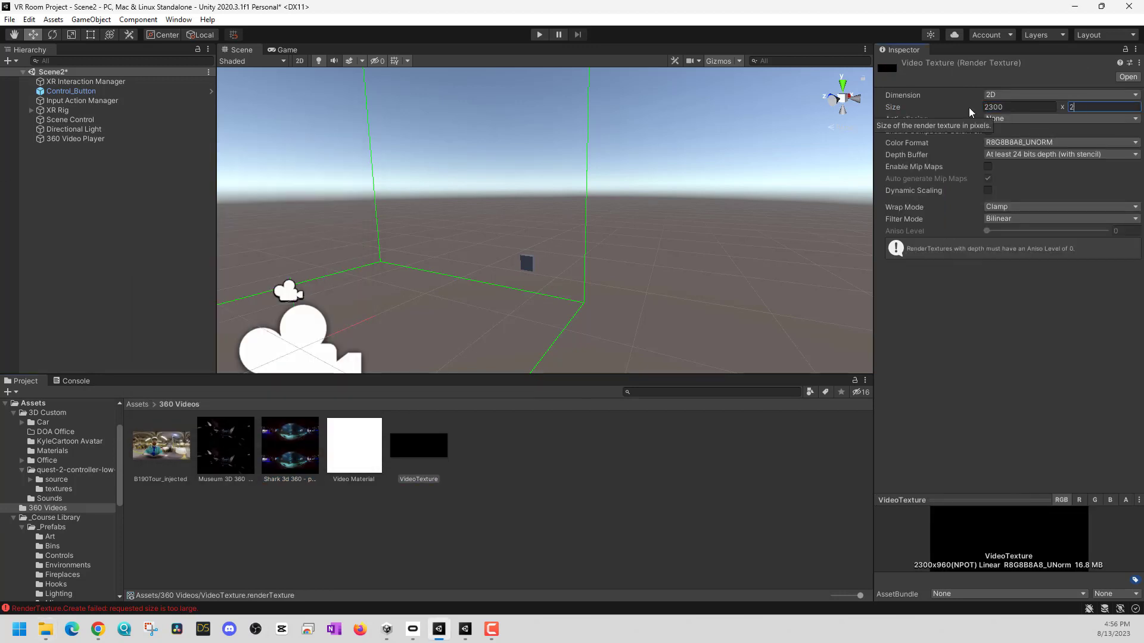
key("Return")
left_click(650, 538)
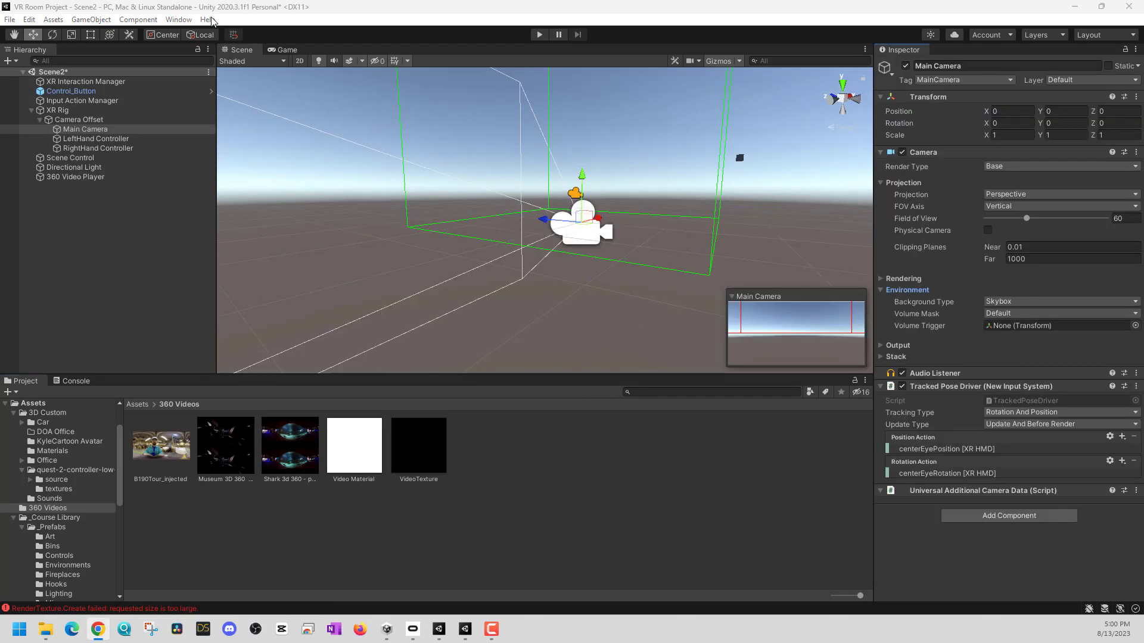
Set the Skybox Material in Scene2's environment lighting settings to Video Material.
left_click(178, 19)
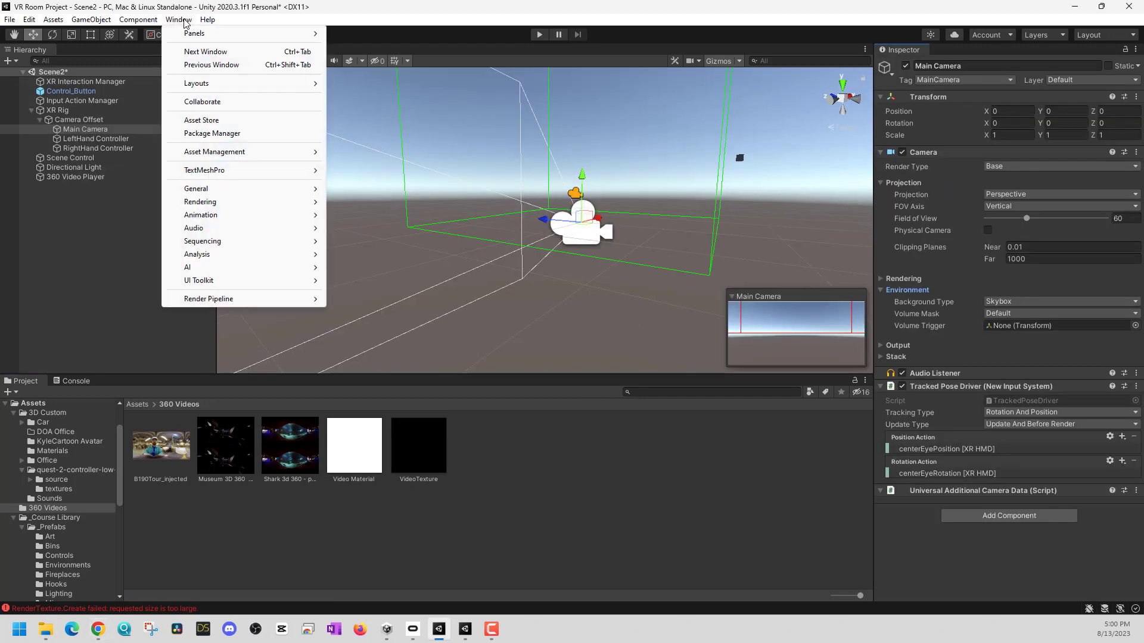
mouse_move(249, 206)
left_click(380, 204)
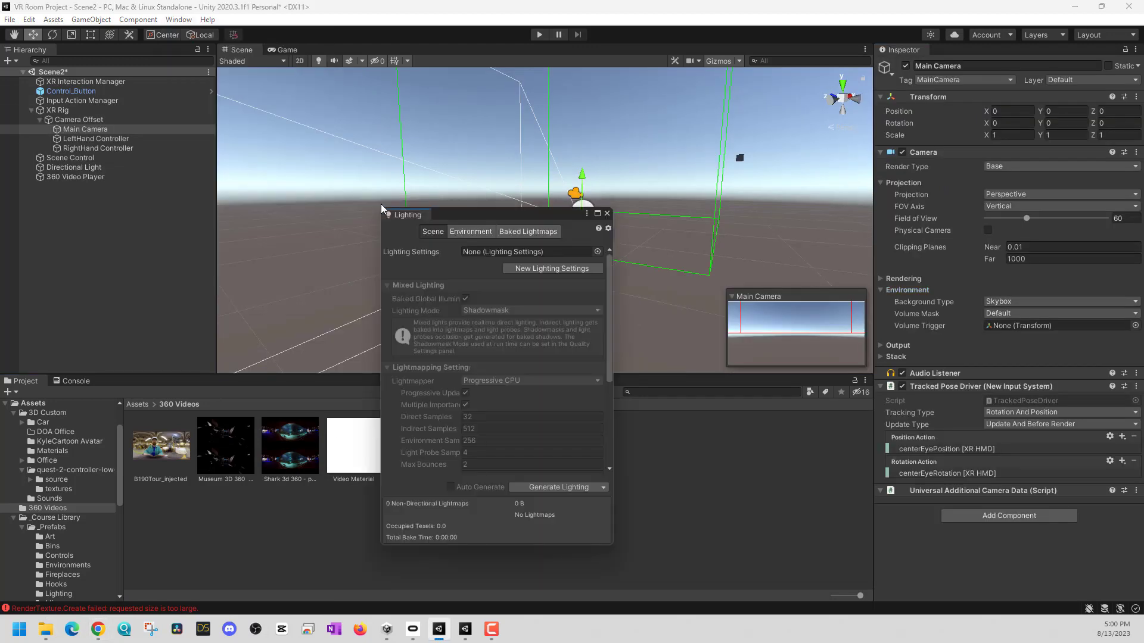
left_click_drag(536, 215, 559, 123)
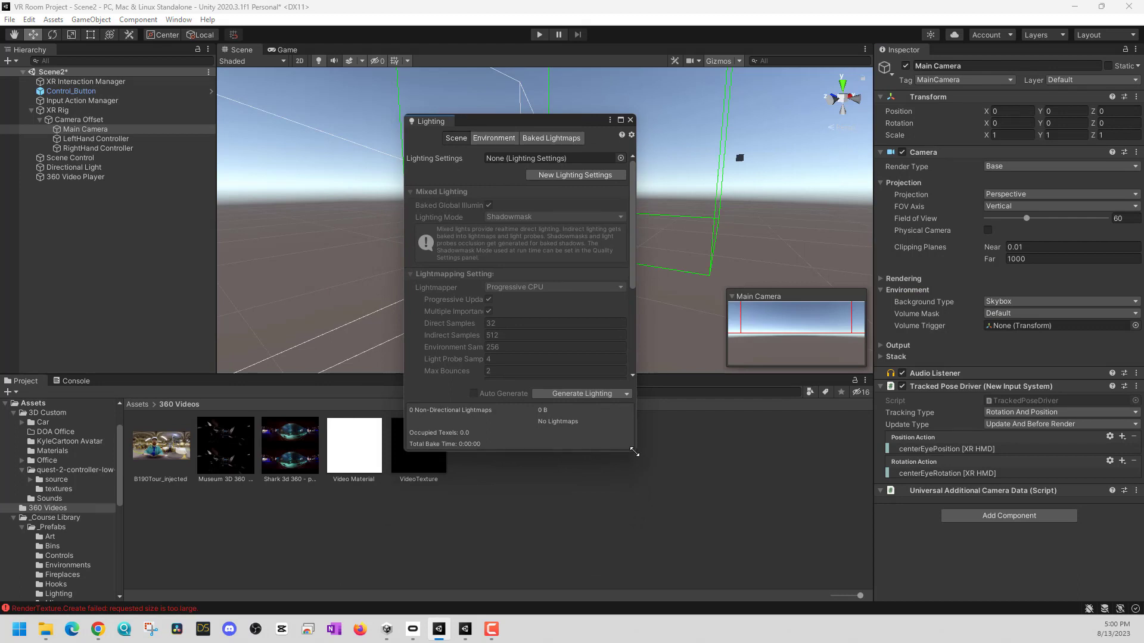
left_click_drag(635, 452, 731, 510)
left_click(542, 139)
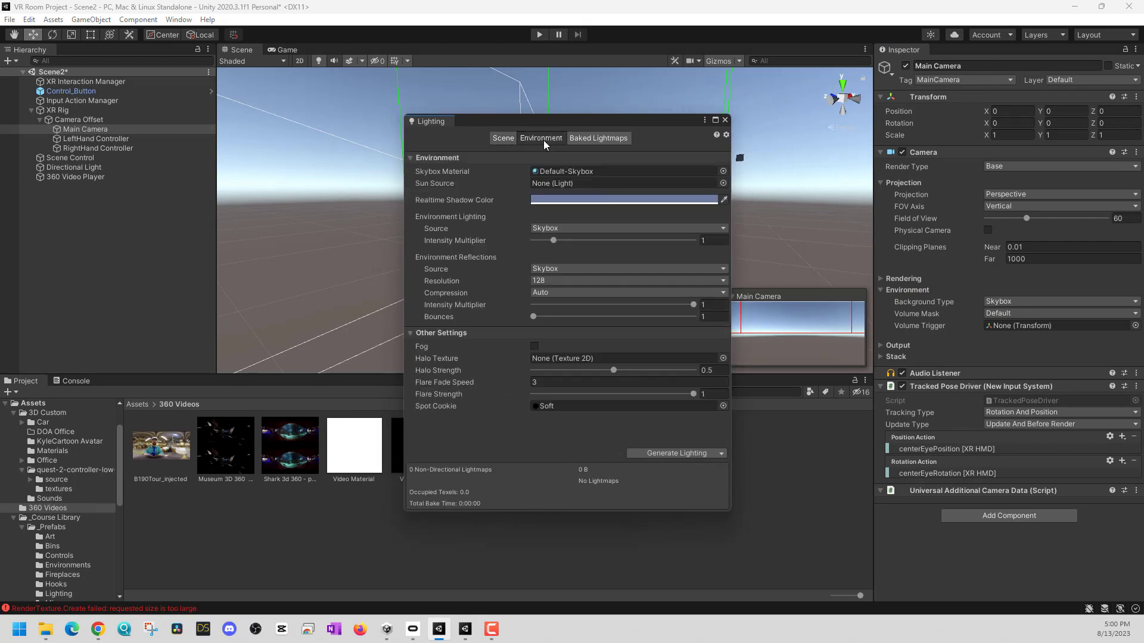
left_click_drag(628, 122, 304, 119)
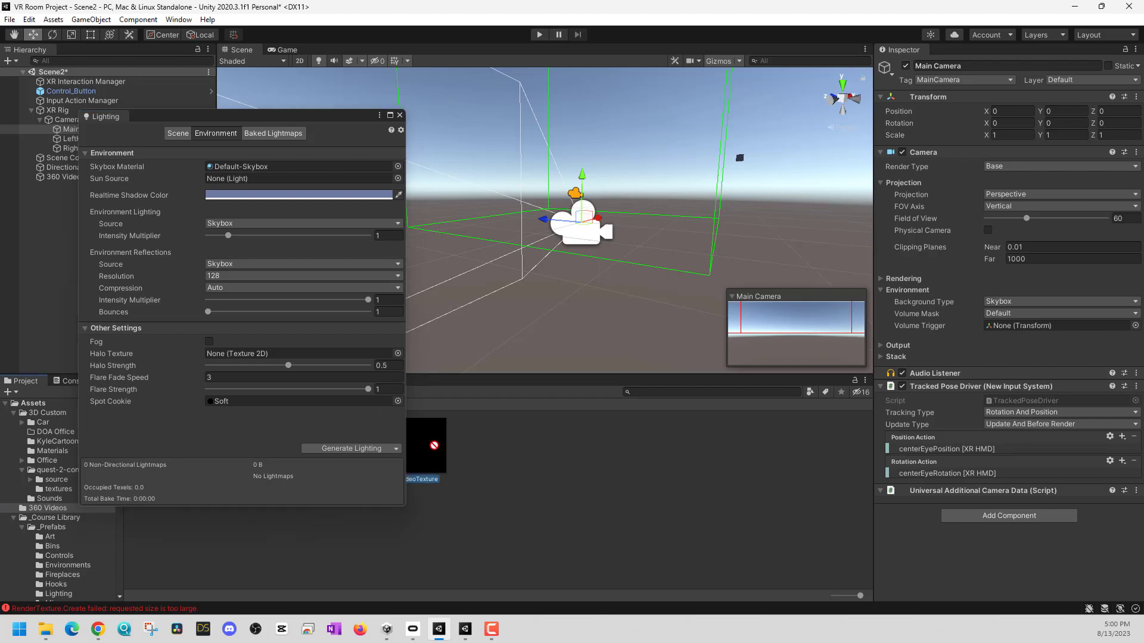
left_click(398, 167)
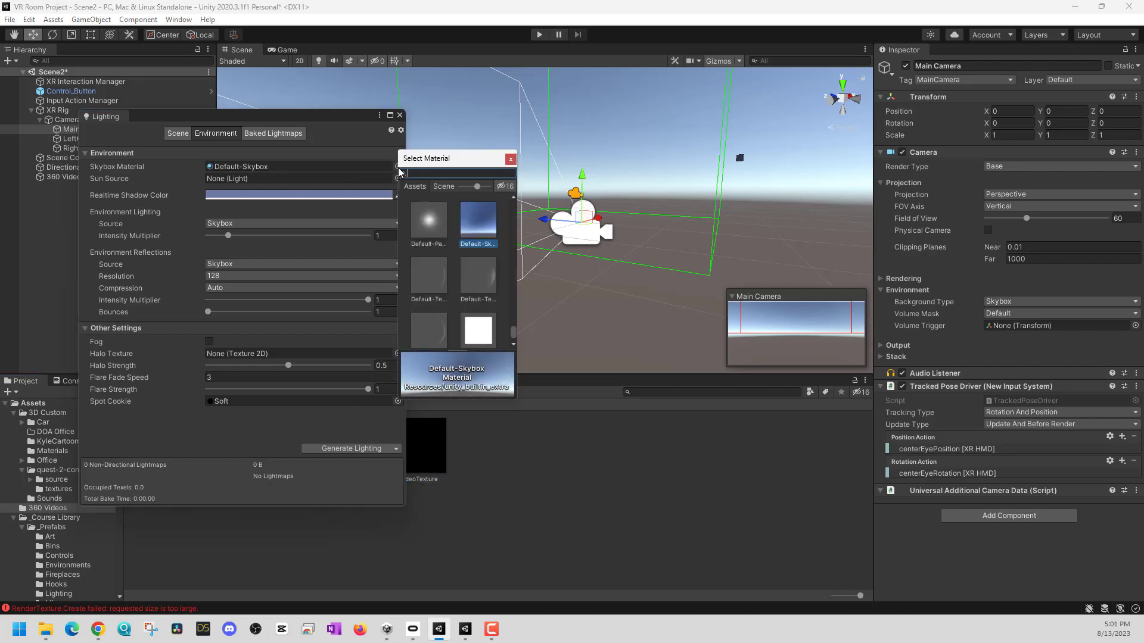
left_click_drag(297, 116, 247, 107)
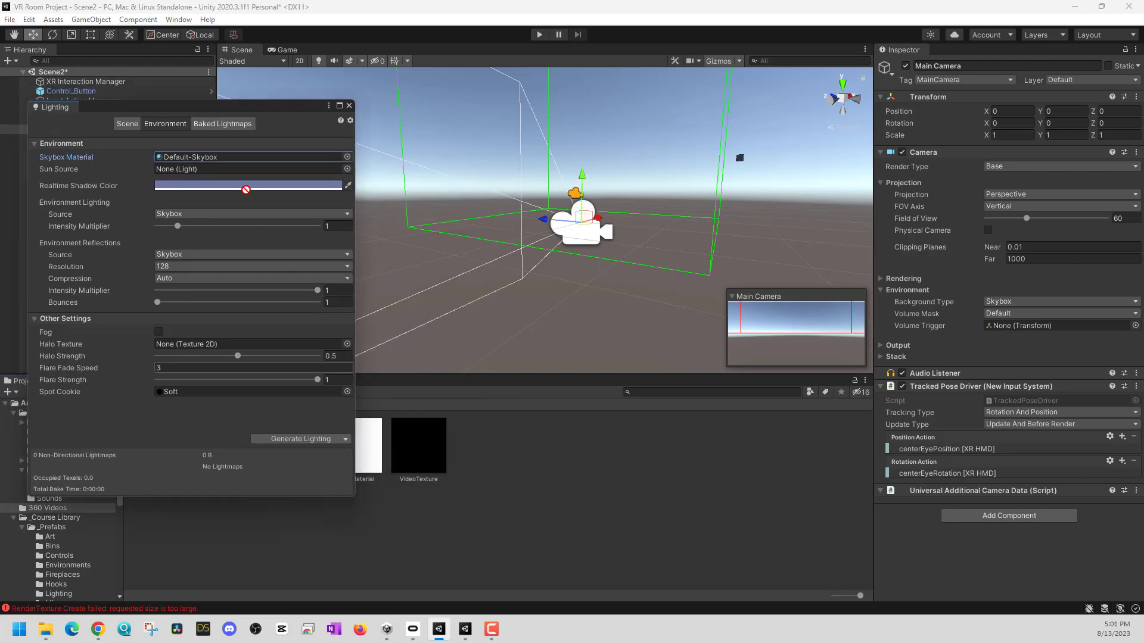
left_click_drag(227, 160, 227, 159)
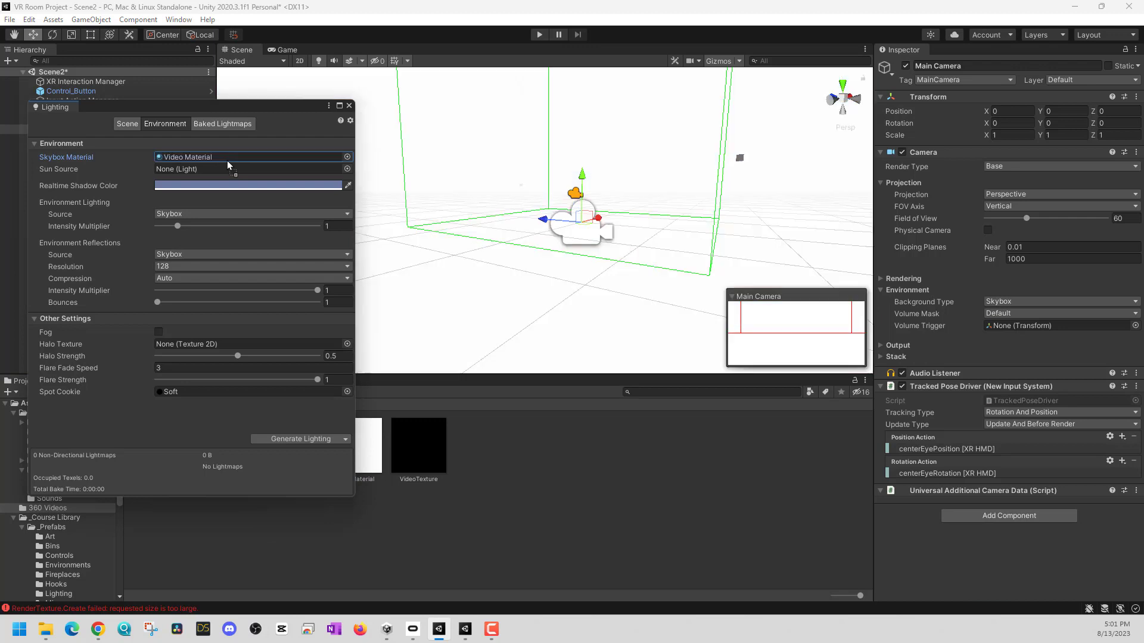
left_click_drag(437, 455, 189, 153)
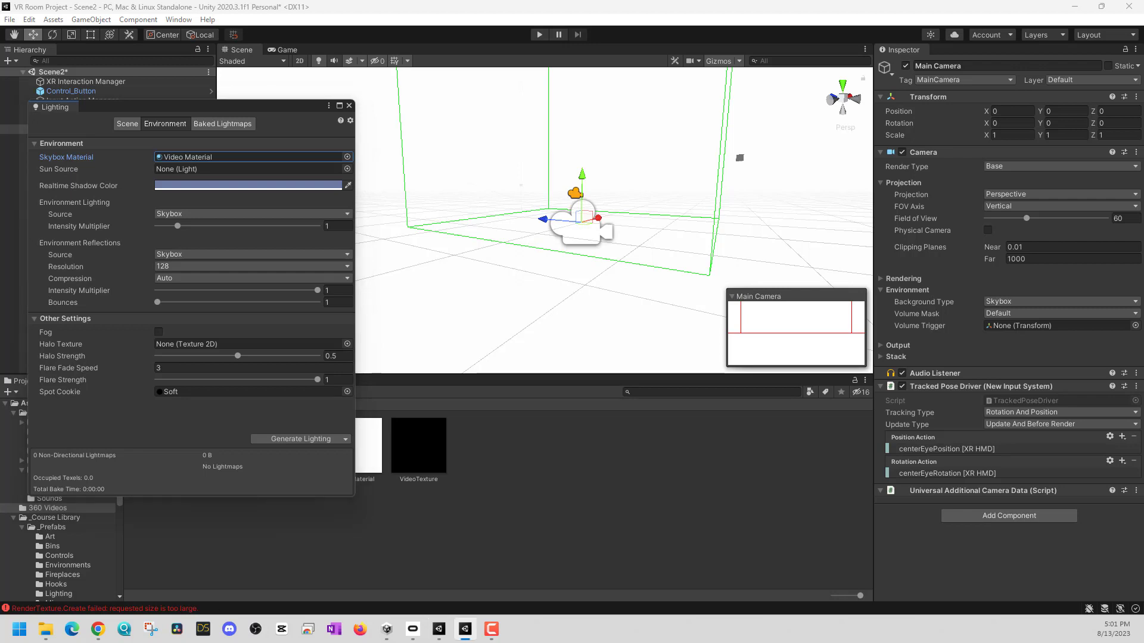
left_click(349, 105)
Change the shader of Video Material to Skybox/Panoramic.
left_click(354, 447)
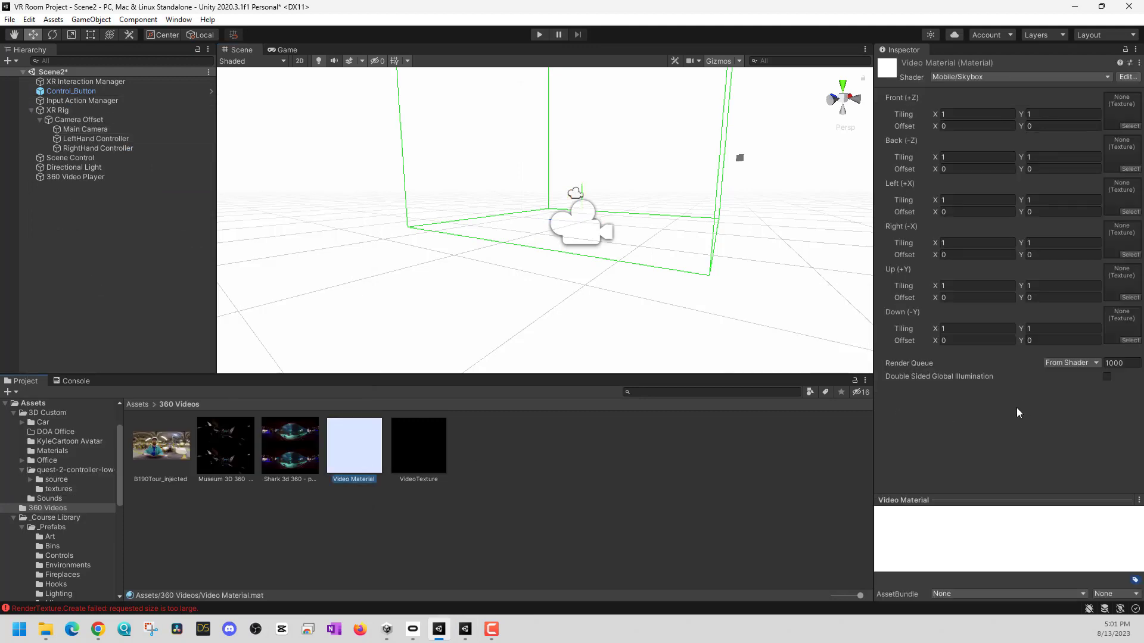
left_click(951, 77)
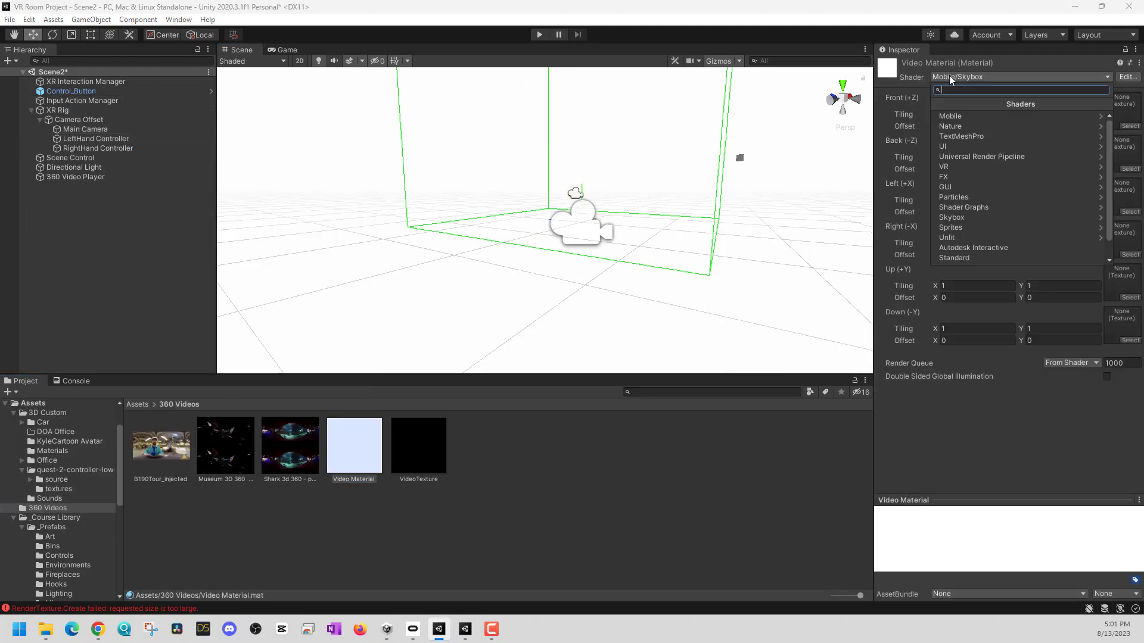
type("sky")
key("BackSpace")
key("BackSpace")
key("BackSpace")
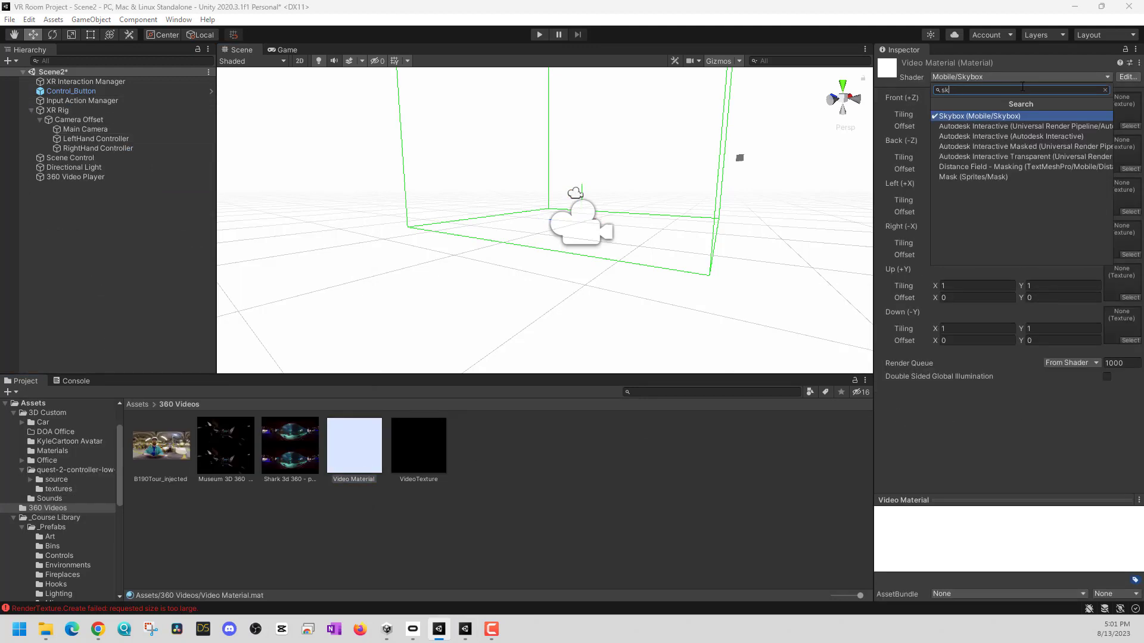
type("pan")
left_click(976, 117)
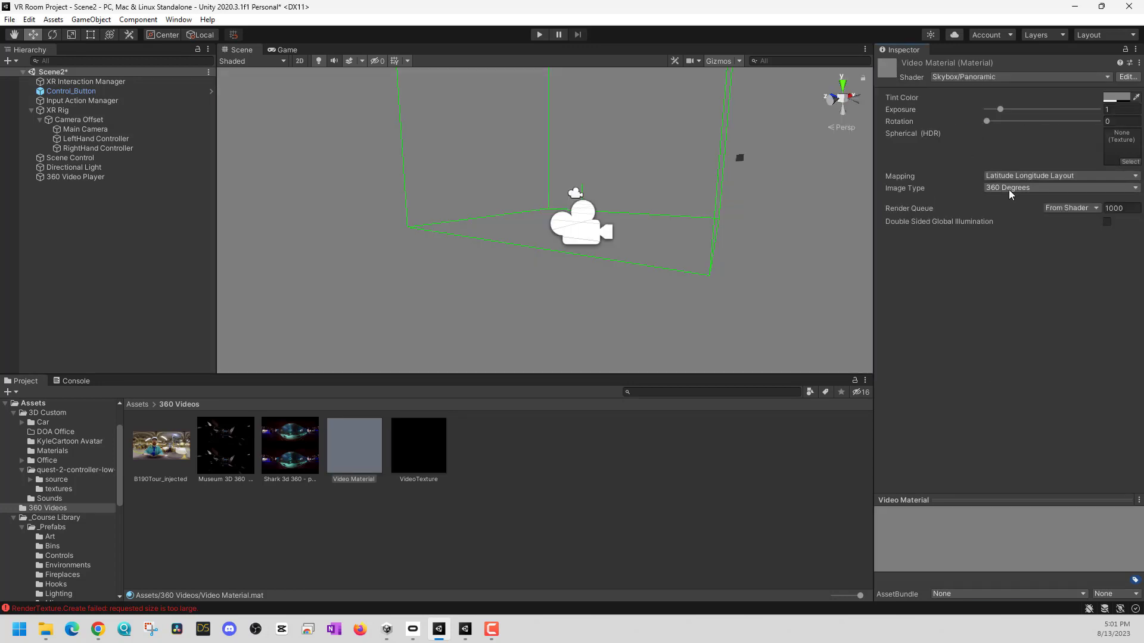
Assign VideoTexture as the Spherical (HDR) texture of Video Material and run a brief play test of the scene.
left_click_drag(419, 447, 1128, 148)
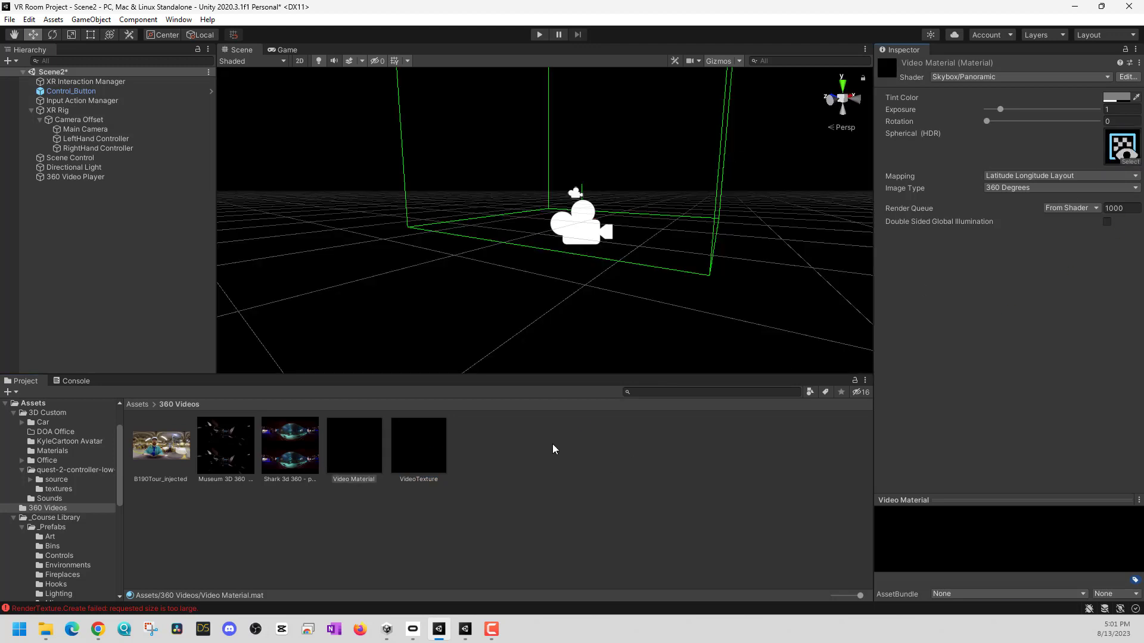
left_click(538, 34)
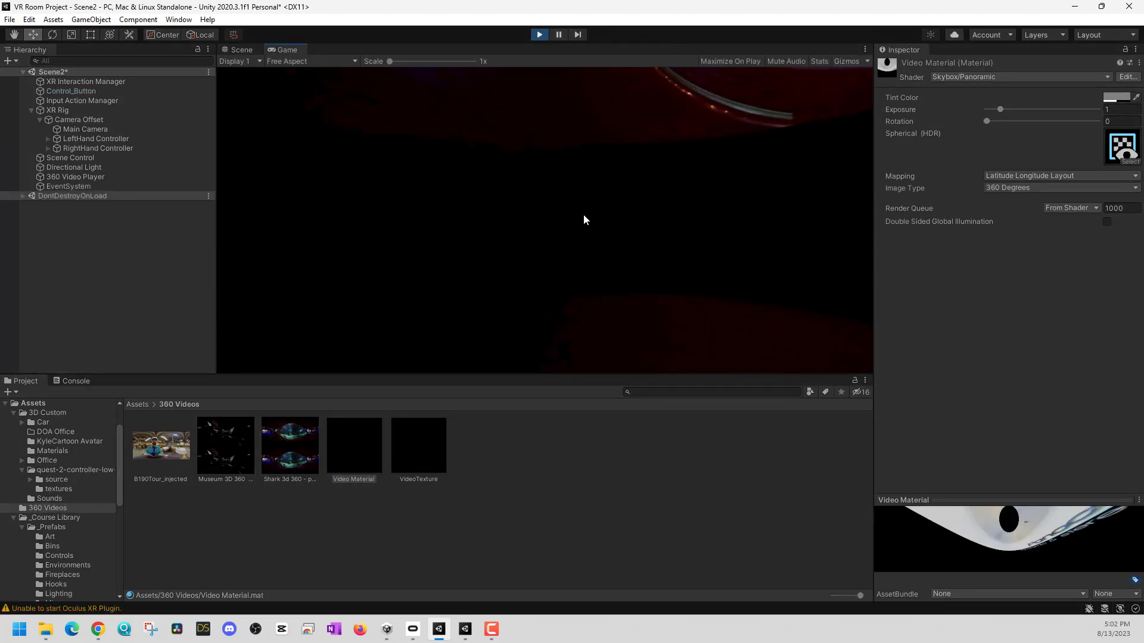
left_click(539, 35)
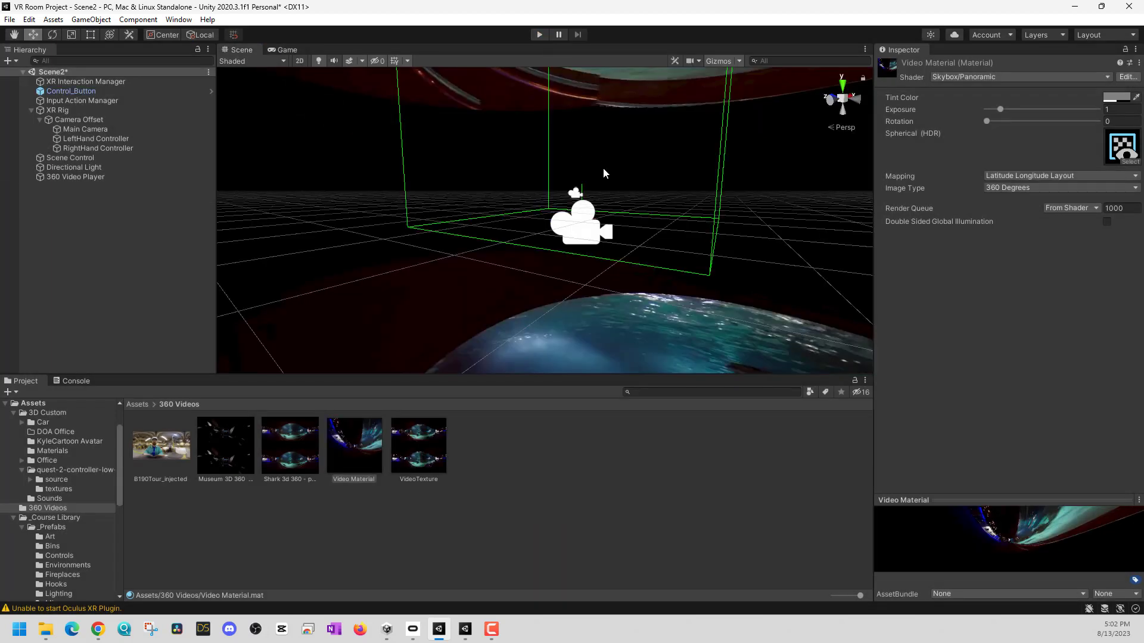
Set the VideoTexture render texture size back to 1920 x 960.
left_click(423, 444)
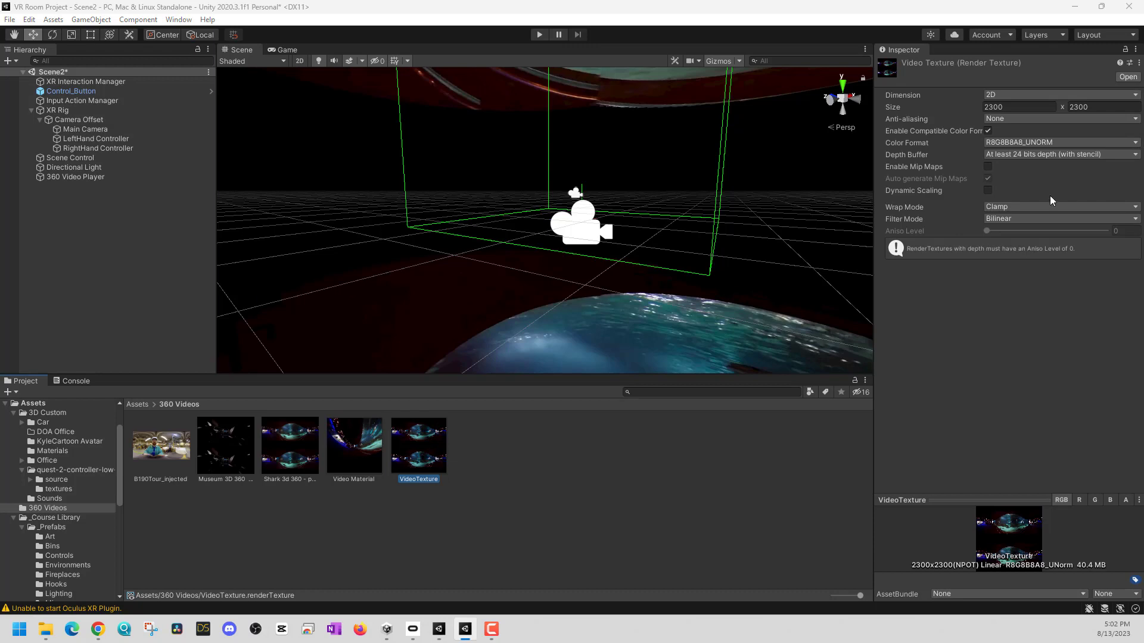
left_click(1002, 105)
type("1920")
key("Tab")
type("9")
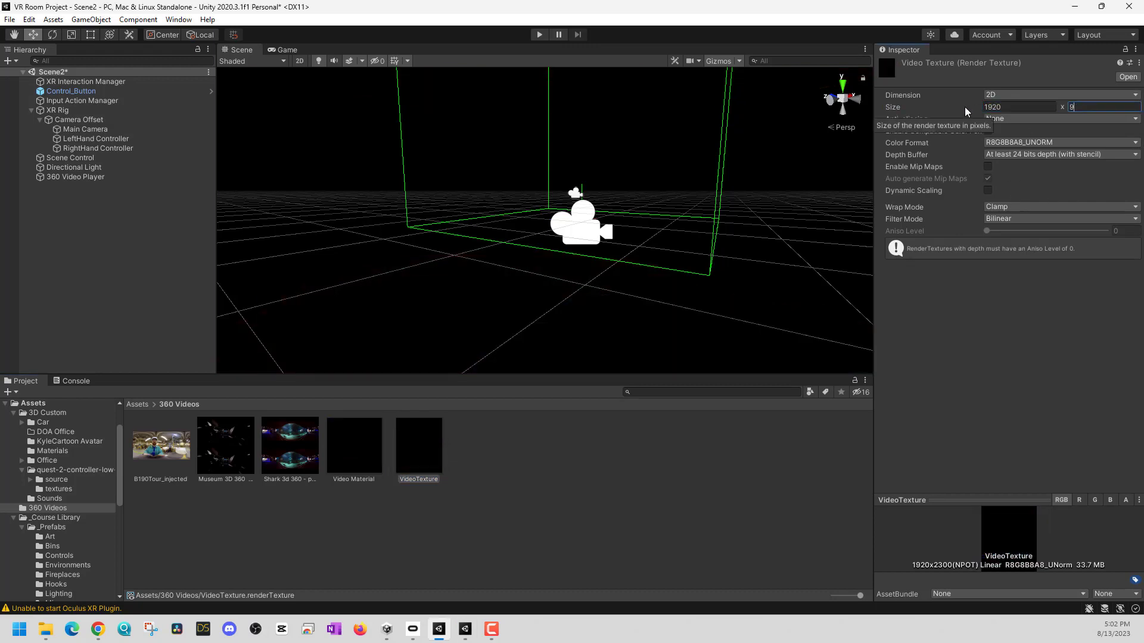
type("60")
key("Return")
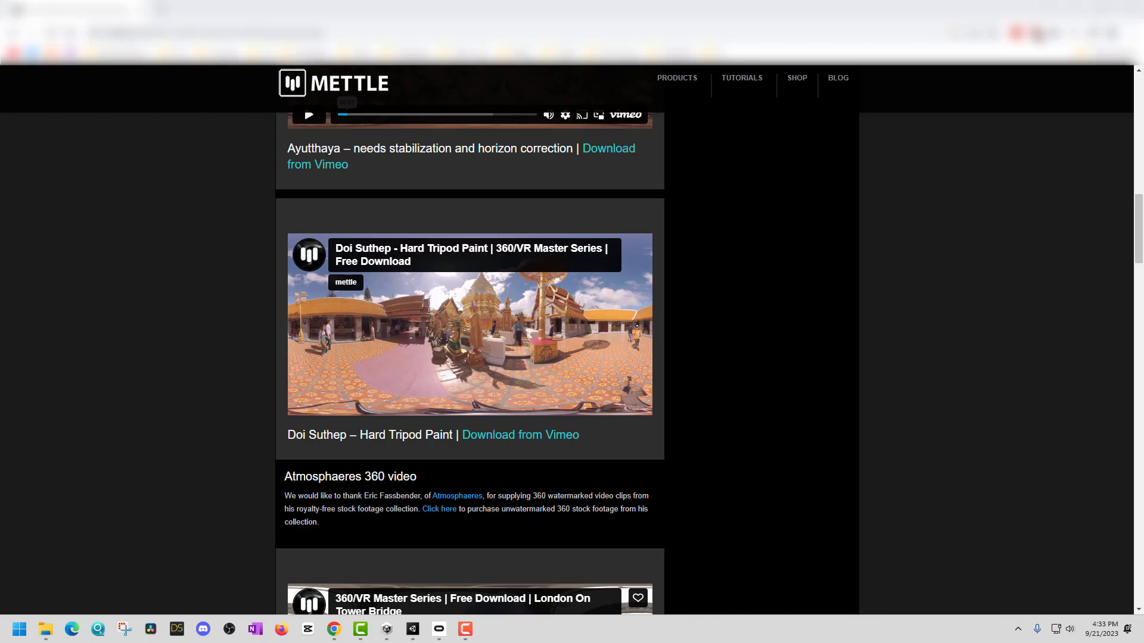
Browse Mettle's free 360 video downloads page in the browser and preview the London on Tower Bridge clip.
scroll(488, 342, "up", 15)
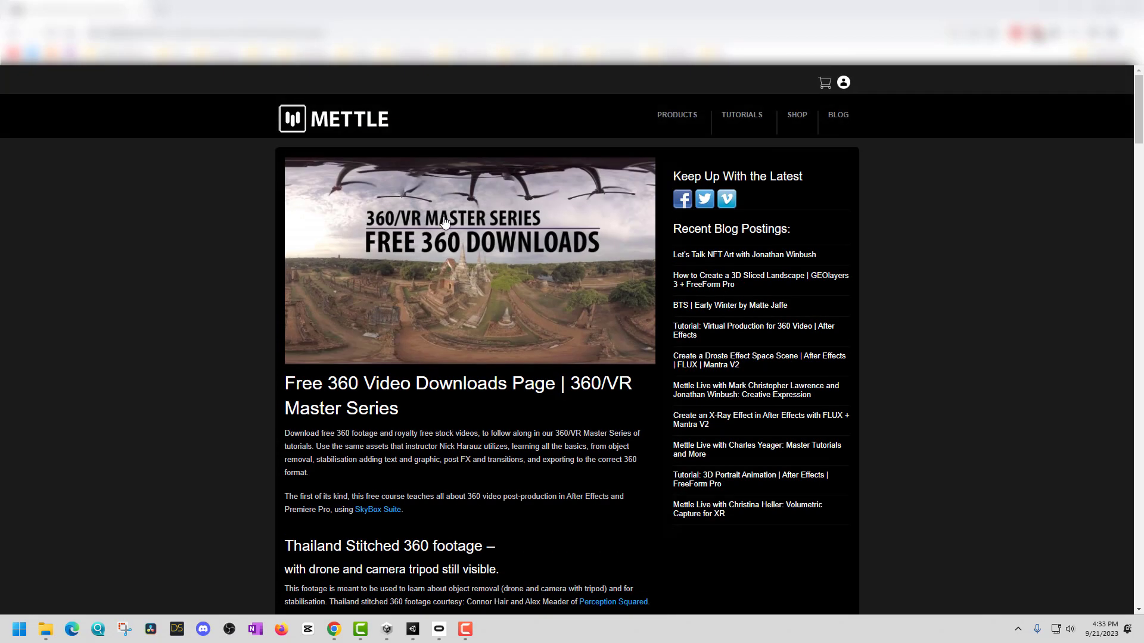
scroll(614, 477, "down", 15)
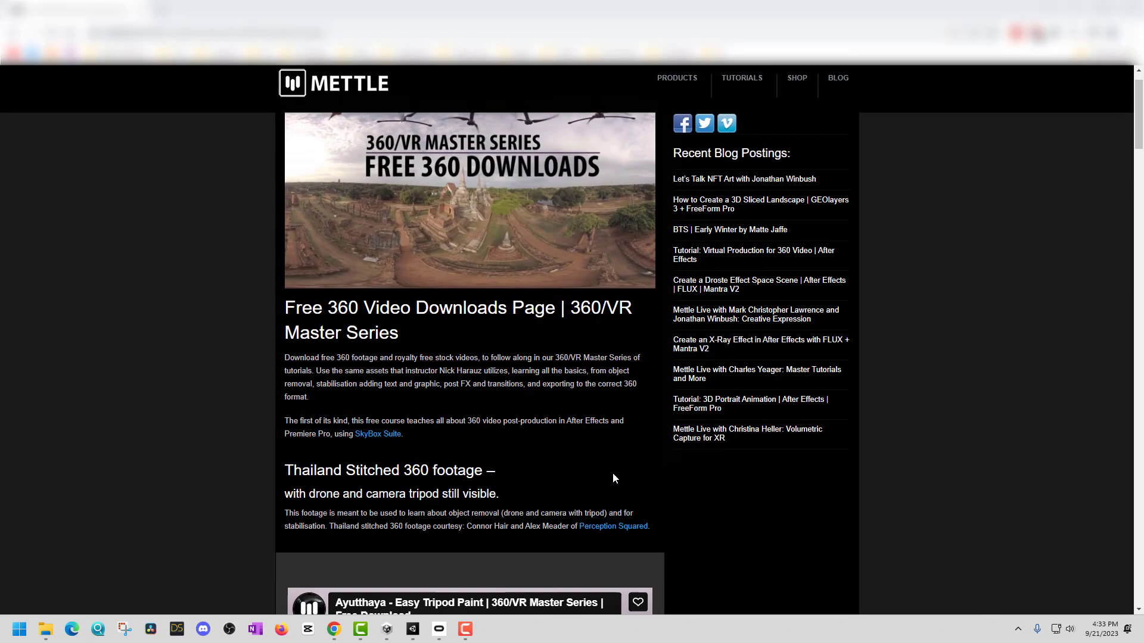
scroll(605, 478, "down", 3)
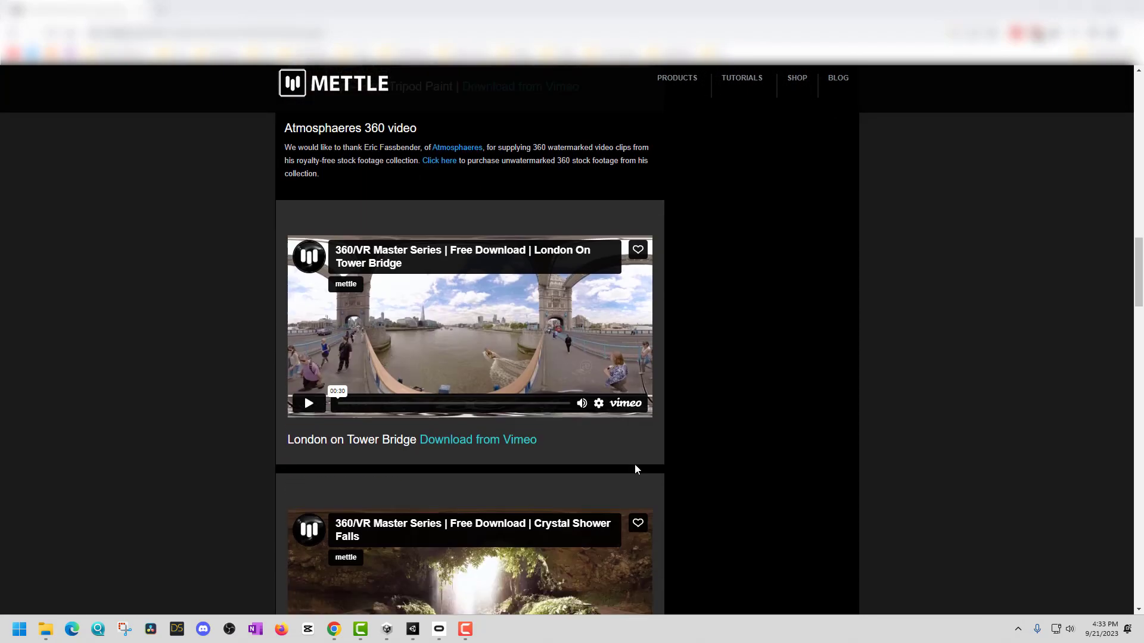
left_click(302, 396)
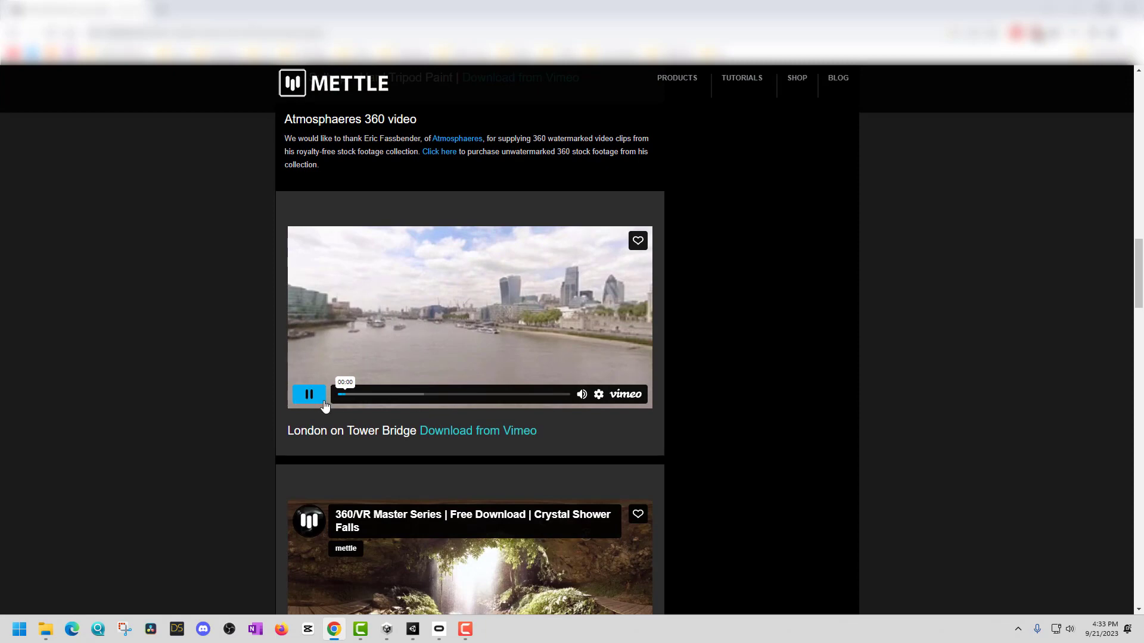
left_click(377, 396)
left_click_drag(377, 396, 538, 395)
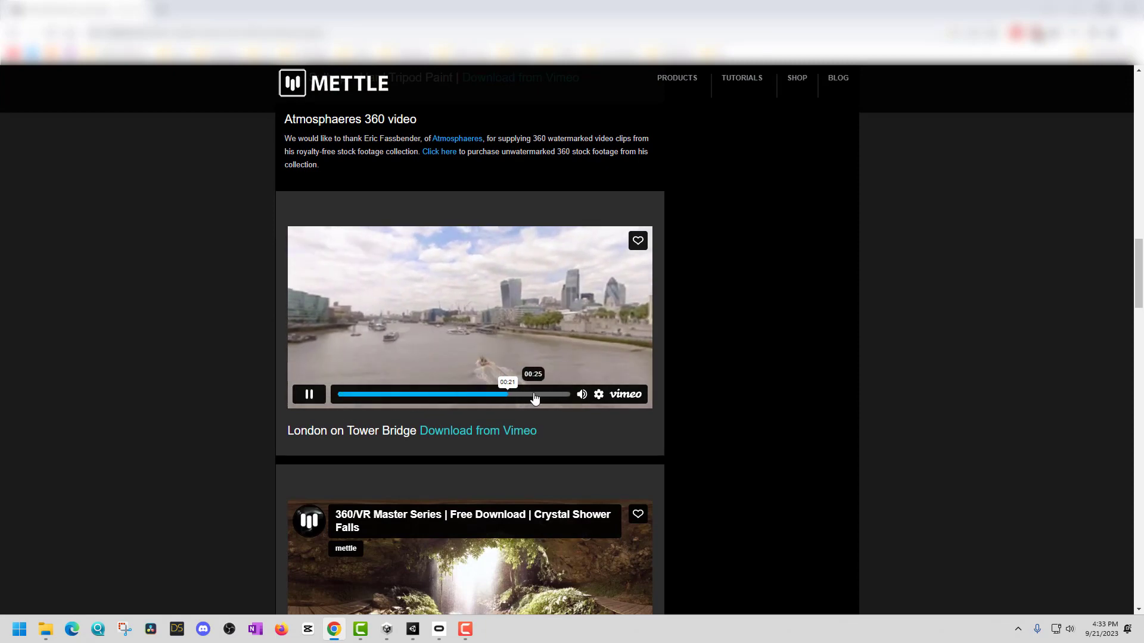
left_click(311, 395)
Preview the Crystal Shower Falls clip on the Mettle downloads page.
scroll(329, 411, "down", 4)
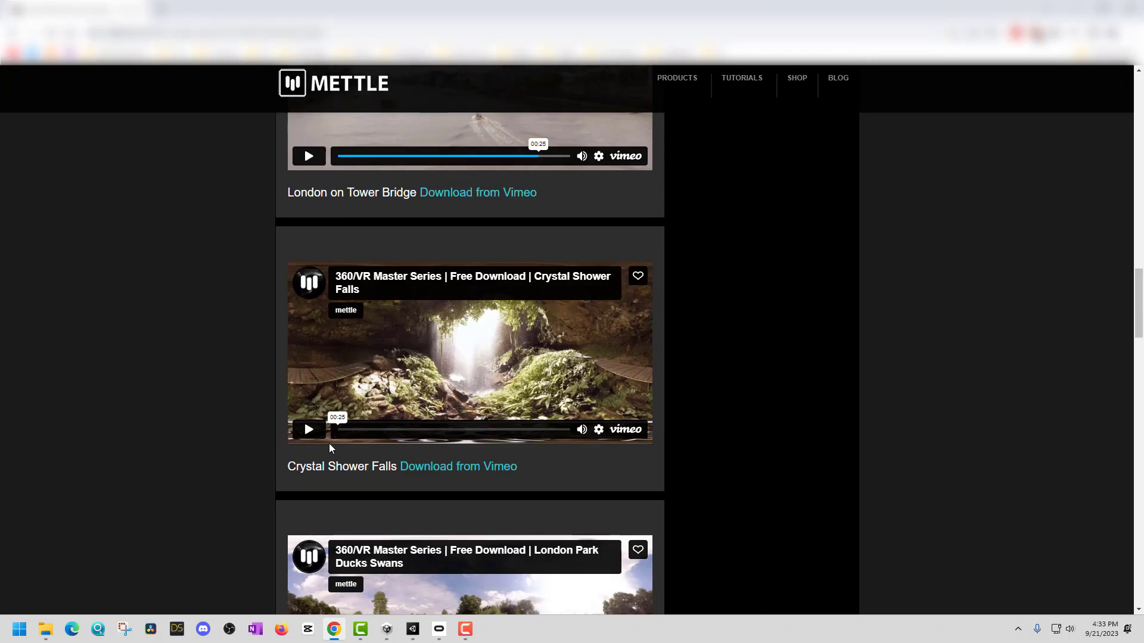
left_click(316, 434)
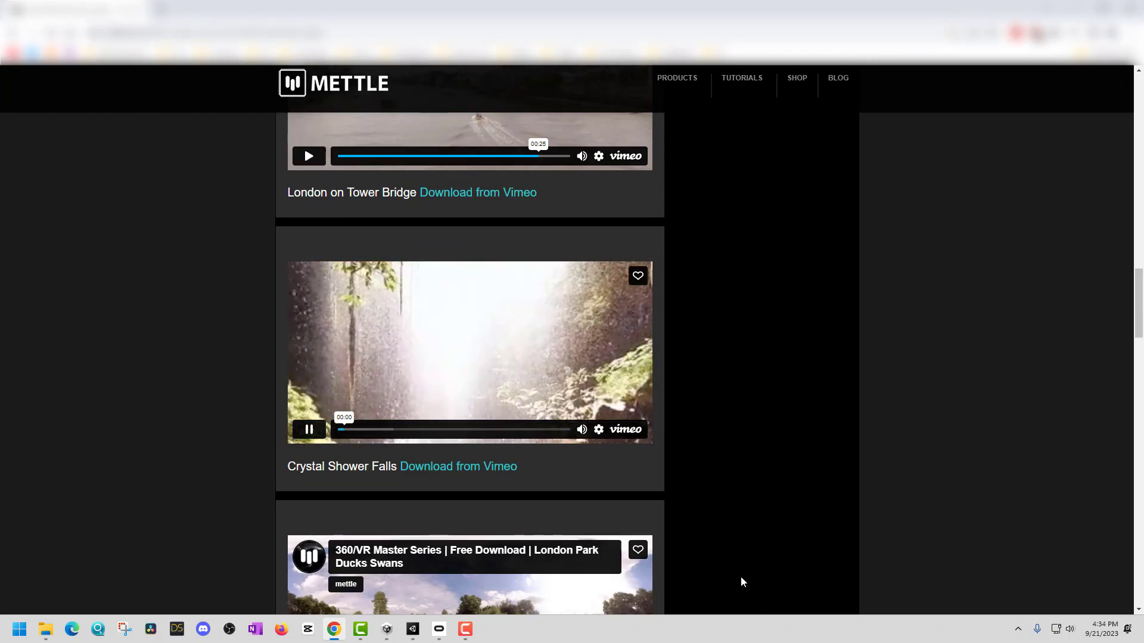
left_click_drag(379, 430, 503, 428)
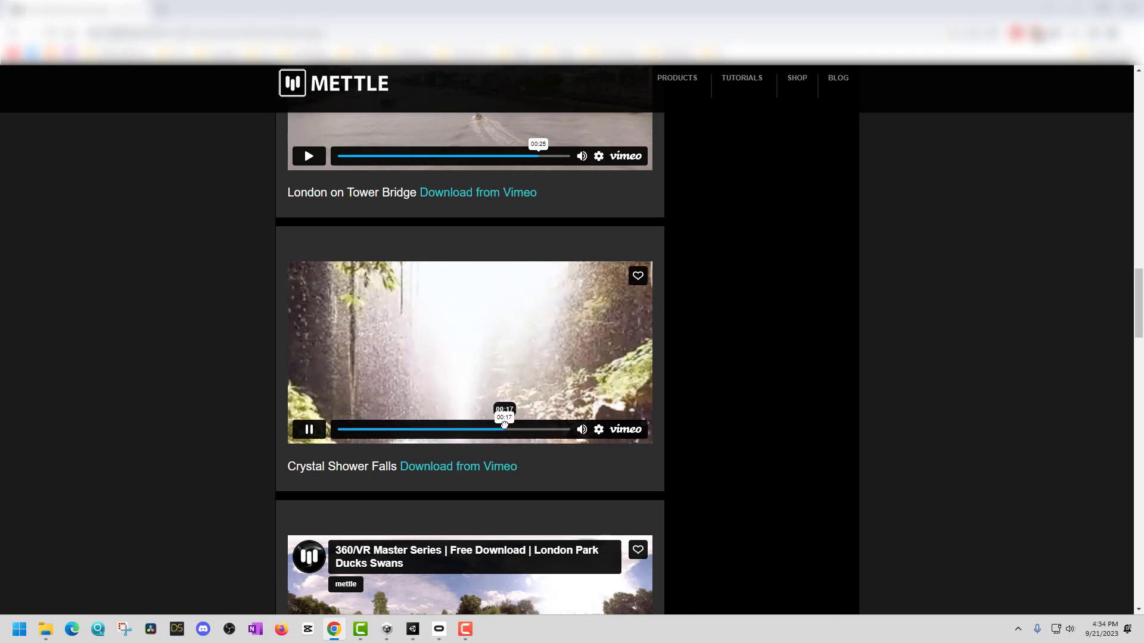
left_click(309, 429)
scroll(489, 411, "down", 2)
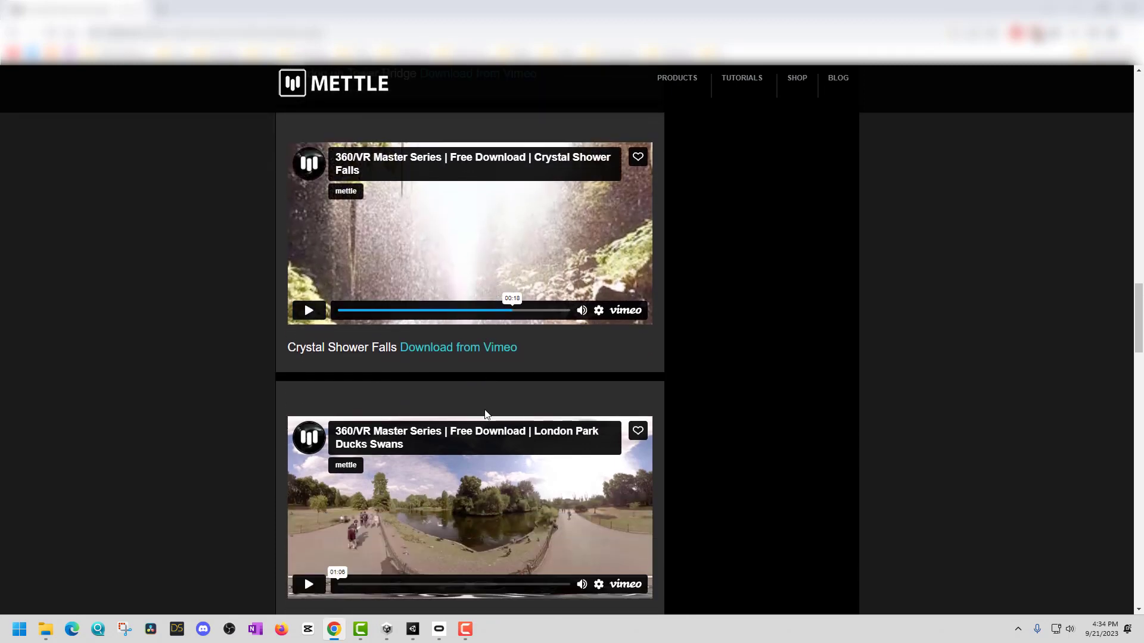
Open the Vimeo page of the Crystal Shower Falls video, preview it briefly and show its download resolutions.
left_click(454, 350)
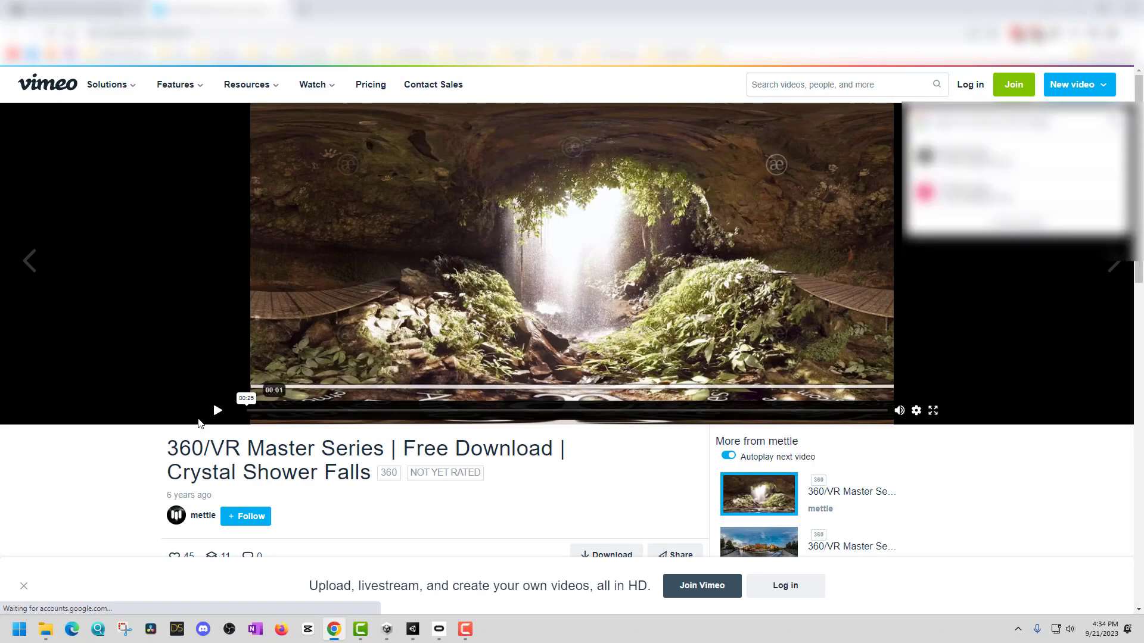
left_click(217, 410)
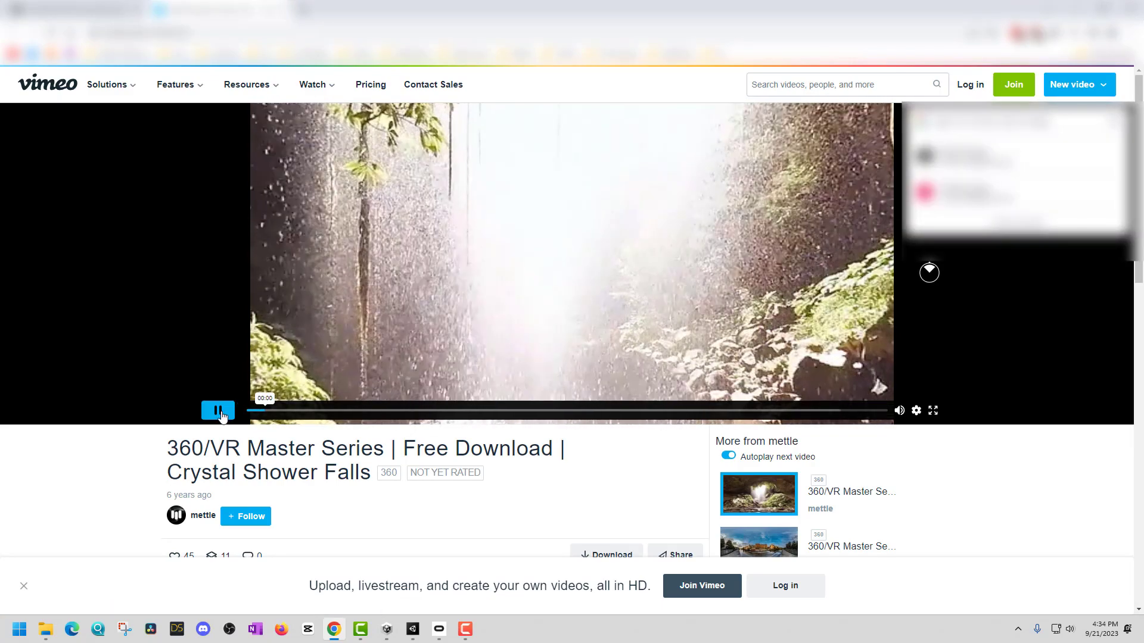
left_click(219, 411)
scroll(526, 453, "down", 2)
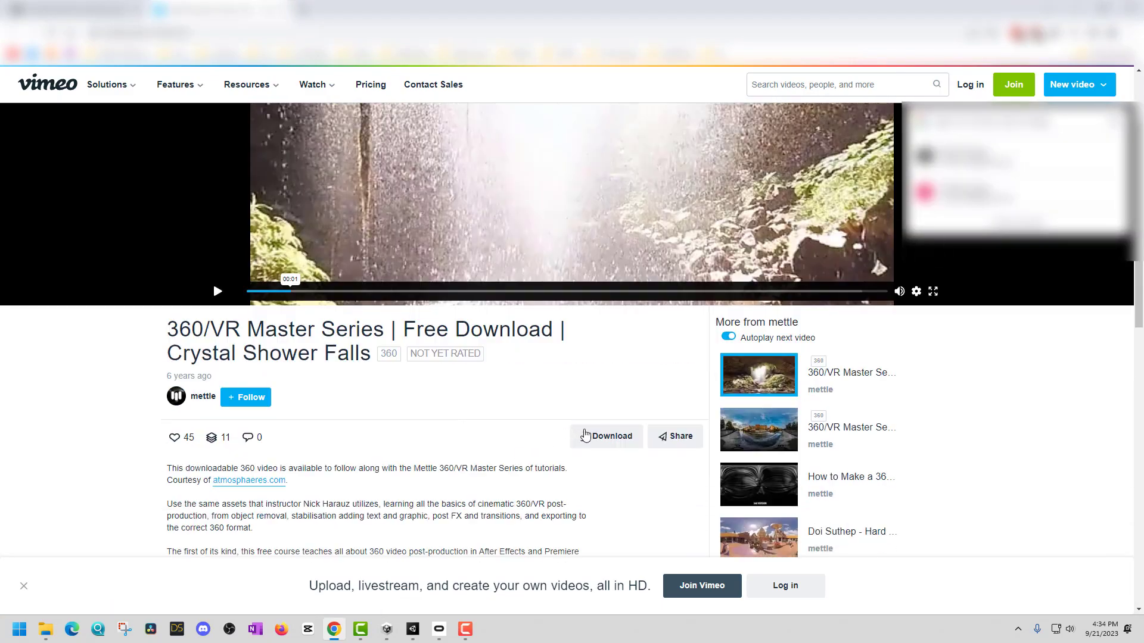
left_click(586, 436)
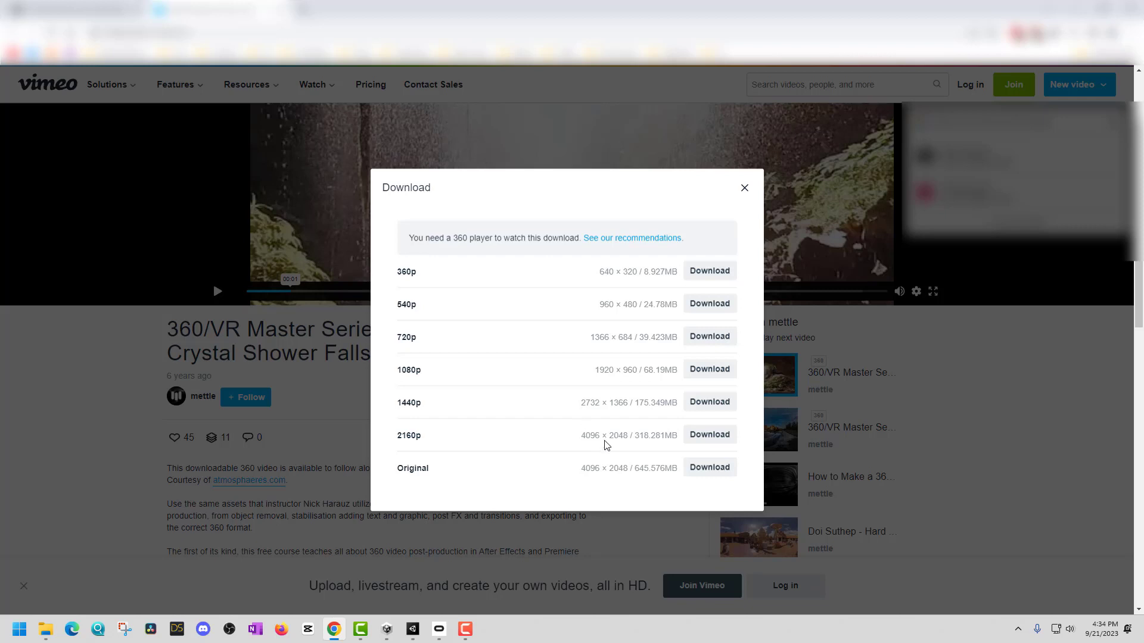
Download the Original 4096 × 2048 version of the Crystal Shower Falls video.
left_click(707, 469)
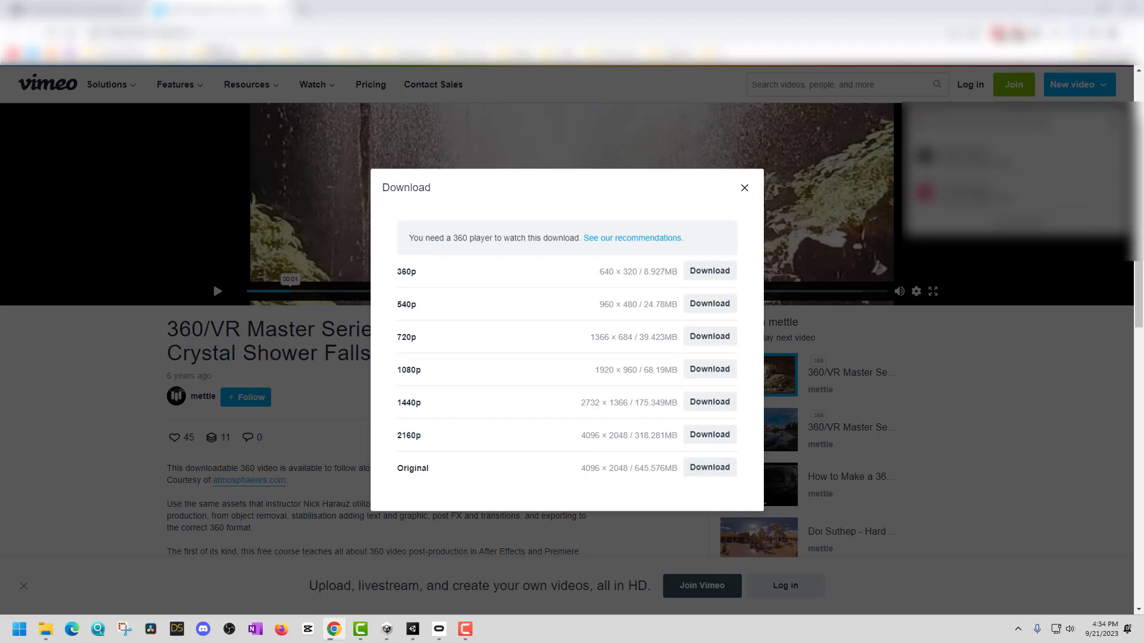
Open the google/spatial-media releases page on GitHub and review the Spatial Media Metadata Injector v2.1 notes and downloadable assets.
left_click(202, 33)
key("ctrl+v")
key("Return")
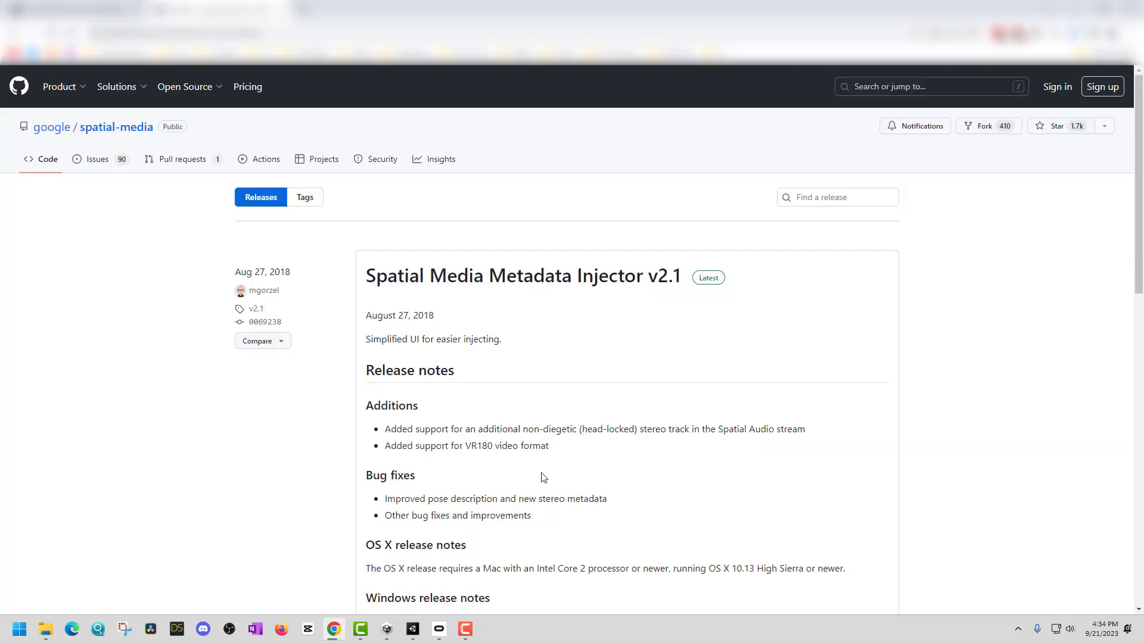
scroll(684, 413, "down", 3)
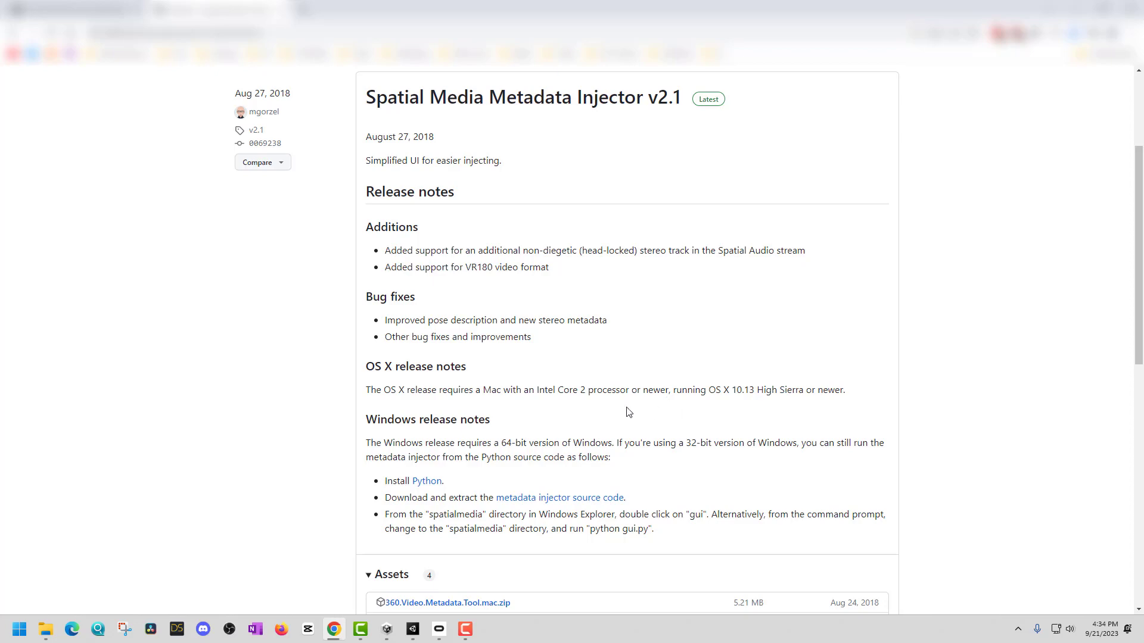
scroll(456, 283, "down", 2)
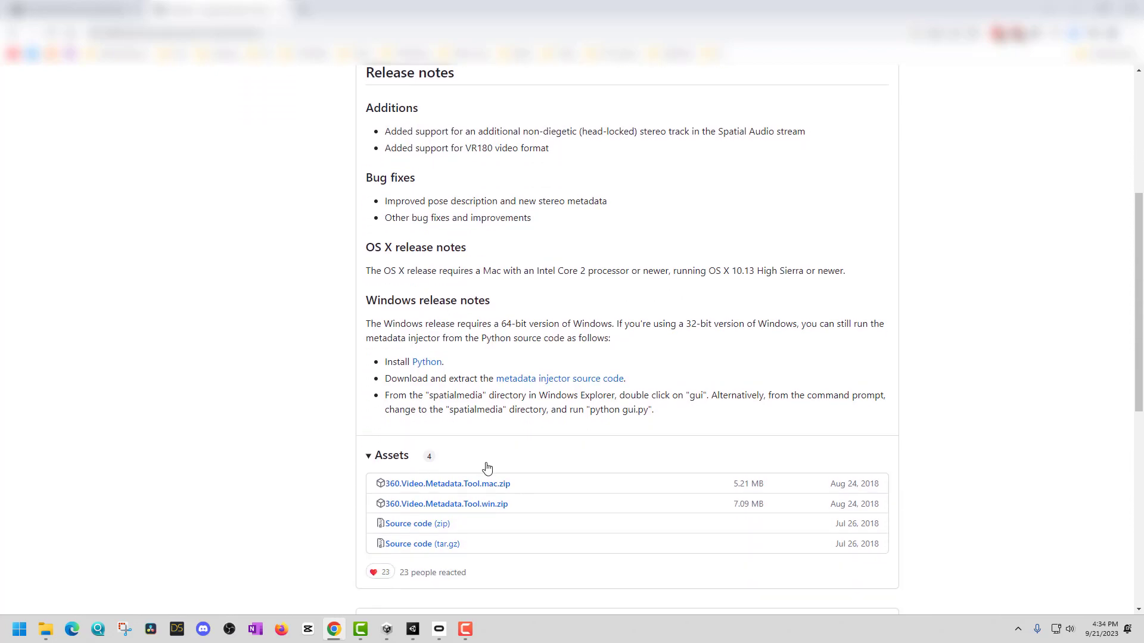
scroll(417, 560, "down", 2)
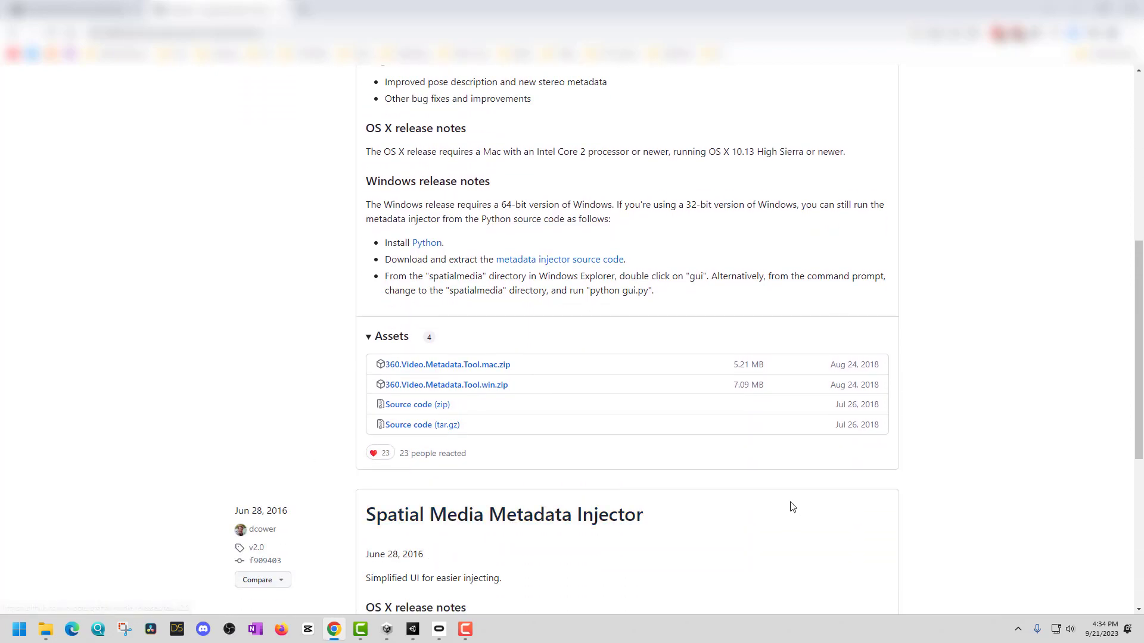
scroll(473, 324, "up", 6)
scroll(475, 331, "down", 5)
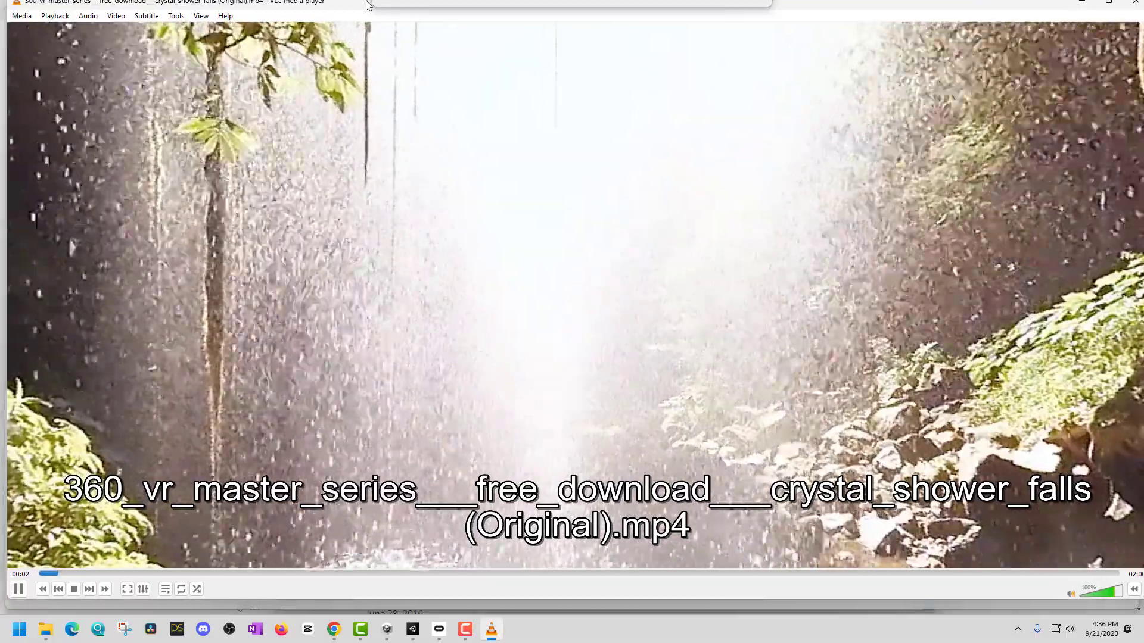
Look around in the downloaded Crystal Shower Falls 360 video in VLC media player and close the player.
left_click_drag(368, 5, 368, 4)
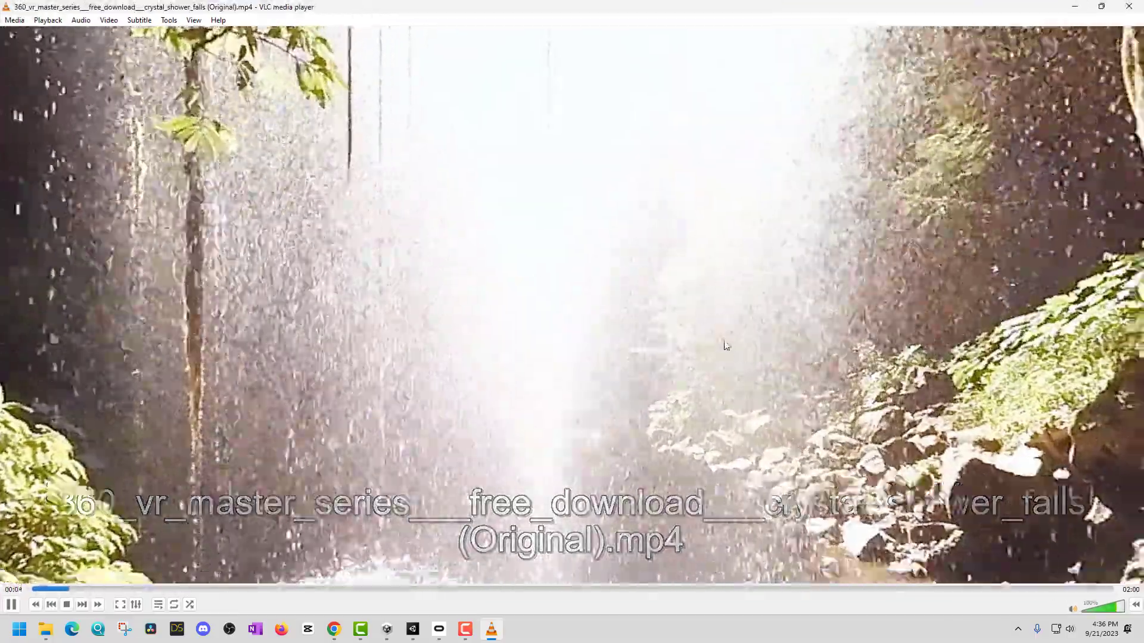
left_click_drag(726, 345, 491, 234)
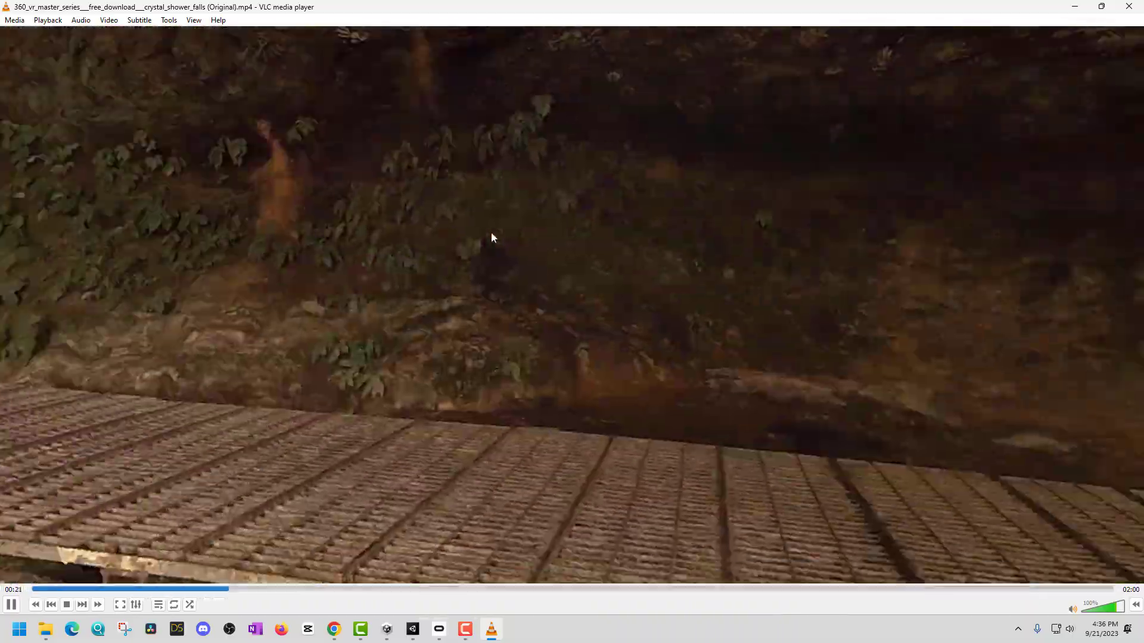
mouse_move(363, 255)
left_mouse_down()
mouse_move(311, 266)
mouse_move(597, 273)
mouse_move(455, 262)
left_mouse_up()
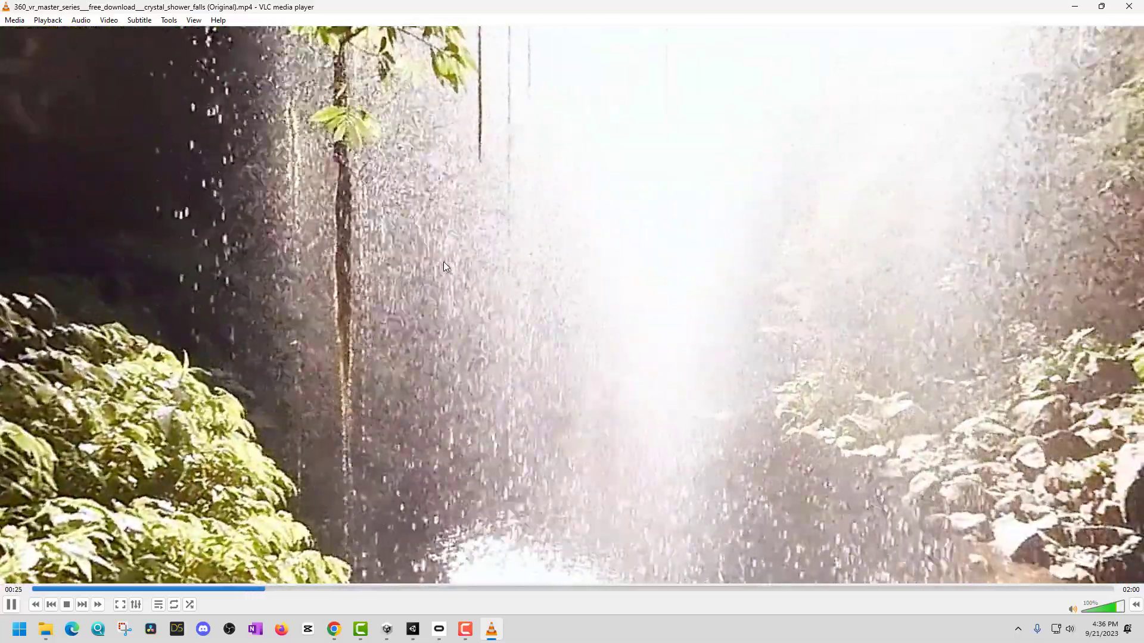
left_click(1126, 8)
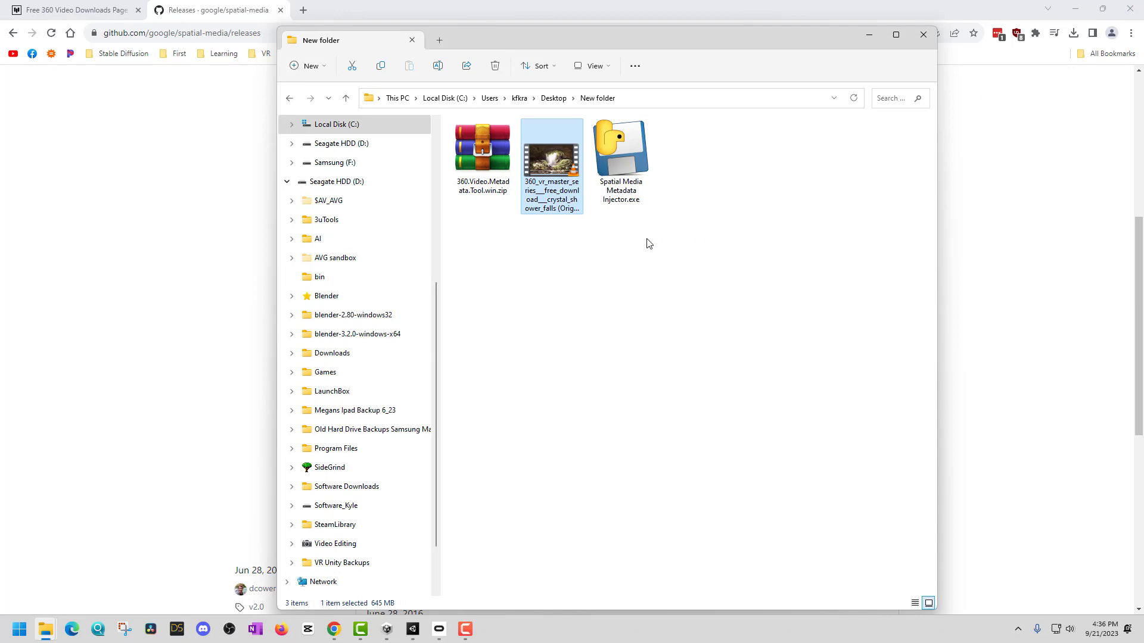
Launch Spatial Media Metadata Injector.exe from the desktop folder, look at its 360 video options and close it.
double_click(623, 188)
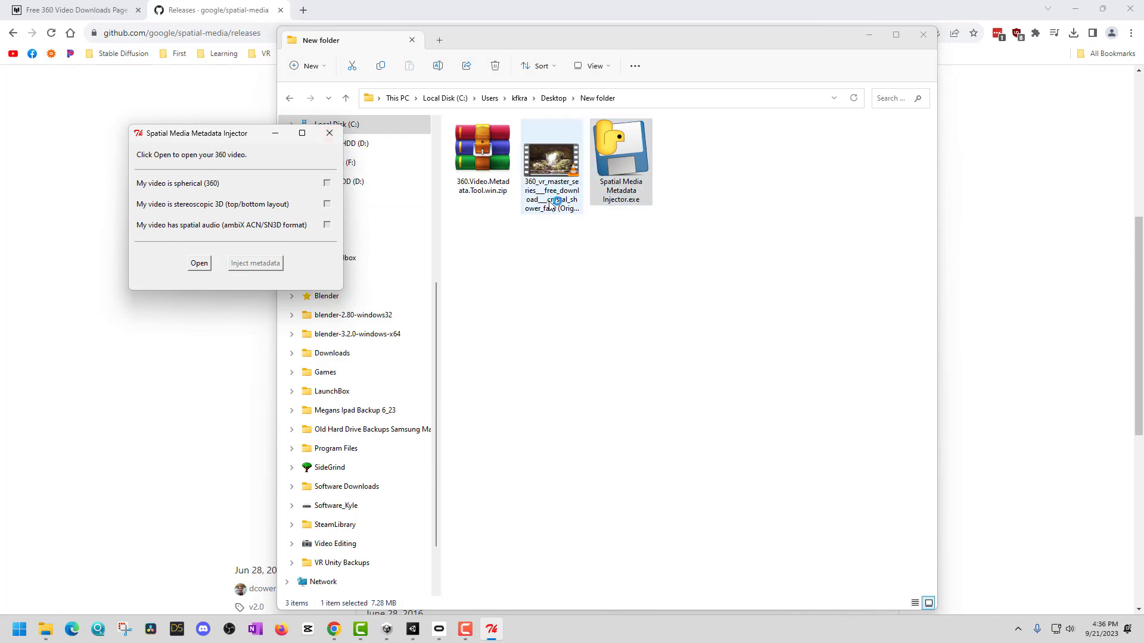
left_click(329, 133)
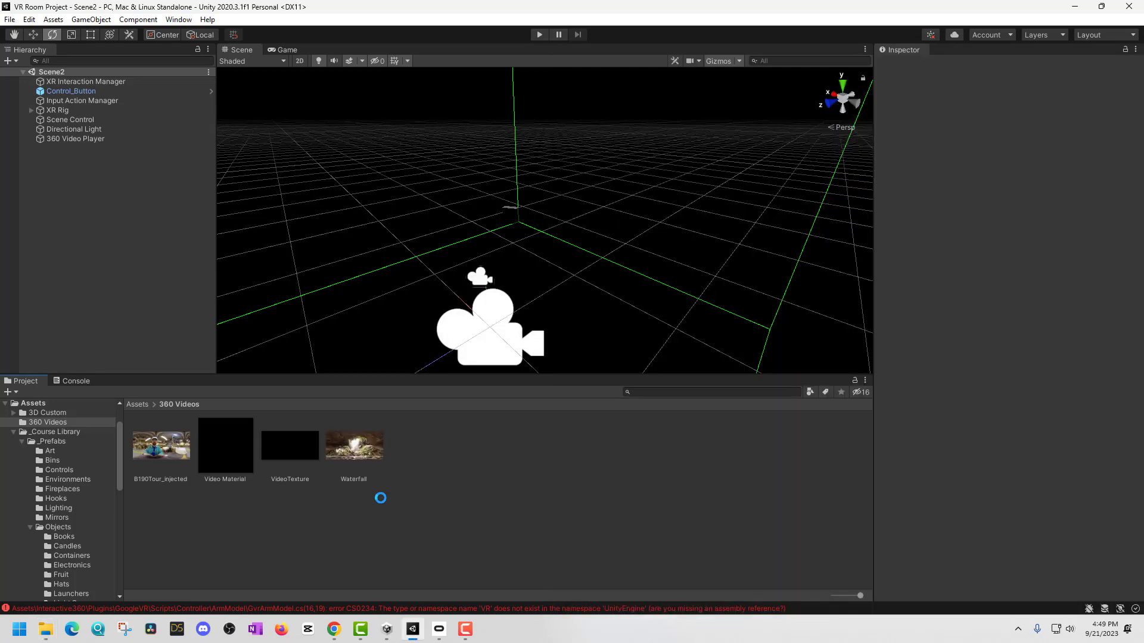
In Unity, preview the Waterfall clip from the 360 Videos folder in the external player and in its import settings.
left_click(347, 458)
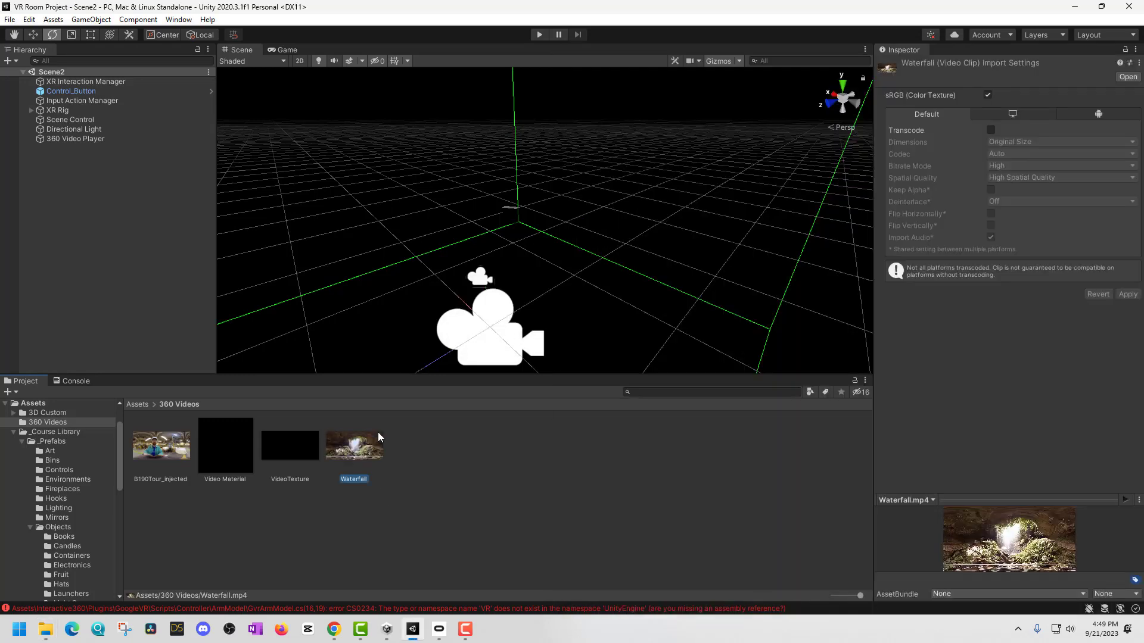
double_click(343, 452)
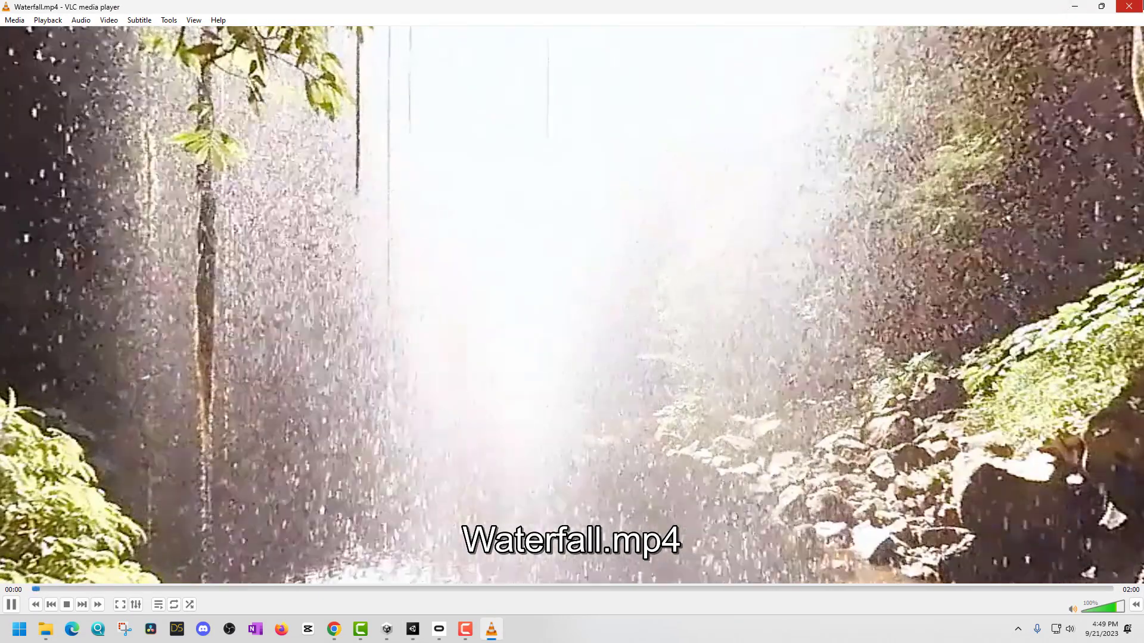
key("alt+F4")
left_click(1126, 500)
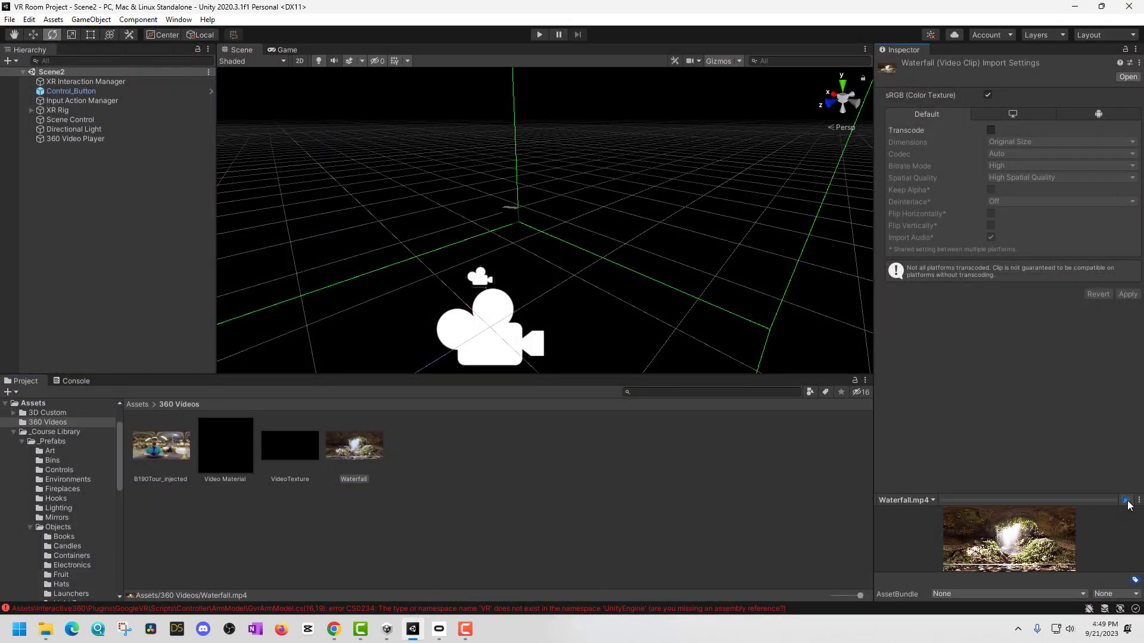
left_click(1126, 500)
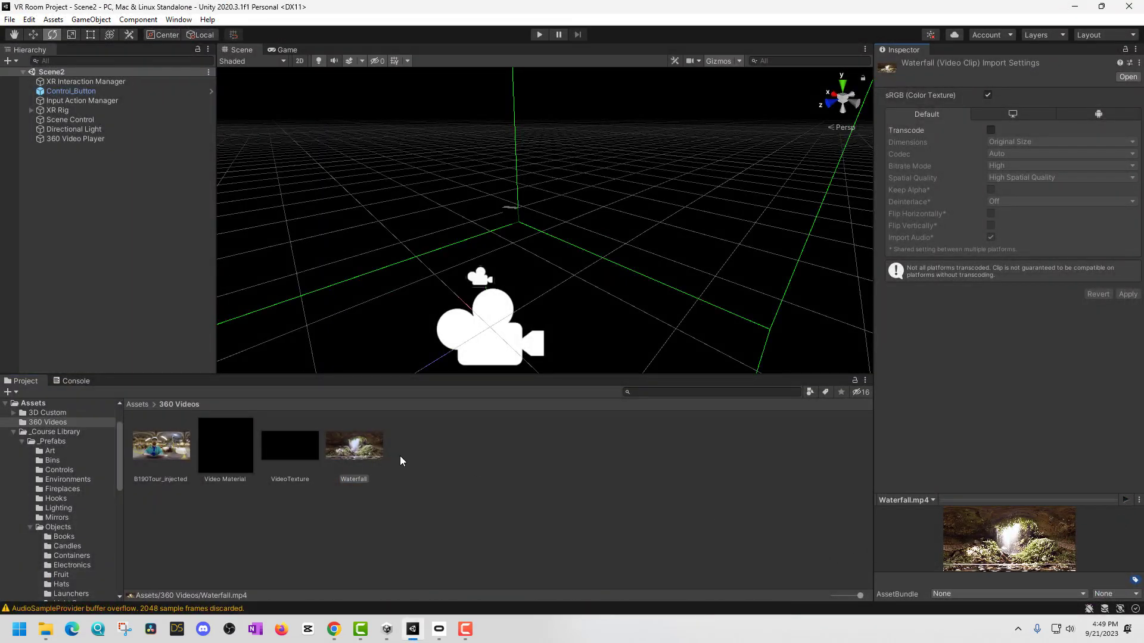
Review the settings of the existing VideoTexture render texture and the Video Material in the 360 Videos folder.
left_click(438, 456)
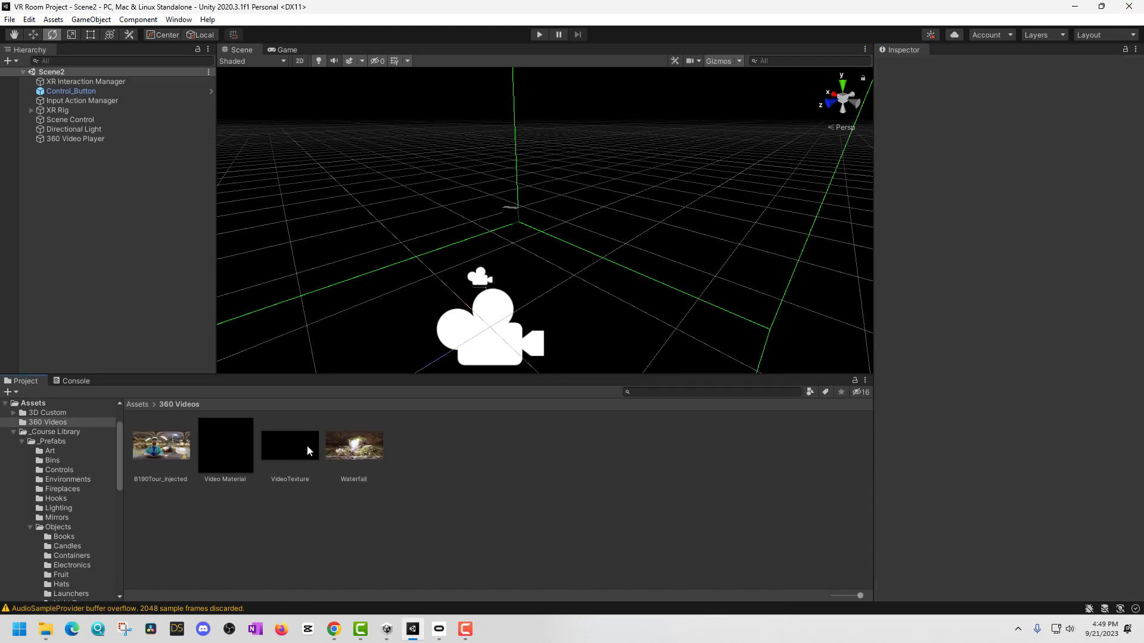
left_click(290, 458)
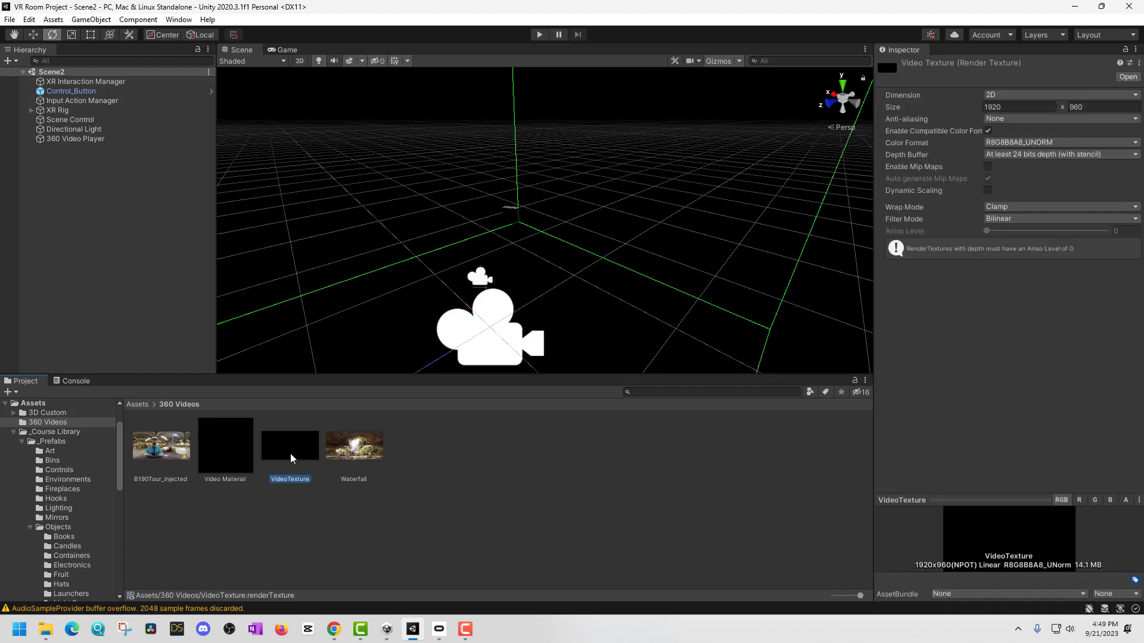
left_click(227, 456)
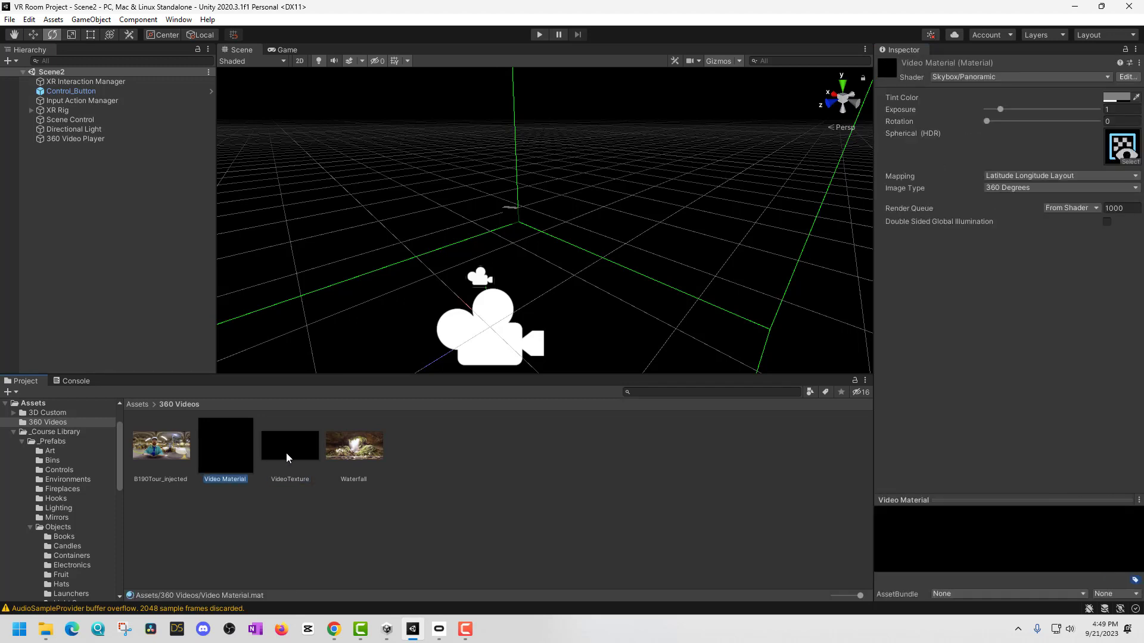
Create a new material named Video Material 2 in the 360 Videos folder.
right_click(438, 448)
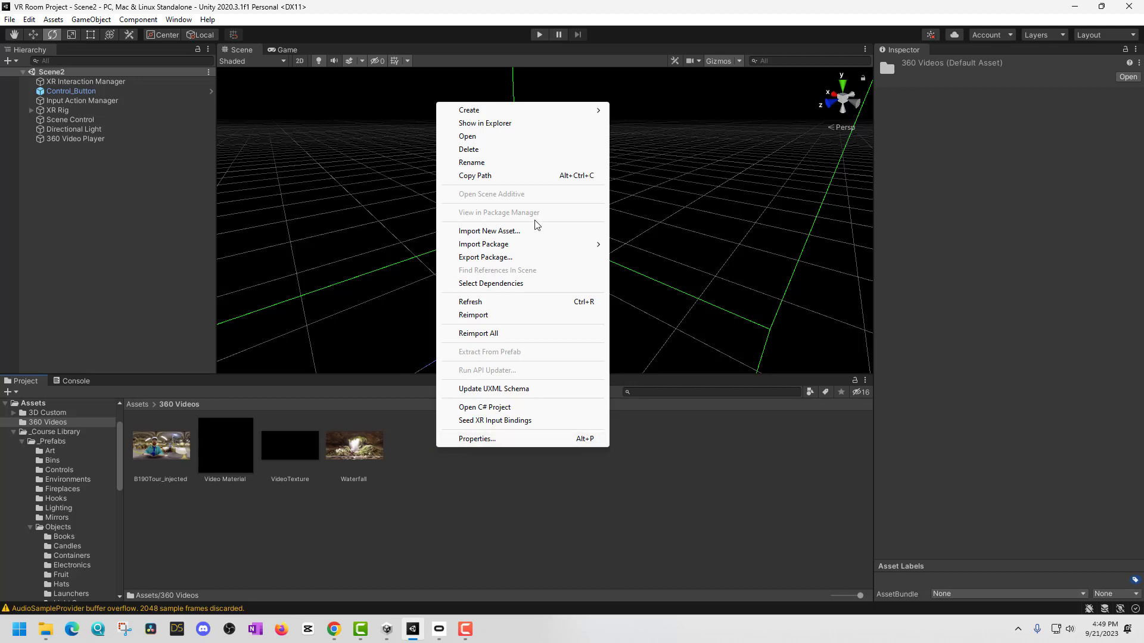
mouse_move(514, 114)
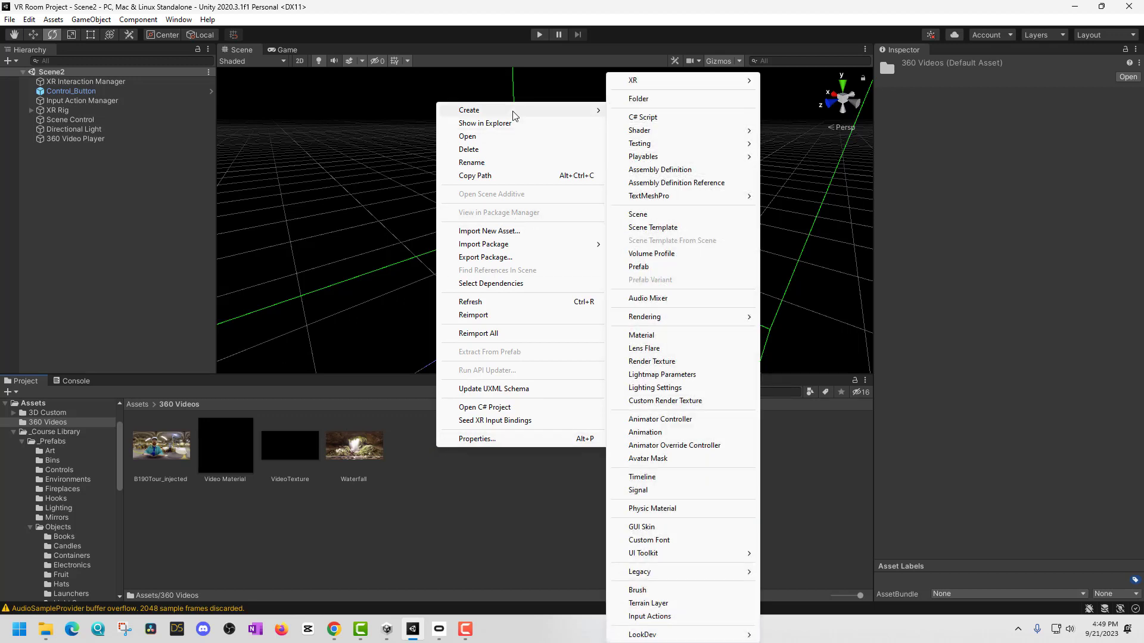
left_click(677, 337)
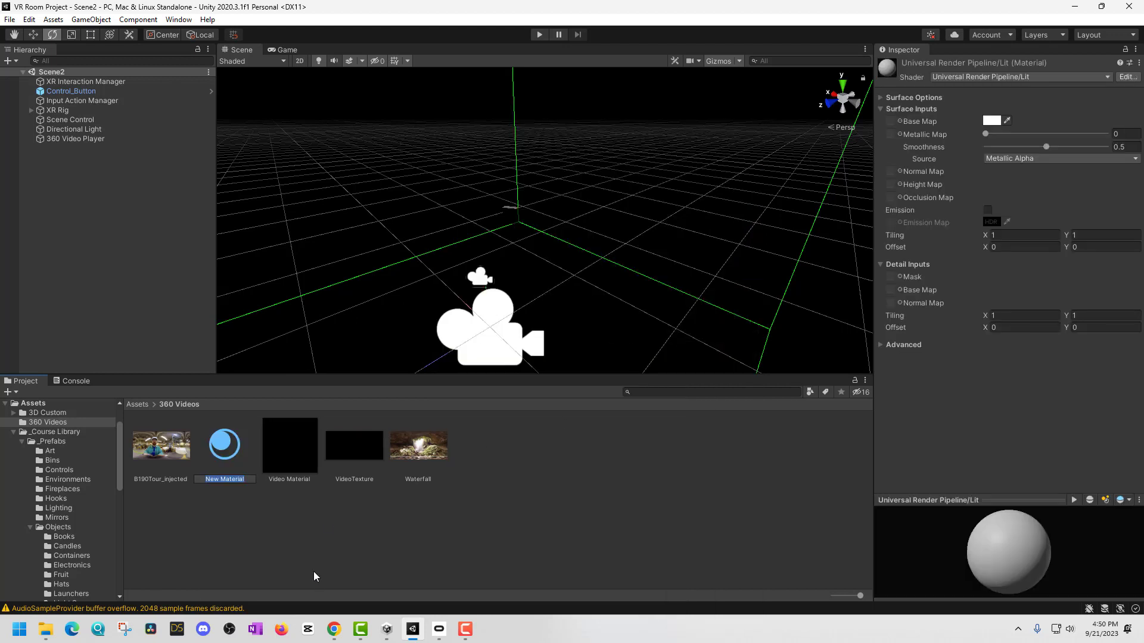
type("Video Material")
key("Return")
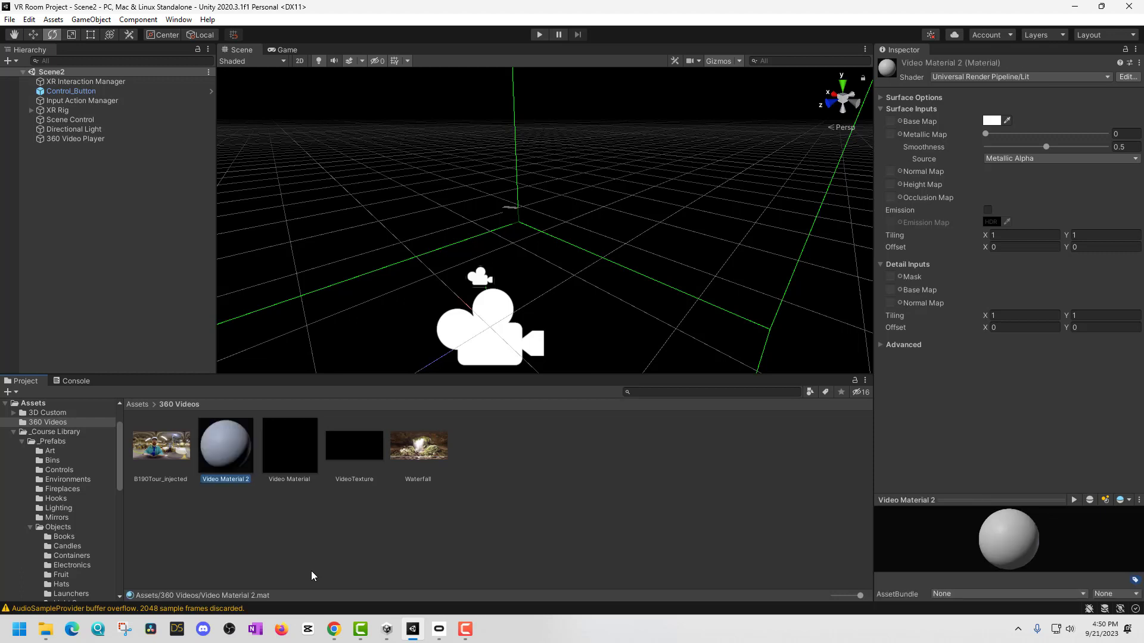
Set the shader of Video Material 2 to Mobile/Skybox.
left_click(294, 452)
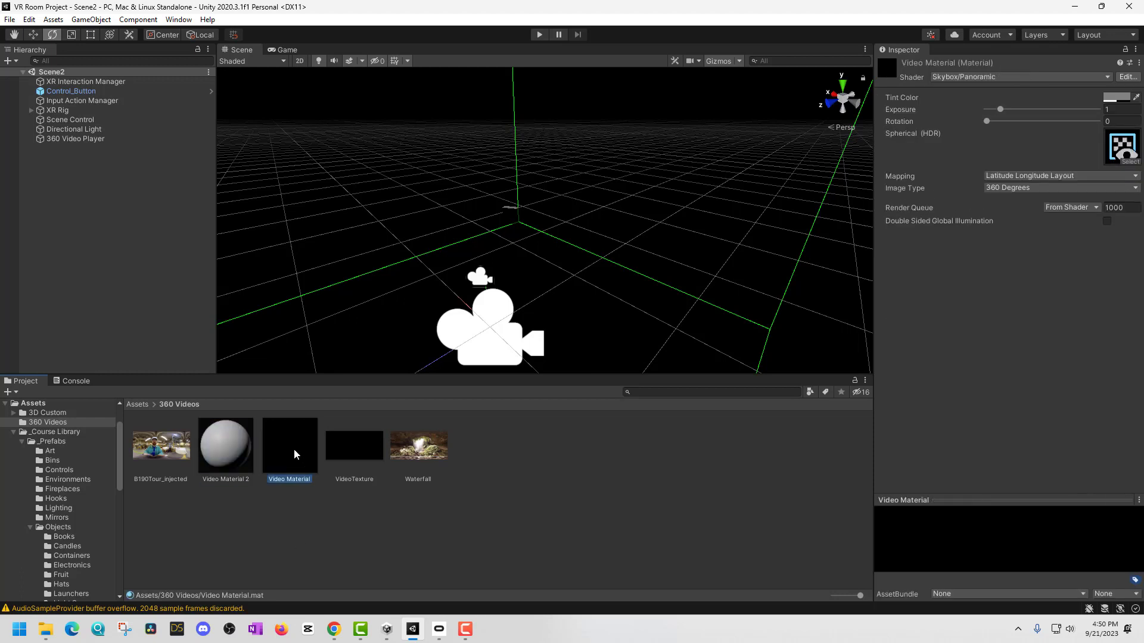
left_click(224, 443)
left_click(992, 77)
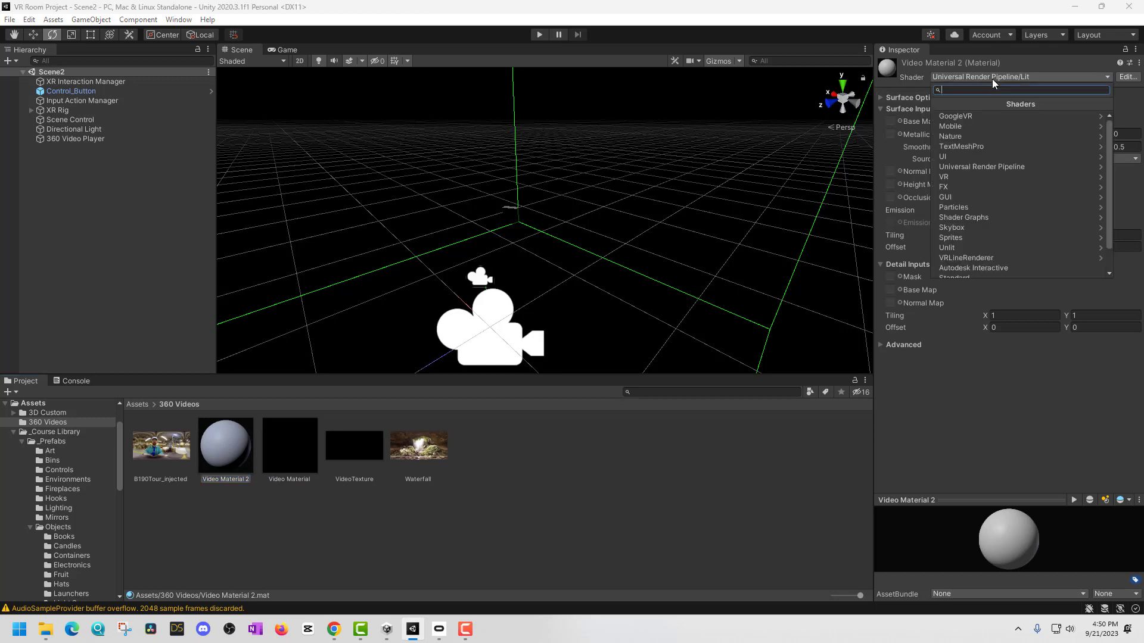
type("sky")
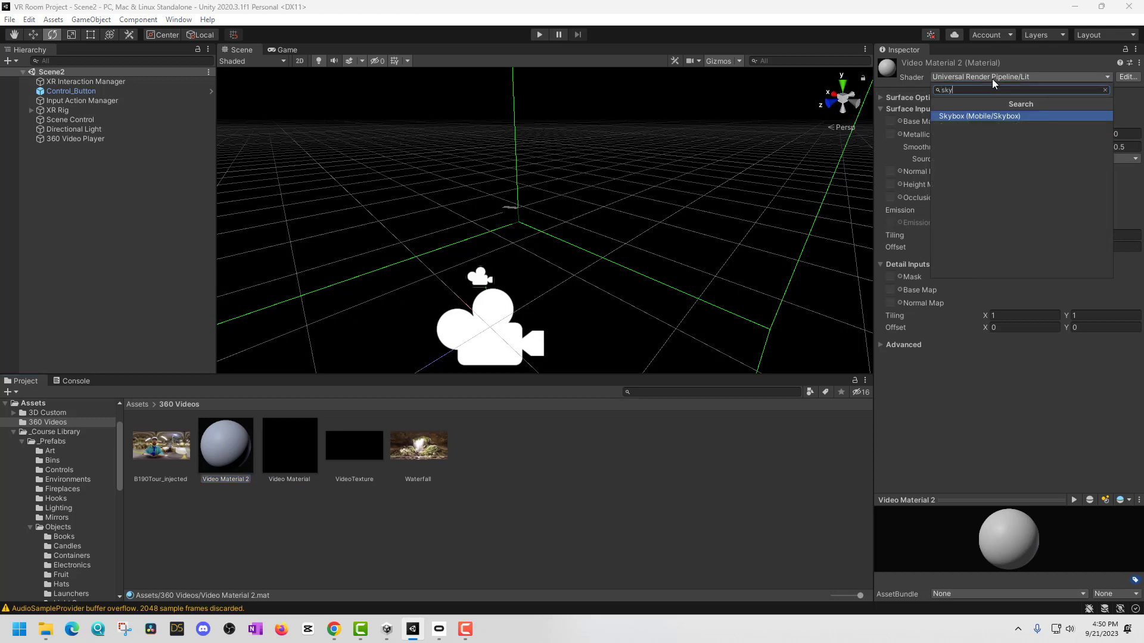
left_click(964, 116)
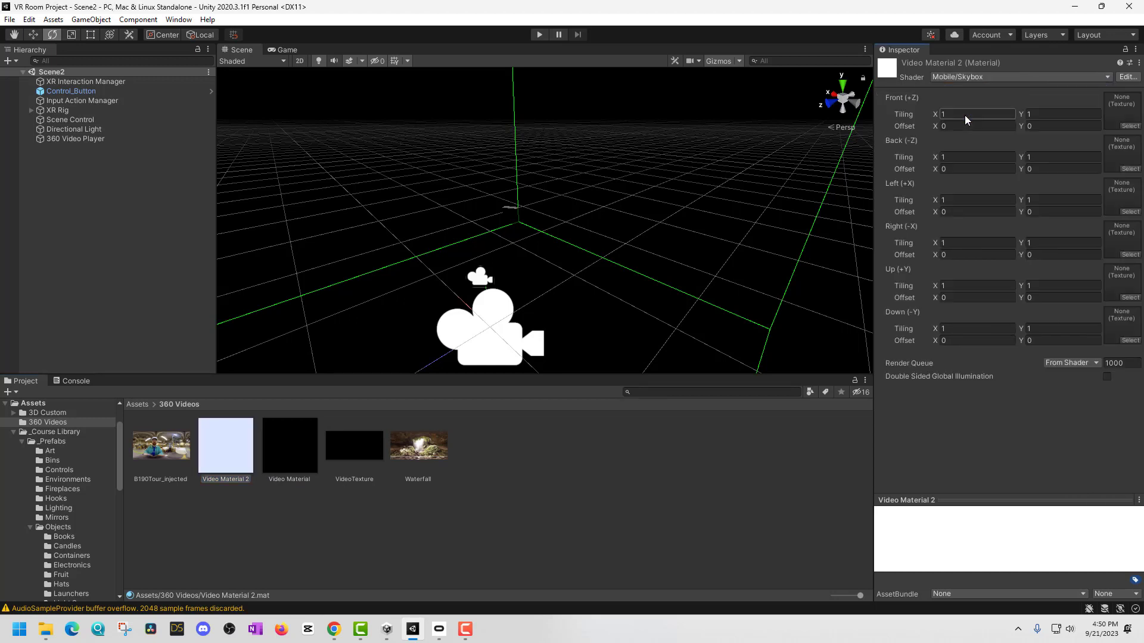
Compare with the original Video Material and set the shader of Video Material 2 to Skybox/Panoramic.
left_click(280, 442)
left_click(237, 446)
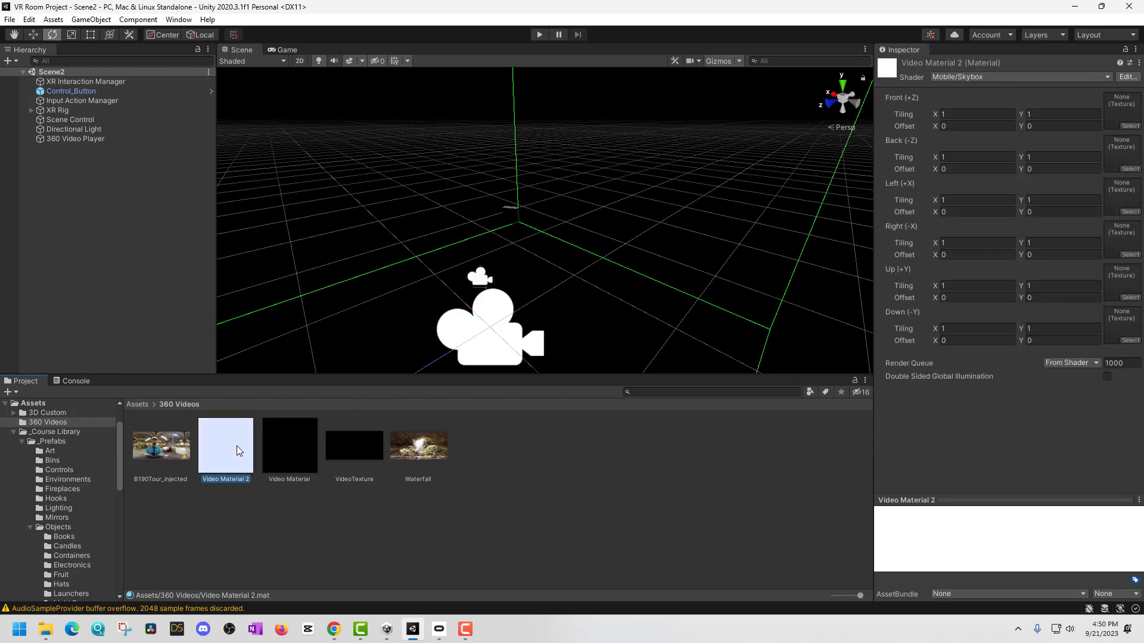
left_click(977, 76)
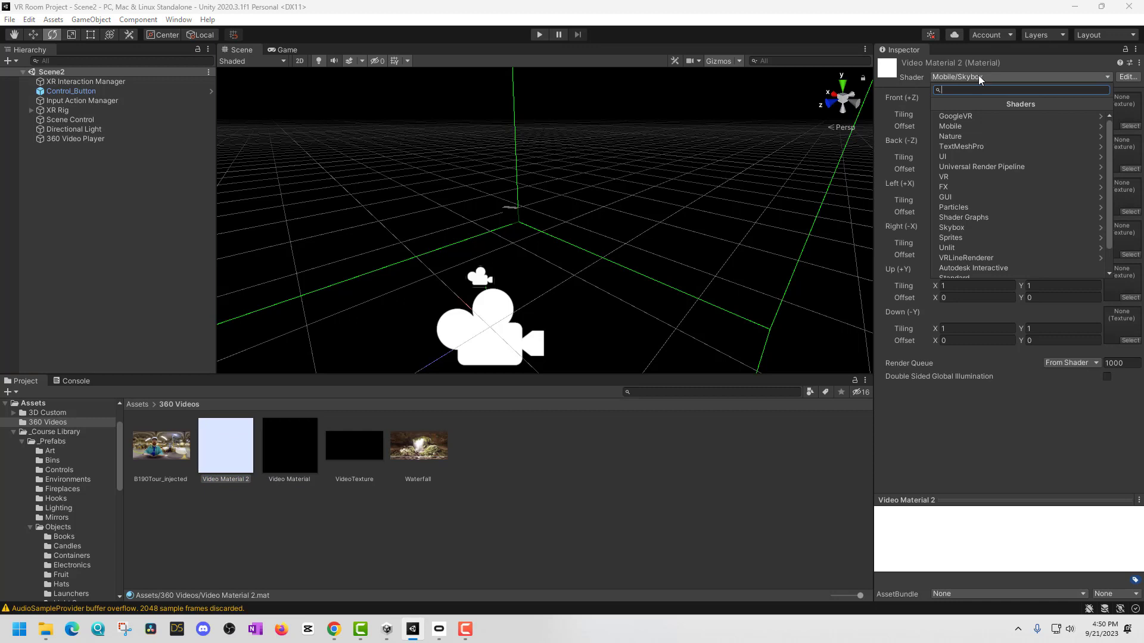
type("pan")
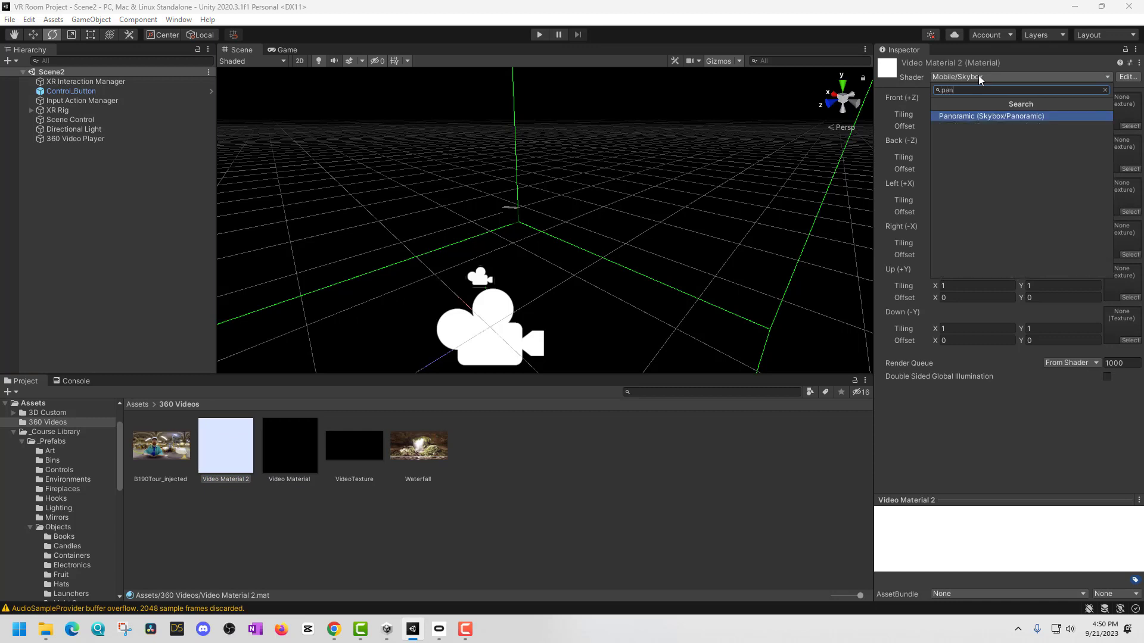
left_click(981, 116)
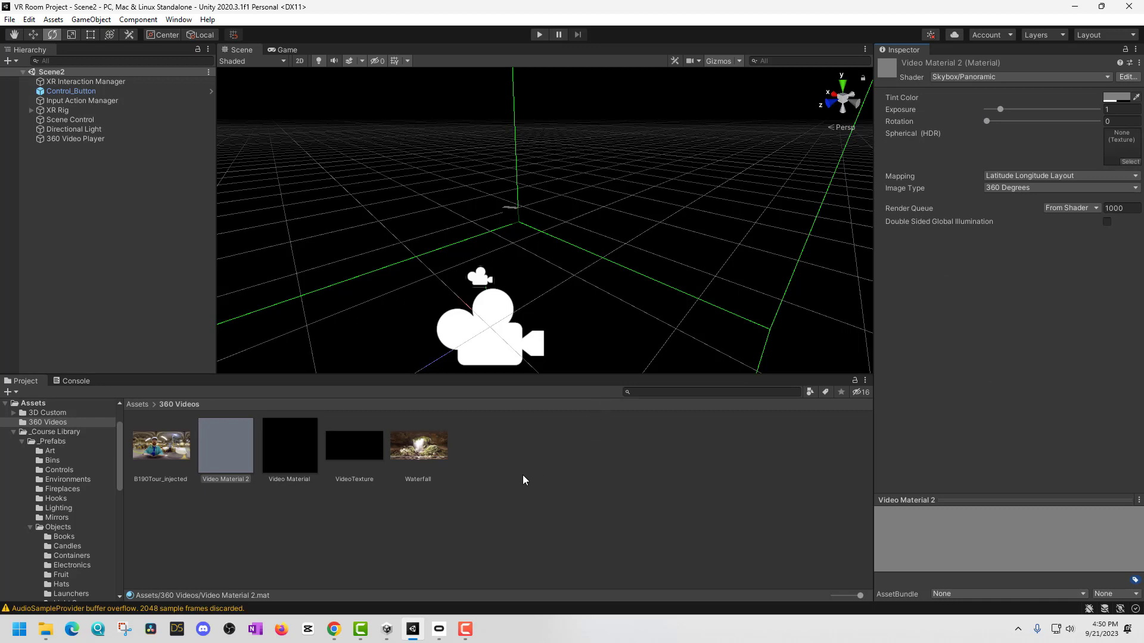
Create a render texture named Video Texture 2 in the 360 Videos folder.
right_click(492, 449)
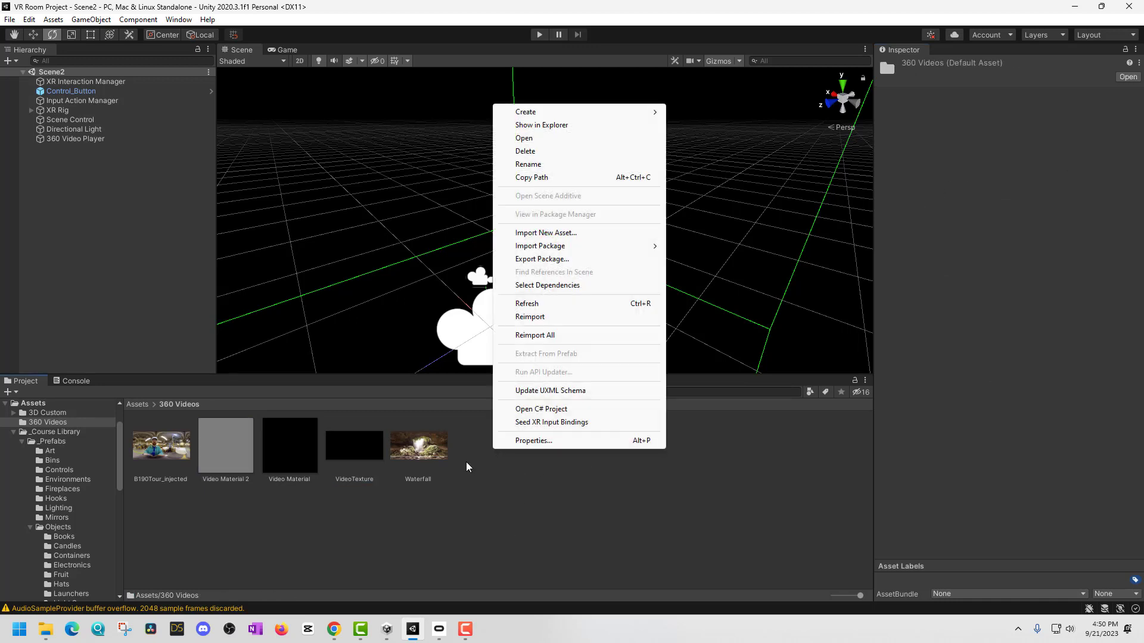
mouse_move(549, 114)
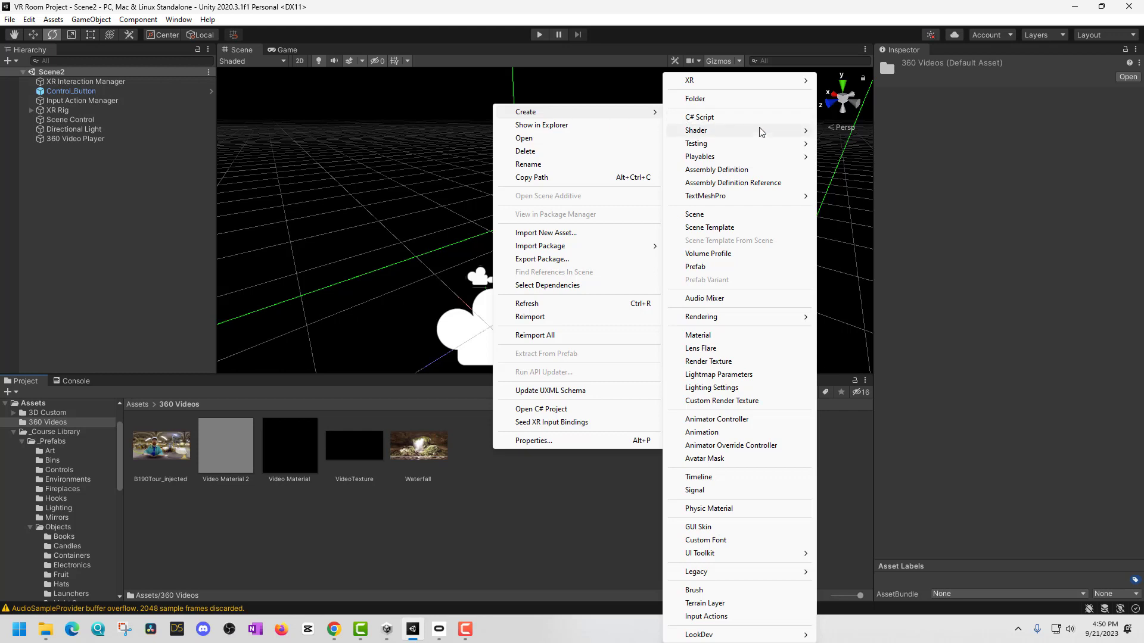
left_click(708, 361)
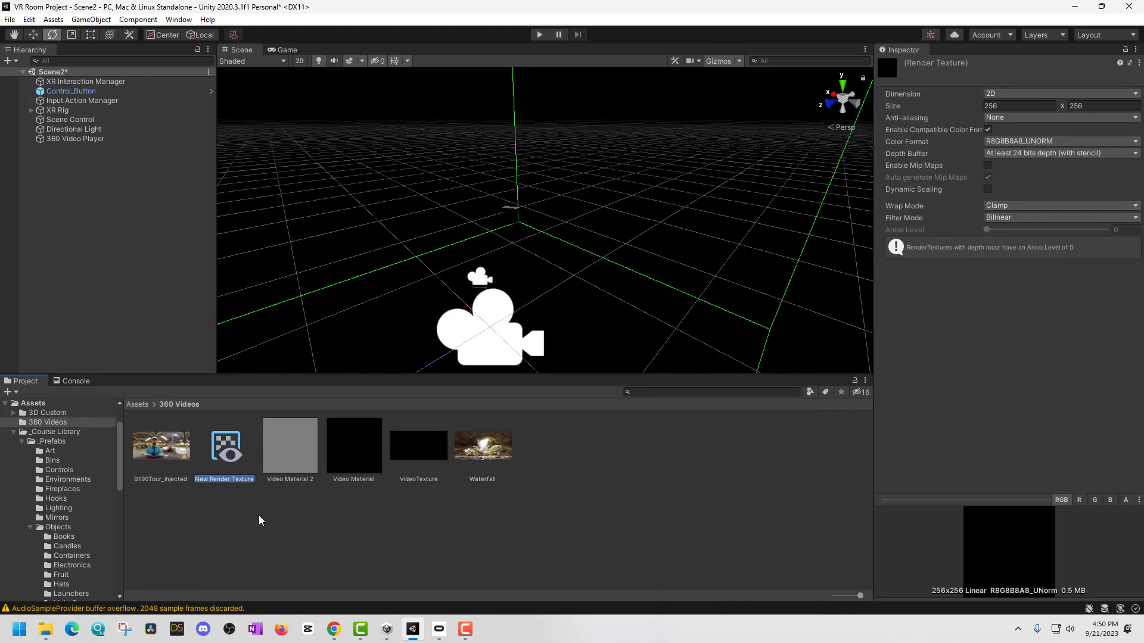
type("Video Texture 2")
key("Return")
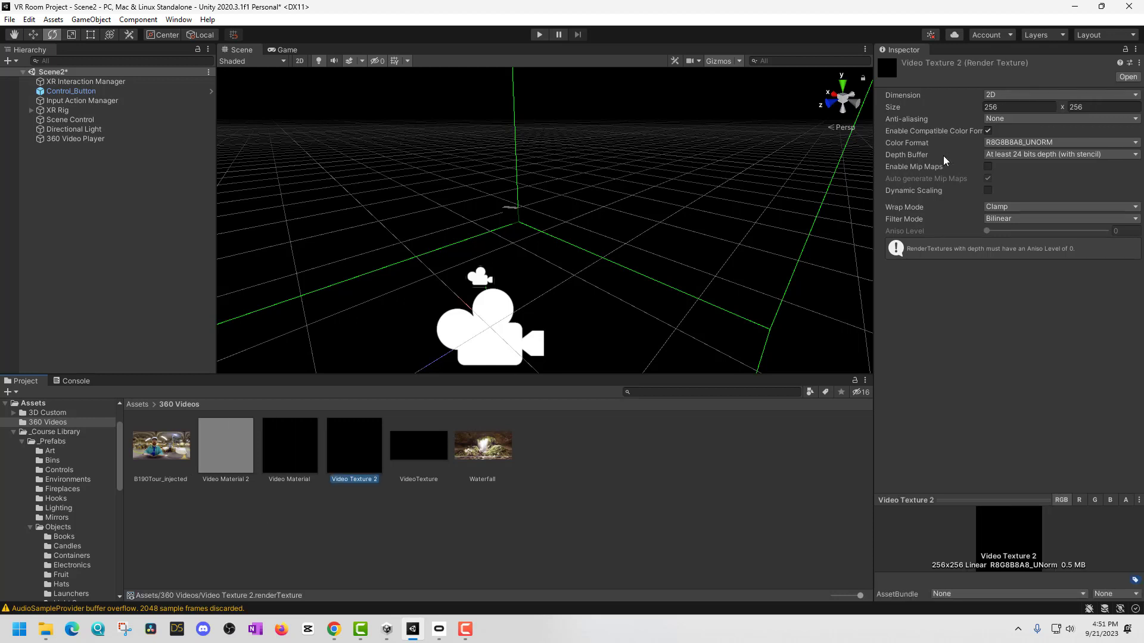
Look up the frame width and height of Waterfall.mp4 in its file properties and set the Video Texture 2 size to 4096 x 2048.
mouse_move(45, 631)
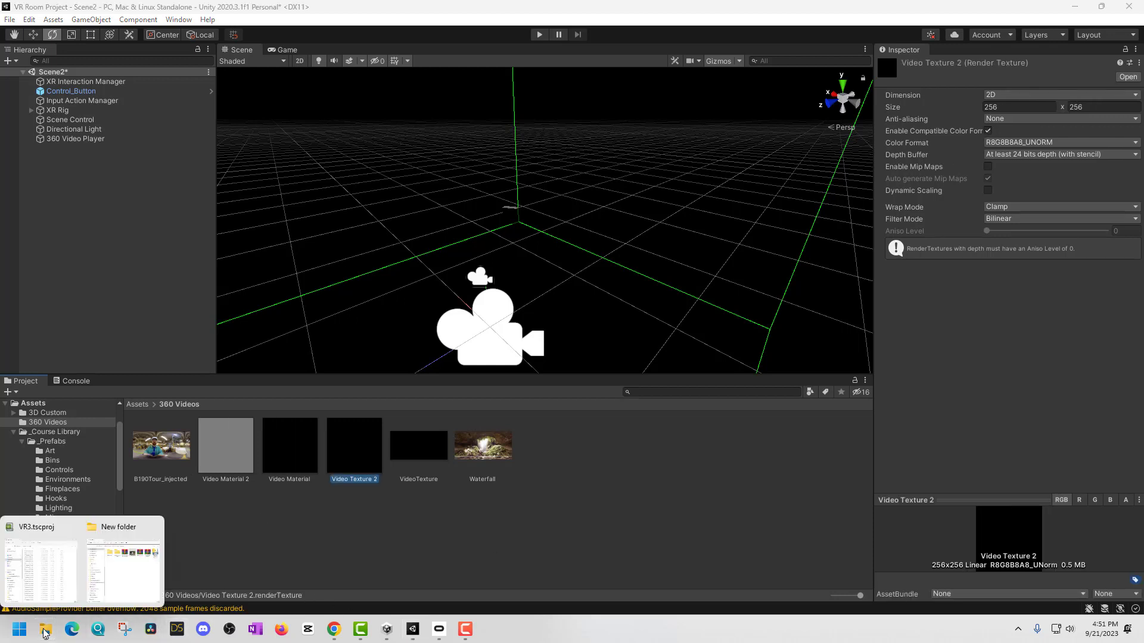
left_click(119, 573)
right_click(984, 196)
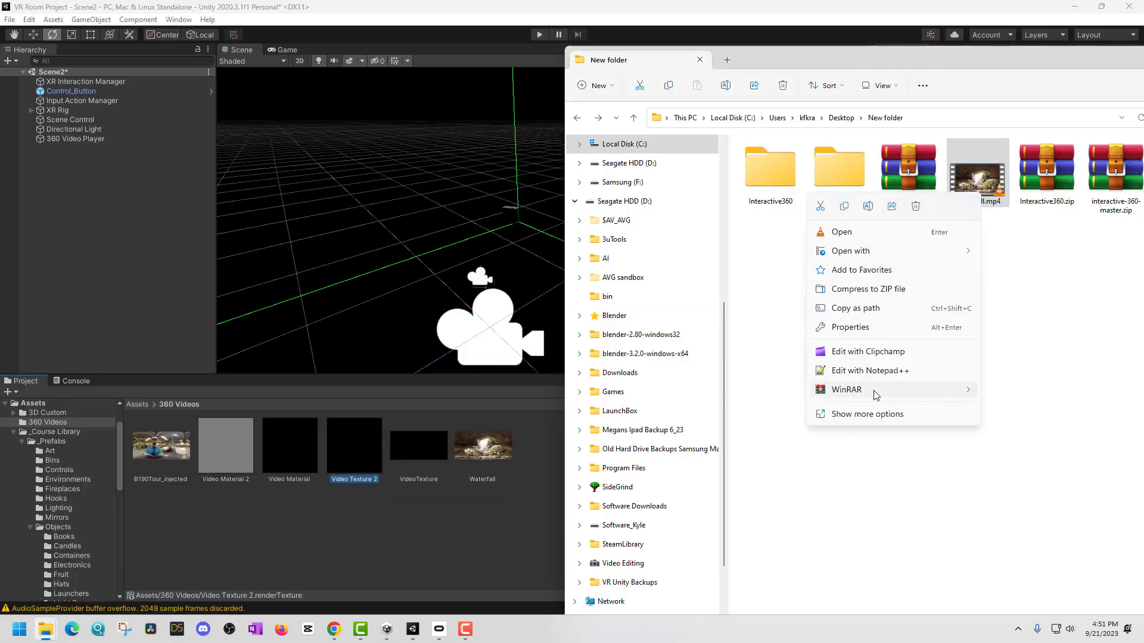
left_click(871, 417)
left_click(906, 392)
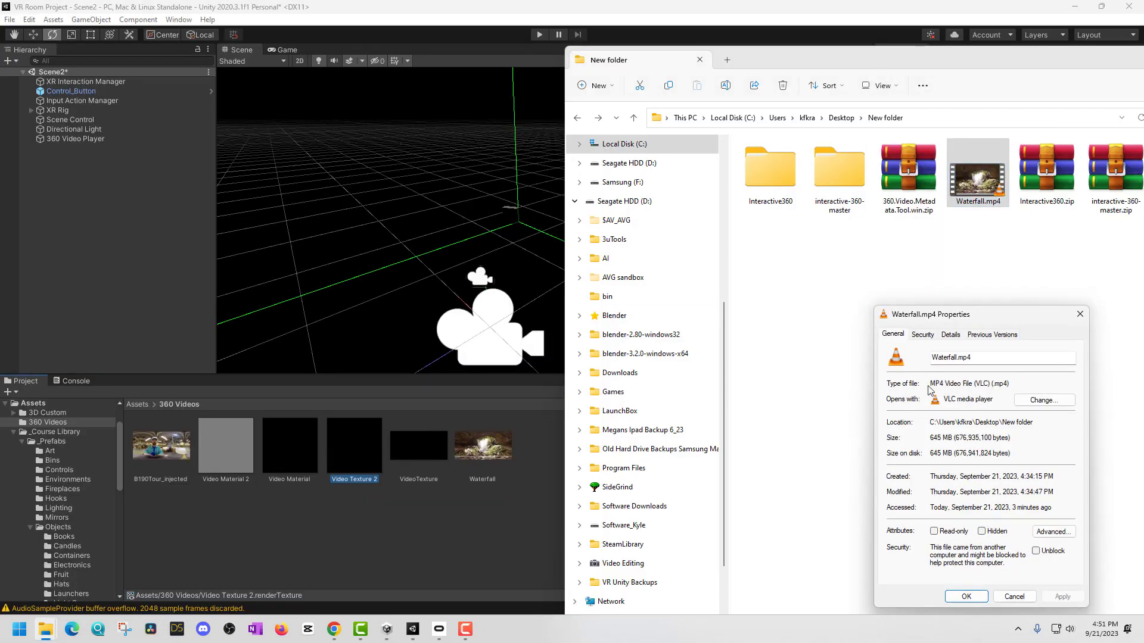
left_click(968, 336)
left_click(956, 335)
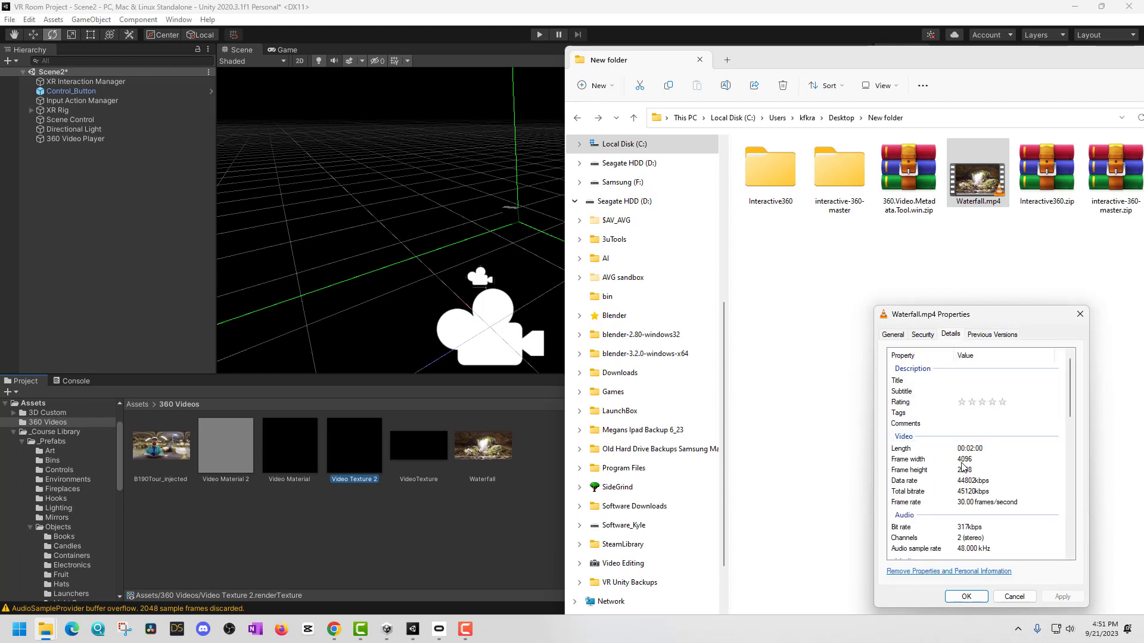
left_click(1086, 314)
left_click_drag(1097, 65, 1017, 62)
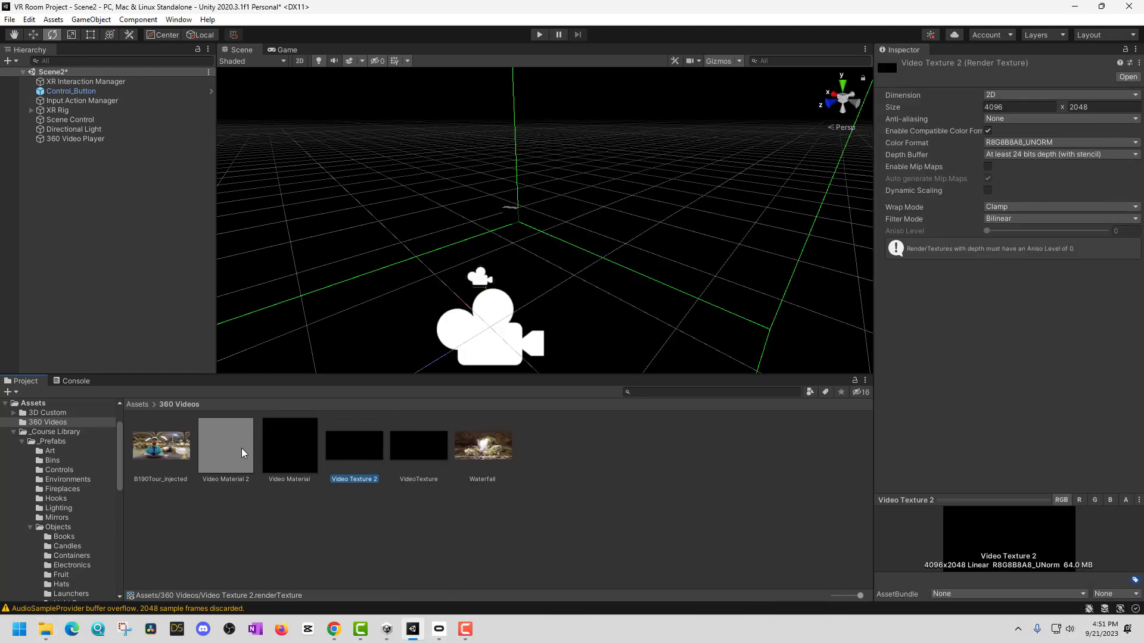
Assign Video Texture 2 as the Spherical (HDR) texture of Video Material 2 and compare it with the original Video Material.
left_click(249, 450)
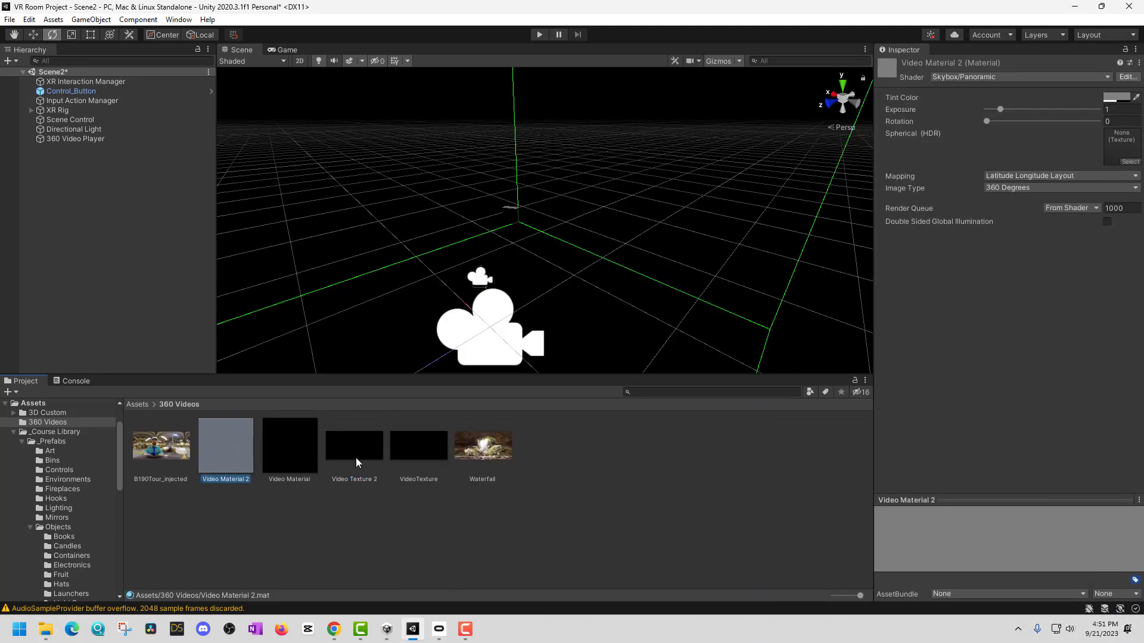
left_click_drag(357, 462, 1119, 151)
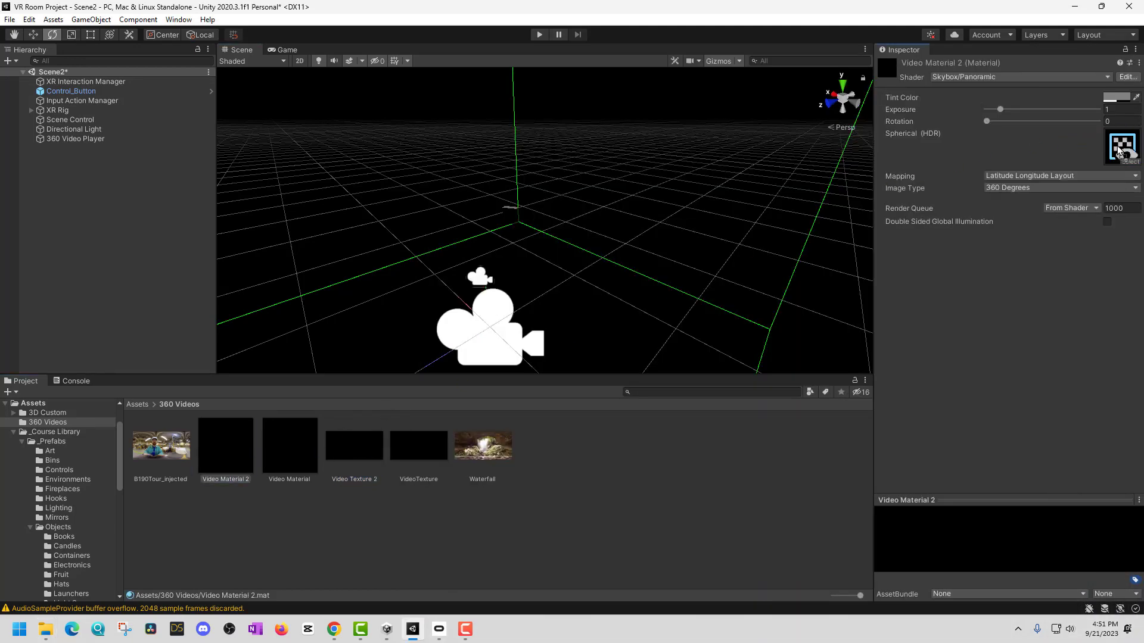
left_click(220, 456)
left_click(284, 445)
left_click(223, 450)
Create an empty game object at the root of Scene2 and name it 360 Video Player 2.
left_click(84, 138)
right_click(81, 173)
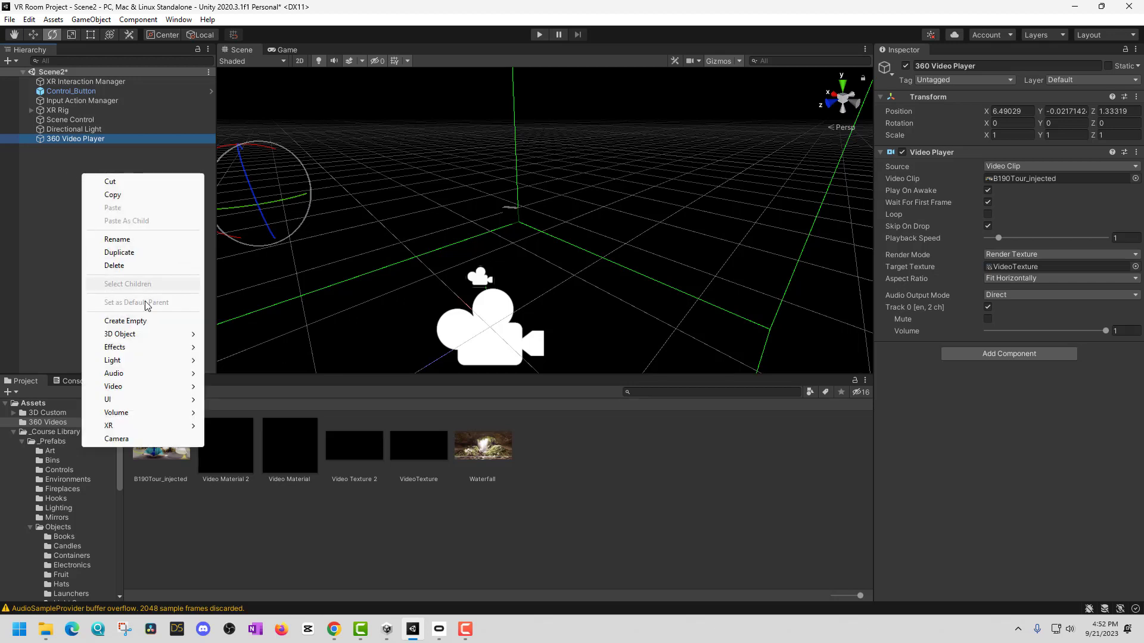
right_click(75, 184)
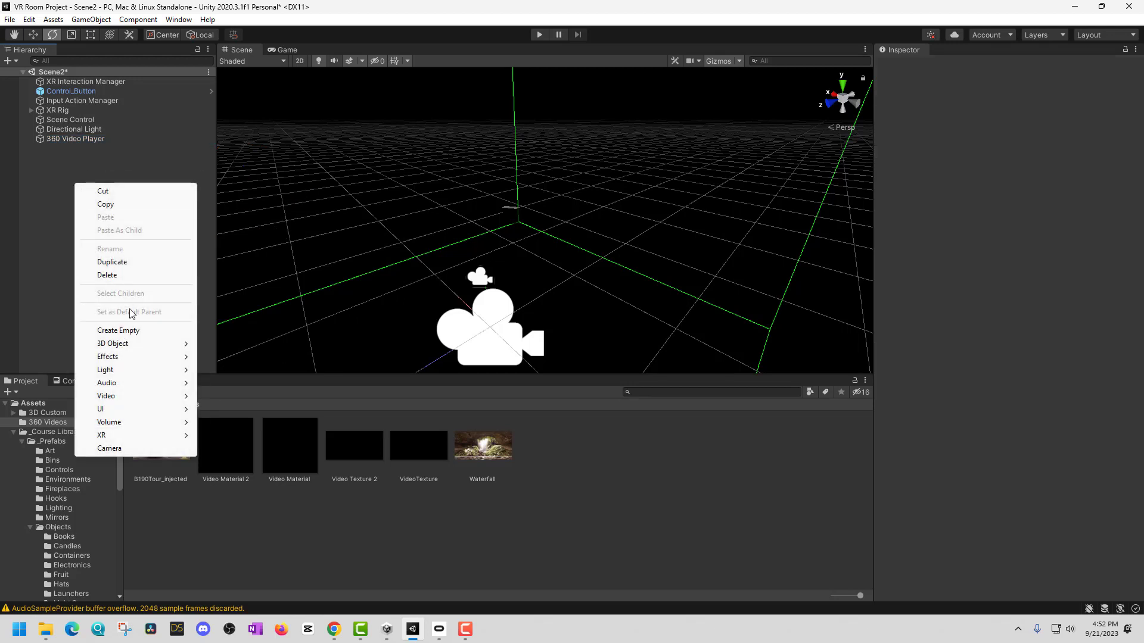
left_click(139, 330)
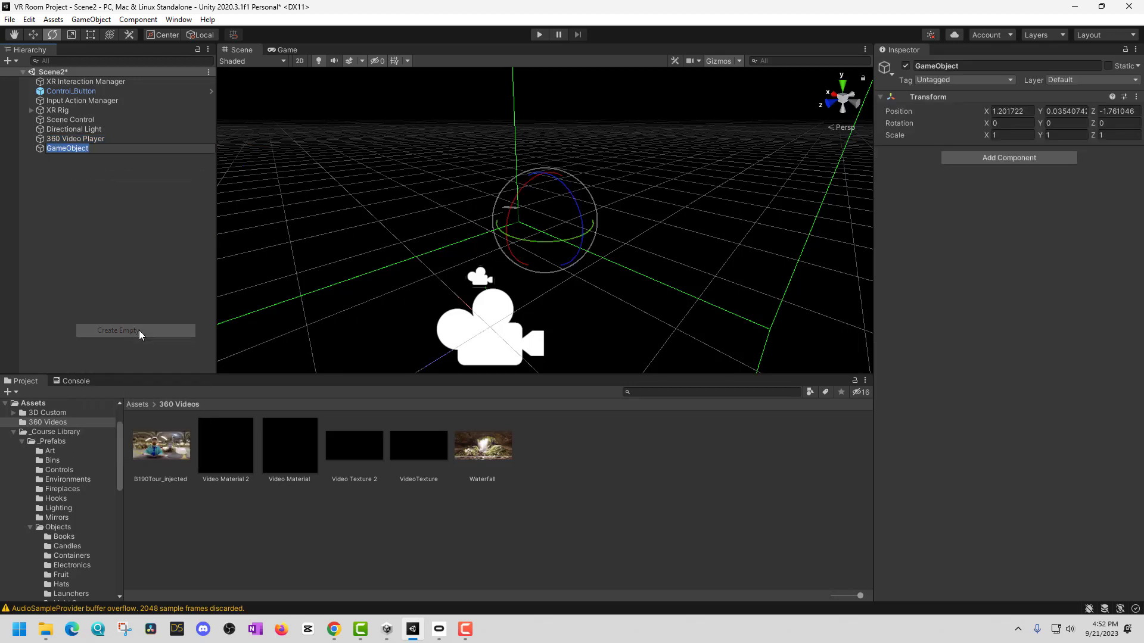
type("360")
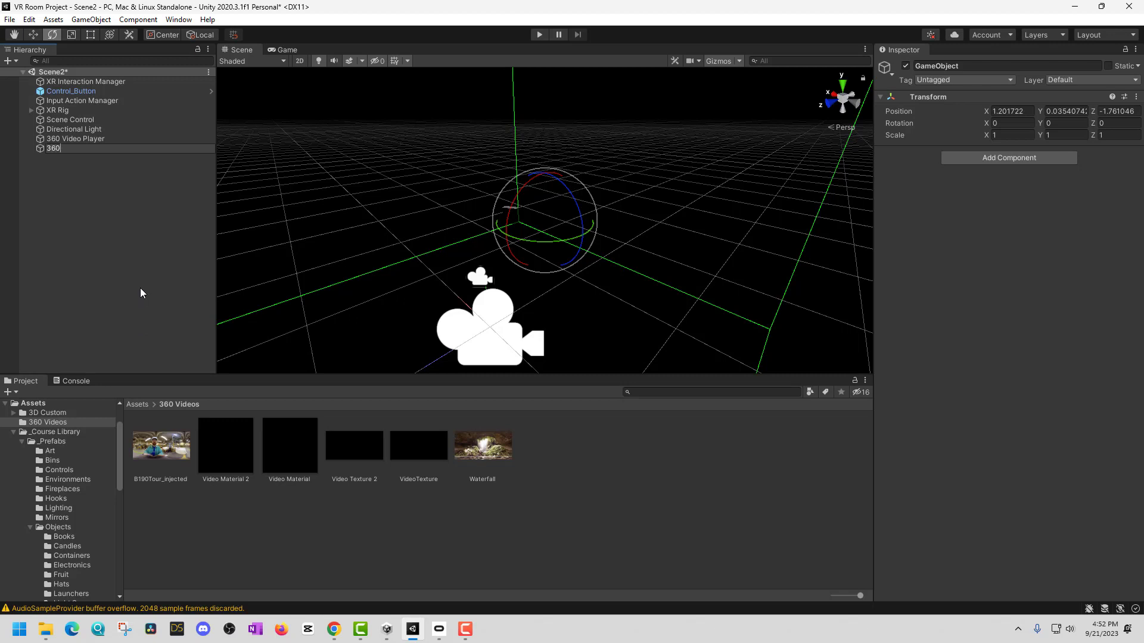
type(" Video Player 2")
key("Return")
Add a Video Player component to 360 Video Player 2 and compare it with the original 360 Video Player.
left_click(986, 158)
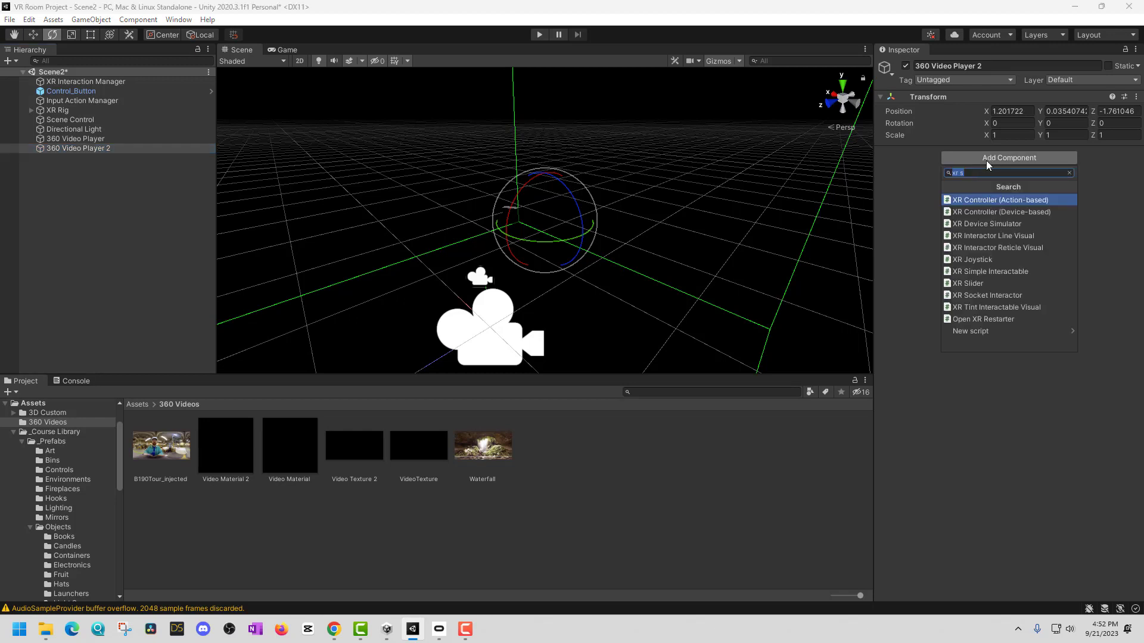
type("video")
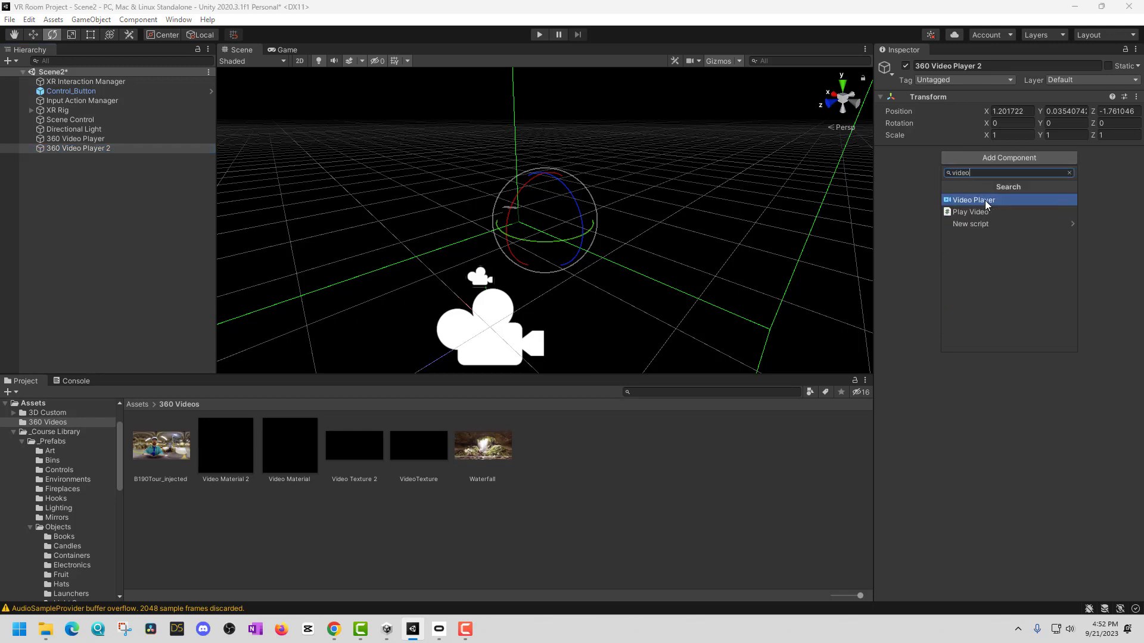
left_click(985, 201)
left_click(92, 139)
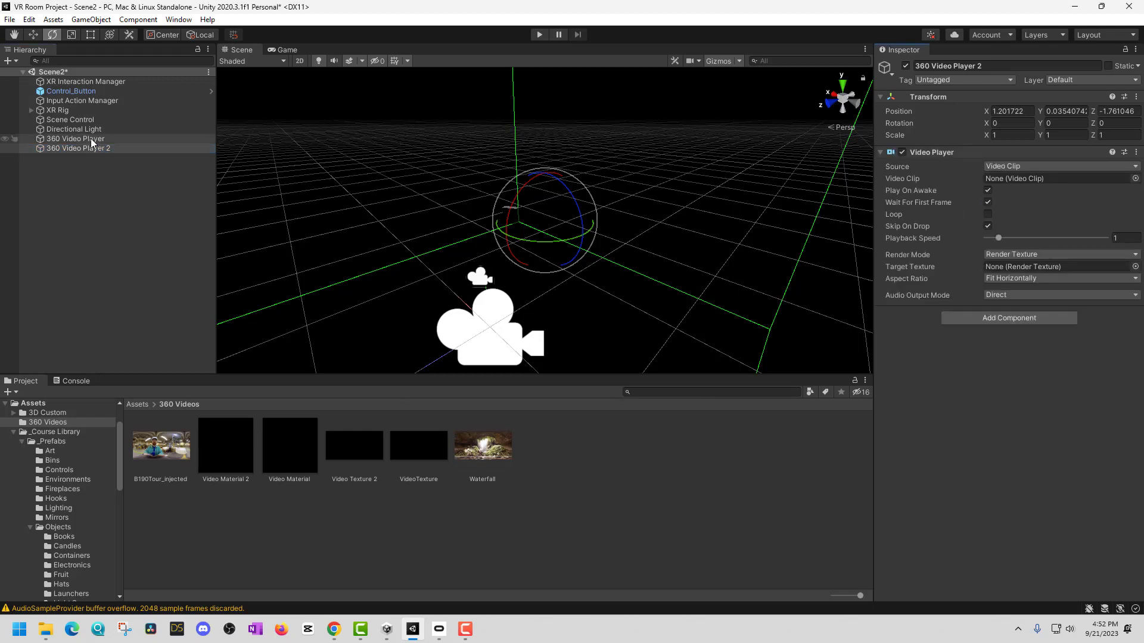
left_click(87, 149)
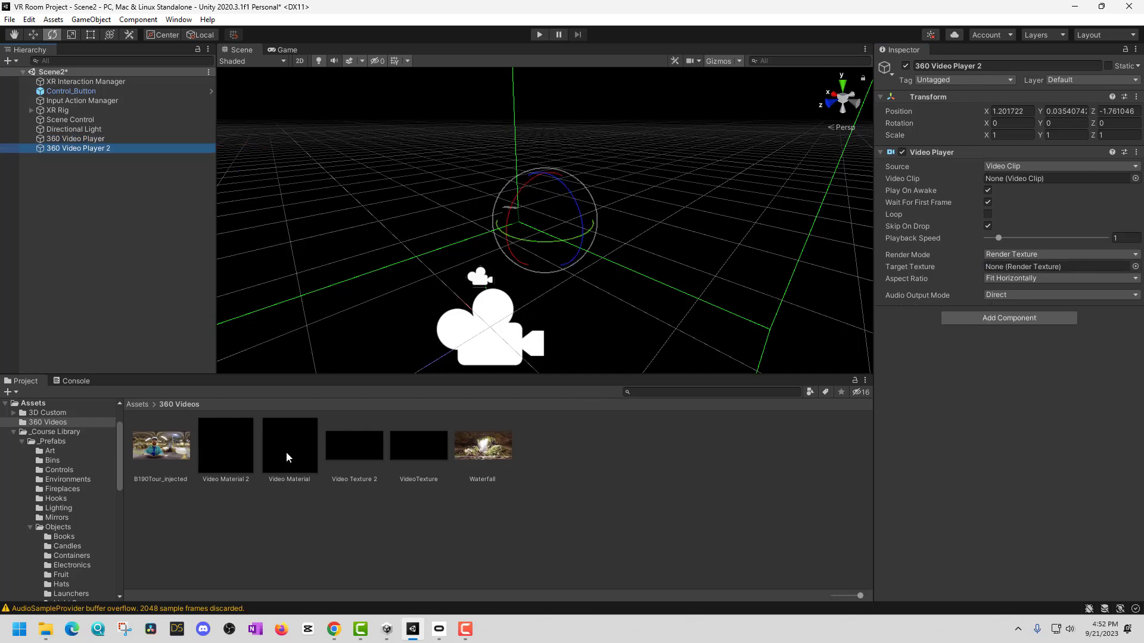
Set the skybox material in the scene's environment lighting settings to Video Material 2 and close the Lighting window.
left_click(170, 21)
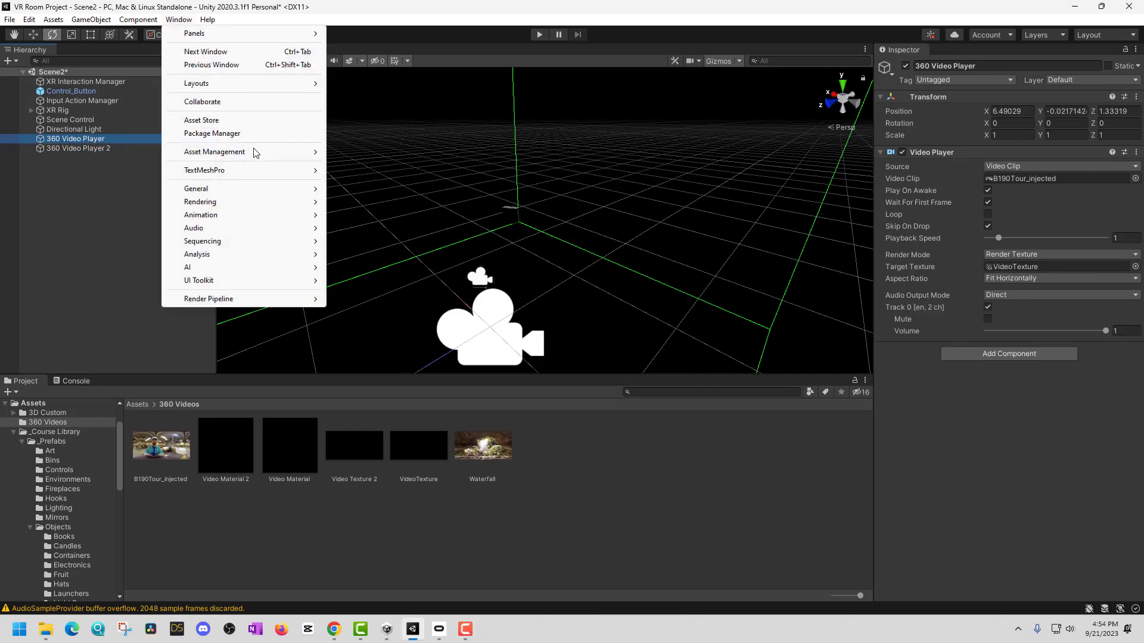
mouse_move(230, 204)
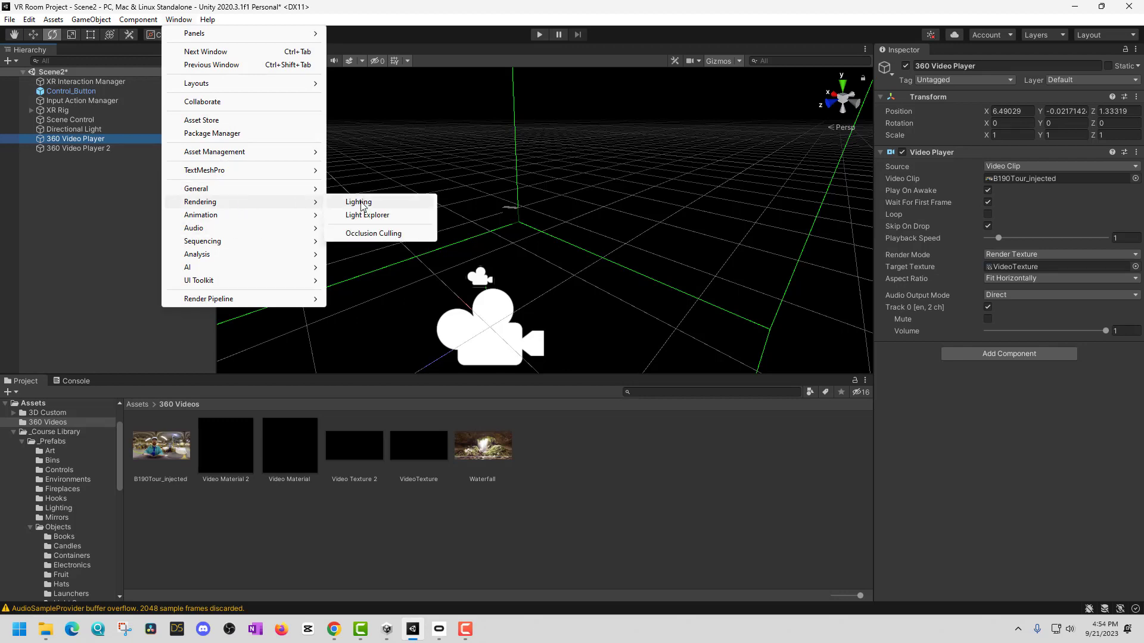
left_click(349, 202)
left_click_drag(864, 108, 618, 94)
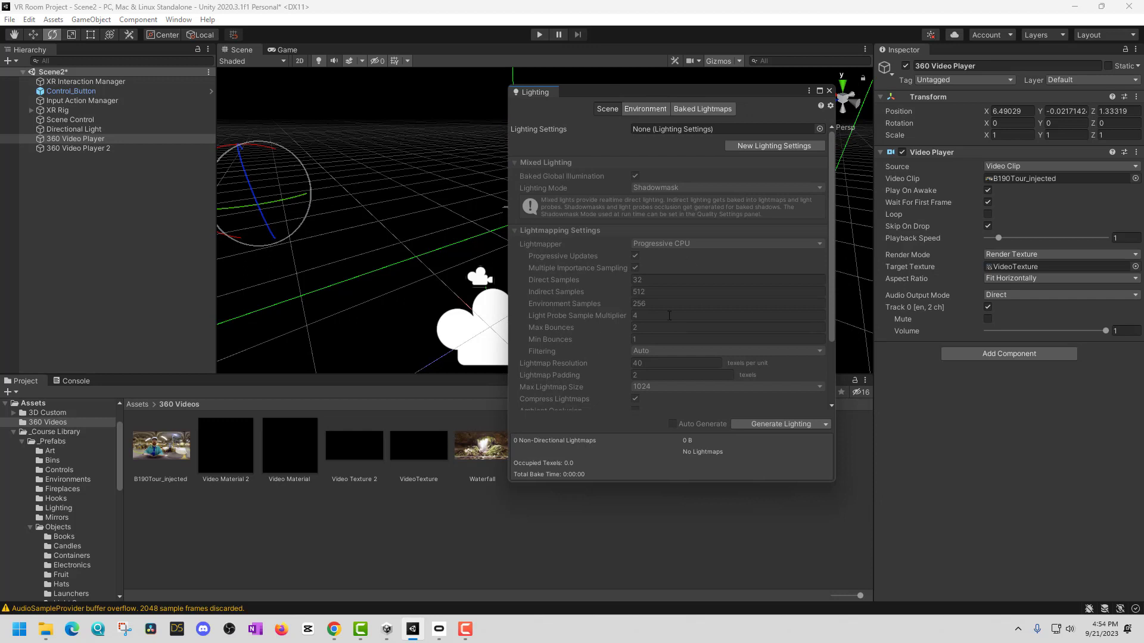
left_click(644, 109)
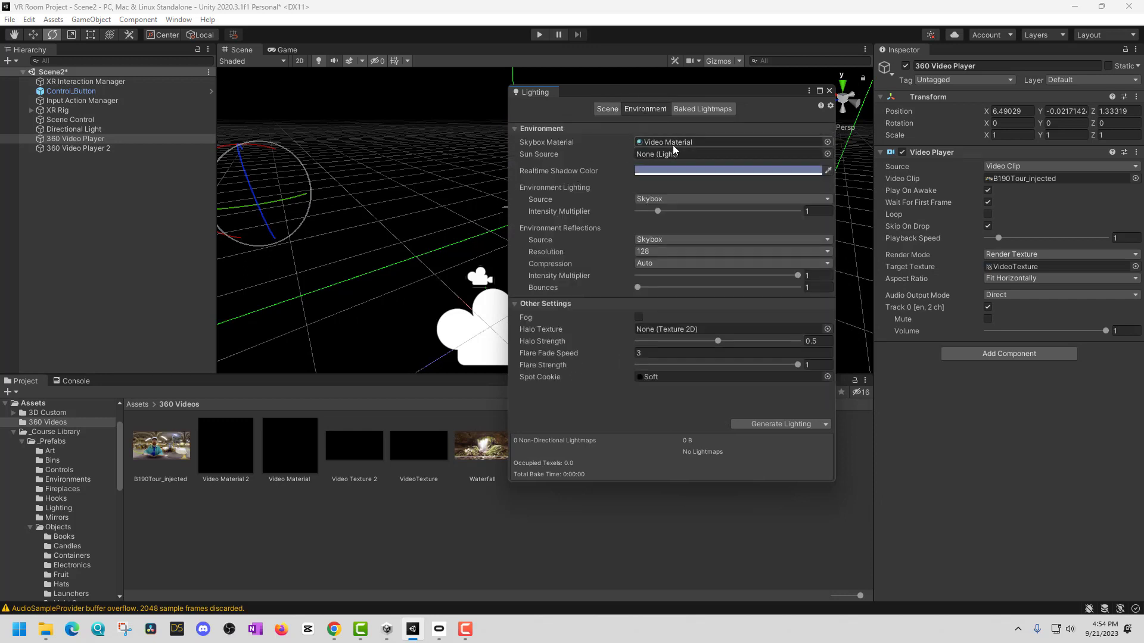
left_click_drag(731, 91, 829, 98)
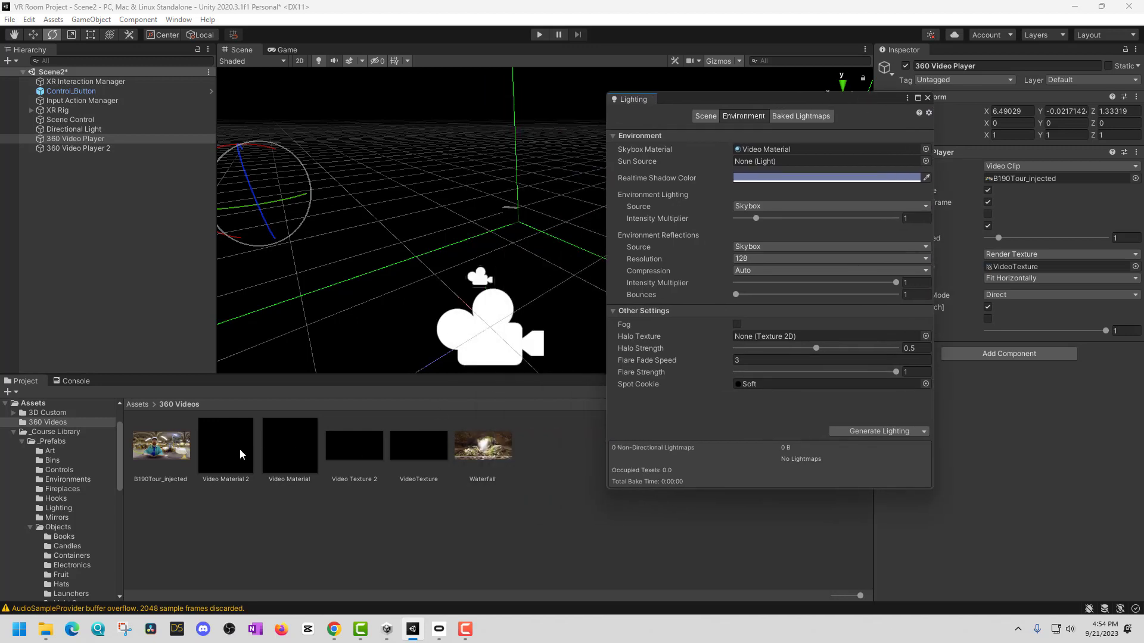
left_click_drag(240, 454, 817, 148)
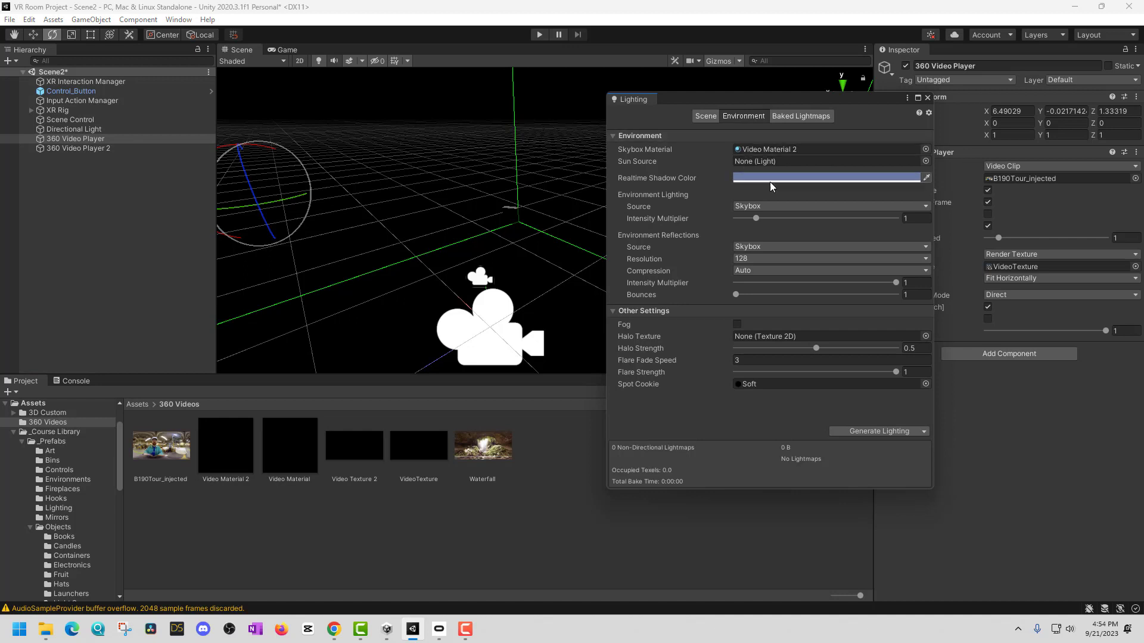
left_click(928, 97)
Launch the built Create With VR Room.exe from the BuildV2 folder.
left_click(200, 452)
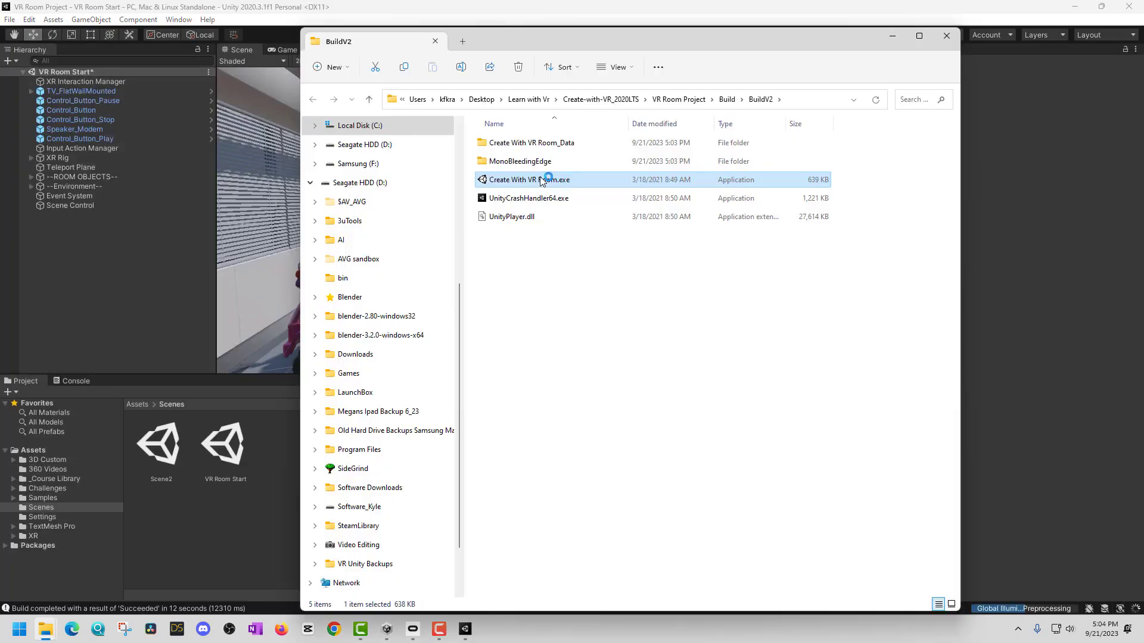
double_click(536, 177)
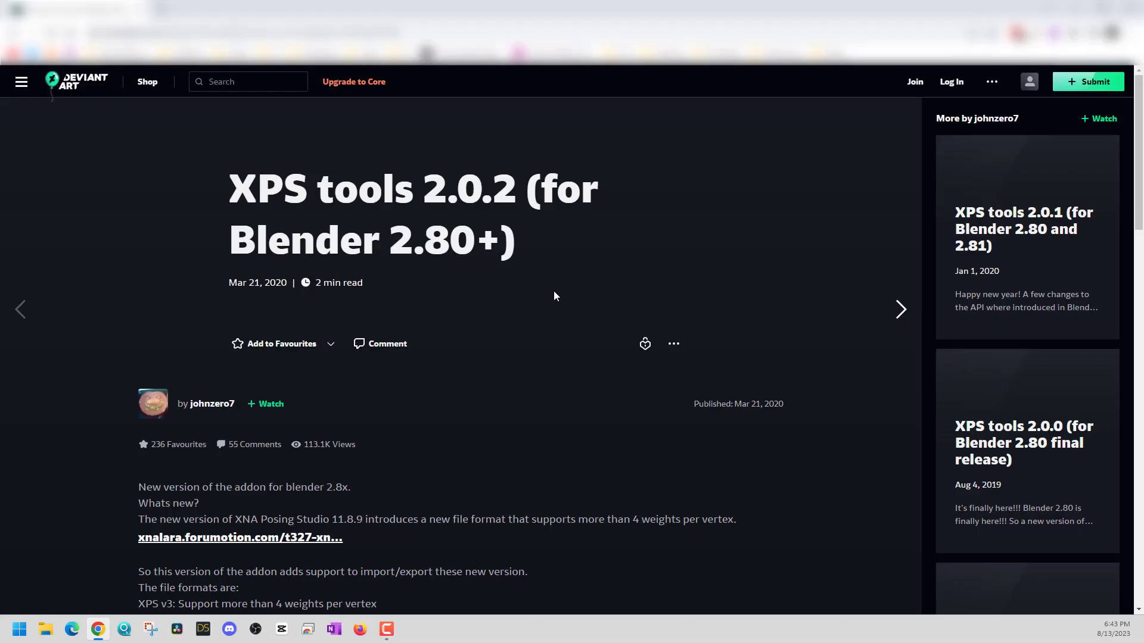
Read through the XPS tools 2.0.2 page on DeviantArt and open its Install Xps addon to blender tutorial in a new tab.
scroll(552, 292, "down", 3)
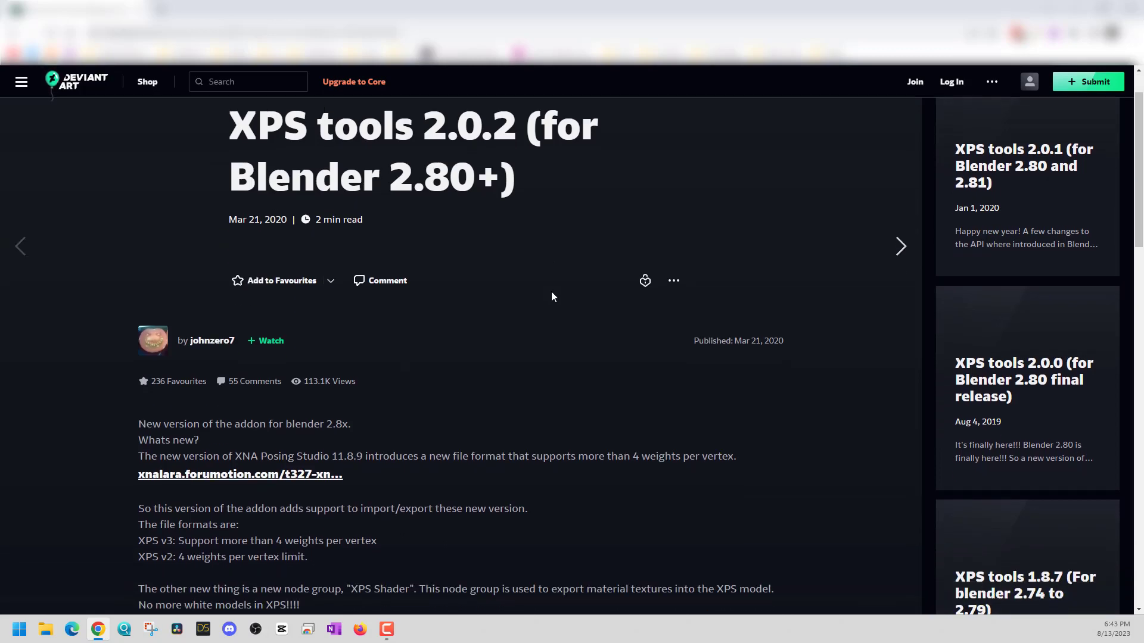
scroll(549, 291, "down", 2)
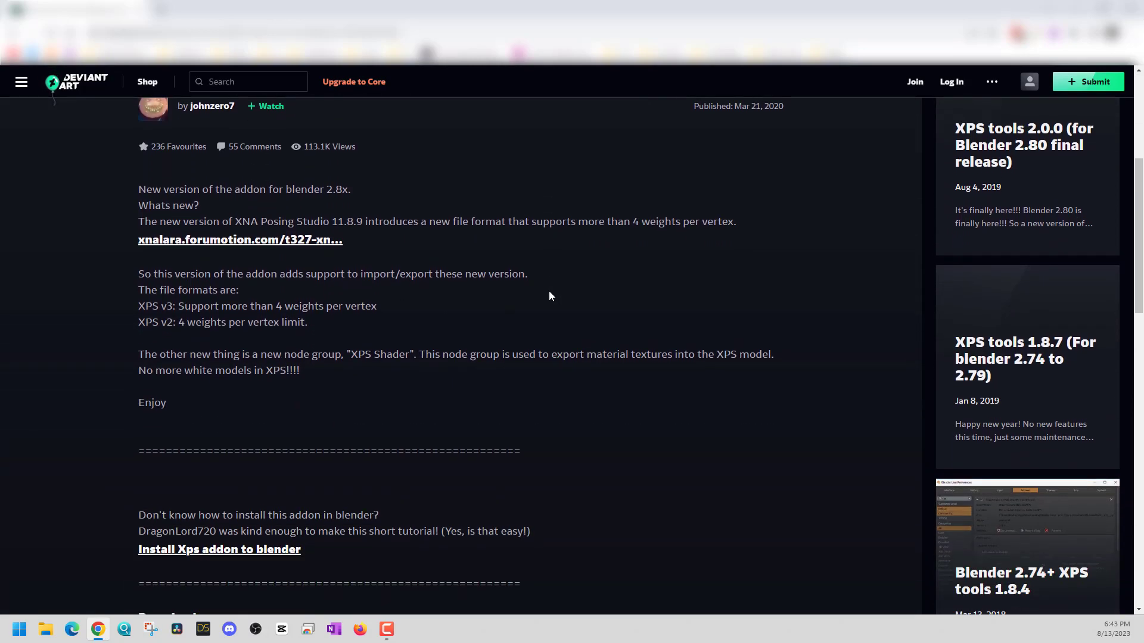
scroll(548, 292, "down", 1)
scroll(549, 295, "down", 1)
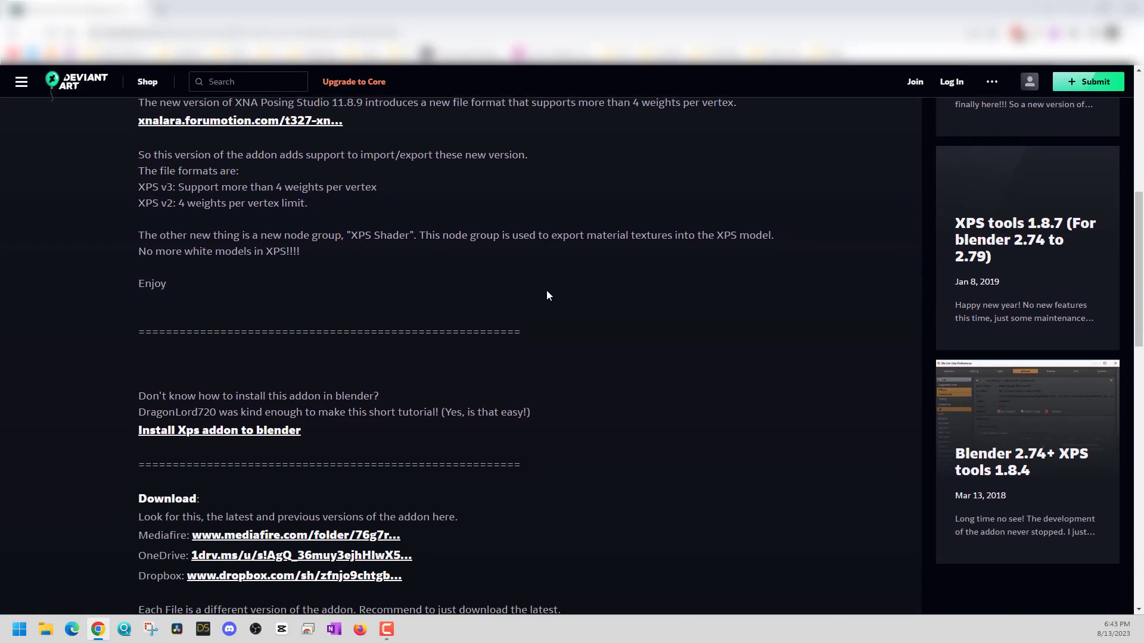
scroll(547, 295, "down", 2)
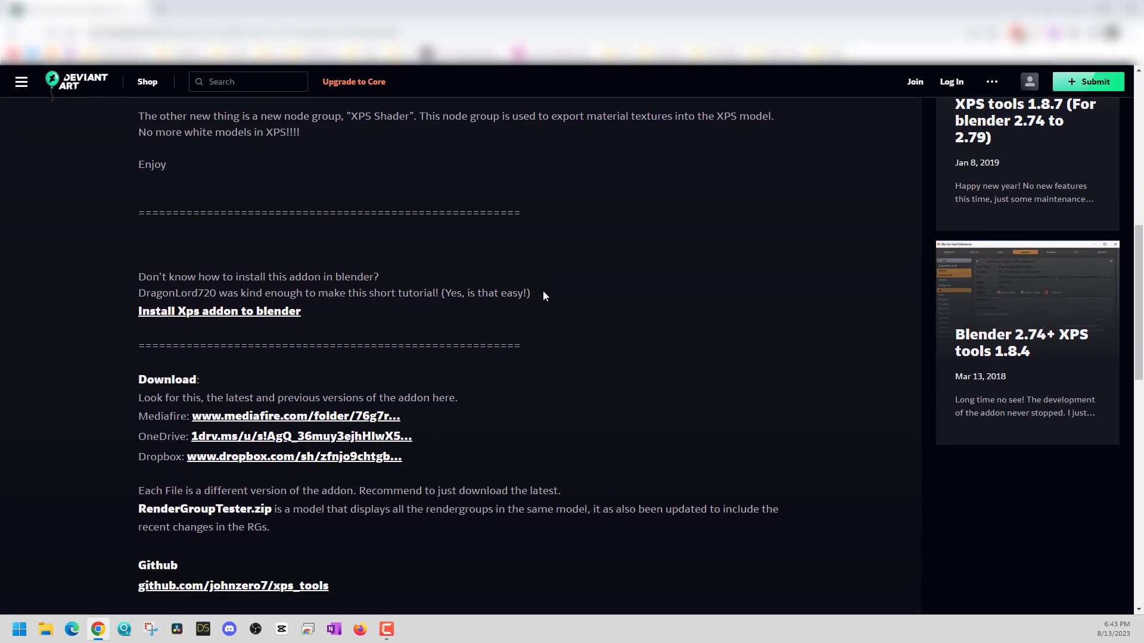
right_click(295, 316)
left_click(333, 325)
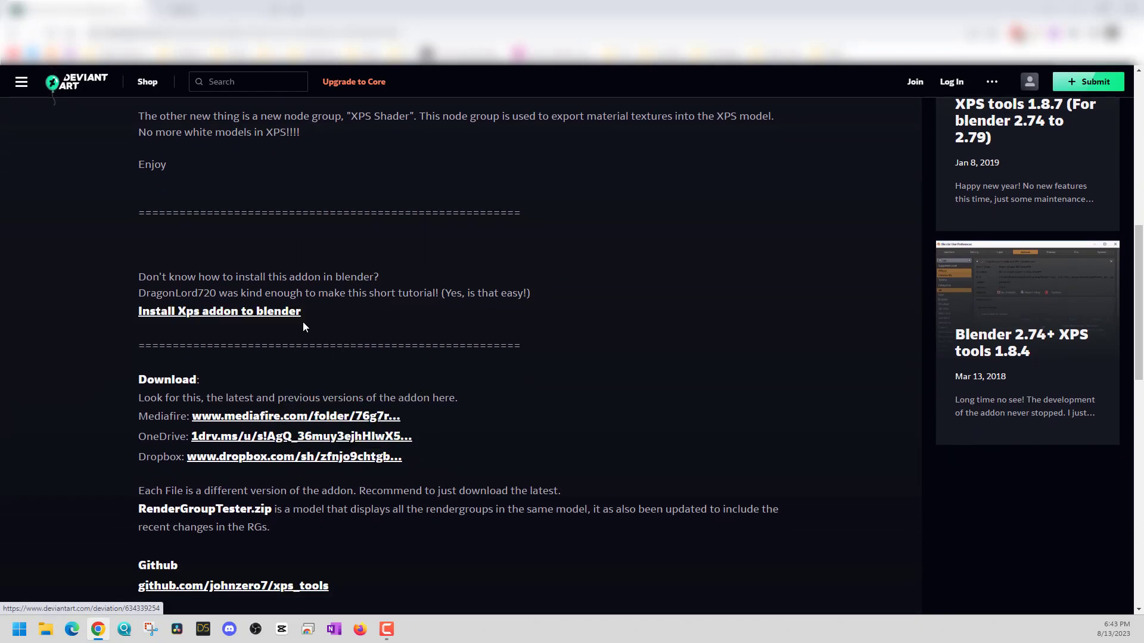
View the add-on installation tutorial, follow its Youtube Video link, and return to the download links on the XPS tools page.
left_click(226, 9)
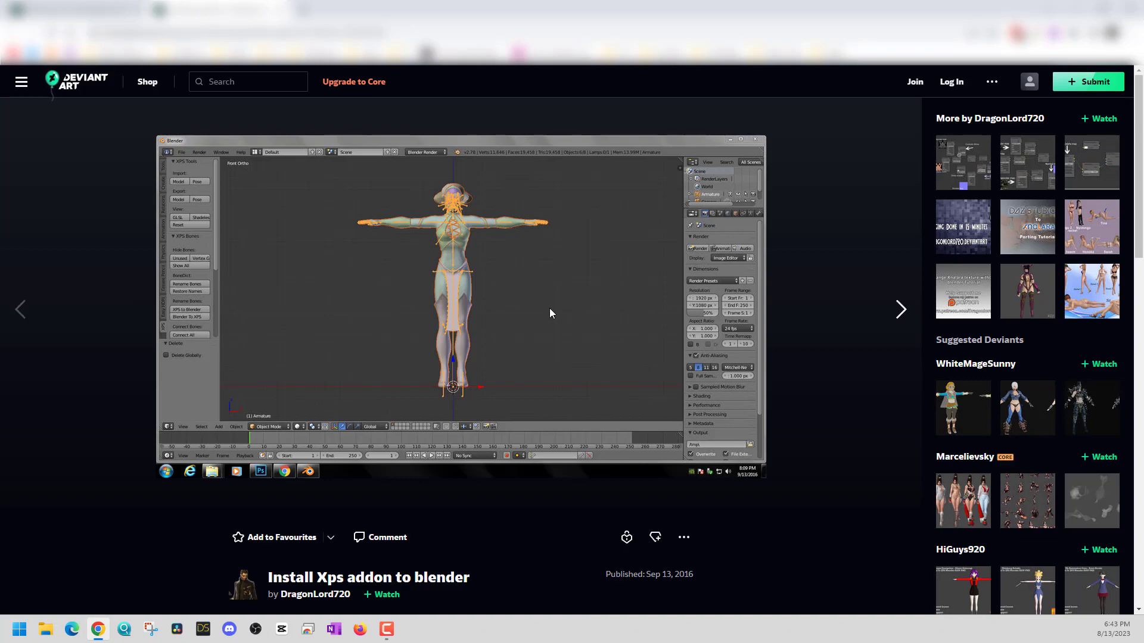
scroll(547, 318, "down", 4)
scroll(477, 325, "down", 3)
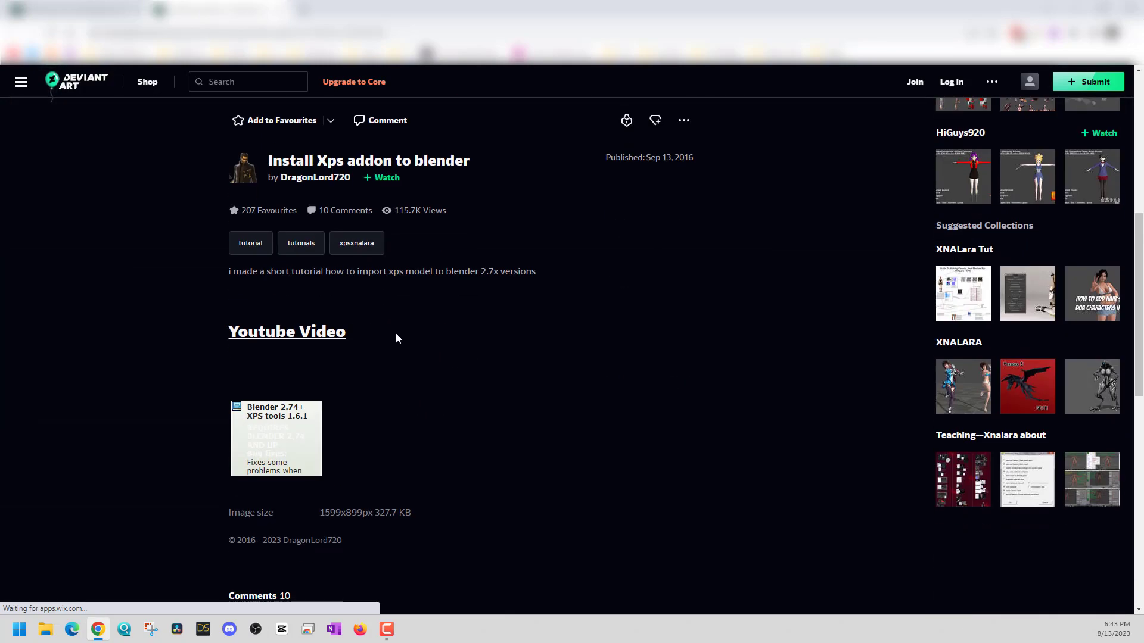
left_click(301, 338)
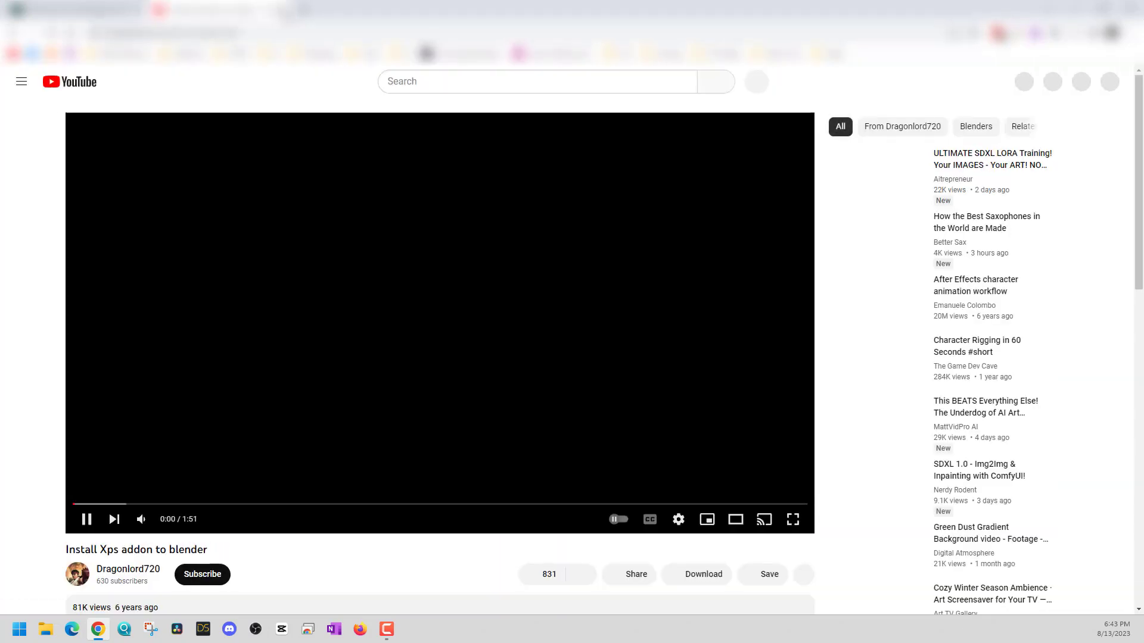
key("alt+Left")
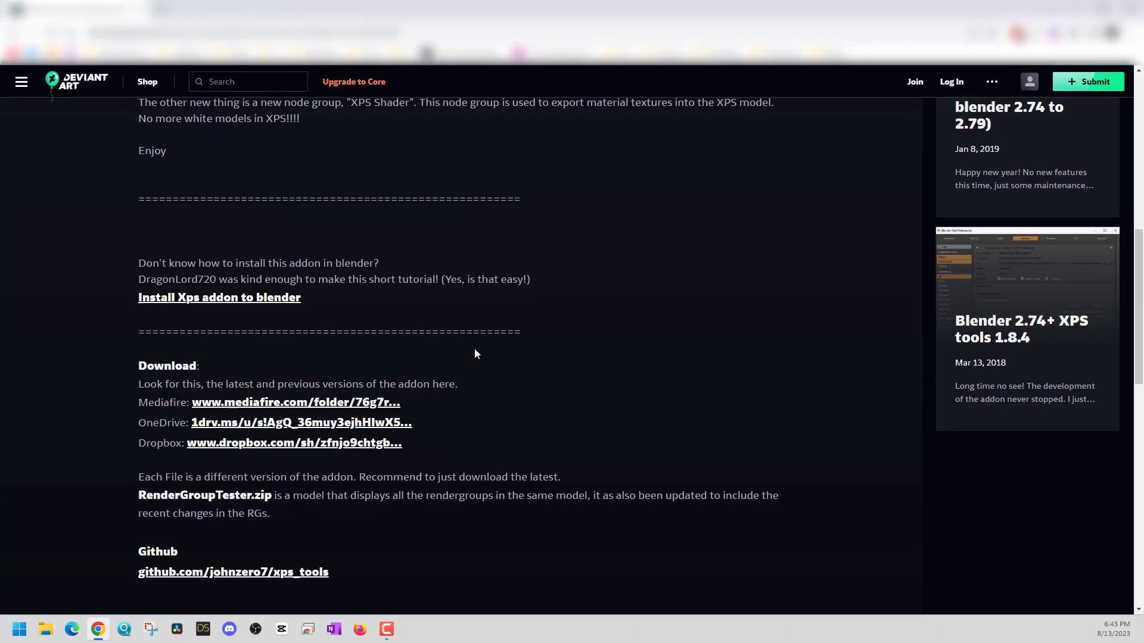
scroll(476, 354, "down", 2)
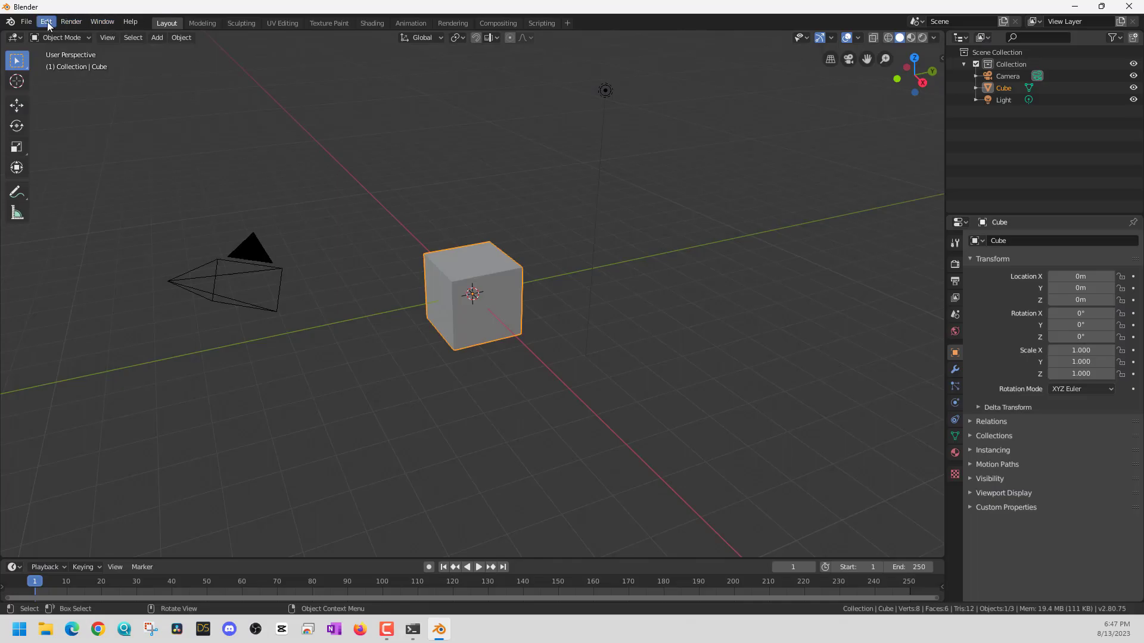
Install the add-on from XNALaraMesh.2.0.2.zip on the Desktop through Blender's add-on preferences.
left_click(46, 22)
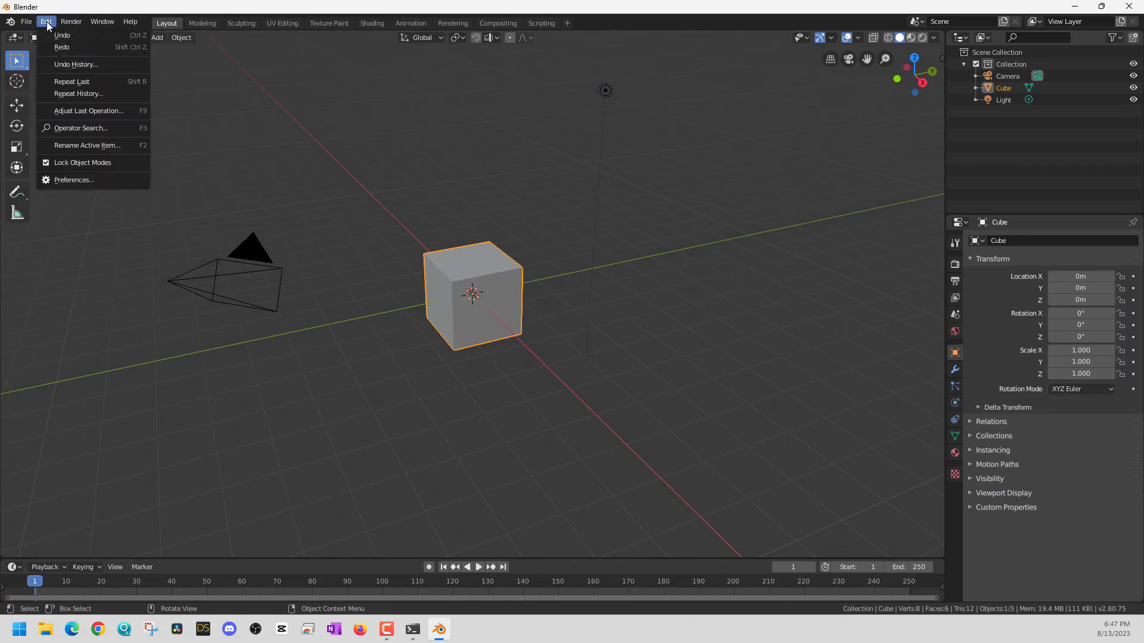
left_click(69, 180)
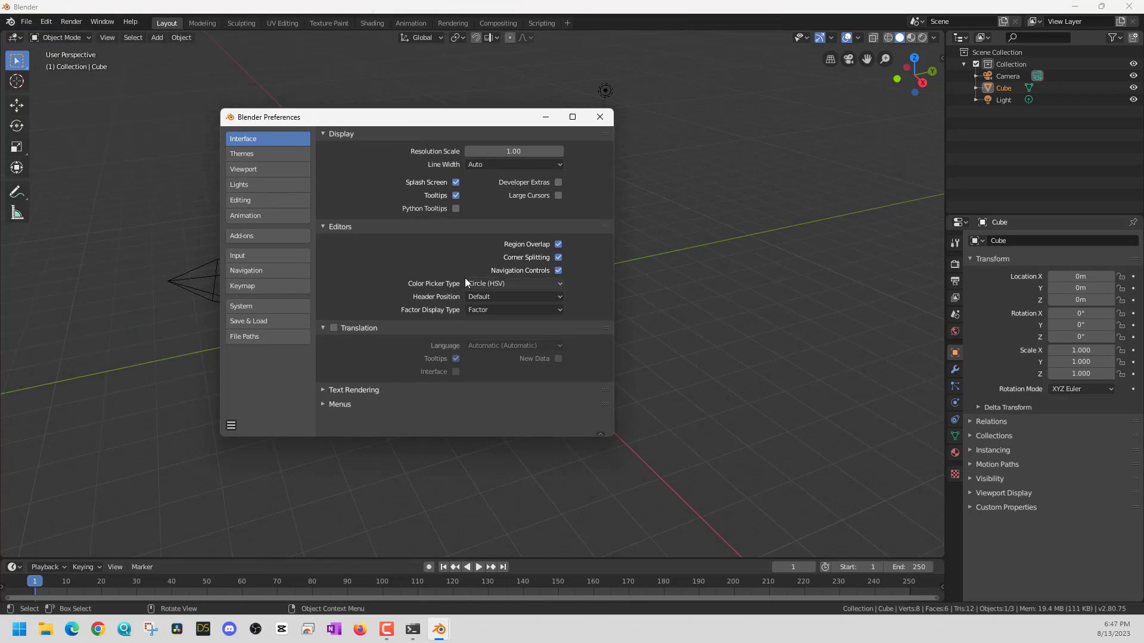
left_click(245, 237)
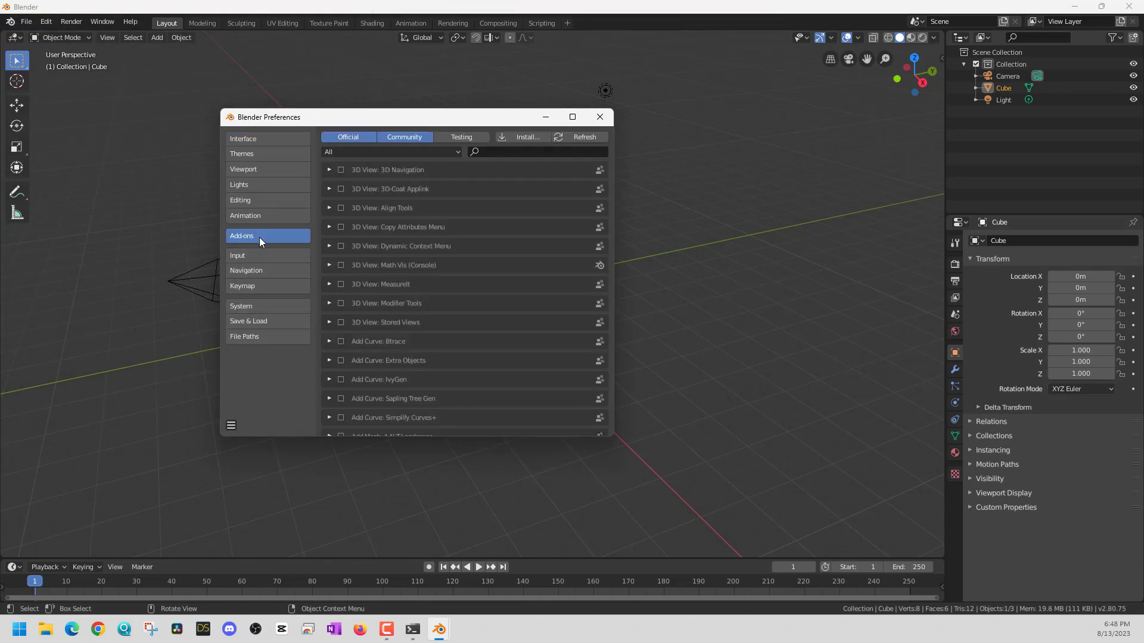
left_click(530, 137)
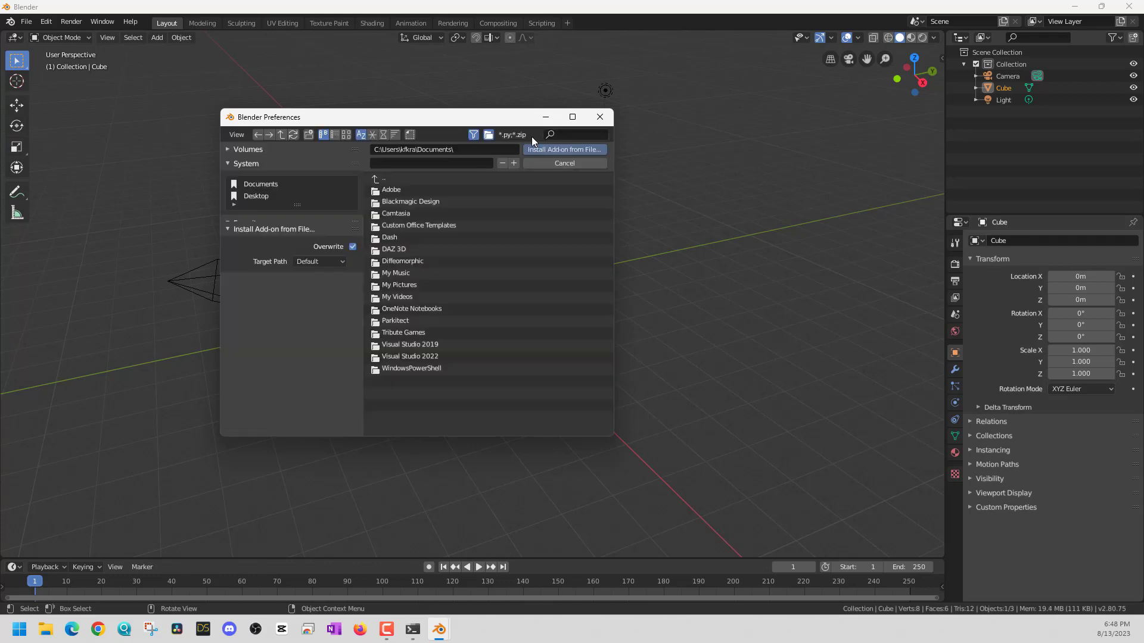
left_click(259, 195)
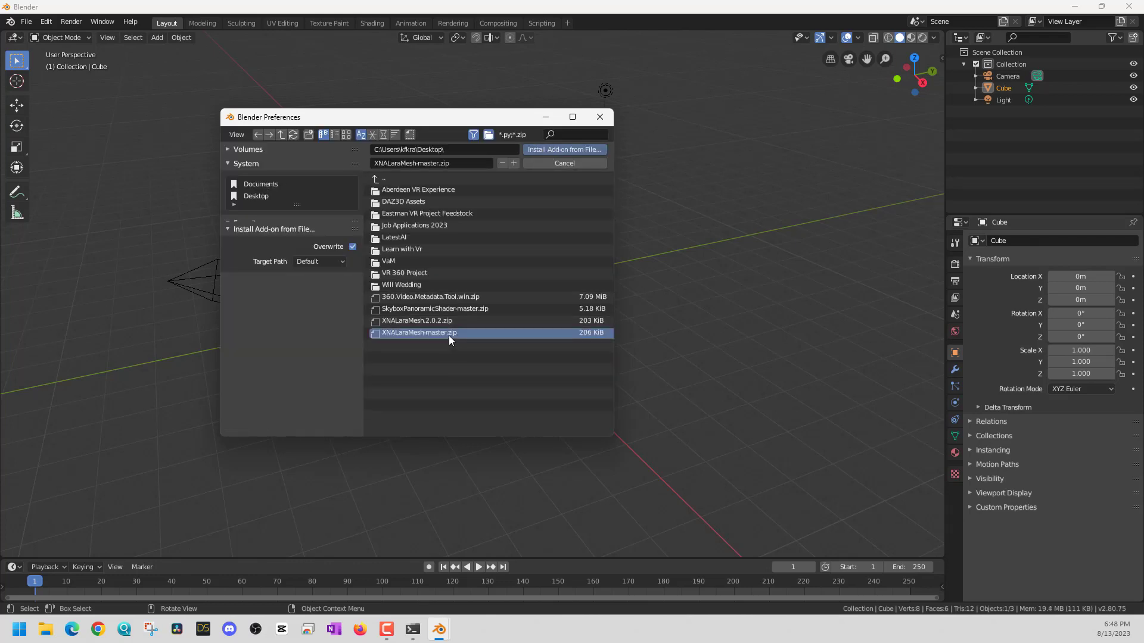
left_click(438, 320)
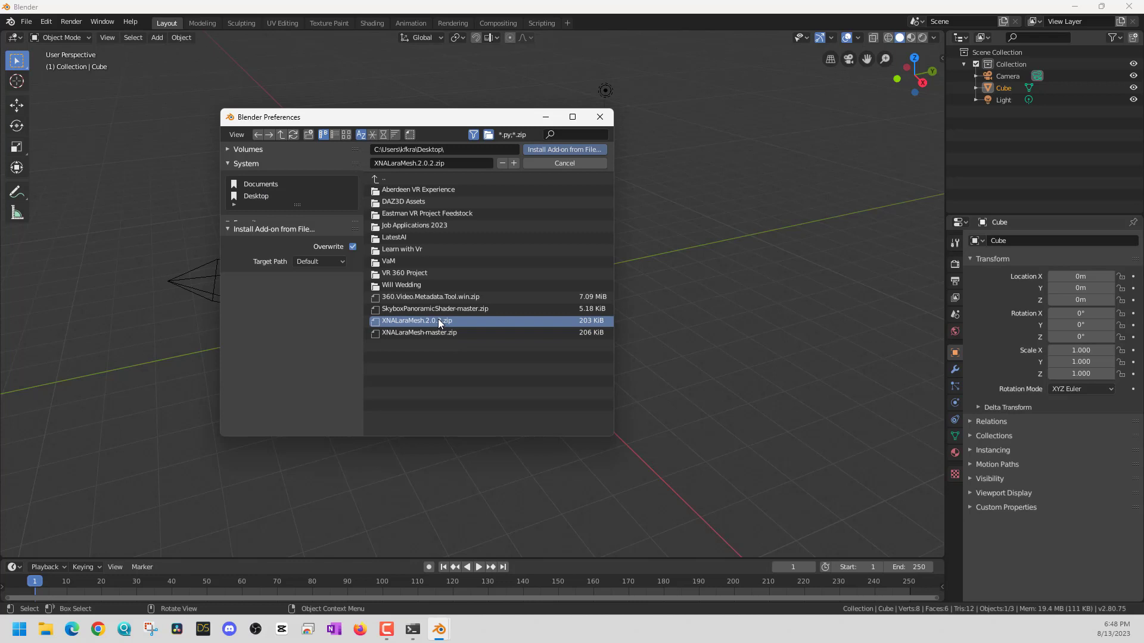
left_click(557, 149)
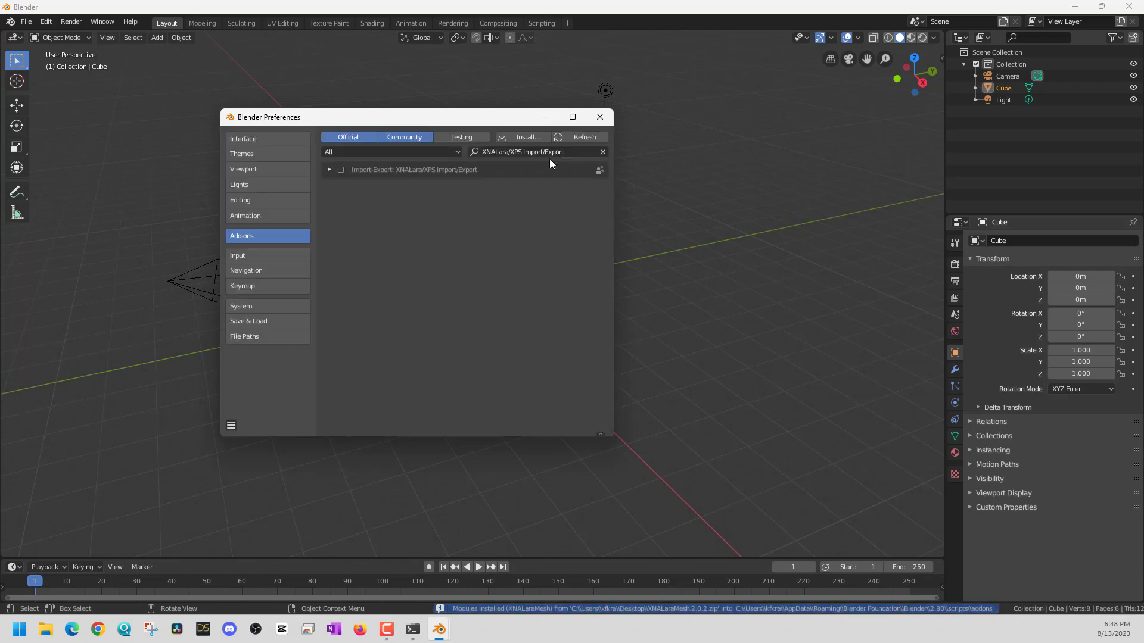
Expand the XNALara/XPS Import/Export add-on's details, enable it and close the preferences.
left_click(329, 170)
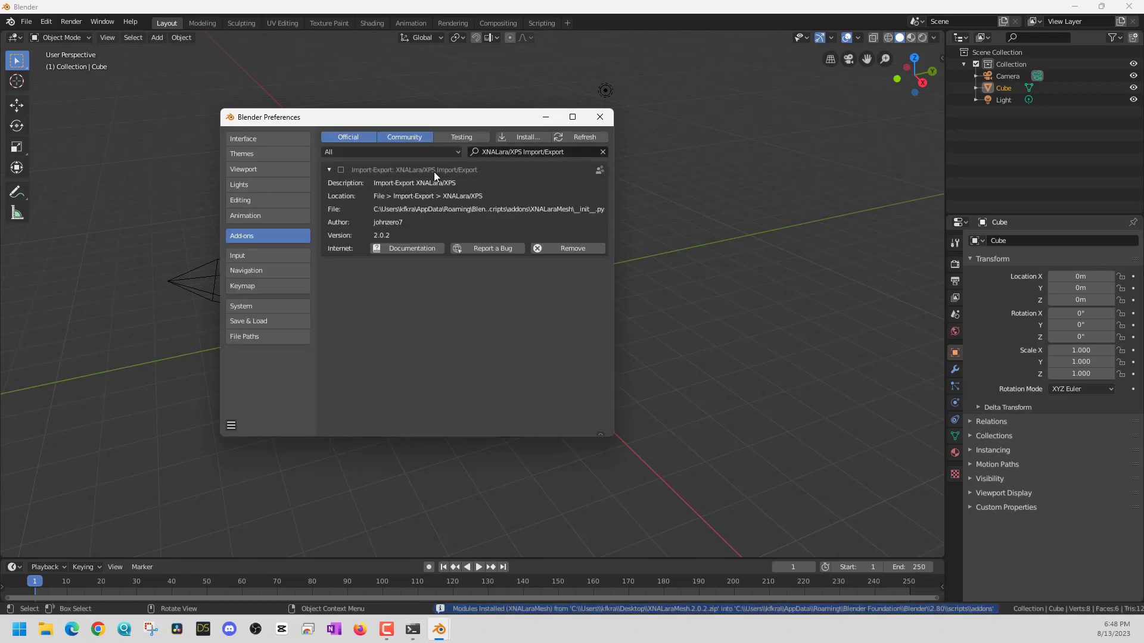
left_click(341, 171)
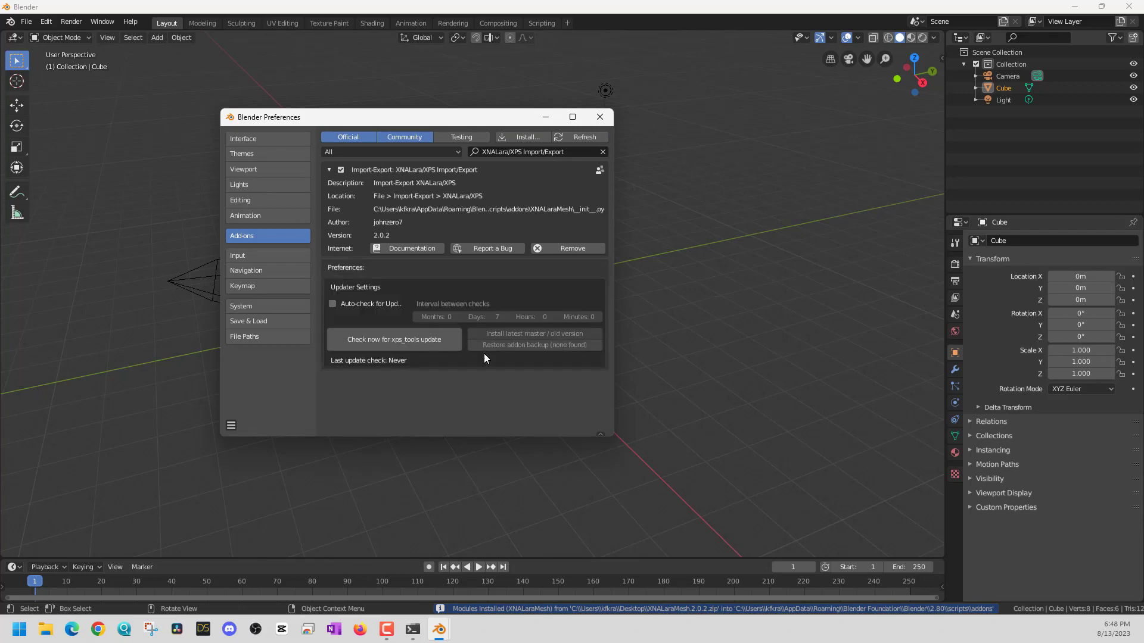
left_click(600, 117)
Delete the default cube from the scene.
left_click(534, 213)
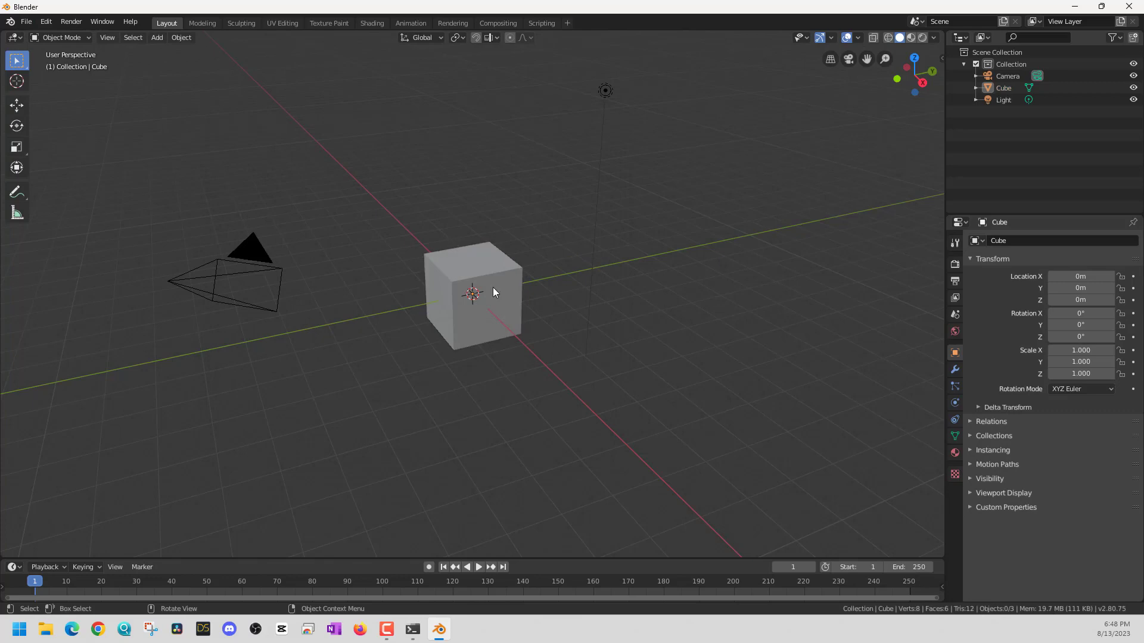
left_click(489, 296)
key("Delete")
Import the stormtrooper character as an XNALara/XPS Model (.ascii/.mesh/.xps).
left_click(26, 21)
mouse_move(44, 182)
mouse_move(160, 304)
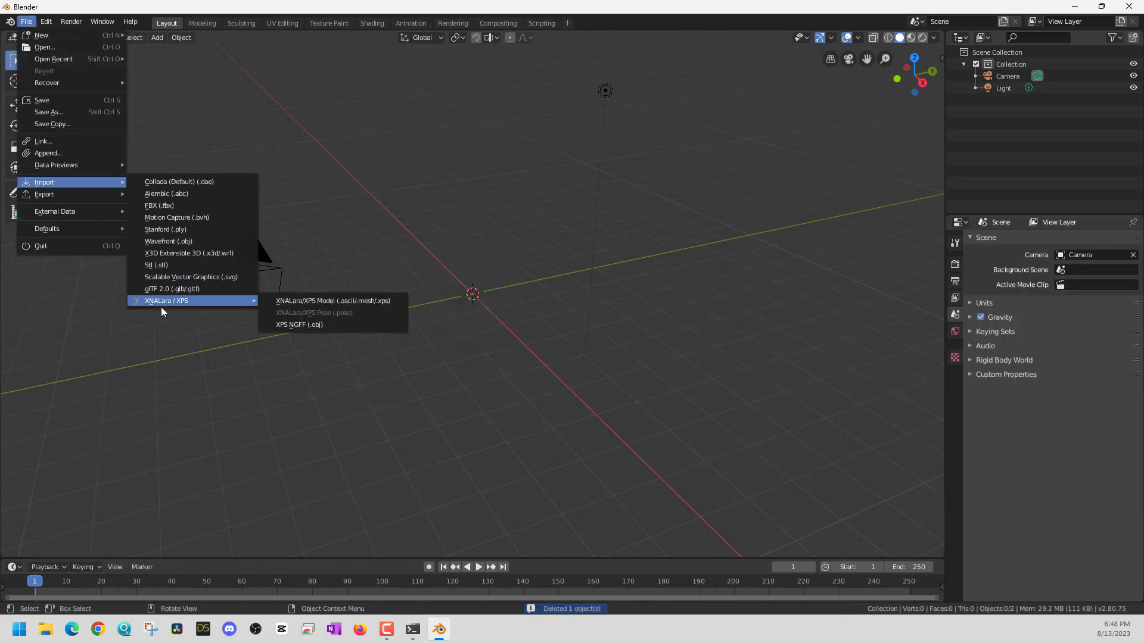
left_click(334, 302)
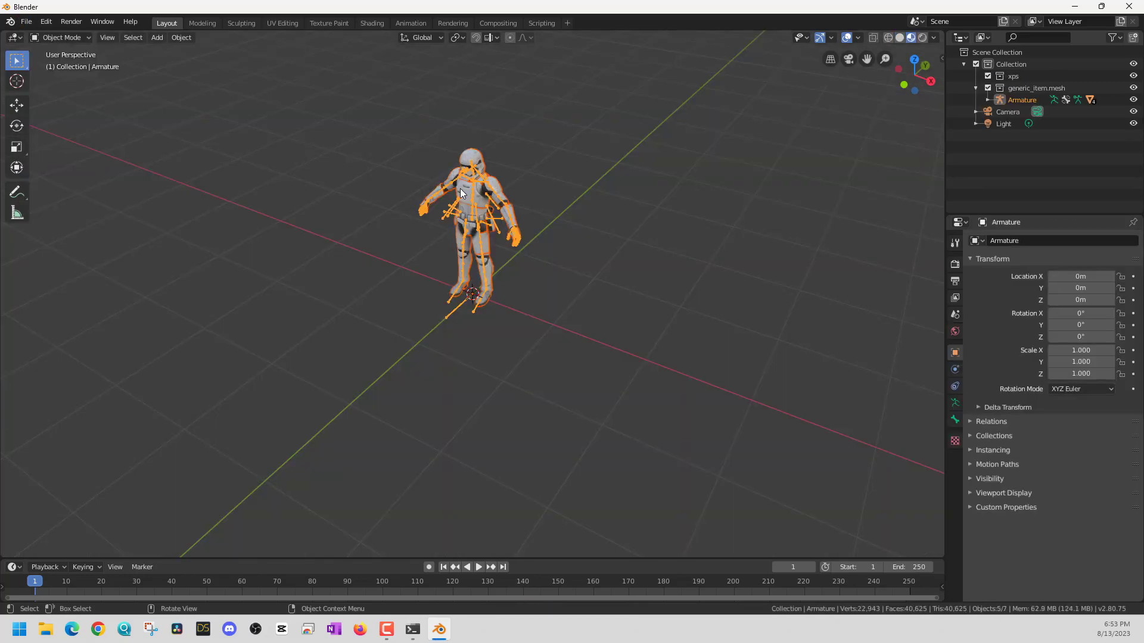
Expand the imported character's Armature in the scene hierarchy, select only the armature and switch it to Pose Mode.
middle_click_drag(555, 159, 538, 152)
middle_click_drag(512, 116, 505, 233, "shift")
scroll(505, 238, "up", 6)
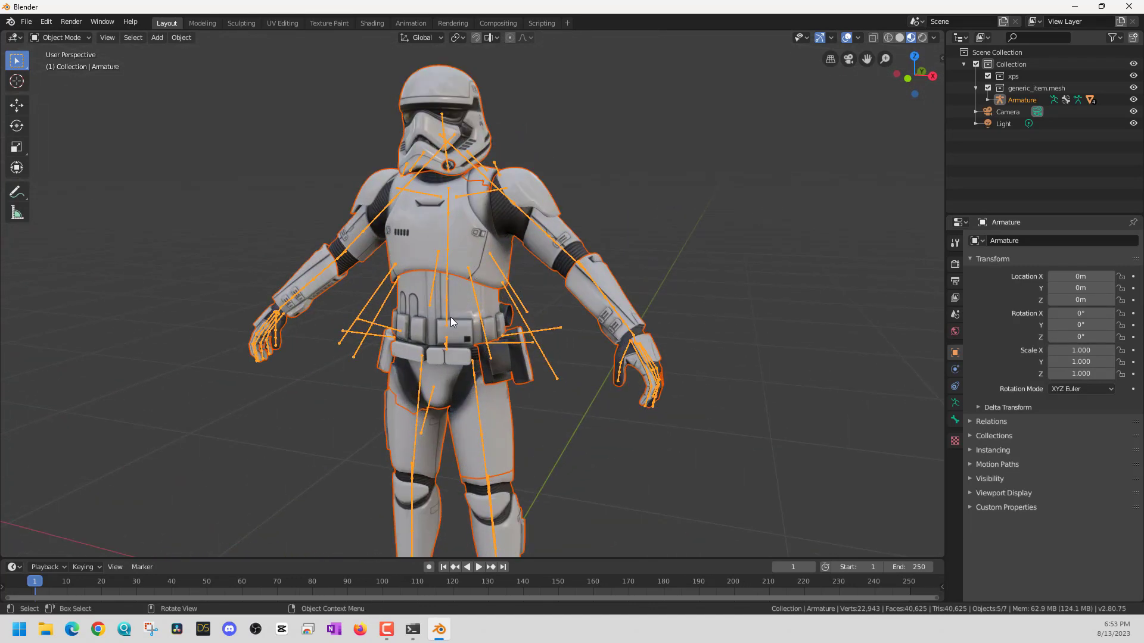
mouse_move(495, 192)
middle_mouse_down()
mouse_move(560, 209)
mouse_move(508, 194)
middle_mouse_up()
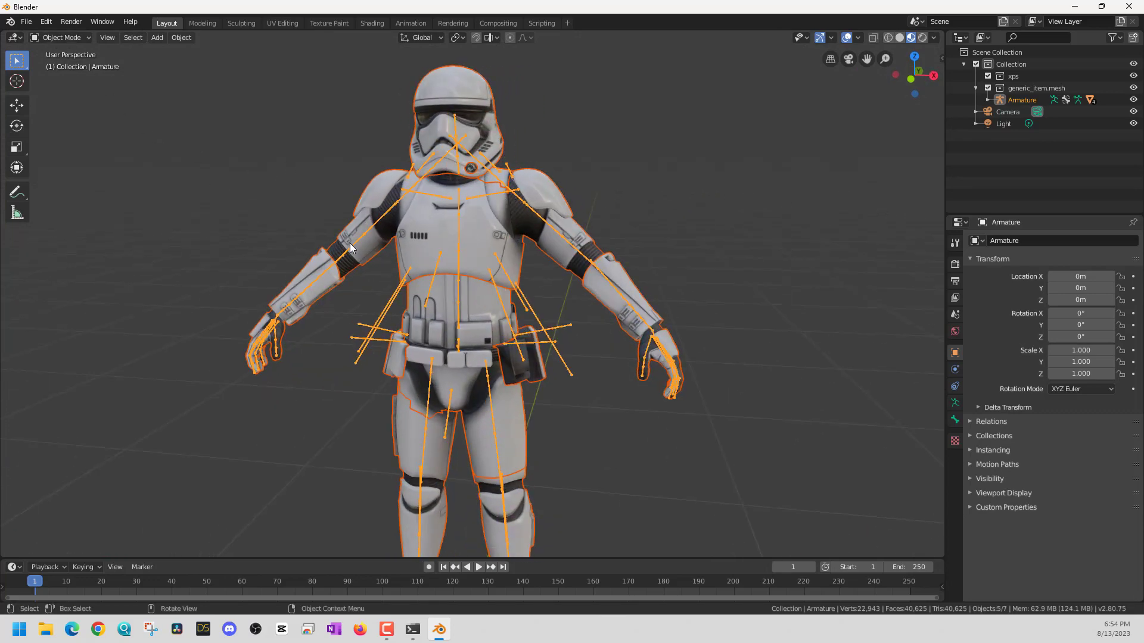
left_click(988, 100)
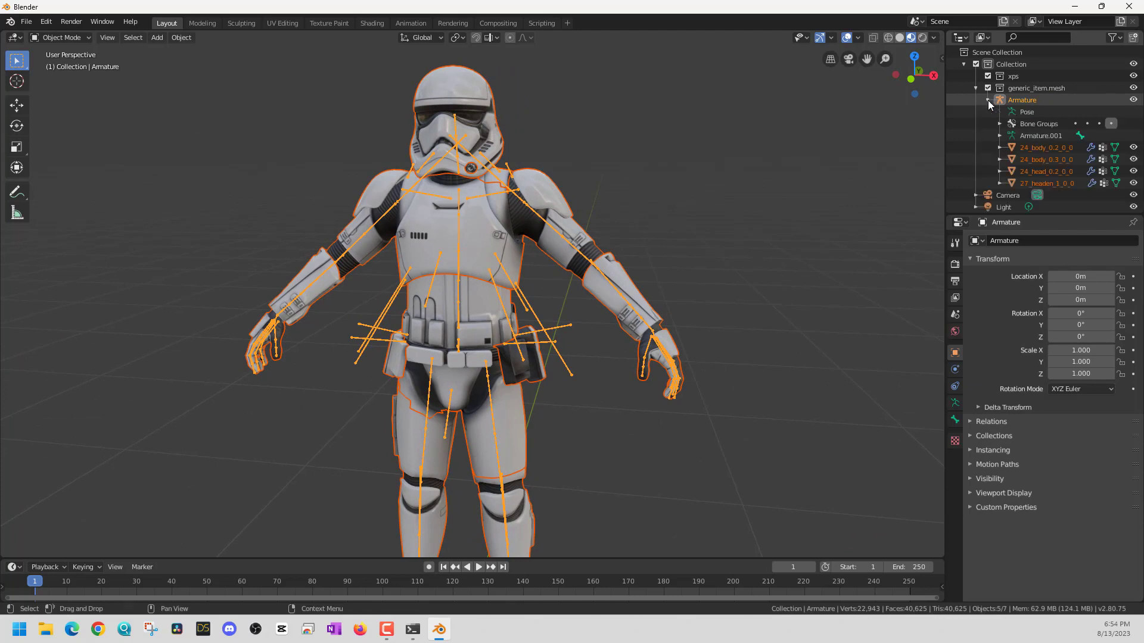
left_click(1032, 102)
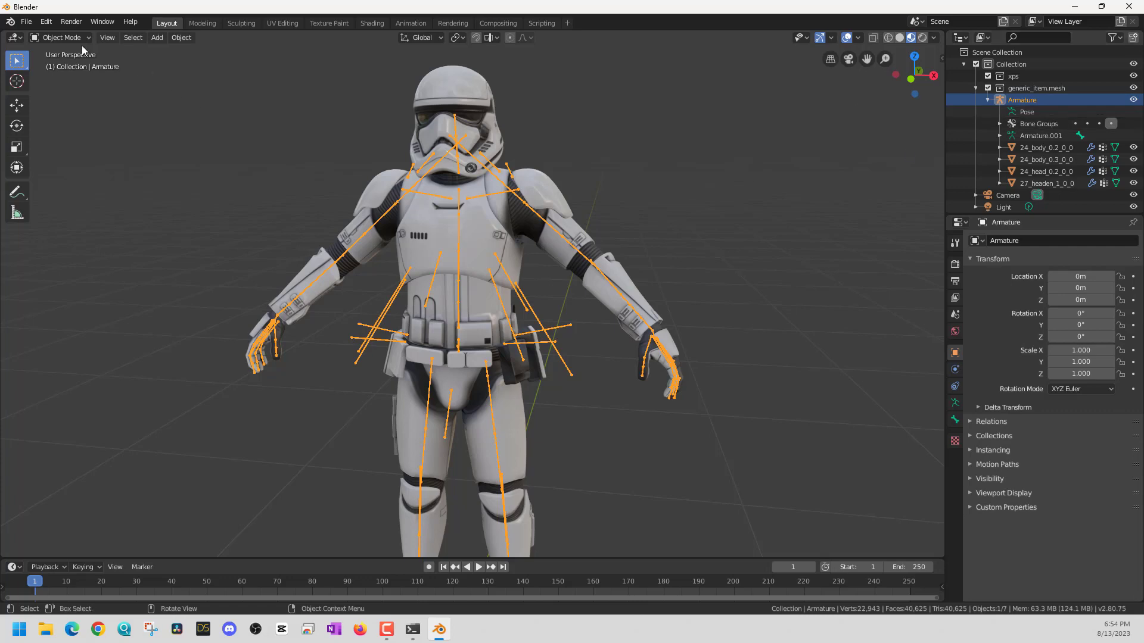
left_click(367, 230)
left_click(366, 230)
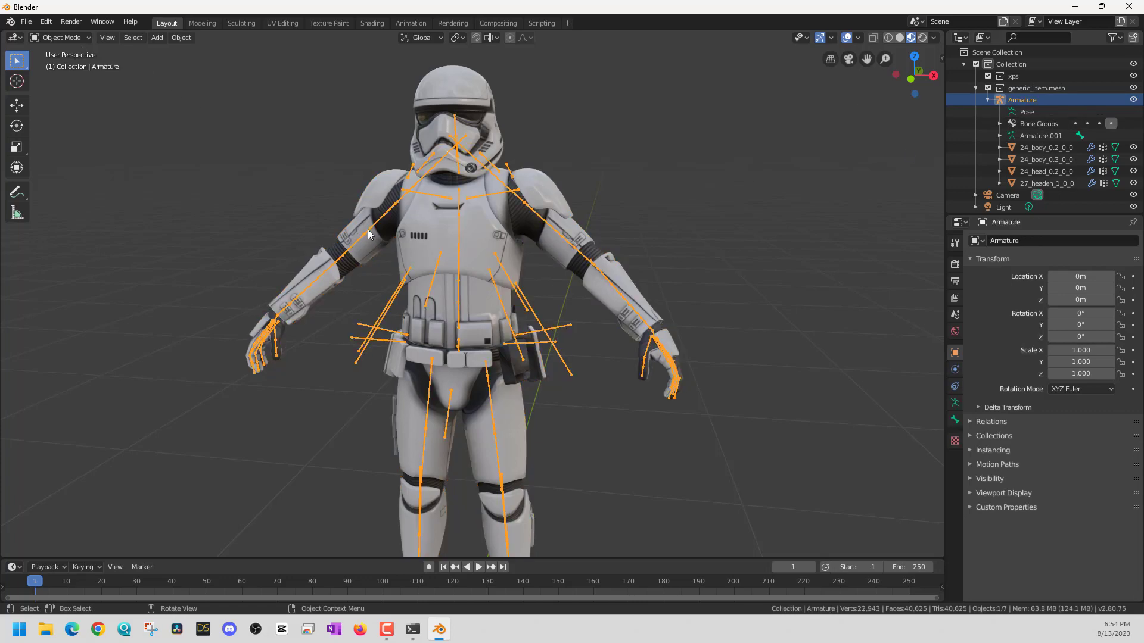
left_click(77, 38)
left_click(70, 81)
Rotate the arm right elbow bone to swing the character's right arm closer to the body.
middle_click_drag(284, 328, 339, 352)
left_click(402, 347)
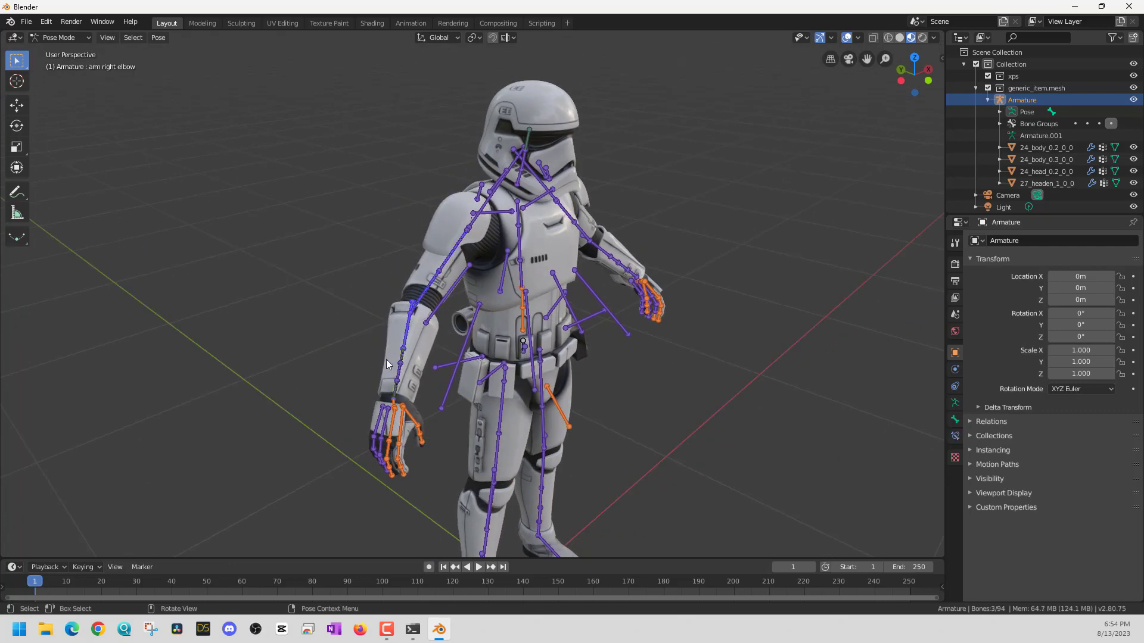
key("r")
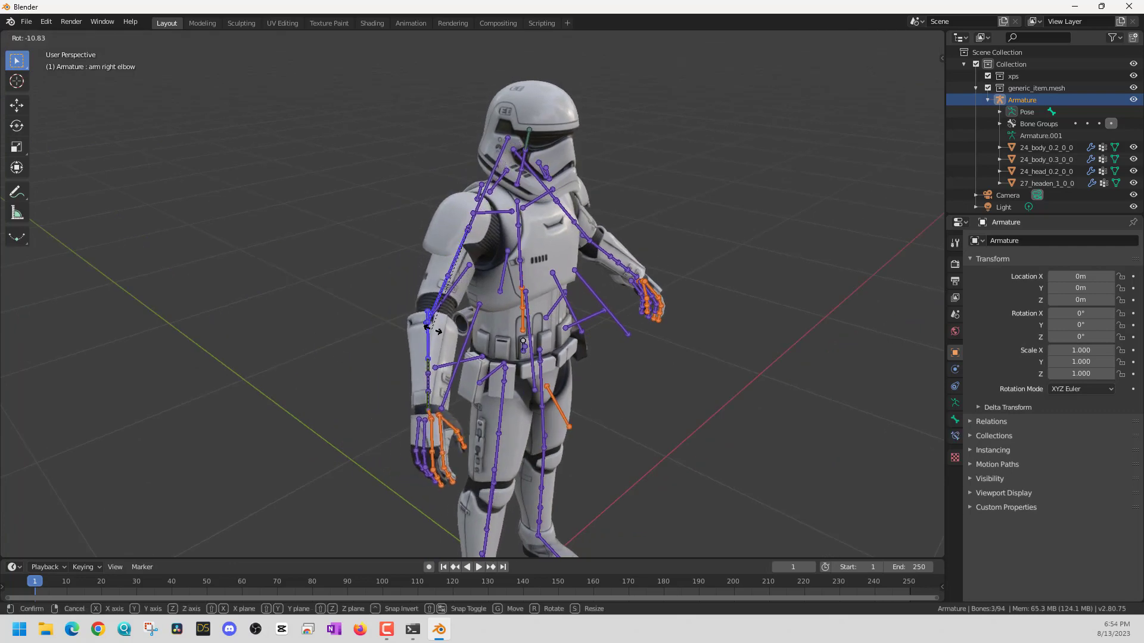
left_click(438, 331)
Move the arm left shoulder 2 bone to bring the left arm in front of the torso.
middle_click_drag(433, 360, 564, 336)
left_click(564, 333)
key("g")
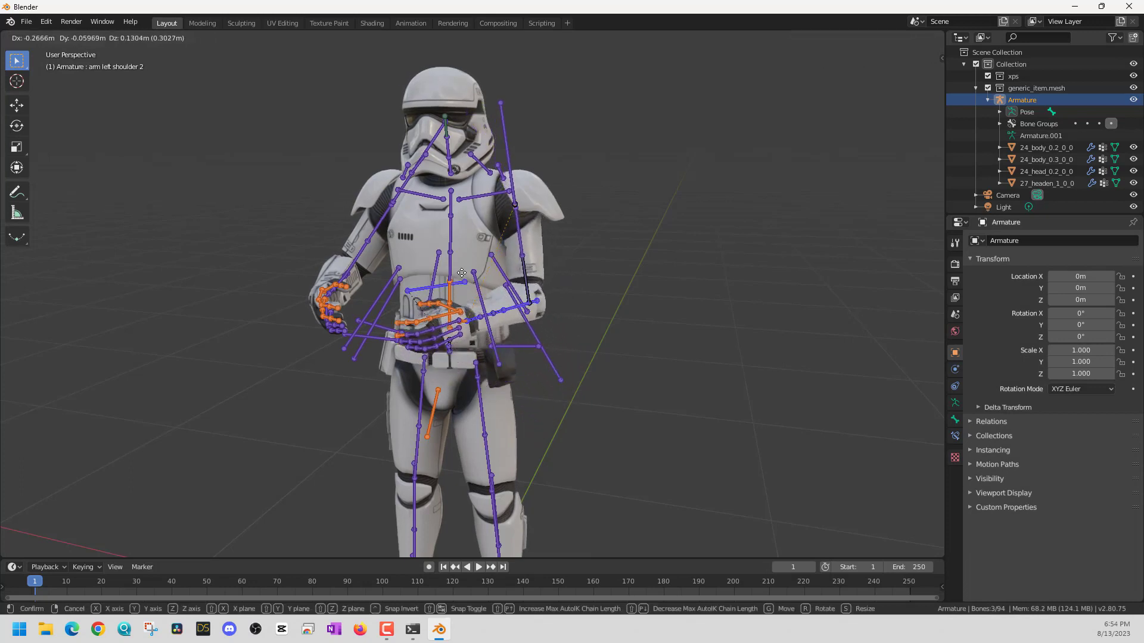
left_click(527, 286)
Try rotating the arm left shoulder 2 bone from a side view, and undo the rotation.
middle_click_drag(527, 286, 622, 293)
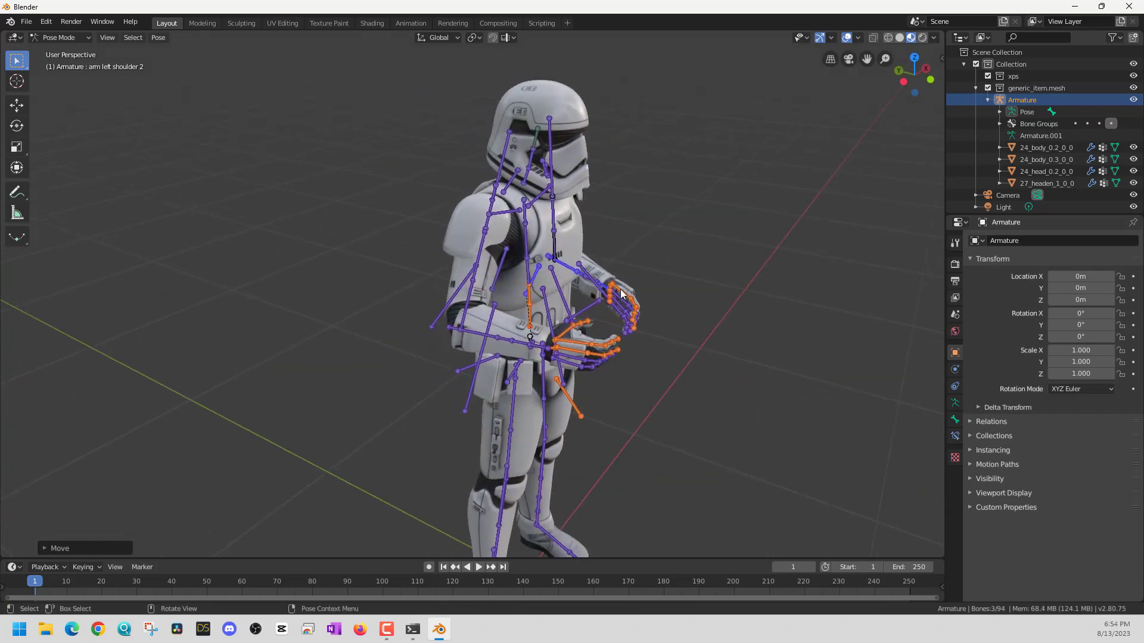
key("r")
left_click(592, 225)
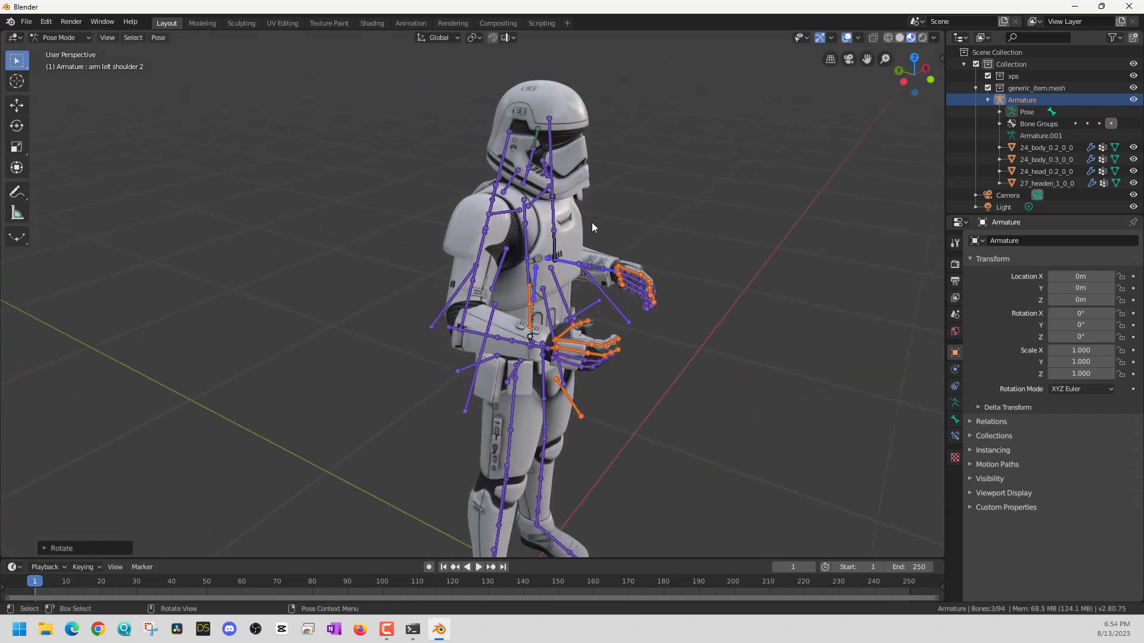
middle_click_drag(600, 207, 429, 305)
key("ctrl+z")
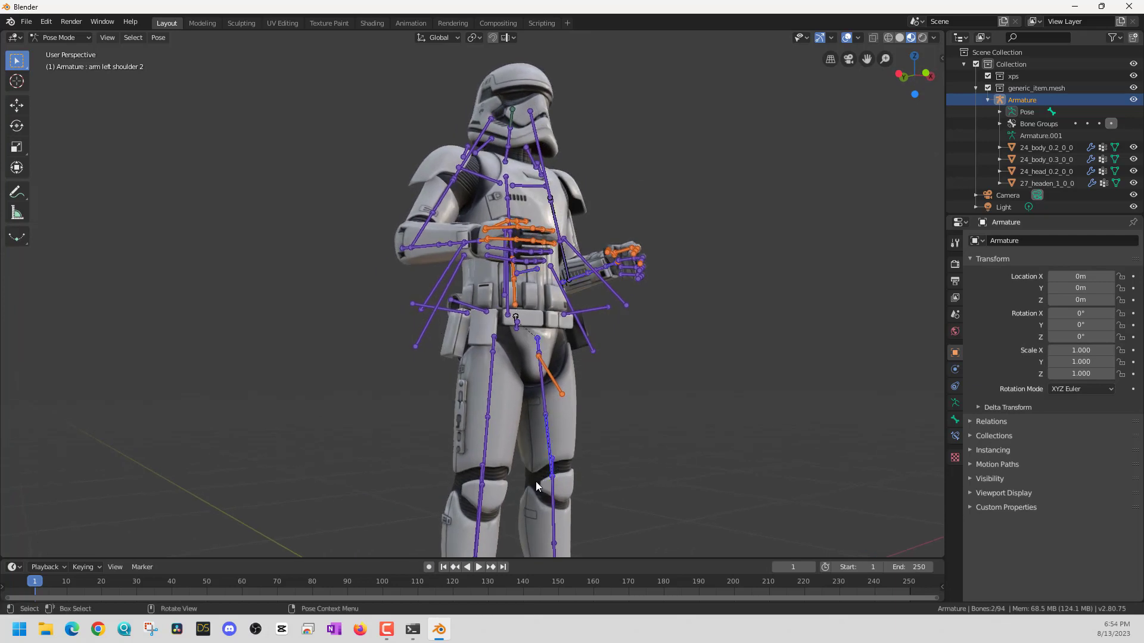